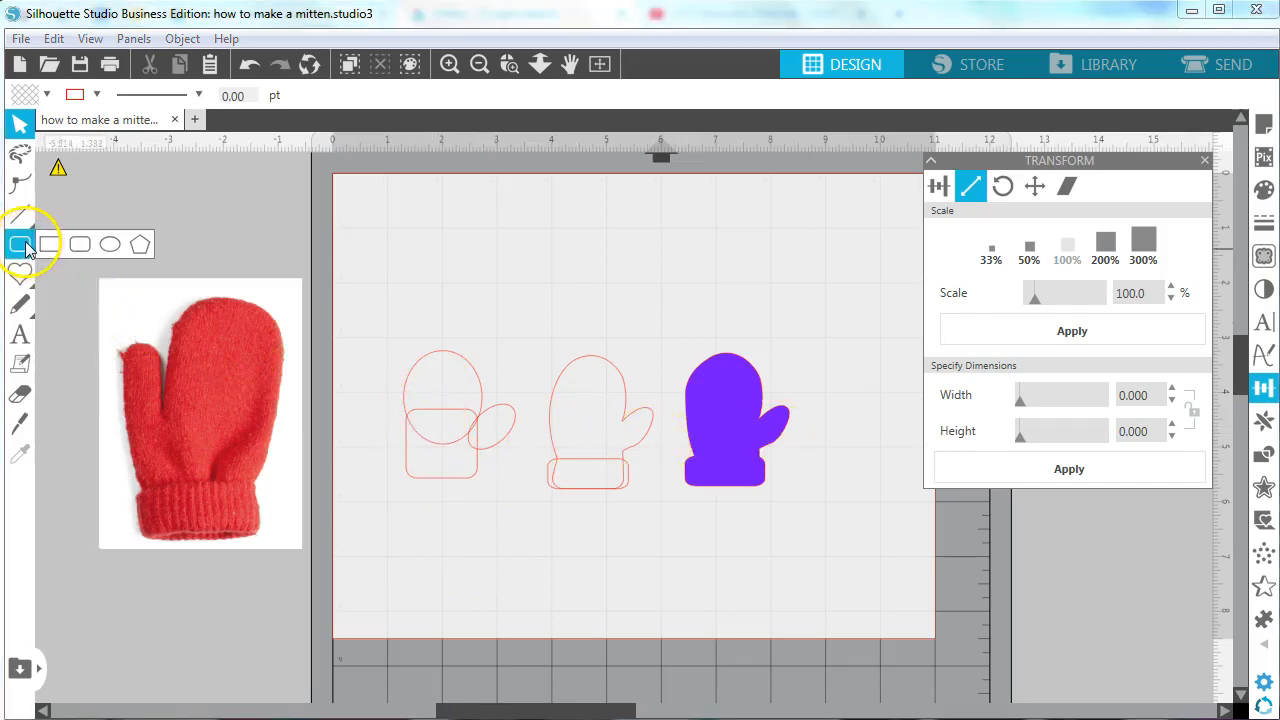
- Move the three finished mitten samples off the page, above the cutting mat
{"action": "left_click", "coordinate": [49, 244]}
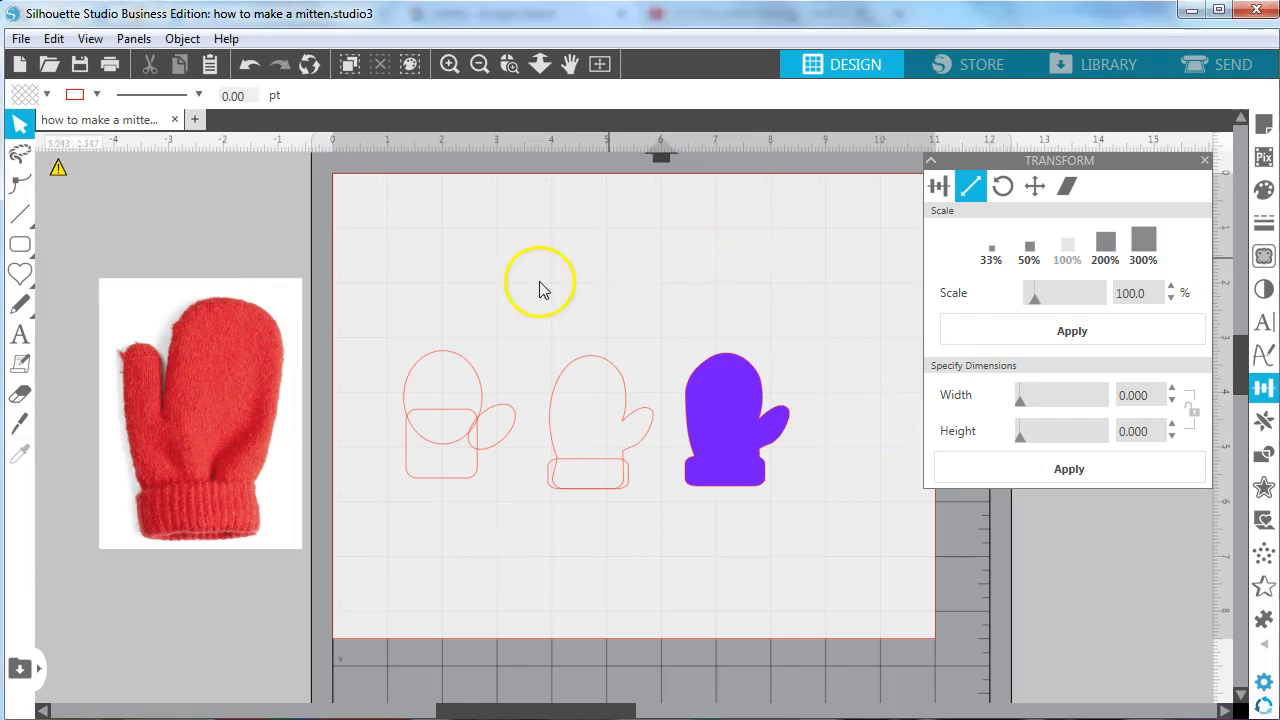
{"action": "left_click_drag", "start_coordinate": [409, 289], "coordinate": [737, 114]}
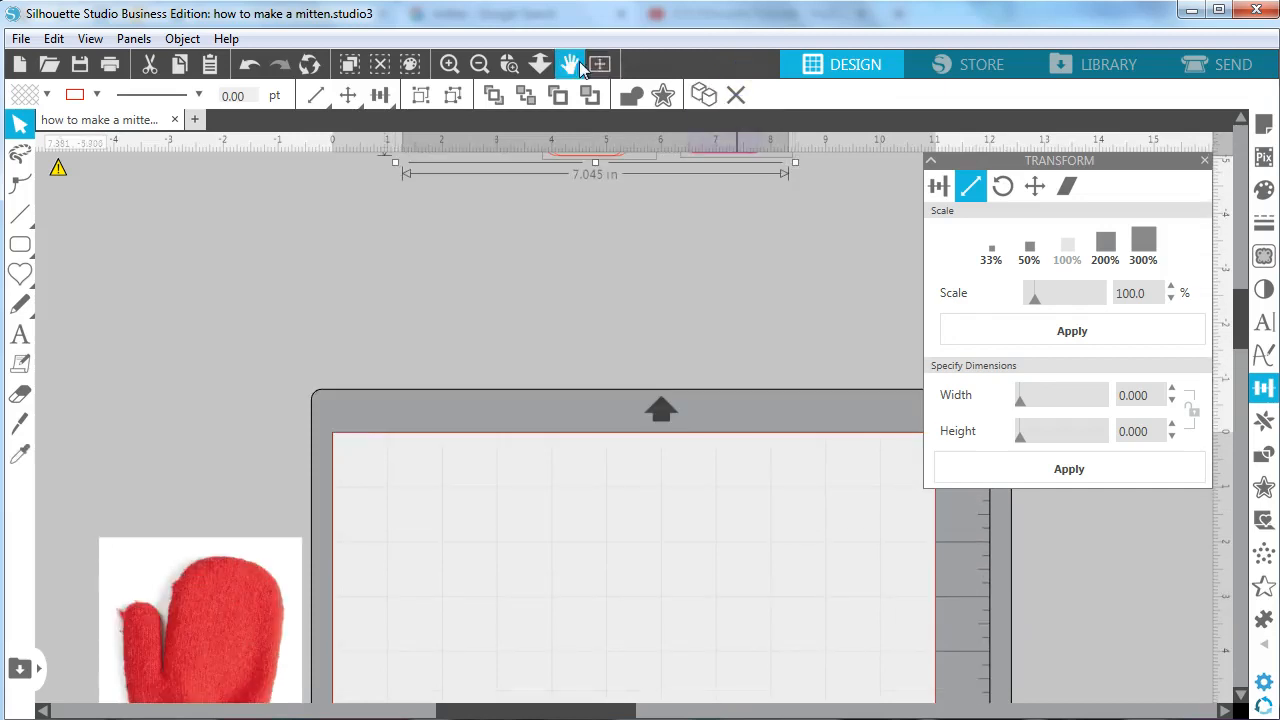
{"action": "scroll", "coordinate": [592, 355], "scroll_direction": "down", "scroll_amount": 3}
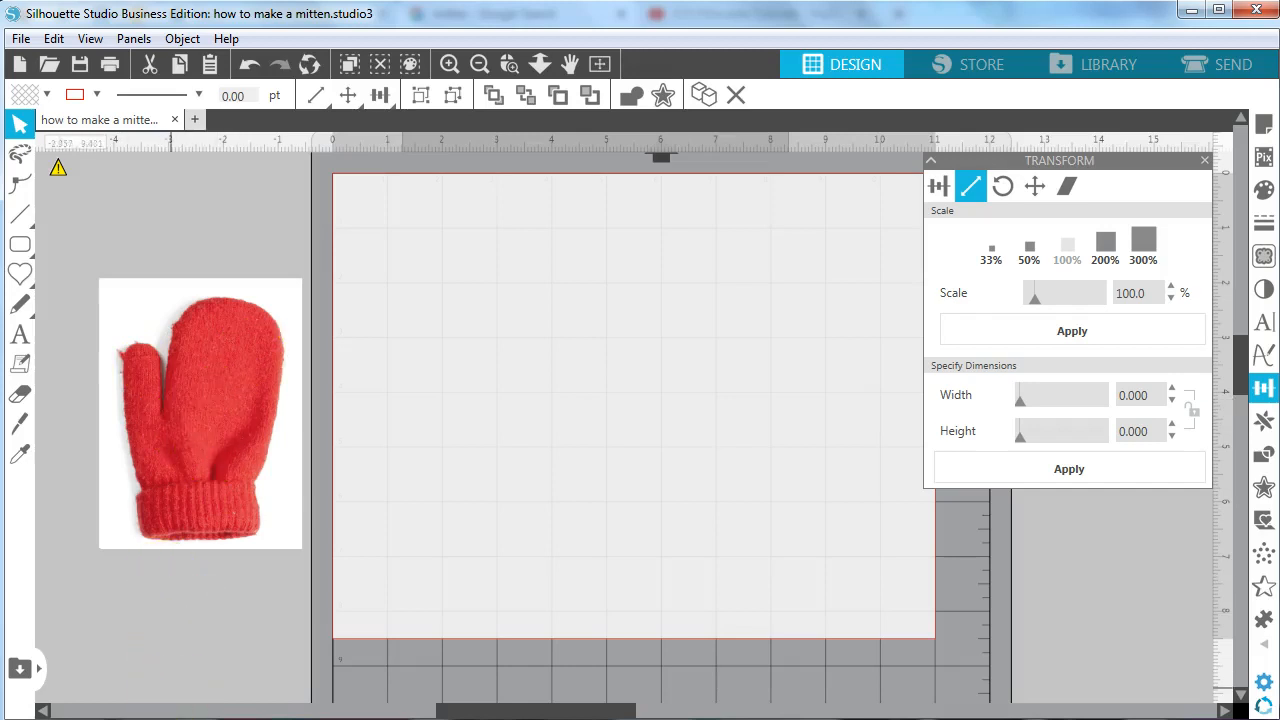
- Switch to the browser and examine the Google image results for "mitten" for a suitable reference shape
{"action": "left_click", "coordinate": [232, 719]}
{"action": "scroll", "coordinate": [724, 432], "scroll_direction": "down", "scroll_amount": 4}
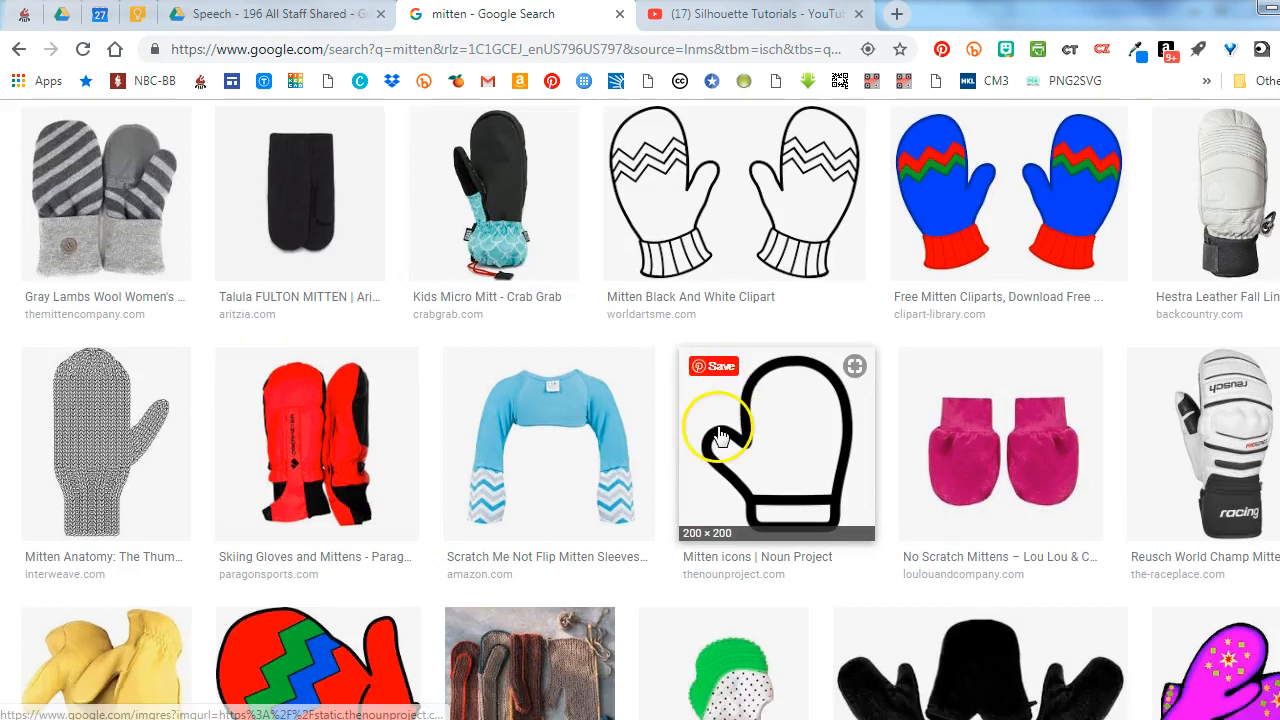
{"action": "scroll", "coordinate": [720, 432], "scroll_direction": "down", "scroll_amount": 5}
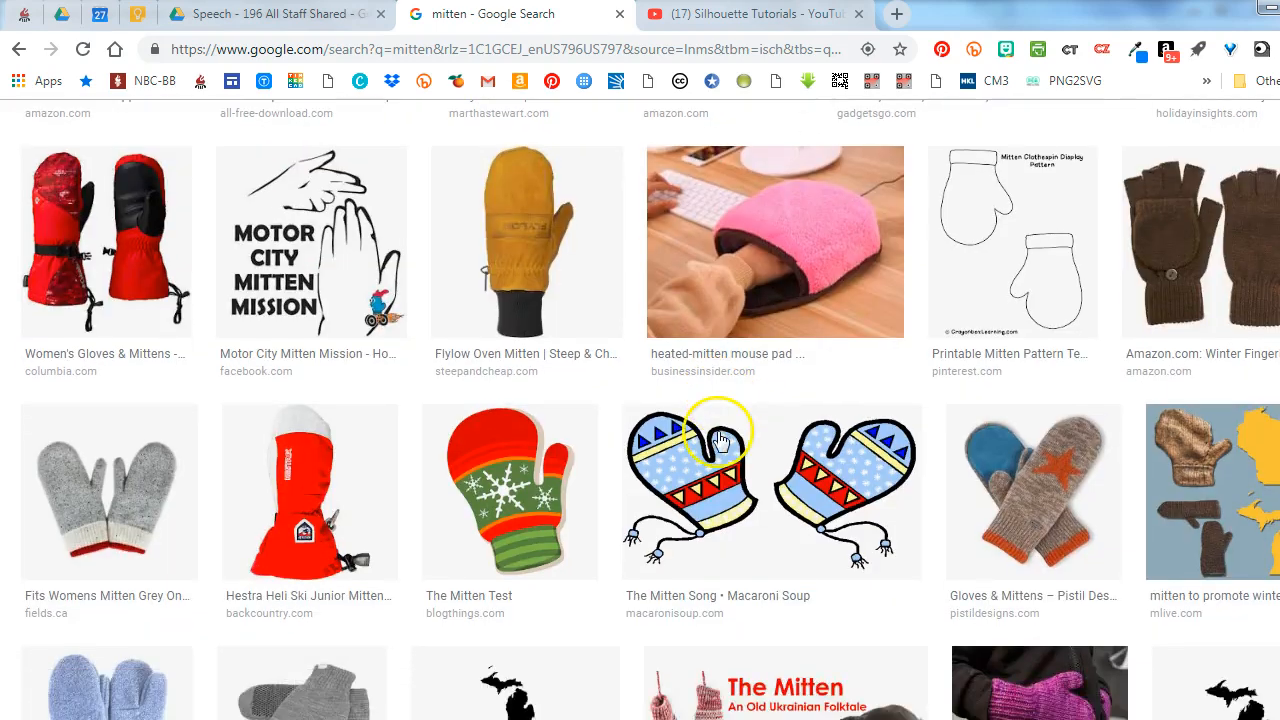
{"action": "scroll", "coordinate": [735, 457], "scroll_direction": "down", "scroll_amount": 4}
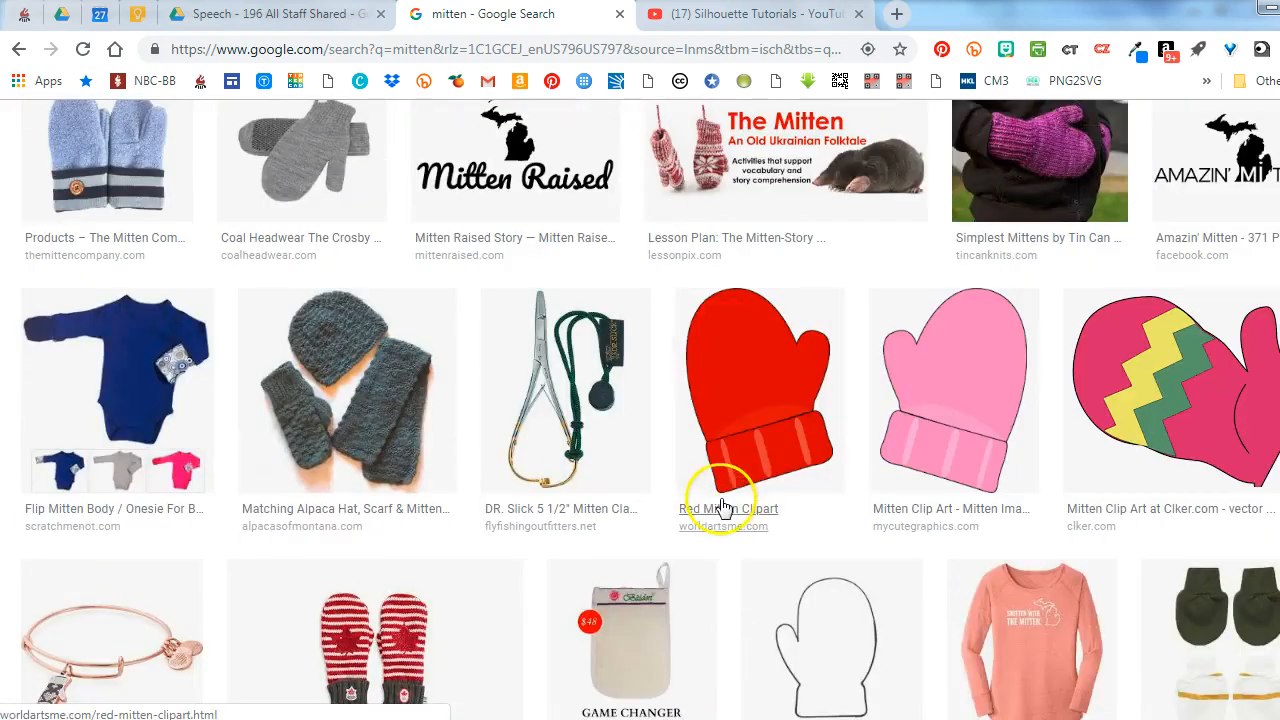
{"action": "scroll", "coordinate": [724, 513], "scroll_direction": "up", "scroll_amount": 1}
{"action": "scroll", "coordinate": [747, 476], "scroll_direction": "down", "scroll_amount": 8}
{"action": "scroll", "coordinate": [740, 560], "scroll_direction": "up", "scroll_amount": 4}
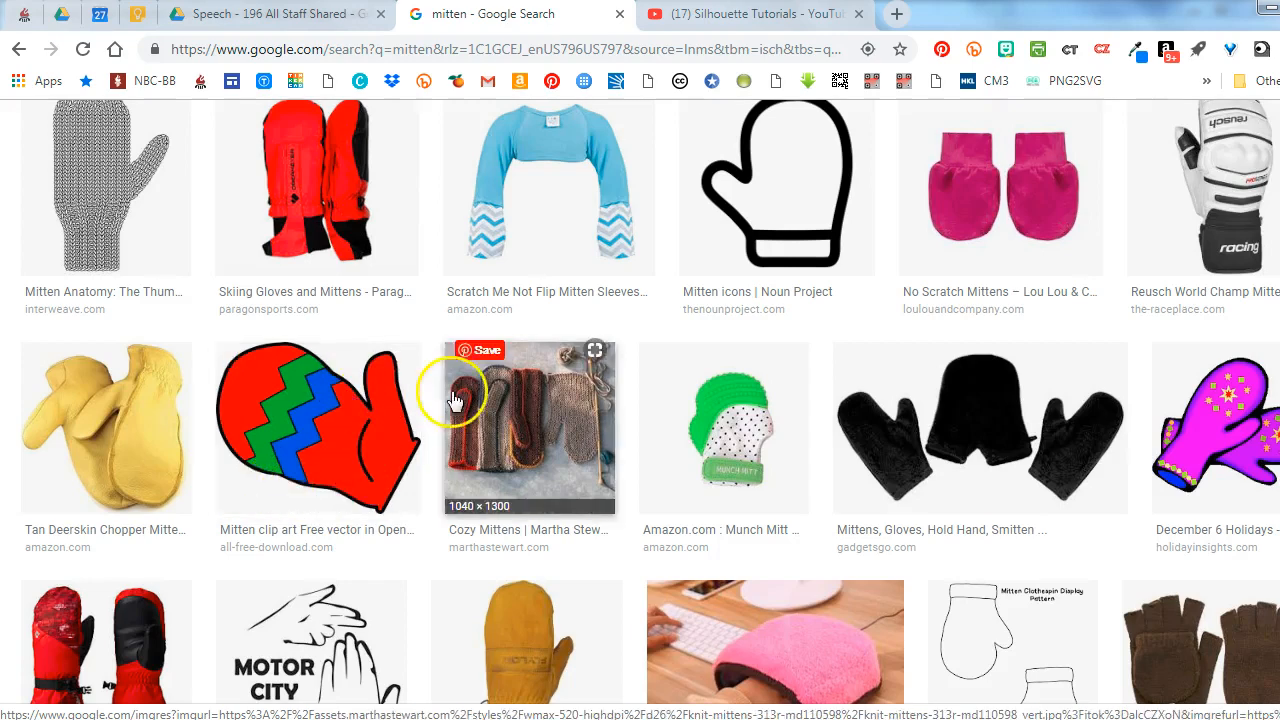
{"action": "scroll", "coordinate": [491, 355], "scroll_direction": "up", "scroll_amount": 8}
{"action": "scroll", "coordinate": [491, 370], "scroll_direction": "down", "scroll_amount": 2}
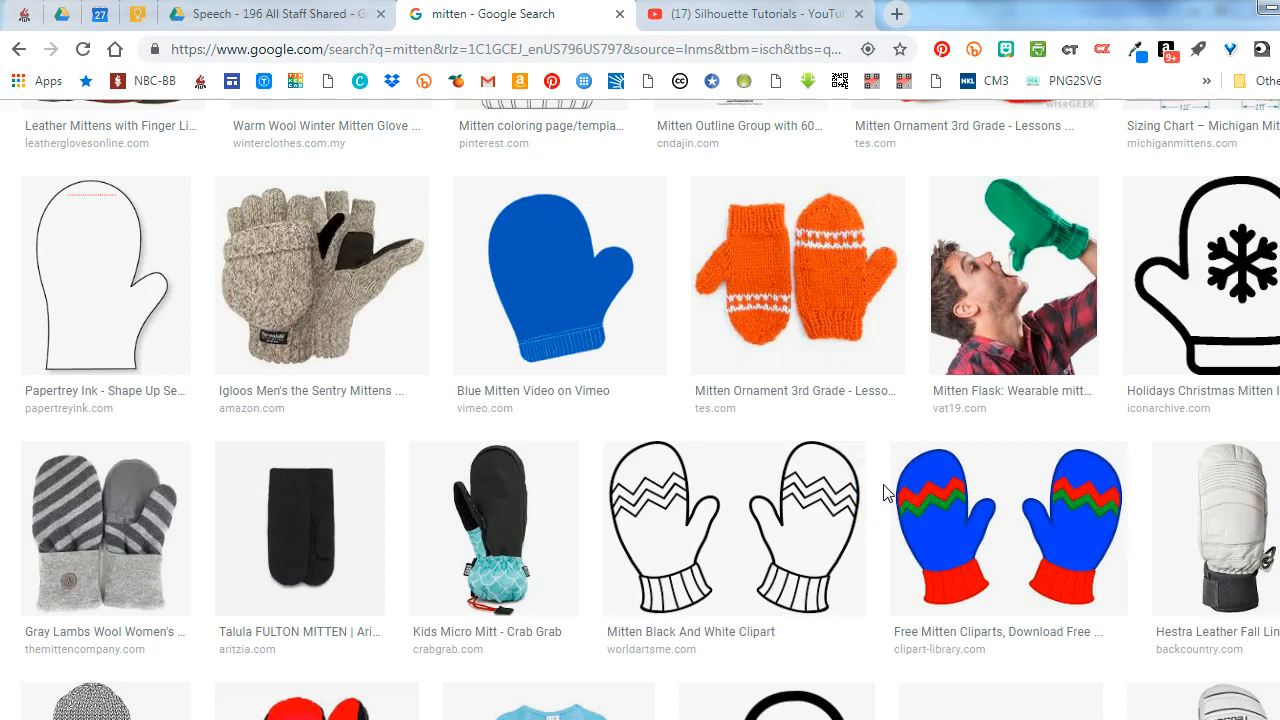
{"action": "scroll", "coordinate": [900, 471], "scroll_direction": "down", "scroll_amount": 3}
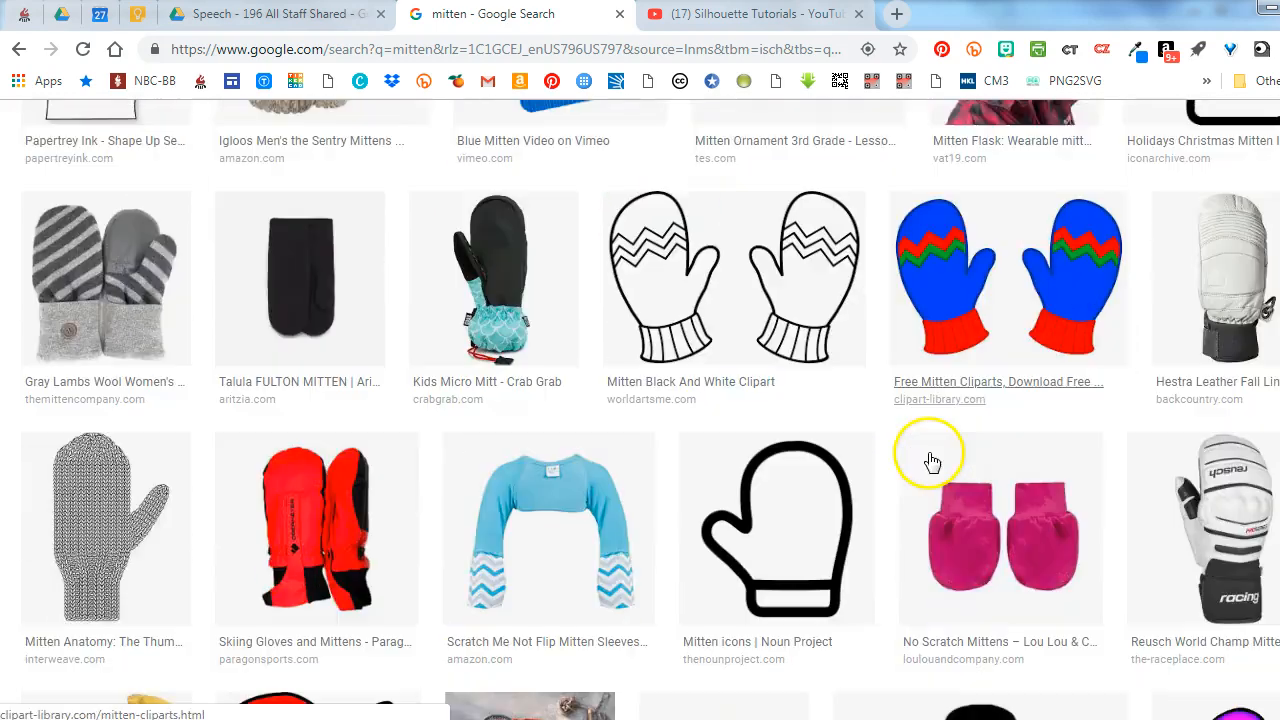
{"action": "scroll", "coordinate": [925, 468], "scroll_direction": "down", "scroll_amount": 5}
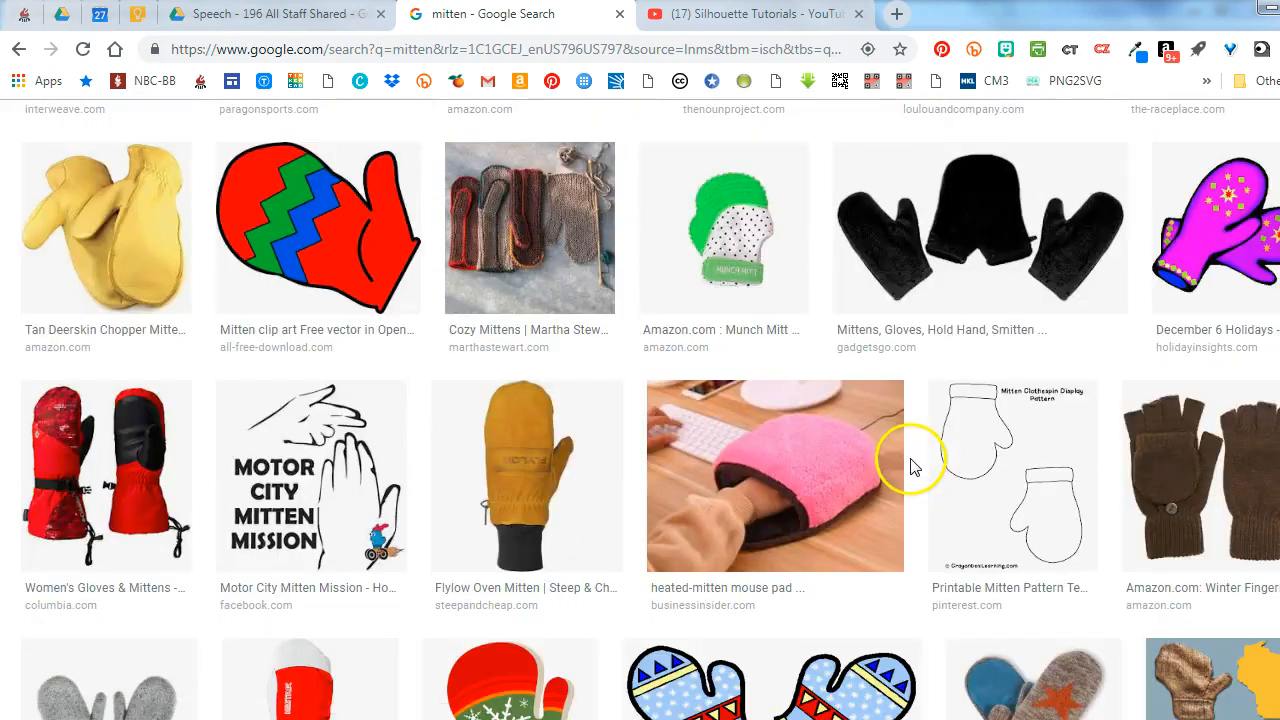
{"action": "scroll", "coordinate": [920, 465], "scroll_direction": "down", "scroll_amount": 1}
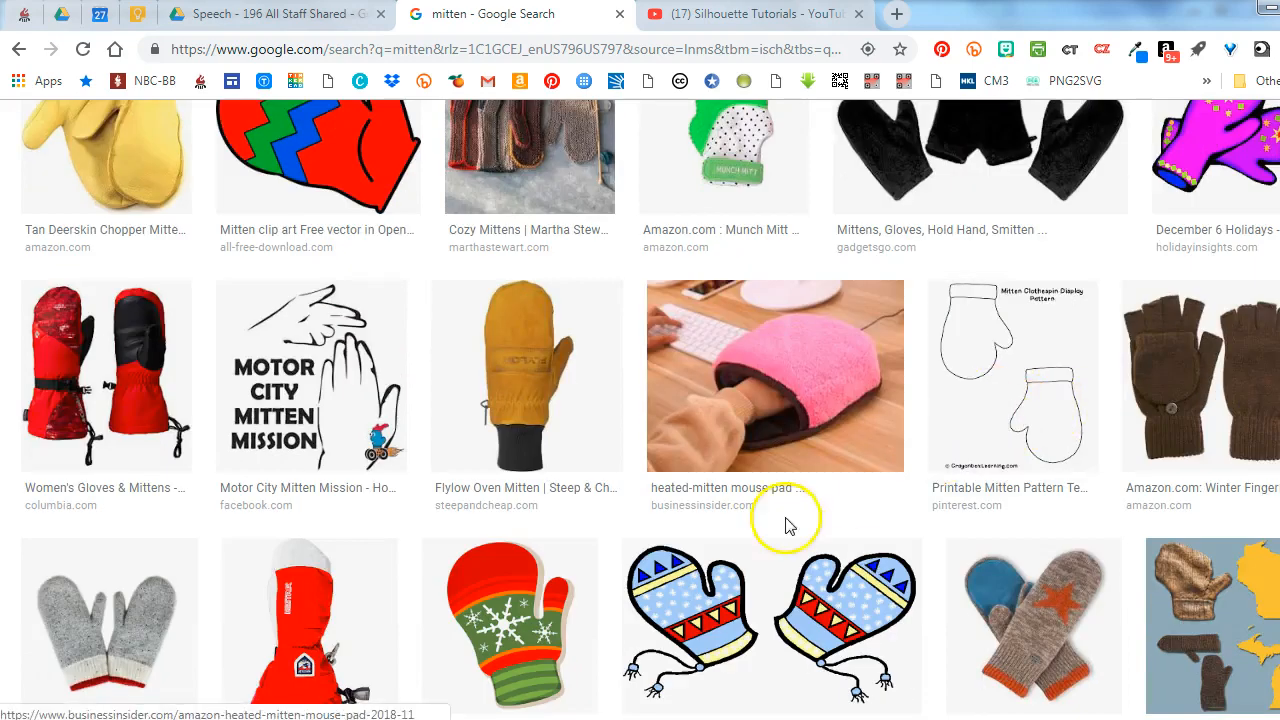
{"action": "scroll", "coordinate": [645, 565], "scroll_direction": "down", "scroll_amount": 2}
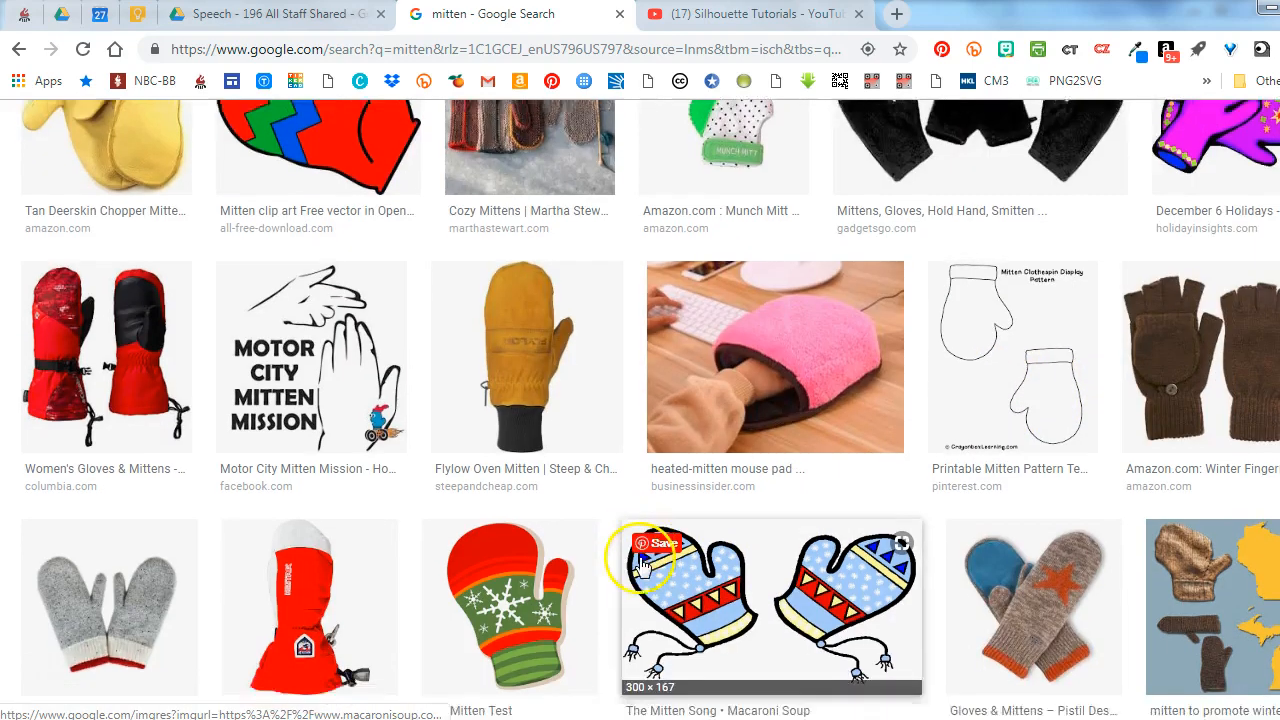
{"action": "scroll", "coordinate": [633, 570], "scroll_direction": "down", "scroll_amount": 1}
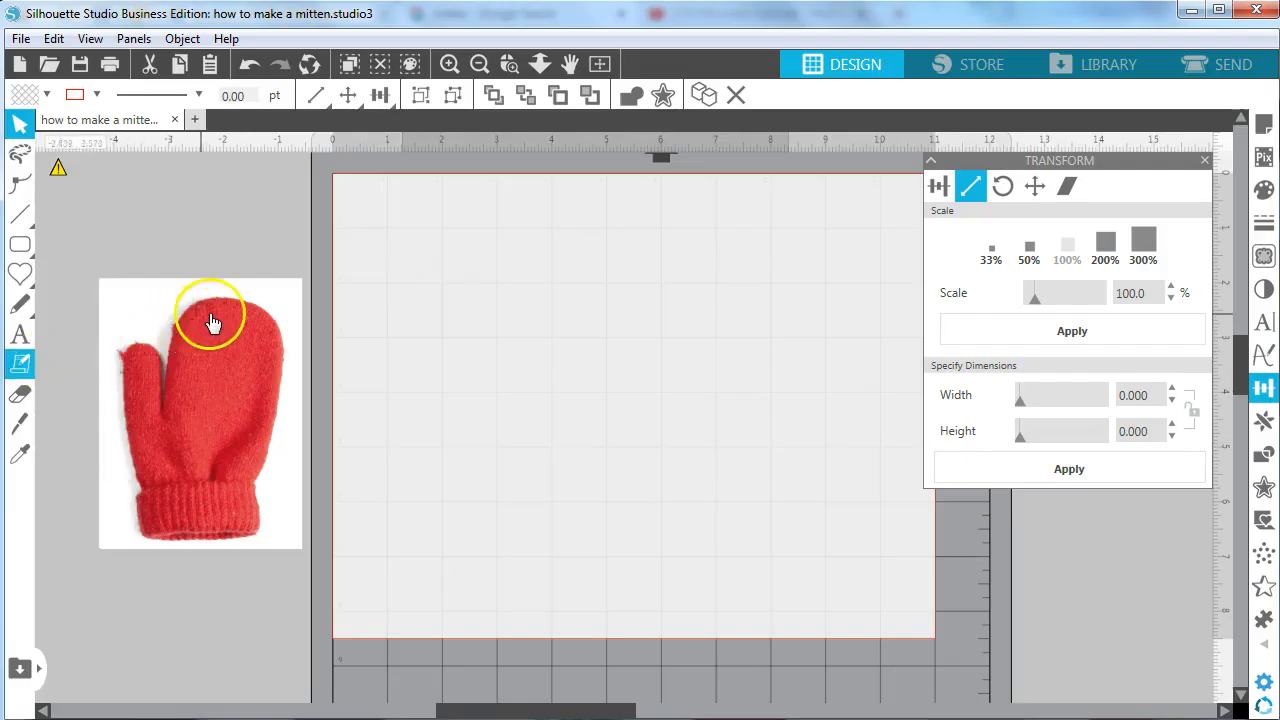
- Return to Silhouette Studio and draw a rounded rectangle about 2.5 in wide and 3.6 in high mid-page for the mitten's body
{"action": "scroll", "coordinate": [571, 400], "scroll_direction": "up", "scroll_amount": 3}
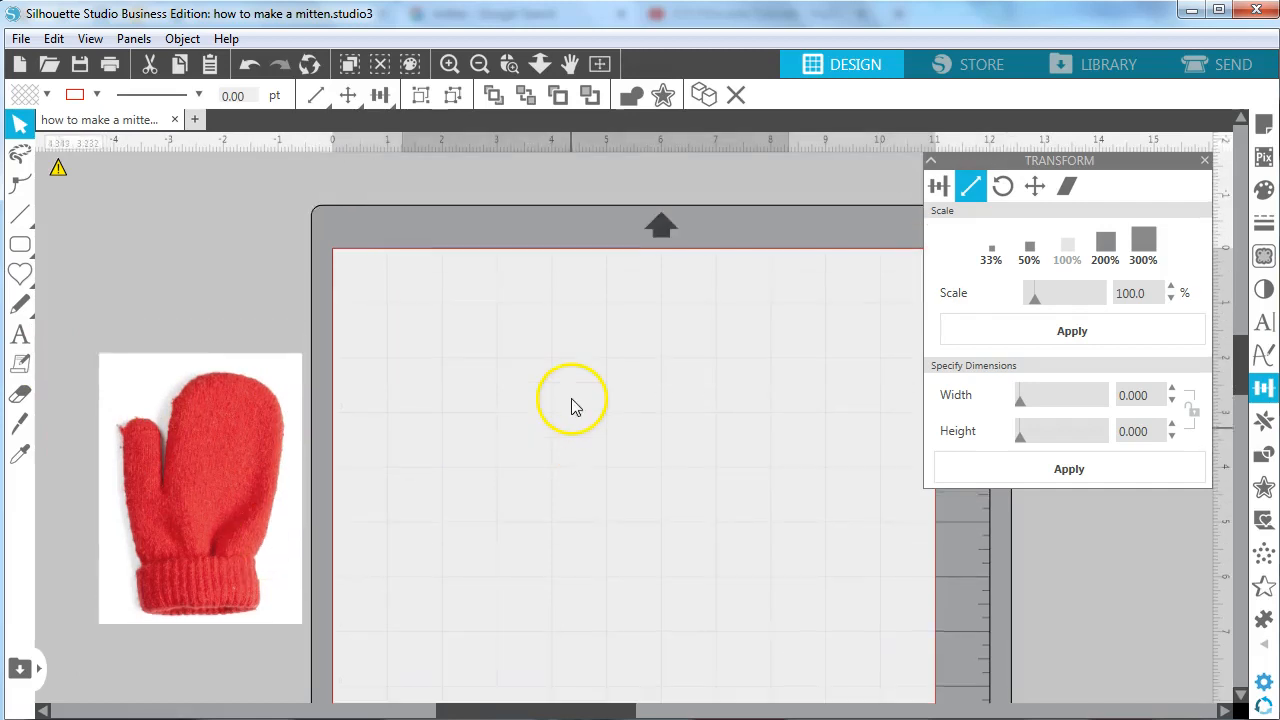
{"action": "scroll", "coordinate": [578, 380], "scroll_direction": "up", "scroll_amount": 3}
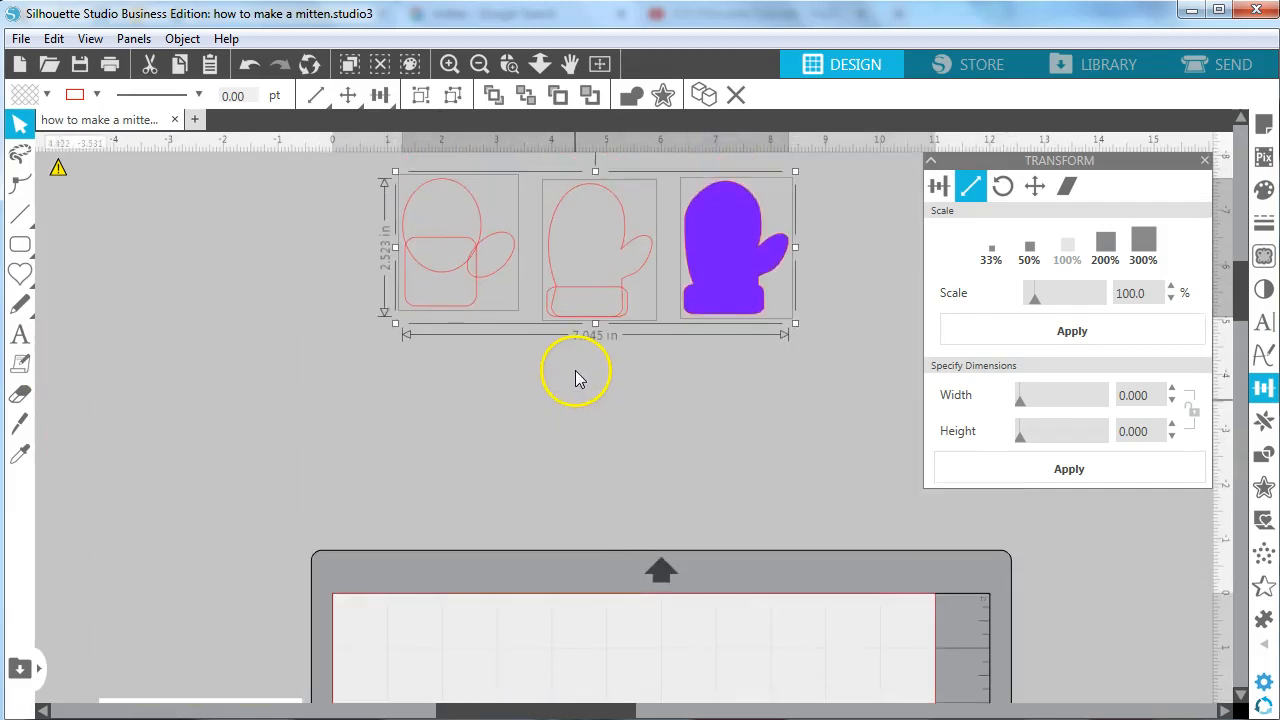
{"action": "scroll", "coordinate": [575, 378], "scroll_direction": "down", "scroll_amount": 4}
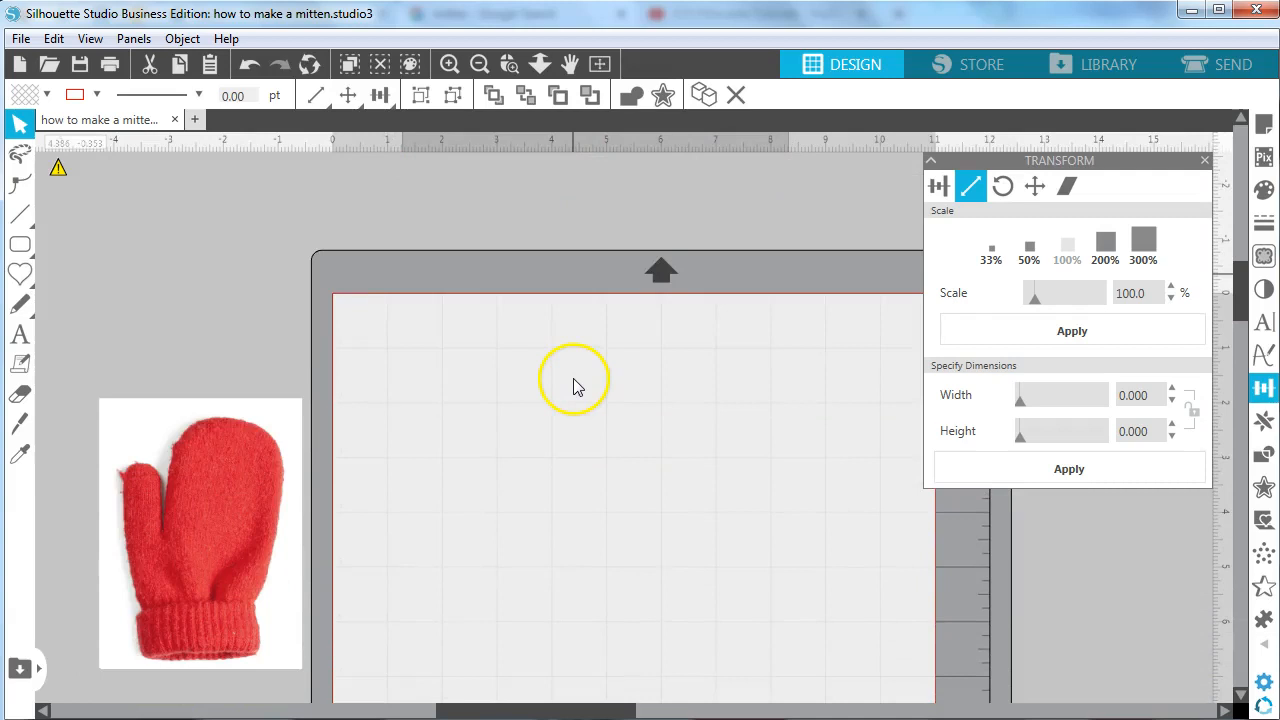
{"action": "scroll", "coordinate": [575, 385], "scroll_direction": "down", "scroll_amount": 1}
{"action": "scroll", "coordinate": [572, 392], "scroll_direction": "up", "scroll_amount": 1}
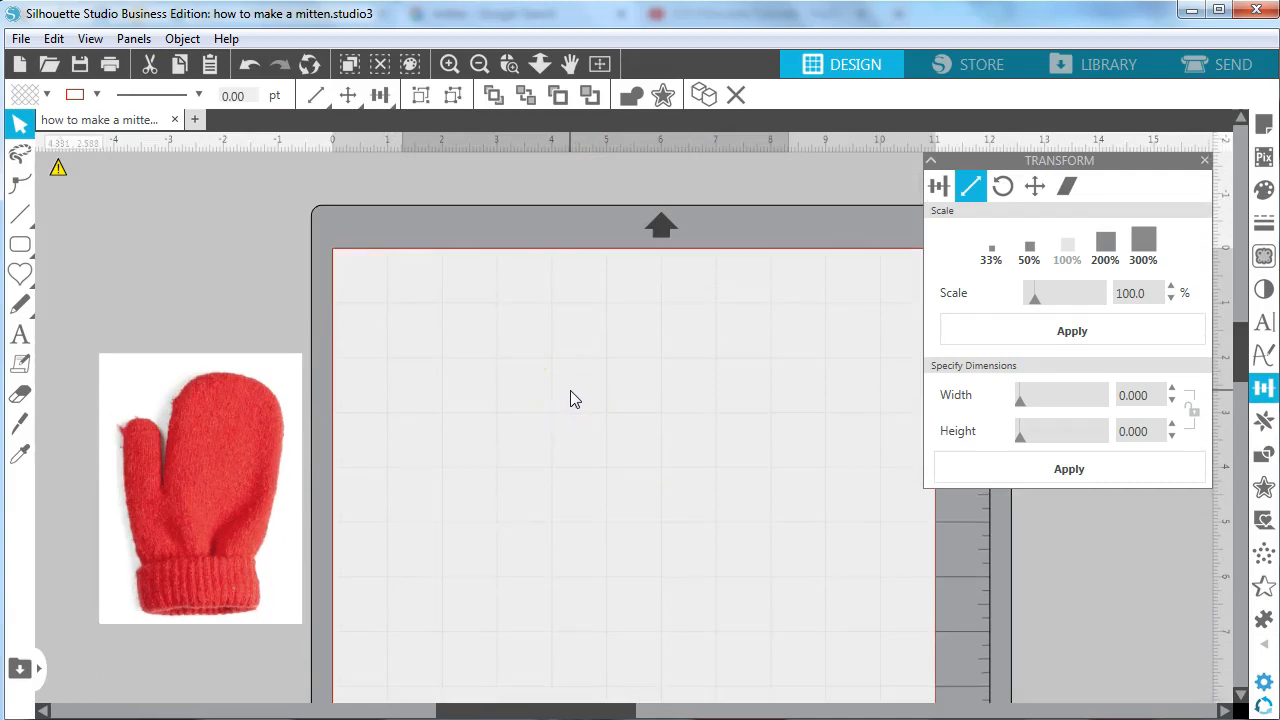
{"action": "scroll", "coordinate": [572, 398], "scroll_direction": "down", "scroll_amount": 1}
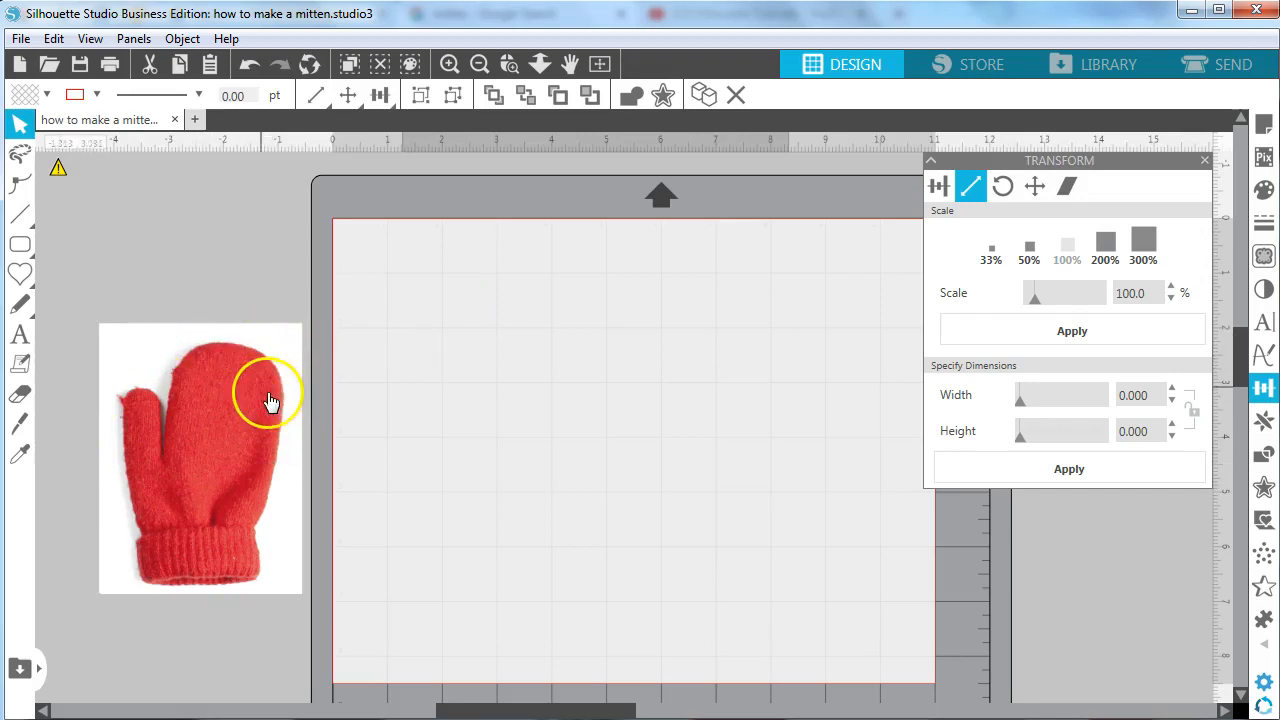
{"action": "left_click", "coordinate": [20, 244]}
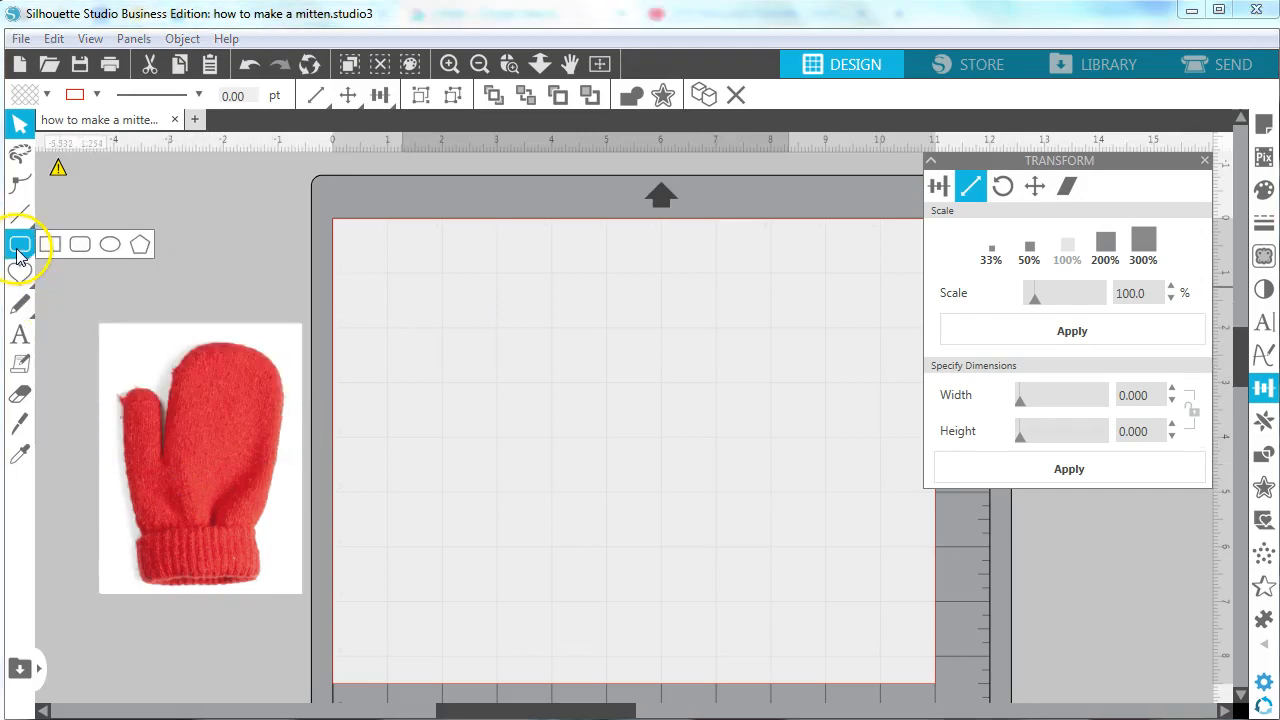
{"action": "left_click_drag", "start_coordinate": [553, 312], "coordinate": [690, 510]}
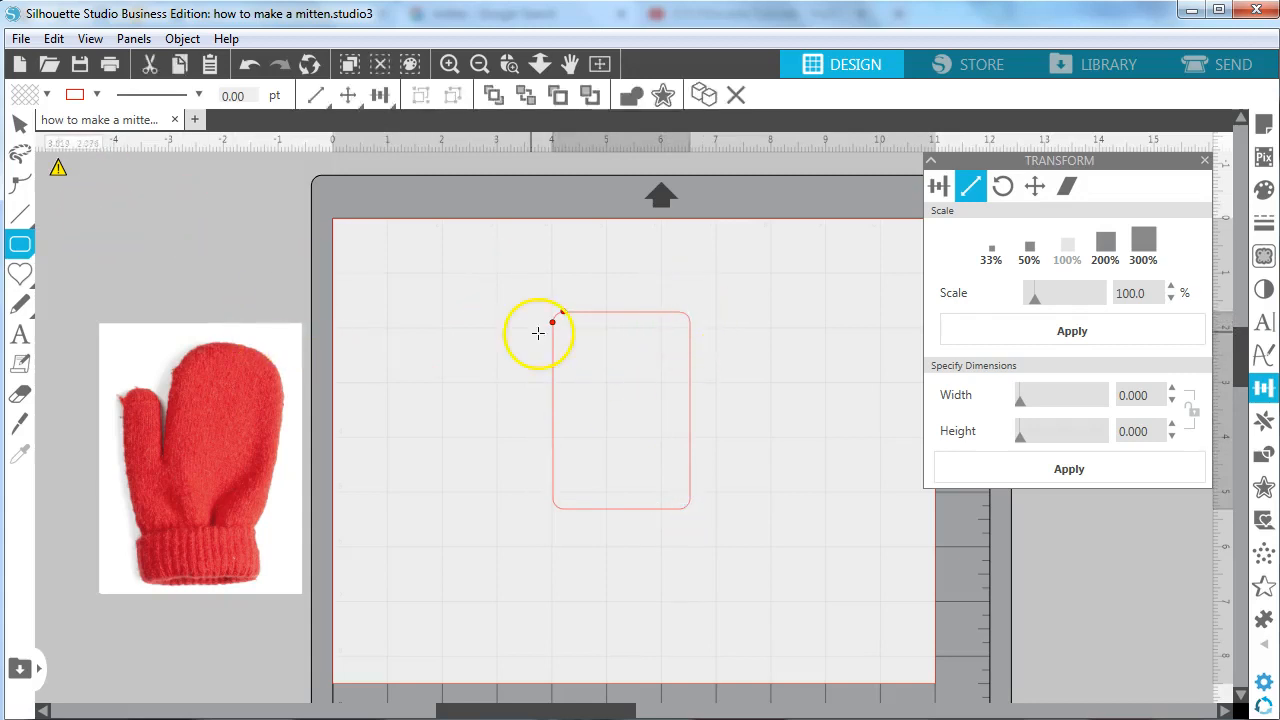
- Increase the corner rounding of the body shape until its ends are almost fully curved
{"action": "left_click_drag", "start_coordinate": [563, 313], "coordinate": [572, 314]}
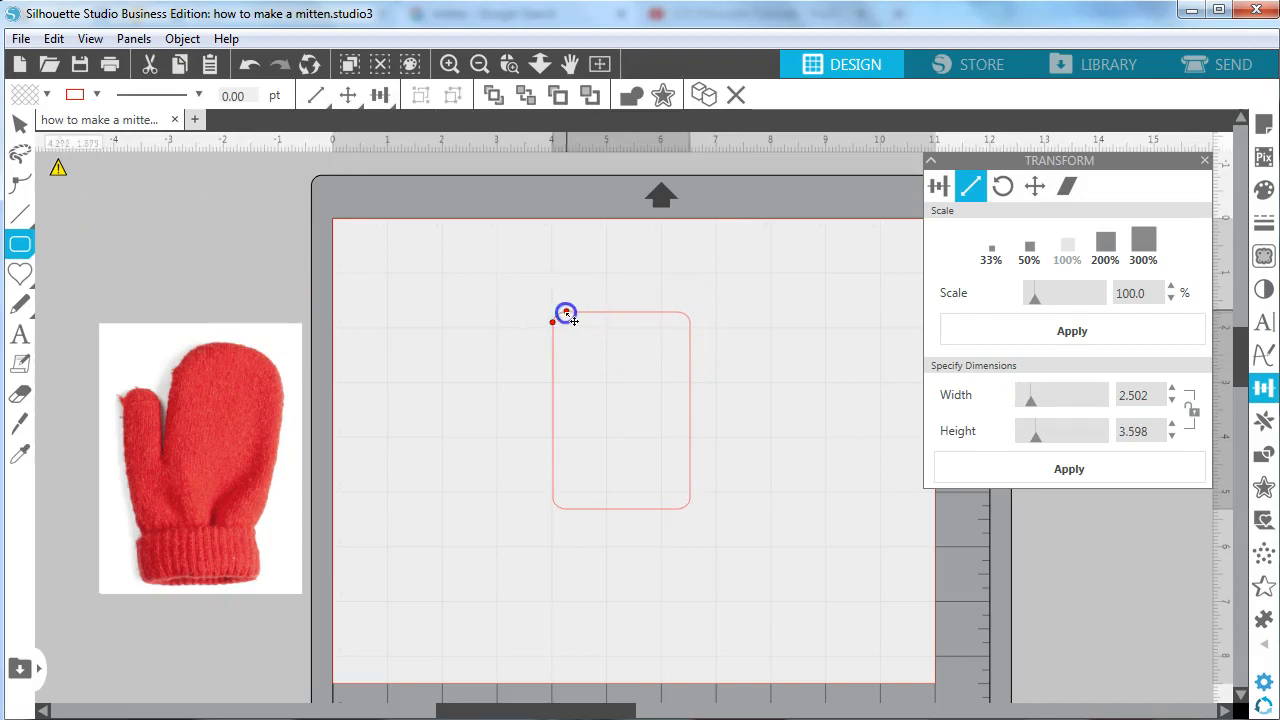
{"action": "left_click_drag", "start_coordinate": [555, 323], "coordinate": [541, 368]}
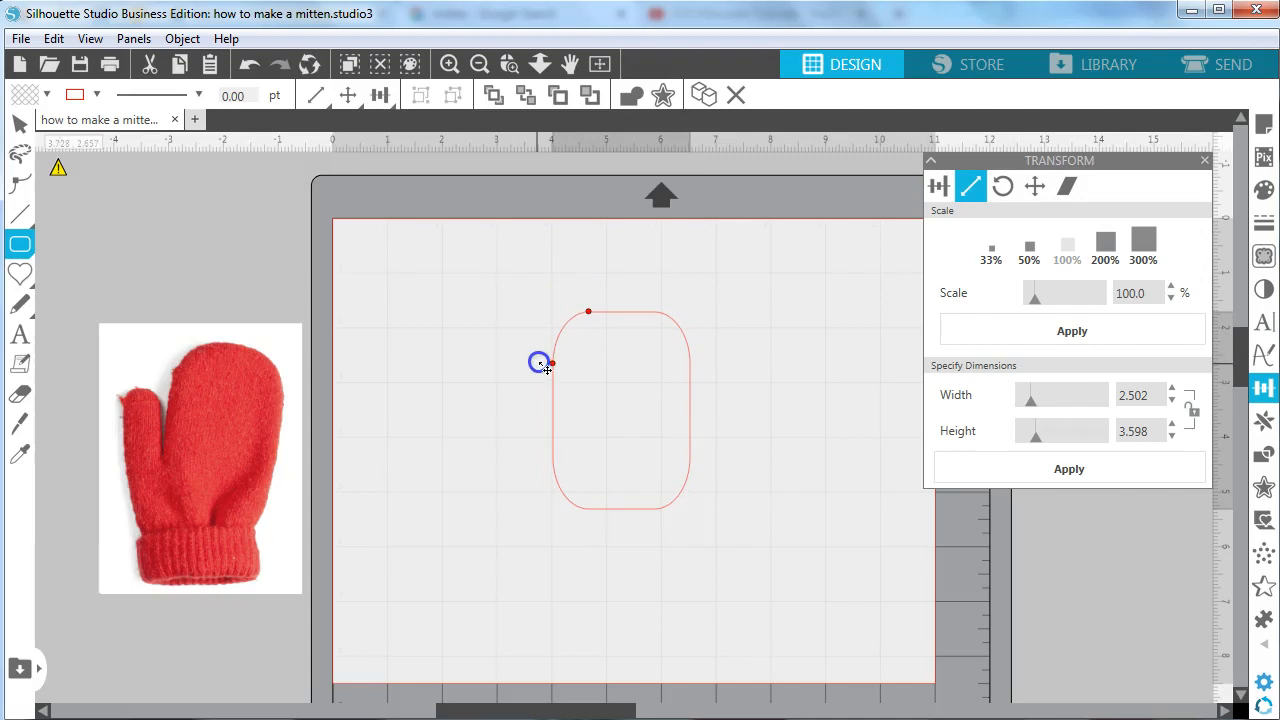
{"action": "left_click_drag", "start_coordinate": [591, 316], "coordinate": [601, 314]}
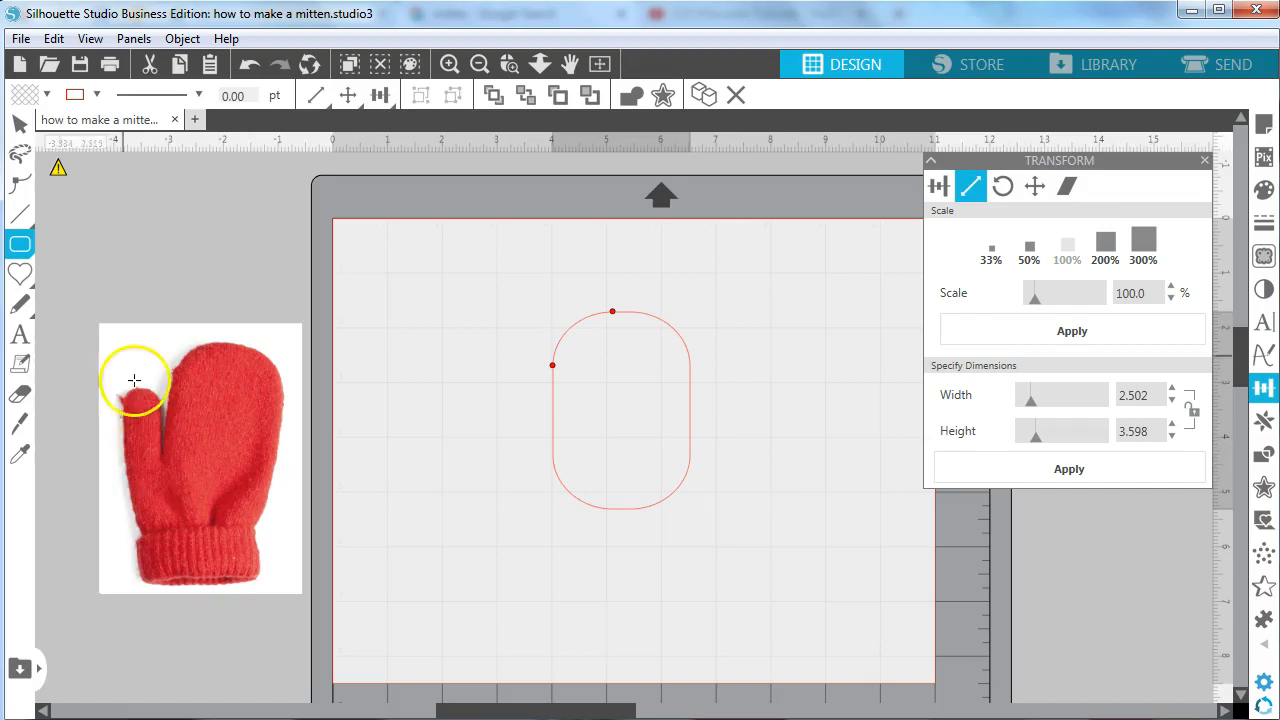
- Draw a narrow rounded rectangle about 0.75 in by 1.97 in left of the body for the thumb, and round its corners further
{"action": "mouse_move", "coordinate": [18, 248]}
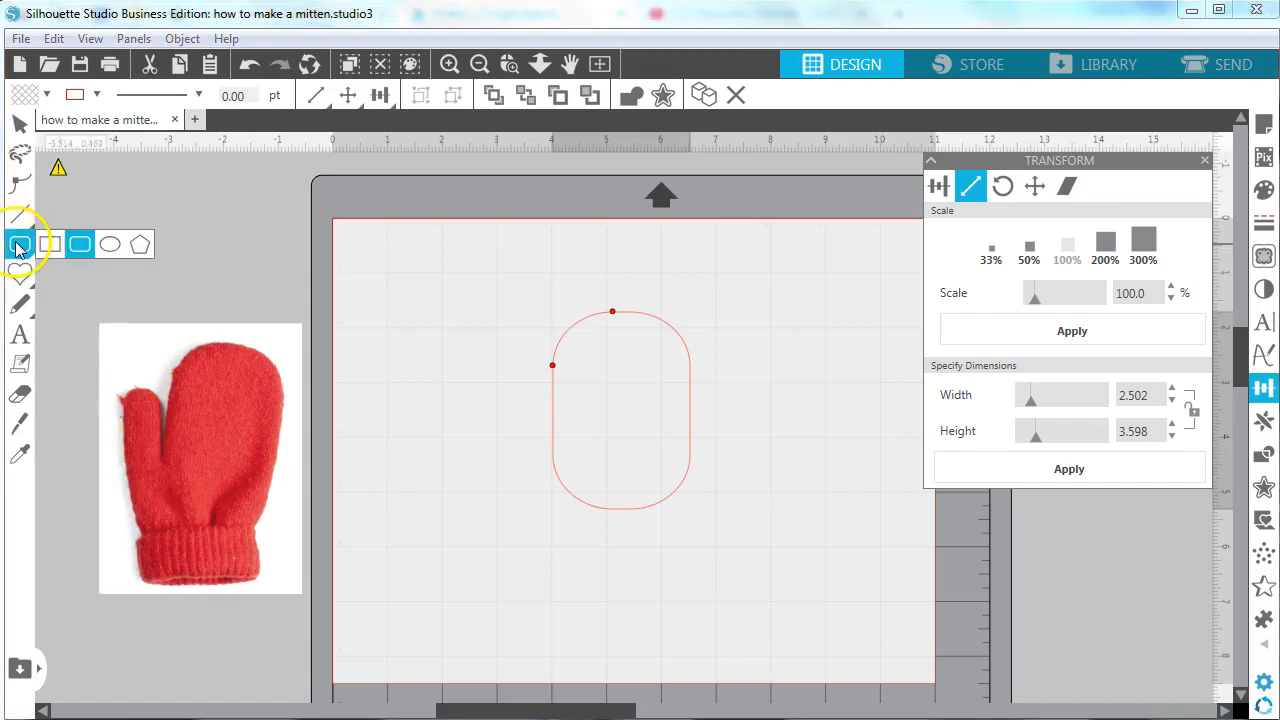
{"action": "left_click", "coordinate": [83, 247]}
{"action": "left_click_drag", "start_coordinate": [488, 394], "coordinate": [529, 502]}
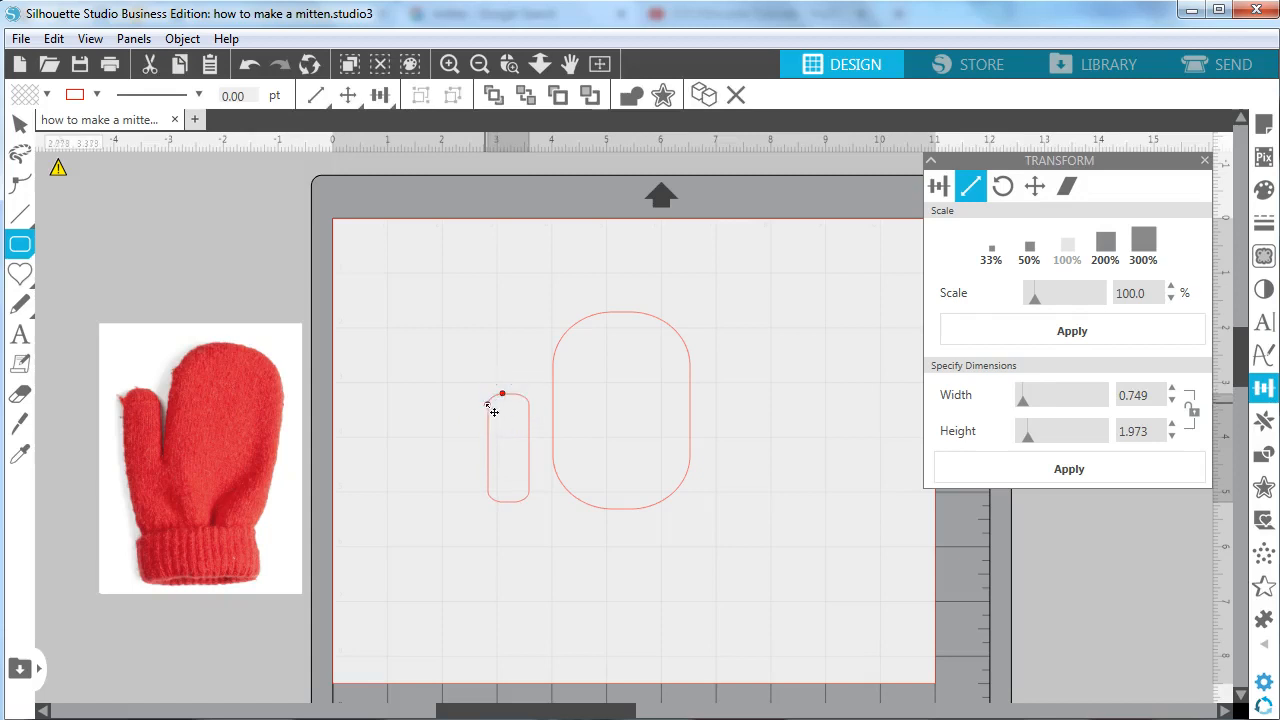
{"action": "left_click", "coordinate": [486, 408]}
- Move the thumb shape so it overlaps the body's left edge, and rotate it slightly counterclockwise
{"action": "left_click", "coordinate": [20, 122]}
{"action": "left_click_drag", "start_coordinate": [530, 488], "coordinate": [559, 476]}
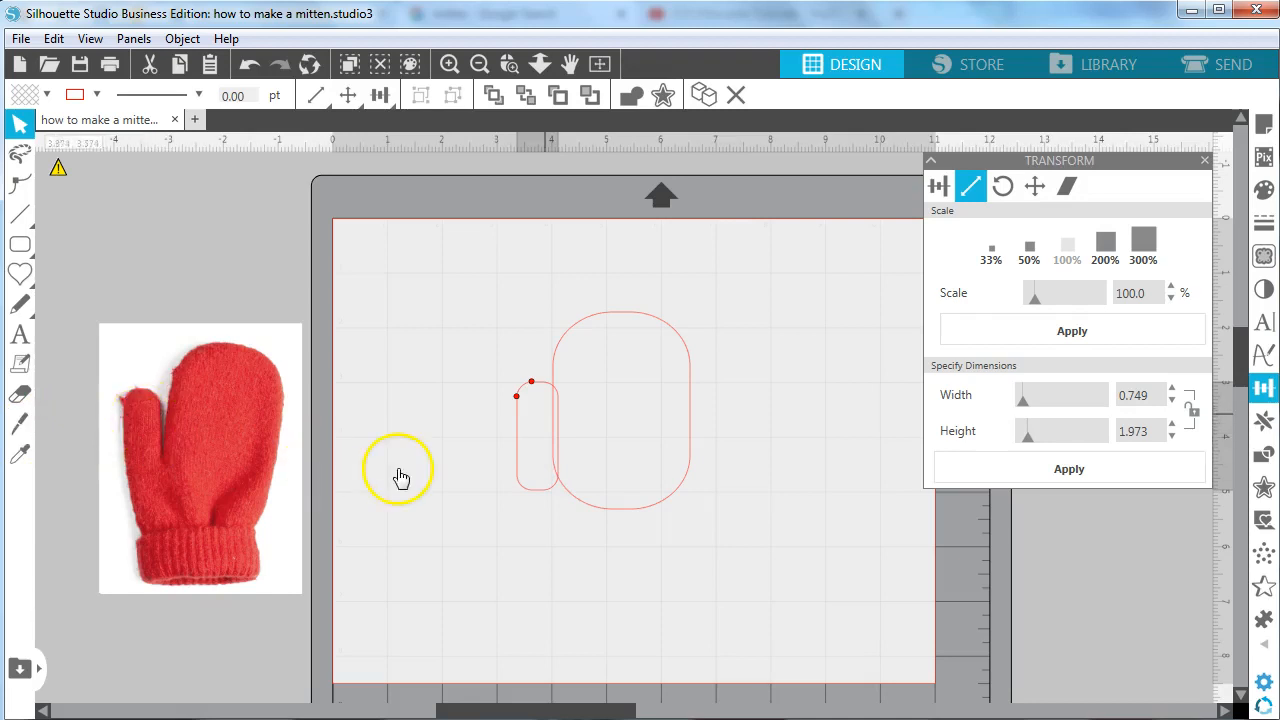
{"action": "left_click", "coordinate": [517, 430]}
{"action": "left_click_drag", "start_coordinate": [538, 340], "coordinate": [522, 337]}
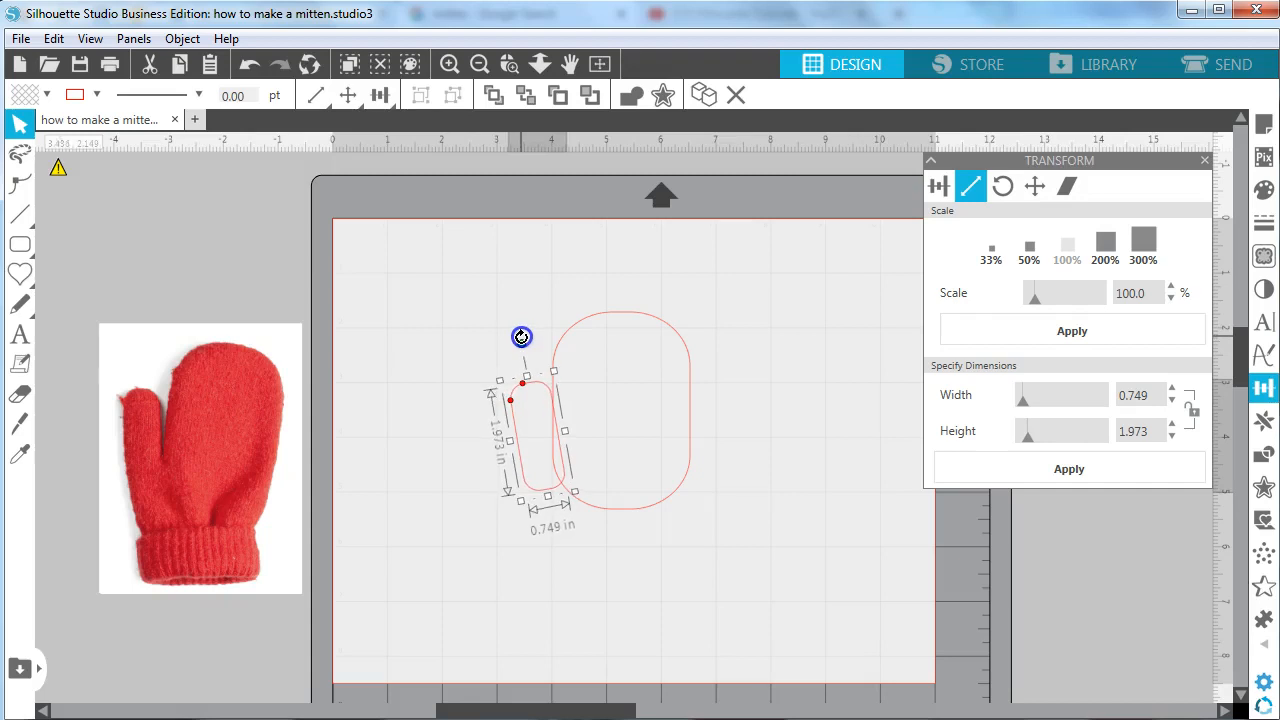
- Rotate the body shape slightly clockwise and shift the thumb a little left and down
{"action": "left_click", "coordinate": [599, 318]}
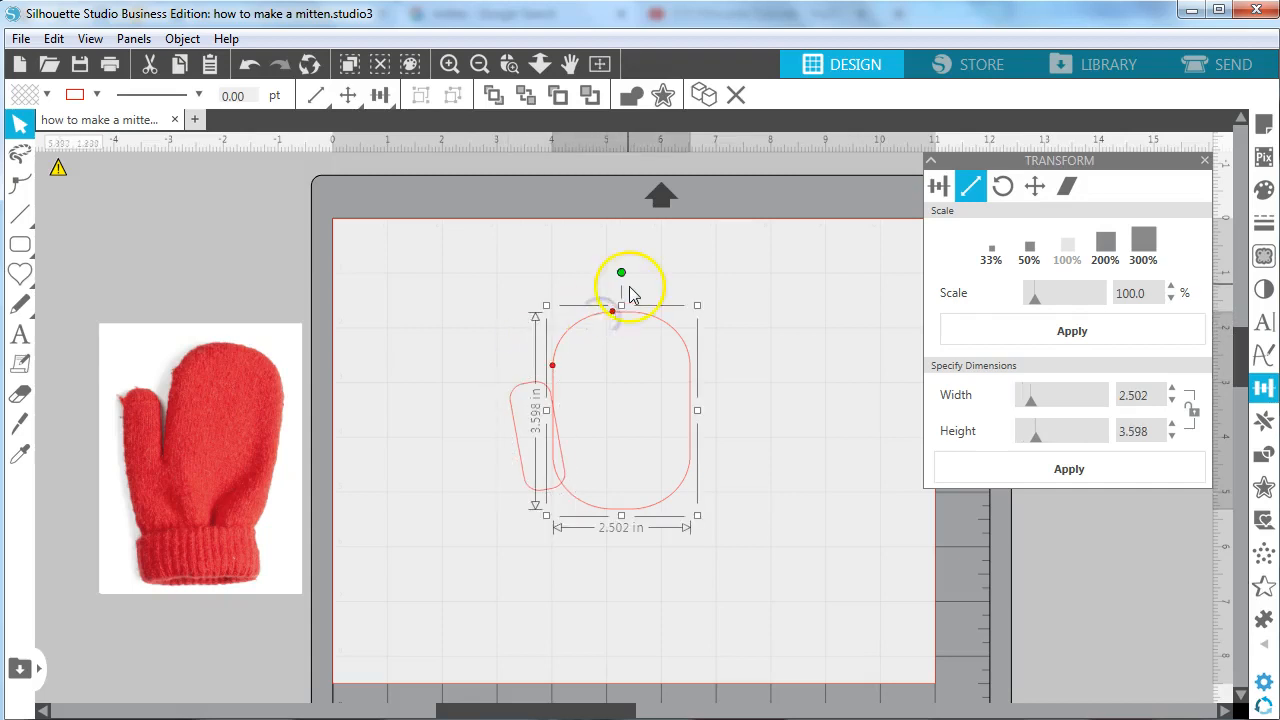
{"action": "left_click_drag", "start_coordinate": [622, 273], "coordinate": [634, 273]}
{"action": "left_click_drag", "start_coordinate": [518, 441], "coordinate": [509, 450]}
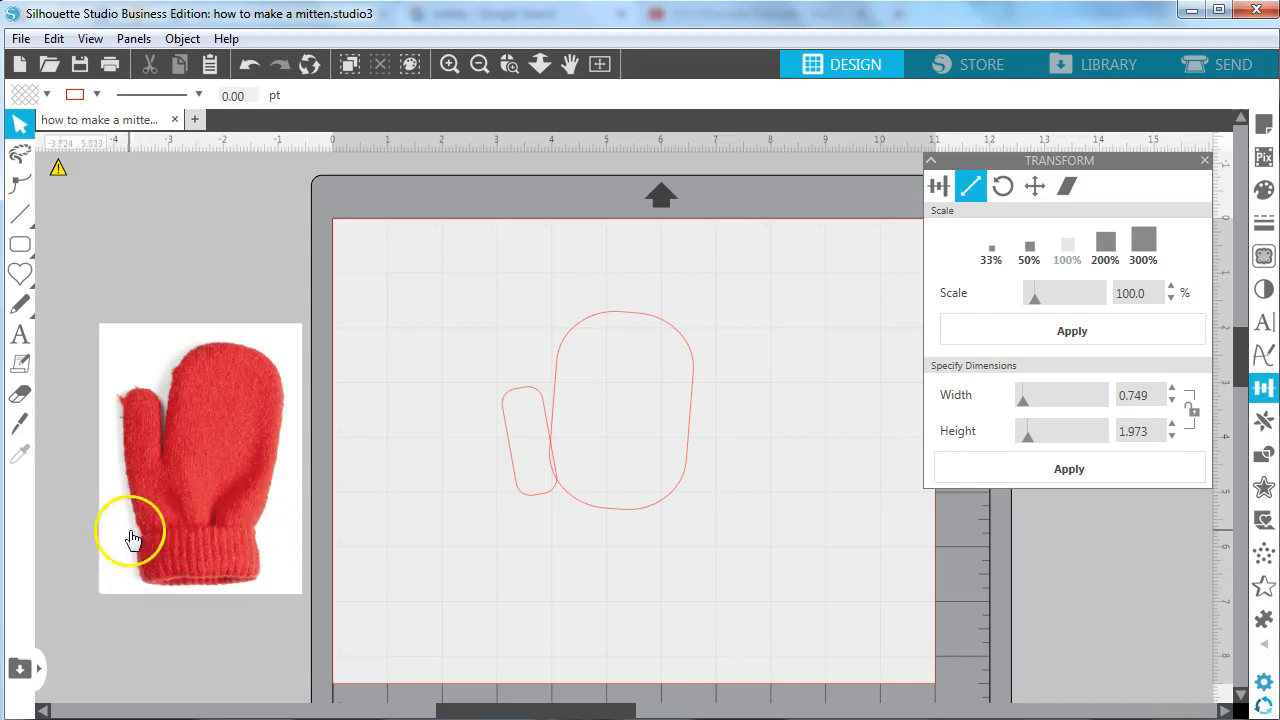
- Draw a rounded rectangle about 2.36 in wide and 1.11 in high under the body for the cuff
{"action": "mouse_move", "coordinate": [22, 248]}
{"action": "left_click", "coordinate": [78, 246]}
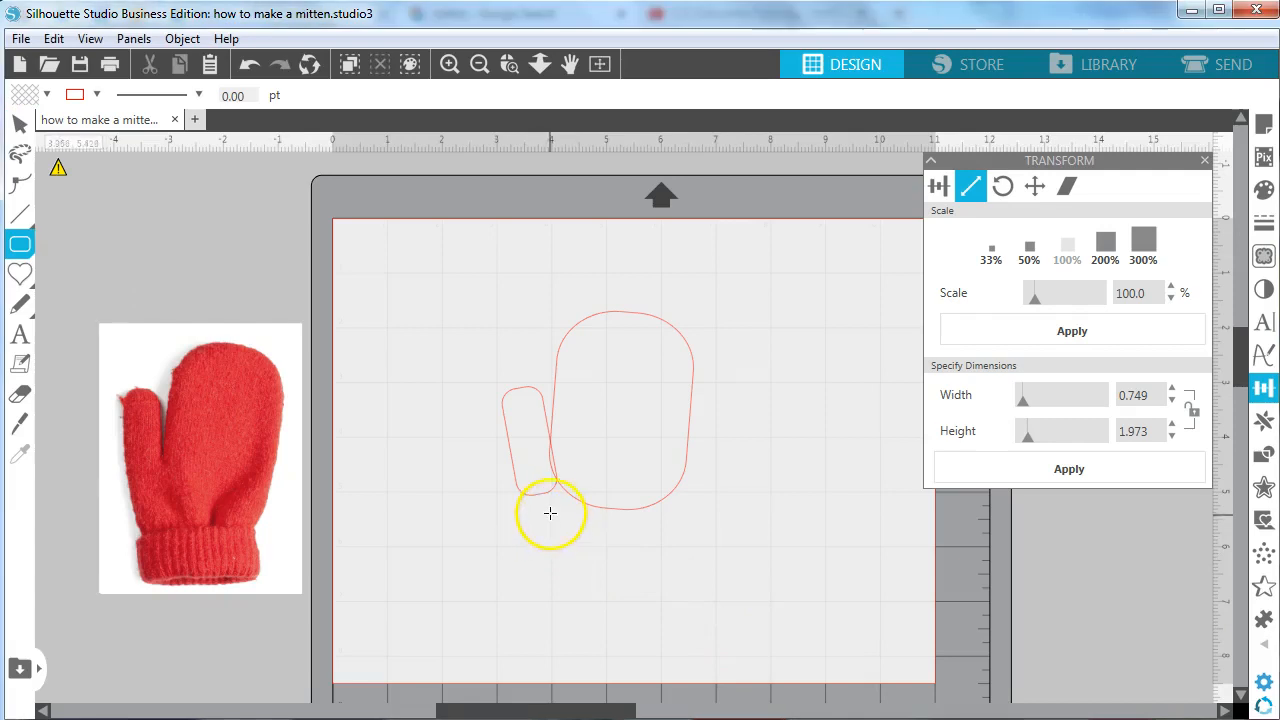
{"action": "left_click_drag", "start_coordinate": [550, 507], "coordinate": [678, 565]}
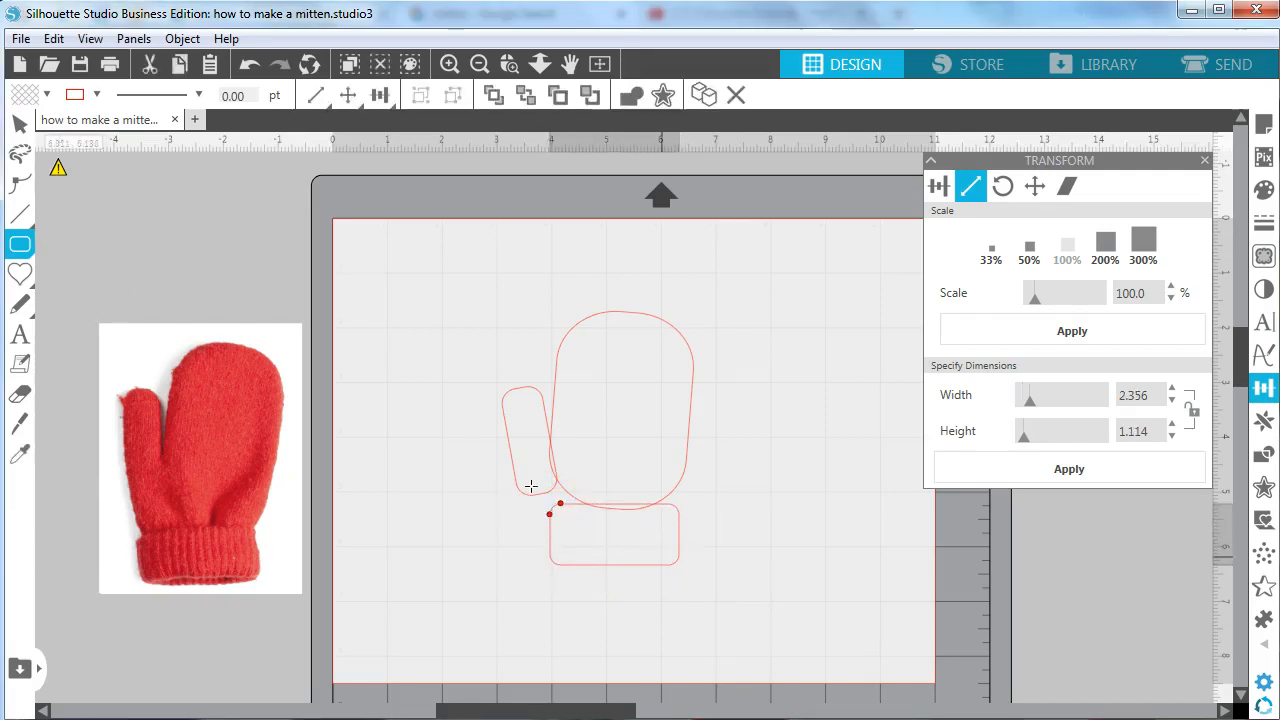
{"action": "left_click", "coordinate": [21, 122]}
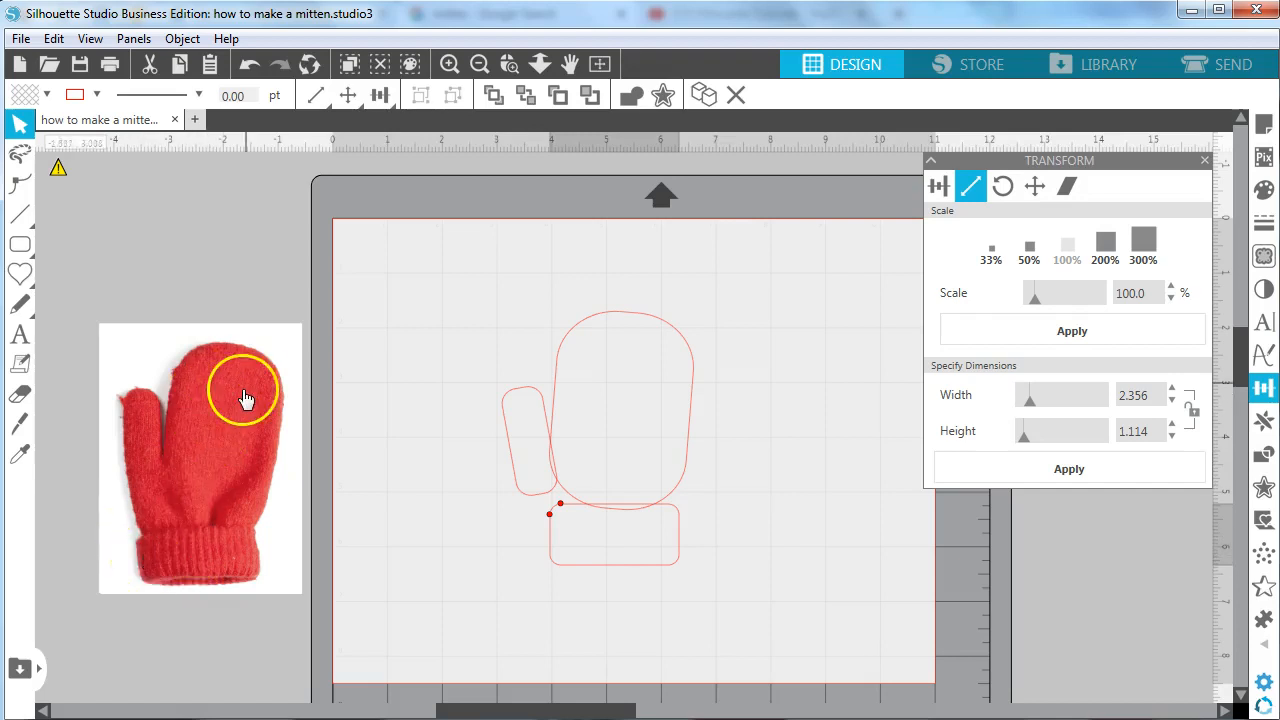
- Resize the cuff to about 2.19 in by 0.88 in and move it up slightly against the body's lower edge
{"action": "left_click", "coordinate": [548, 538]}
{"action": "left_click_drag", "start_coordinate": [542, 537], "coordinate": [555, 533]}
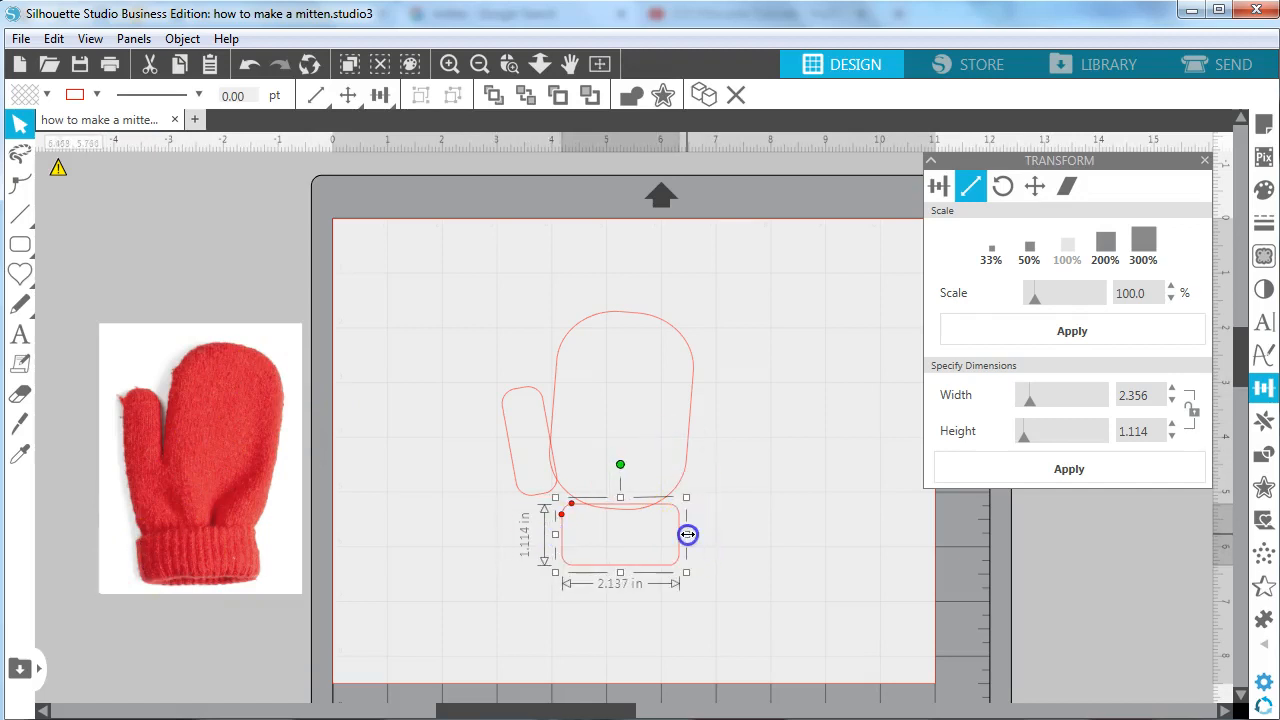
{"action": "left_click_drag", "start_coordinate": [687, 533], "coordinate": [690, 531]}
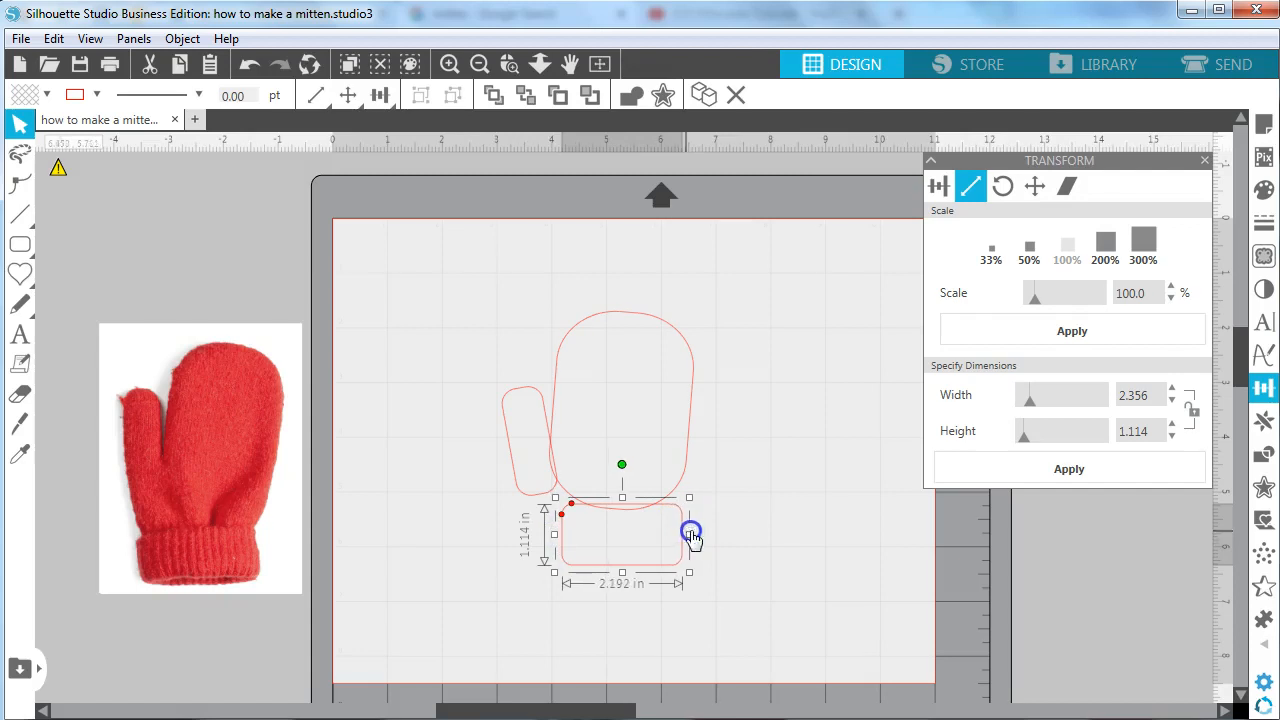
{"action": "left_click_drag", "start_coordinate": [622, 572], "coordinate": [654, 543]}
{"action": "left_click", "coordinate": [731, 534]}
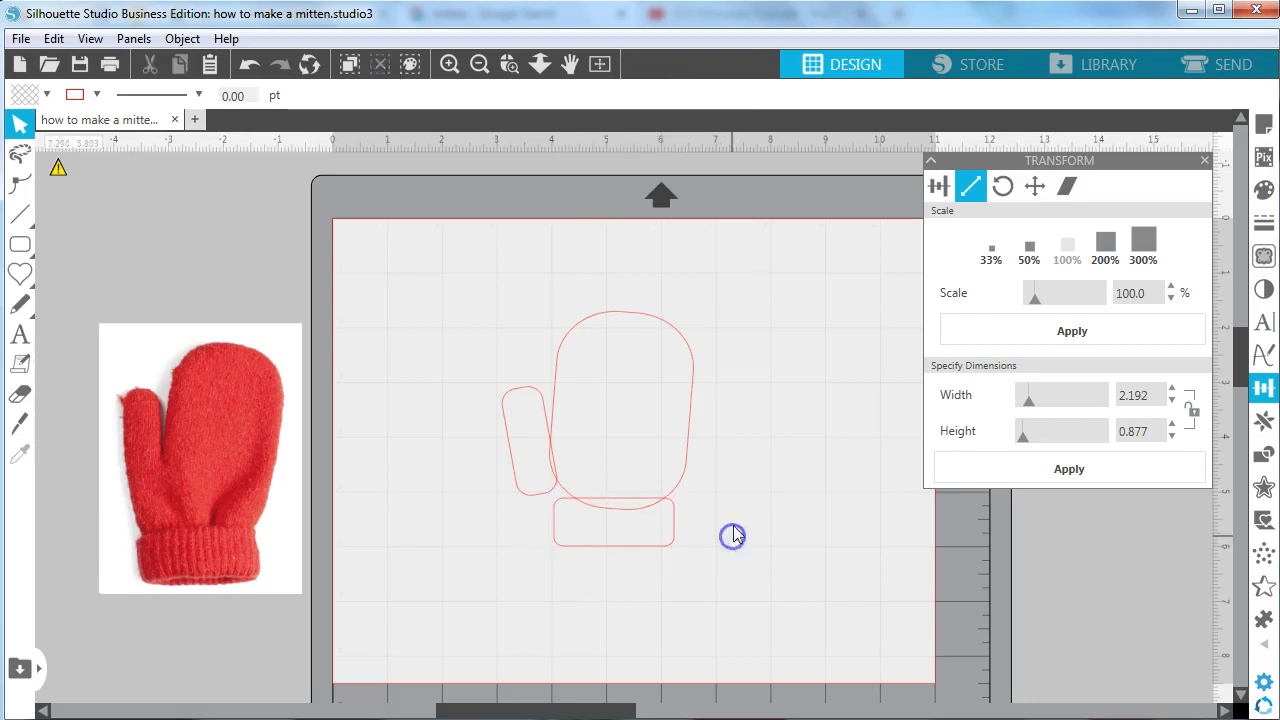
- Rotate the thumb slightly counterclockwise and reposition it with its base overlapping the body's lower-left edge
{"action": "left_click", "coordinate": [546, 496]}
{"action": "left_click_drag", "start_coordinate": [548, 496], "coordinate": [552, 494]}
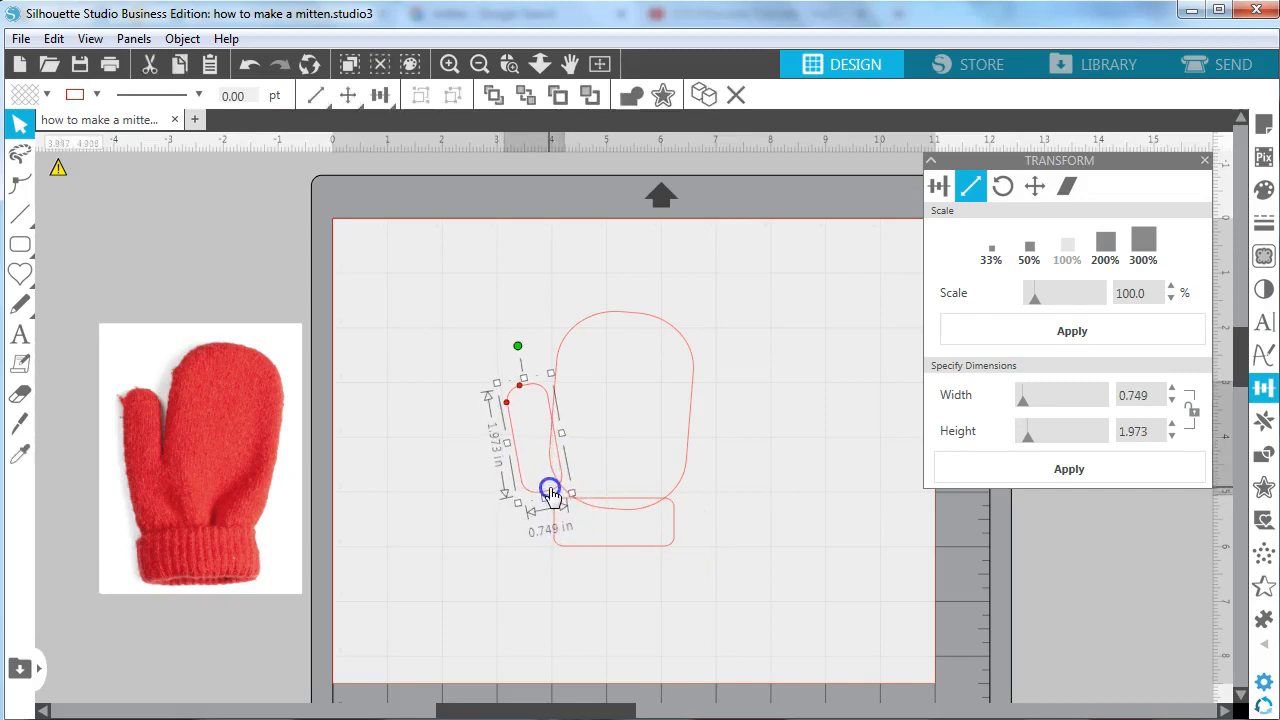
{"action": "left_click_drag", "start_coordinate": [520, 347], "coordinate": [509, 347]}
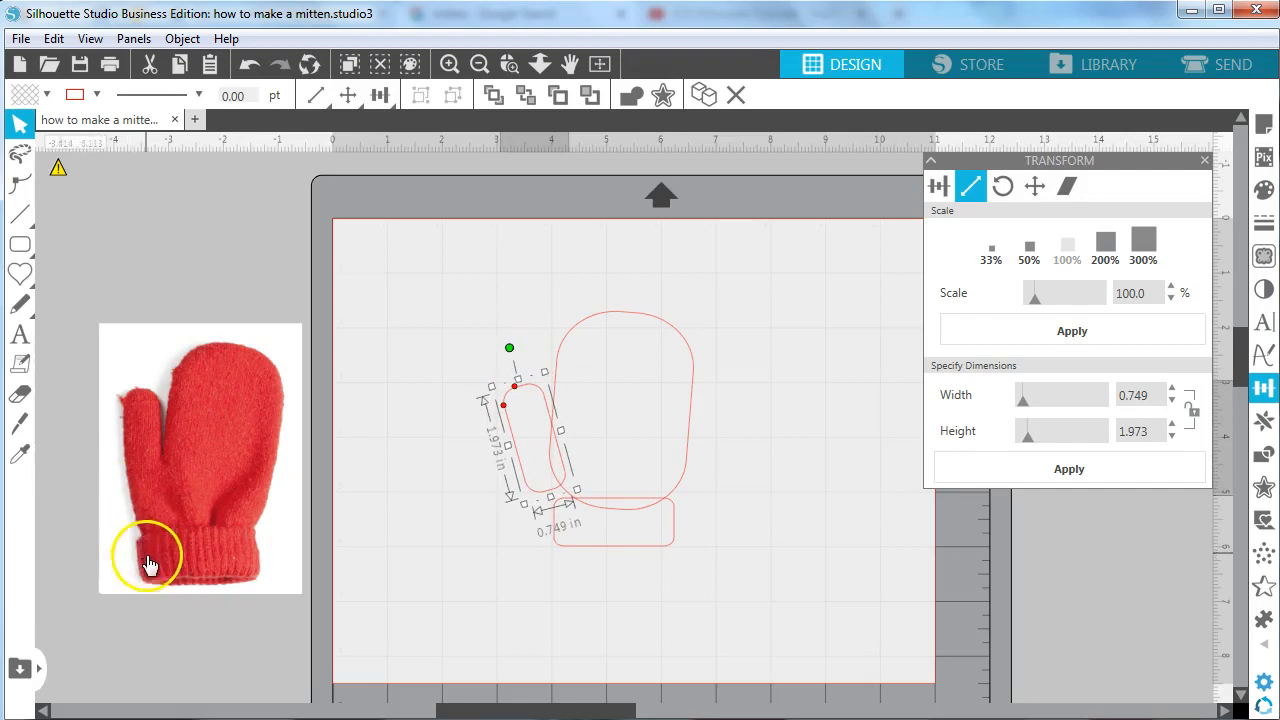
{"action": "left_click_drag", "start_coordinate": [557, 500], "coordinate": [551, 491]}
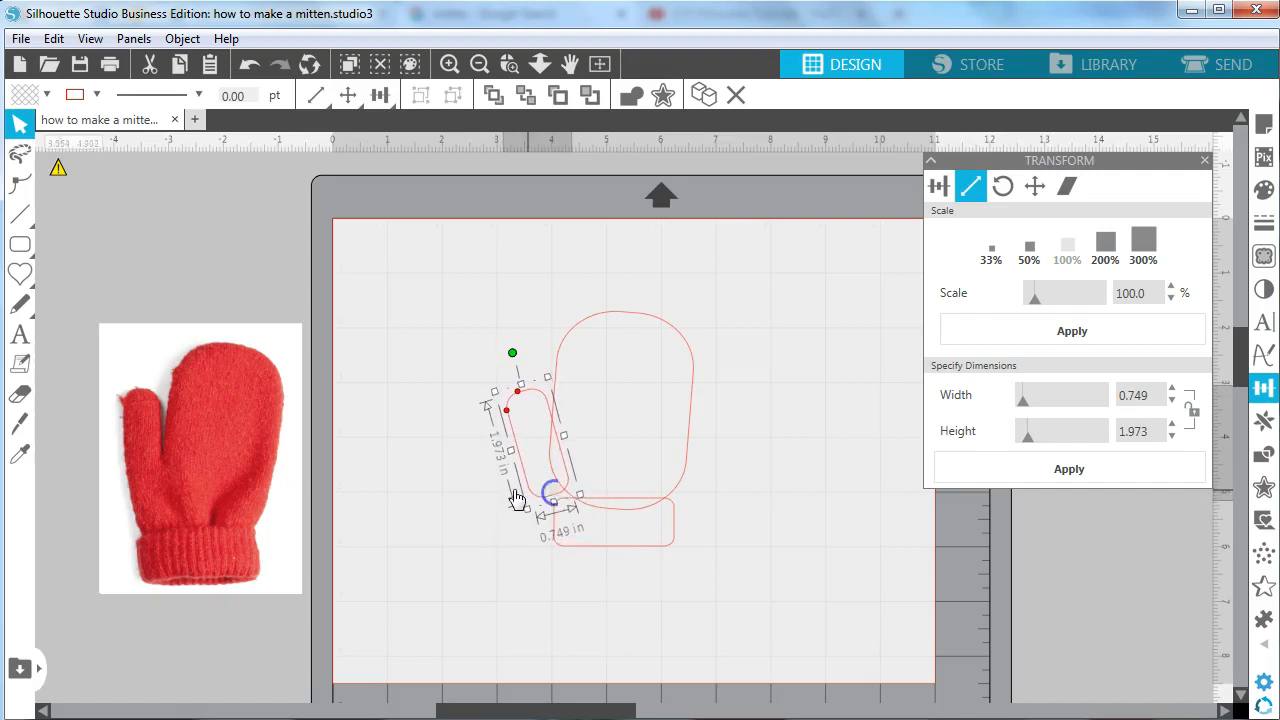
{"action": "left_click", "coordinate": [449, 463]}
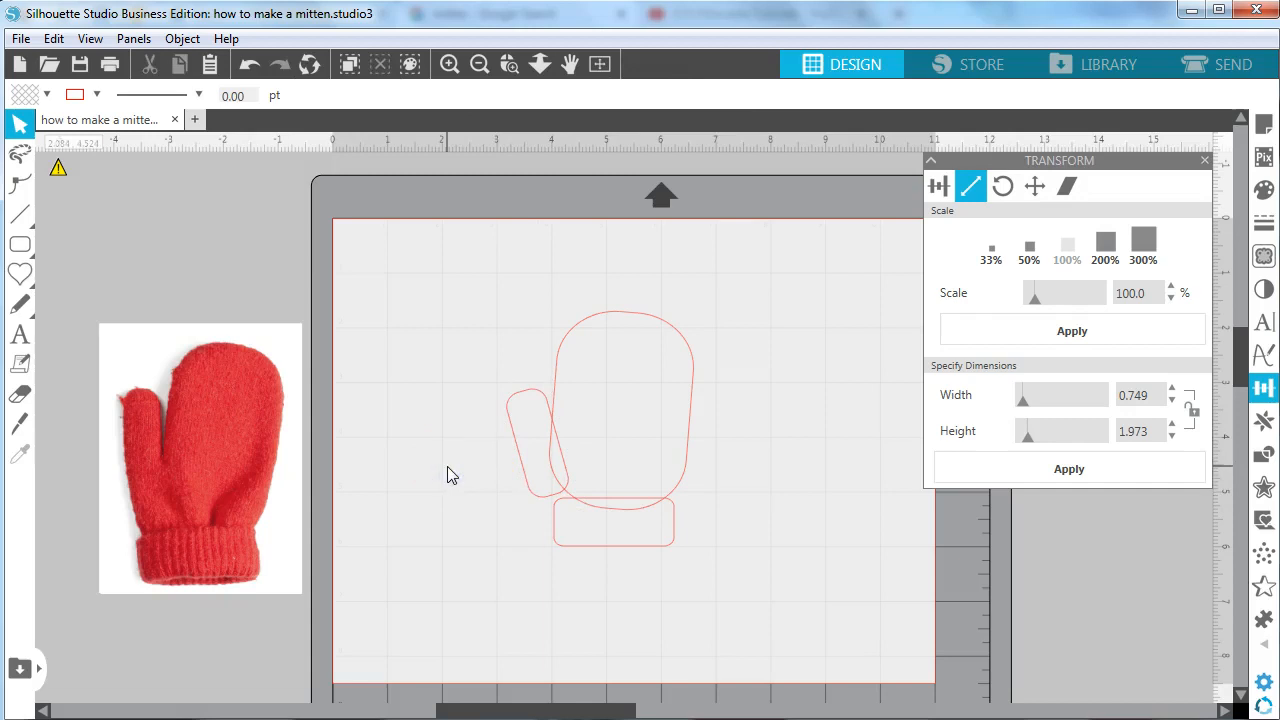
- Enlarge the thumb to about 0.80 in wide and 2.19 in long by extending its tip and outer side
{"action": "left_click", "coordinate": [512, 391]}
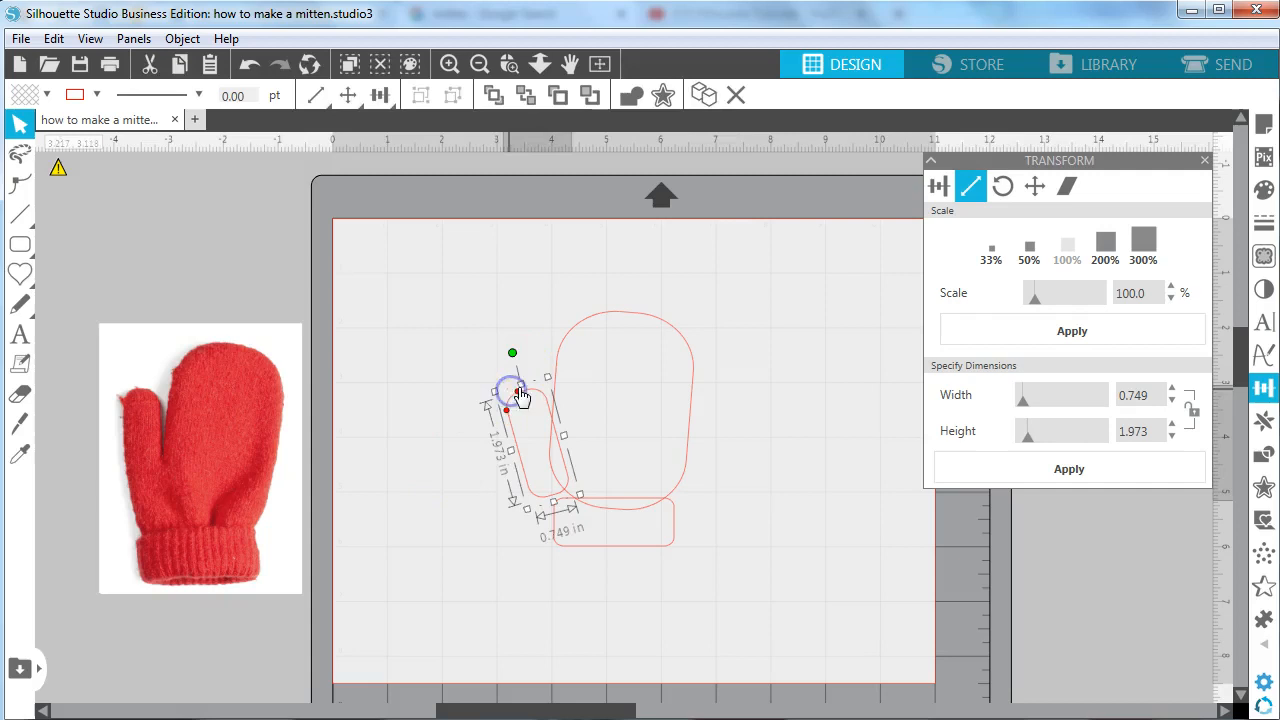
{"action": "left_click_drag", "start_coordinate": [523, 387], "coordinate": [524, 374]}
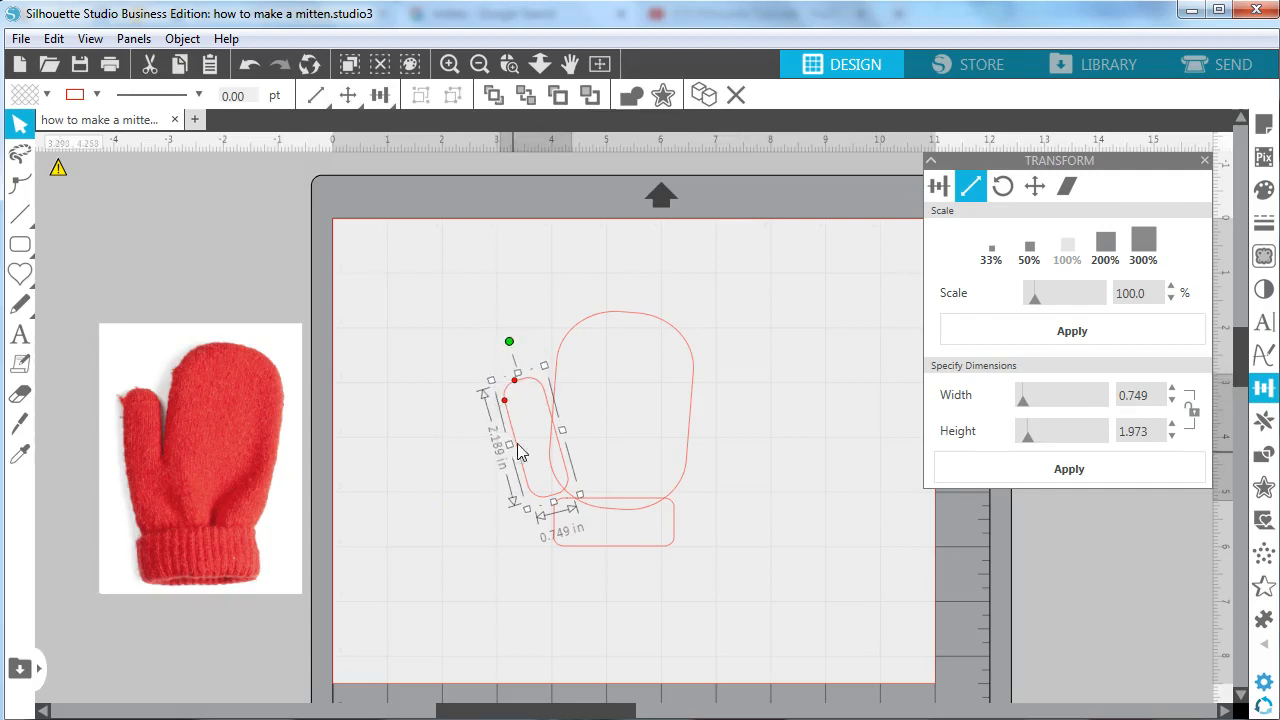
{"action": "left_click_drag", "start_coordinate": [511, 446], "coordinate": [510, 446]}
{"action": "left_click", "coordinate": [827, 587]}
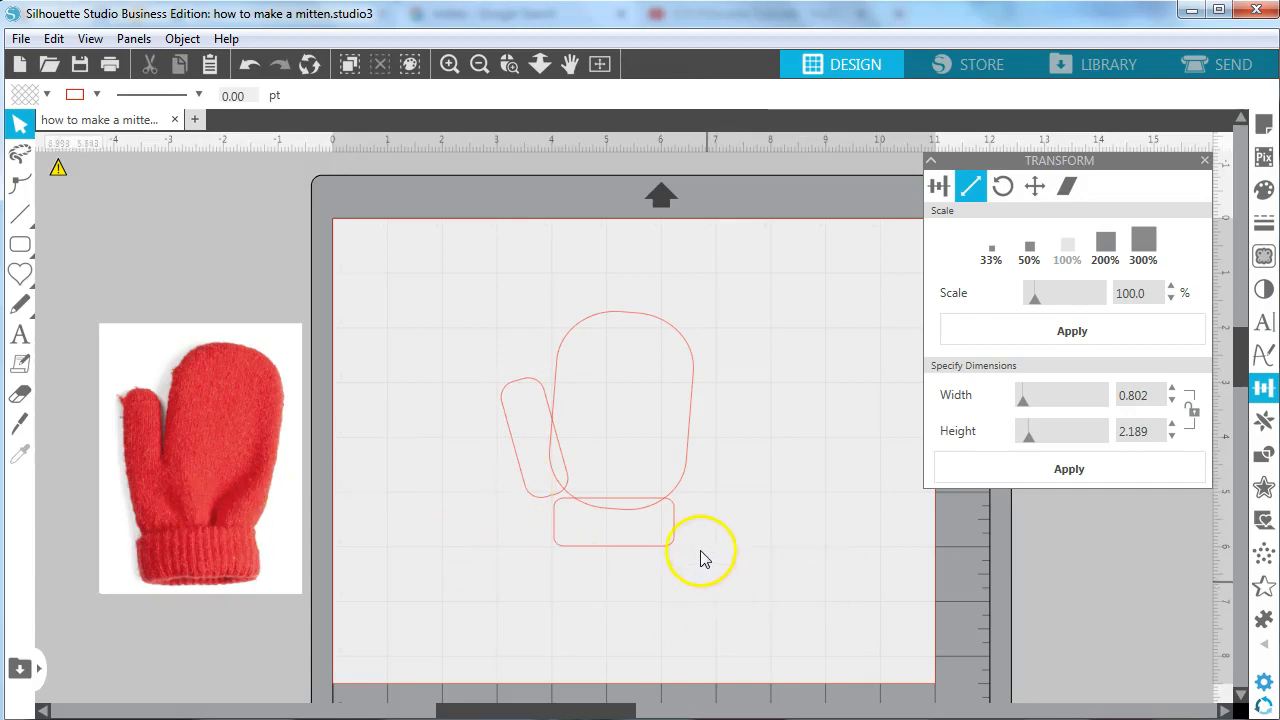
- Fill the body, thumb and cuff shapes with solid red
{"action": "left_click_drag", "start_coordinate": [721, 563], "coordinate": [471, 283]}
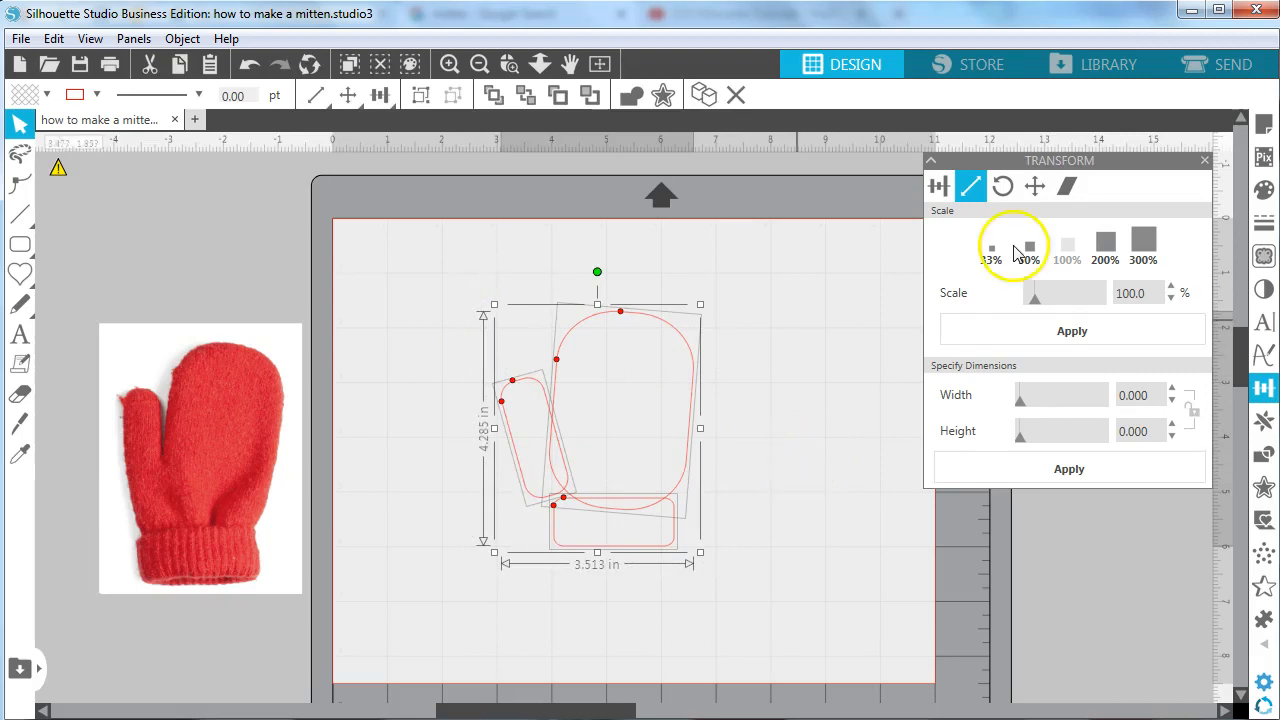
{"action": "left_click", "coordinate": [1266, 196]}
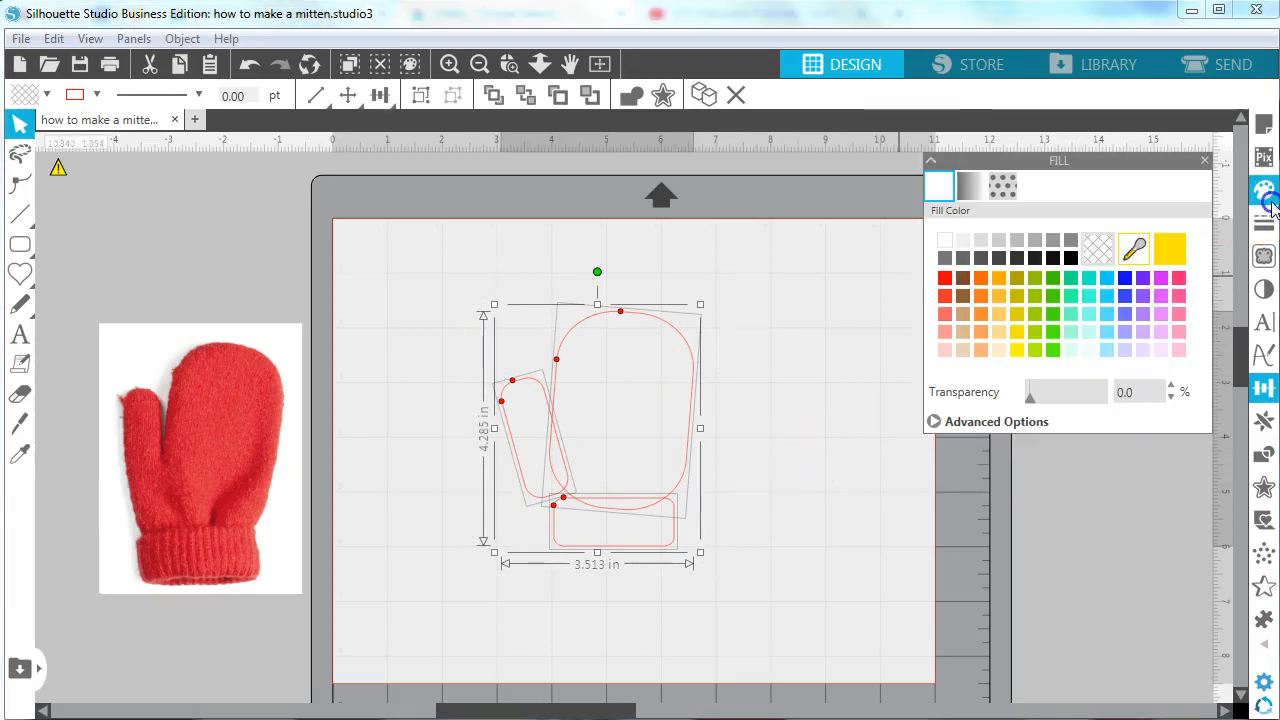
{"action": "left_click", "coordinate": [945, 278]}
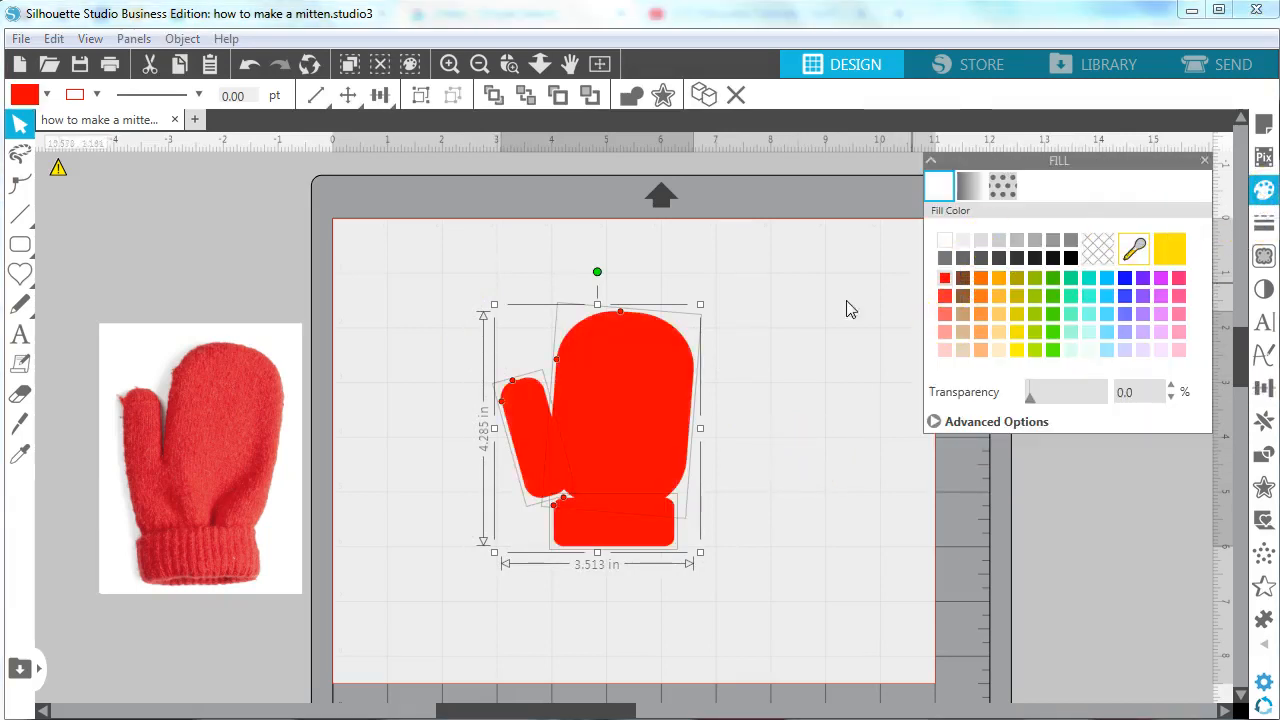
{"action": "left_click", "coordinate": [777, 366]}
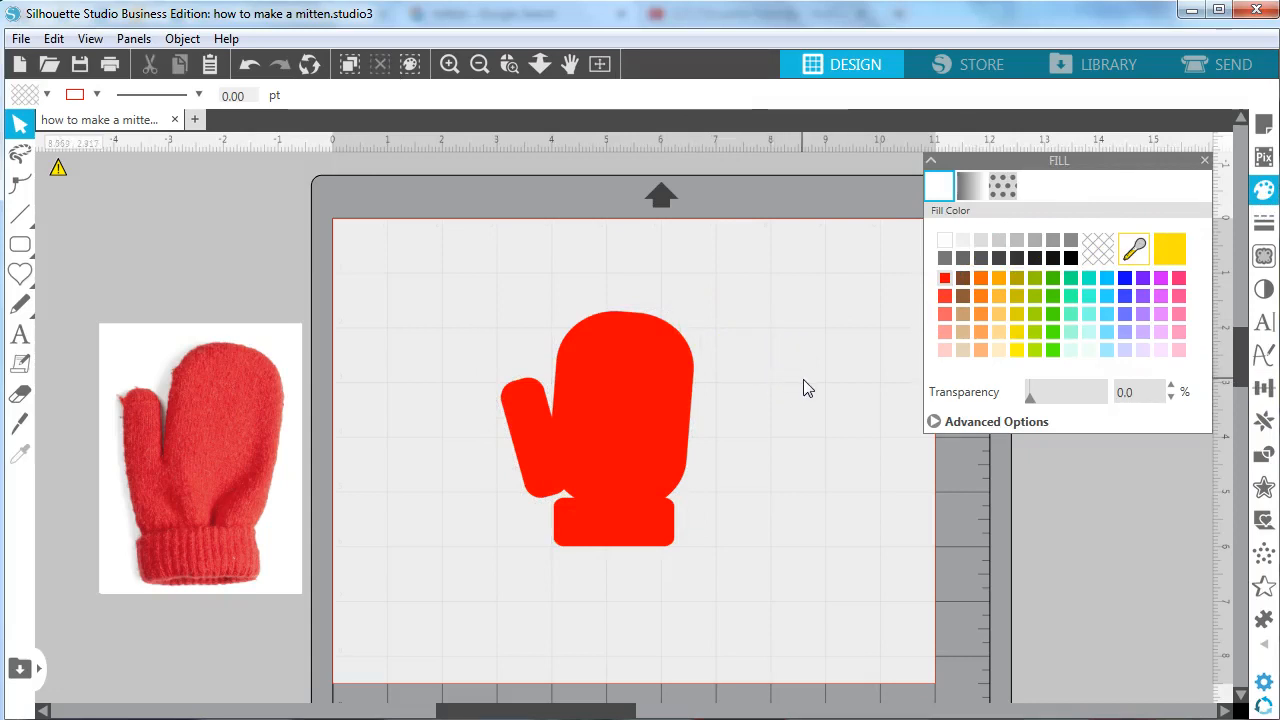
{"action": "left_click", "coordinate": [797, 398]}
- Adjust the body's corner rounding slightly at its upper-left corner
{"action": "left_click", "coordinate": [668, 373]}
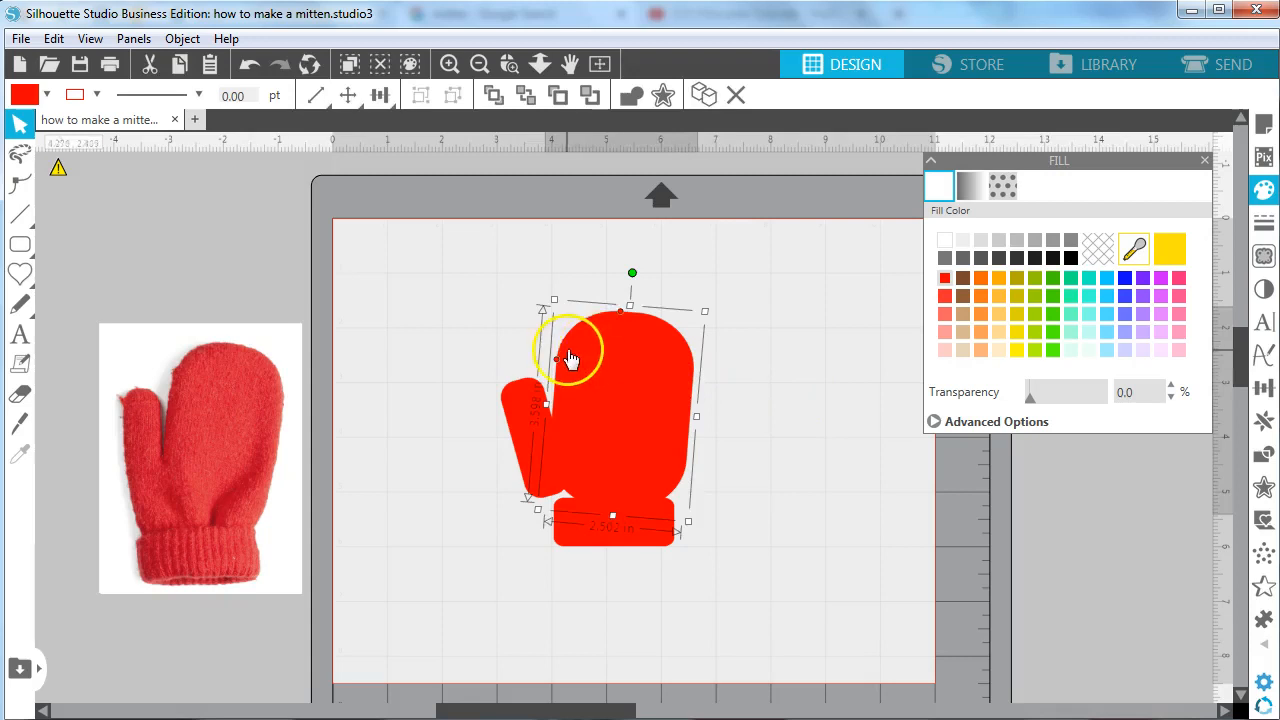
{"action": "left_click_drag", "start_coordinate": [556, 359], "coordinate": [567, 365]}
{"action": "left_click", "coordinate": [734, 410]}
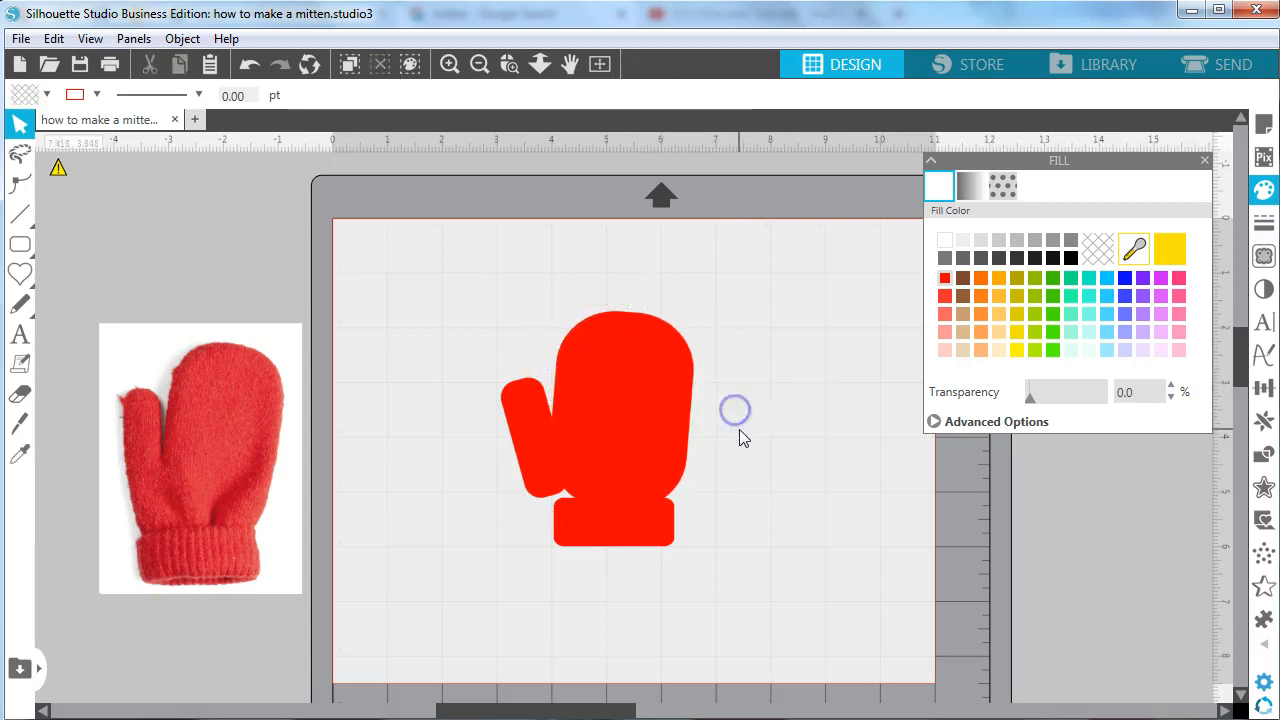
- Rotate the red thumb slightly further counterclockwise so its tip leans away from the body
{"action": "left_click", "coordinate": [543, 488]}
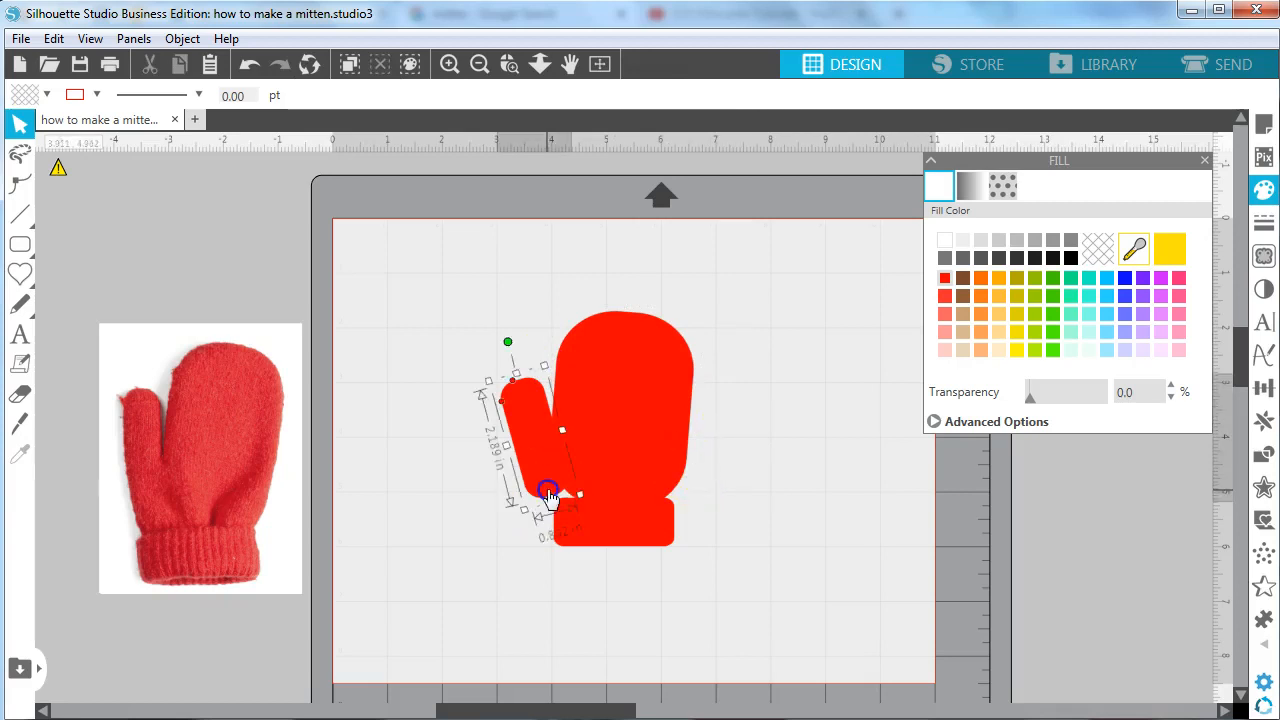
{"action": "left_click", "coordinate": [513, 345]}
{"action": "left_click", "coordinate": [506, 386]}
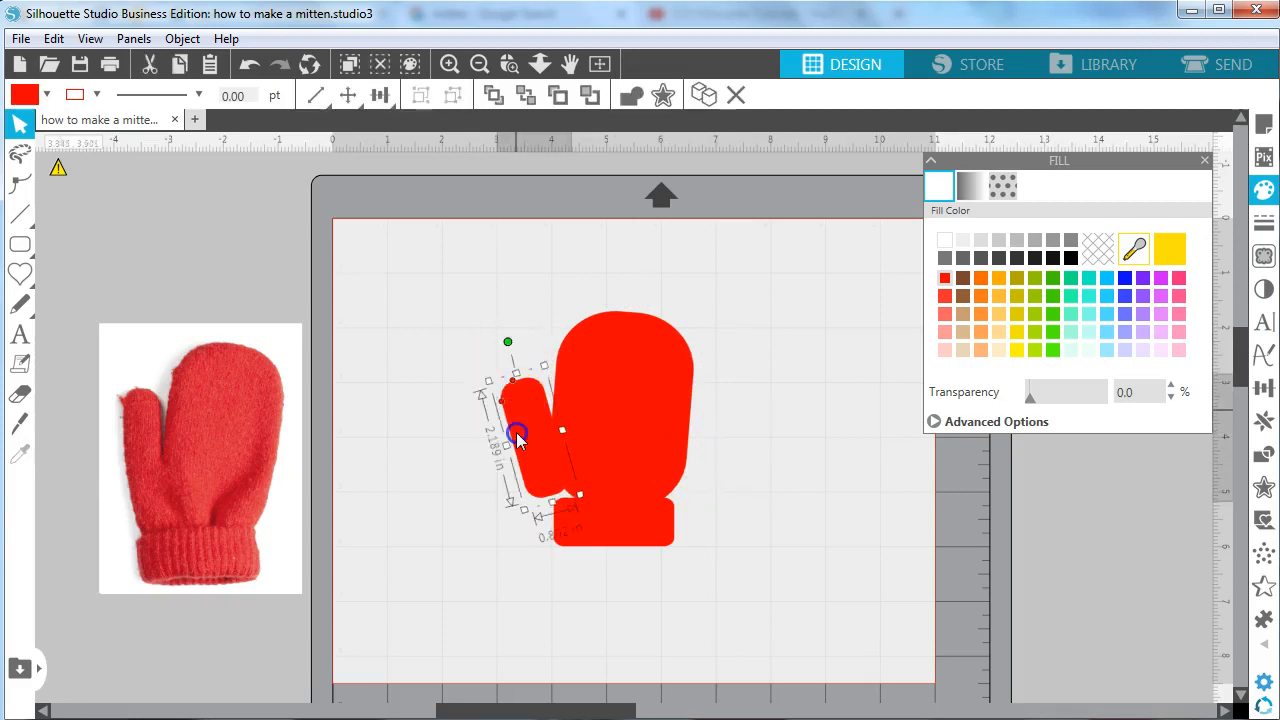
{"action": "left_click", "coordinate": [512, 345]}
{"action": "left_click", "coordinate": [508, 386]}
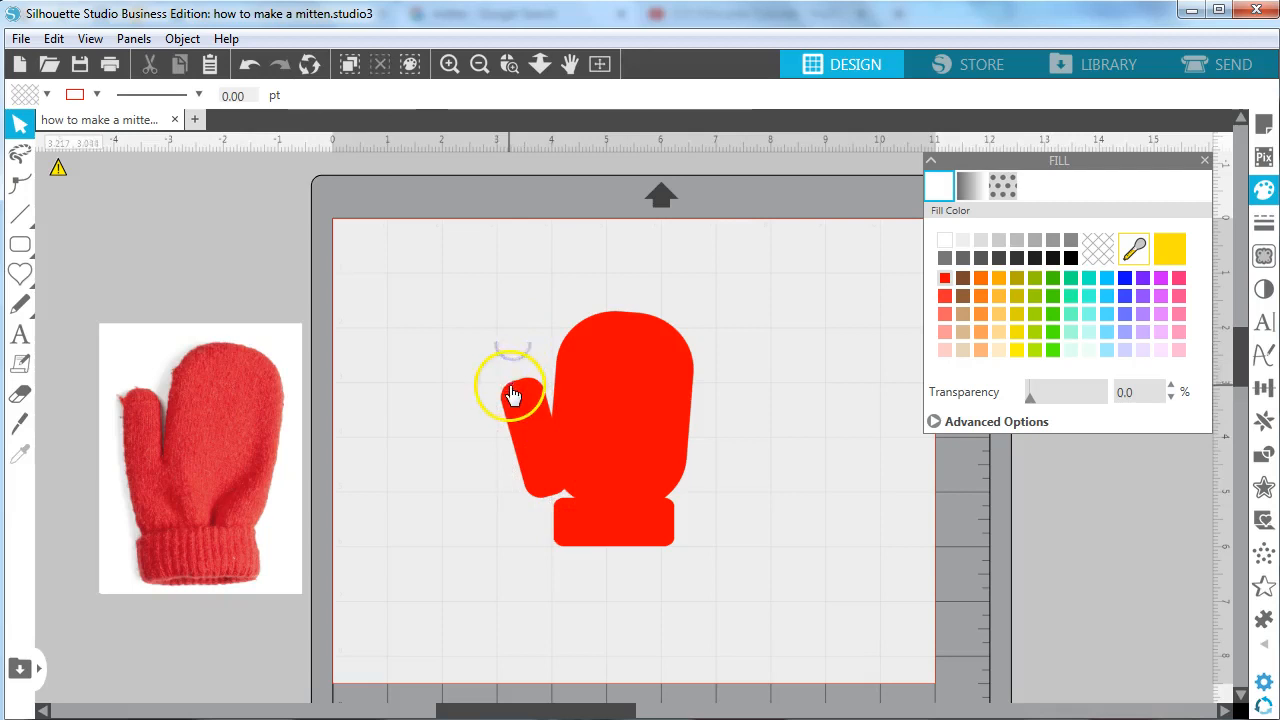
{"action": "left_click_drag", "start_coordinate": [507, 344], "coordinate": [498, 346]}
{"action": "left_click", "coordinate": [766, 503]}
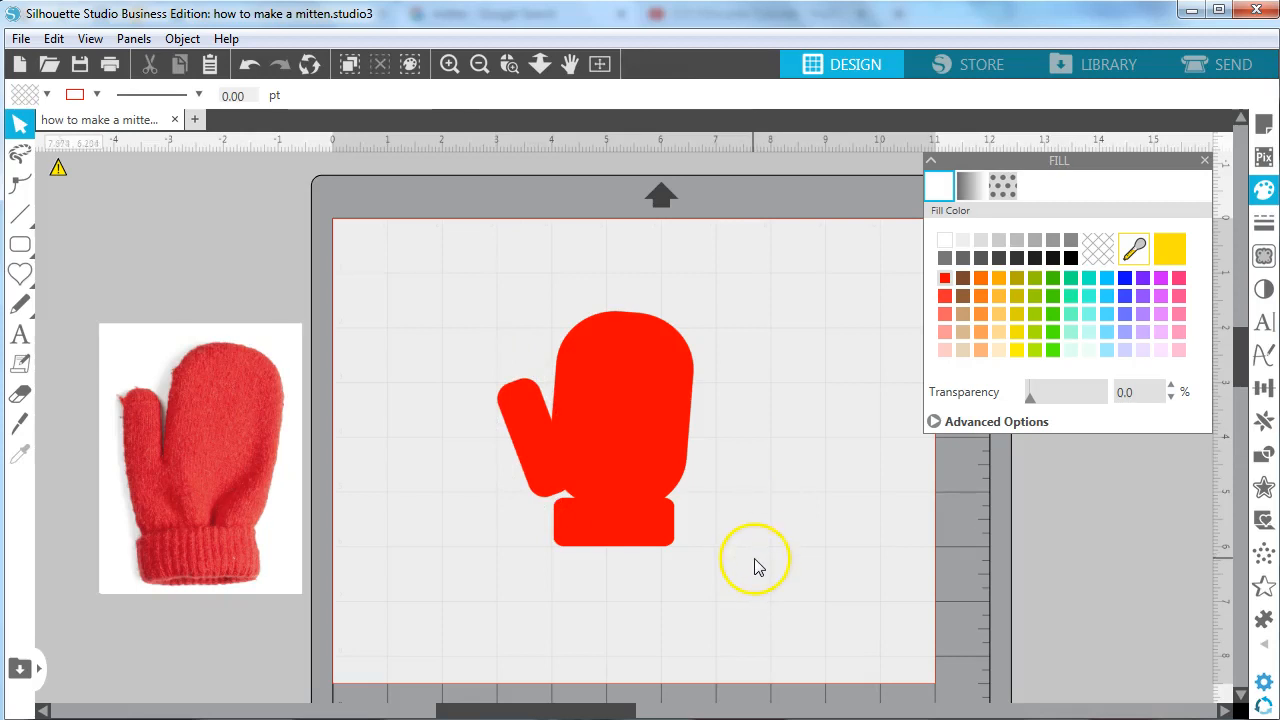
- Enlarge the cuff to about 2.43 in wide and 0.91 in high, extending its upper edge and both sides
{"action": "left_click", "coordinate": [638, 523]}
{"action": "left_click_drag", "start_coordinate": [614, 490], "coordinate": [614, 488]}
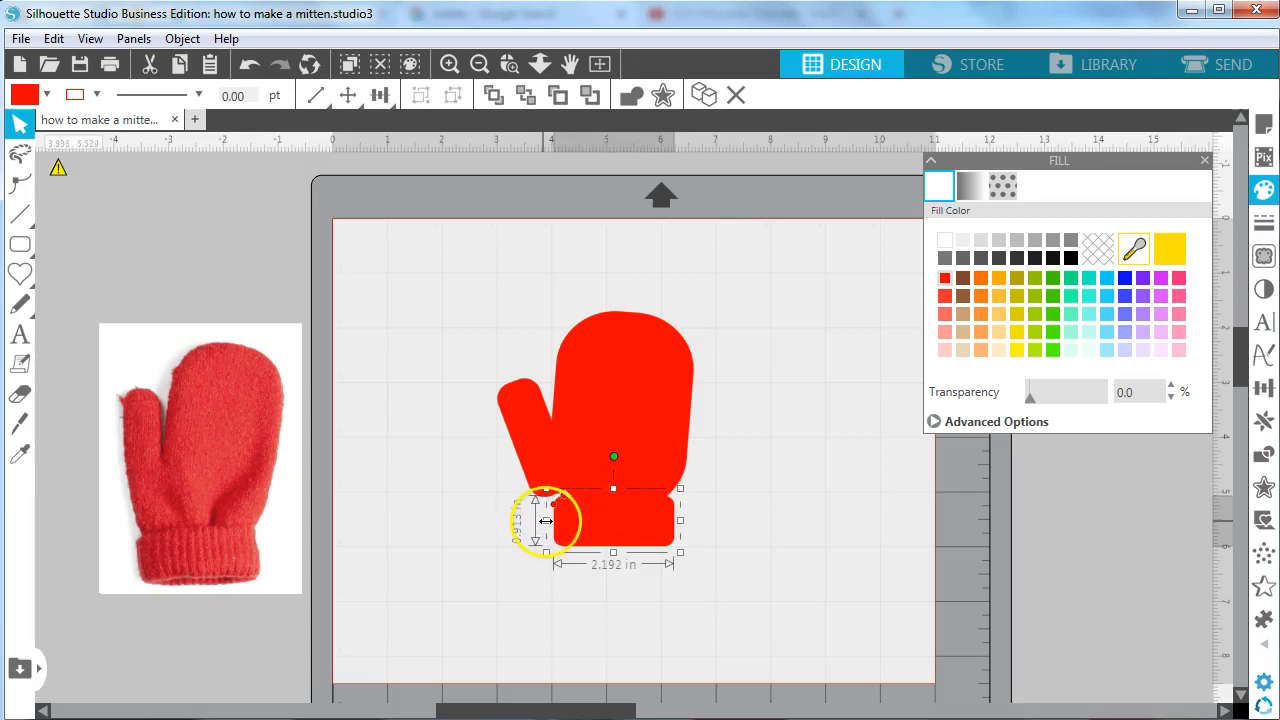
{"action": "left_click_drag", "start_coordinate": [547, 521], "coordinate": [540, 521]}
{"action": "left_click", "coordinate": [820, 583]}
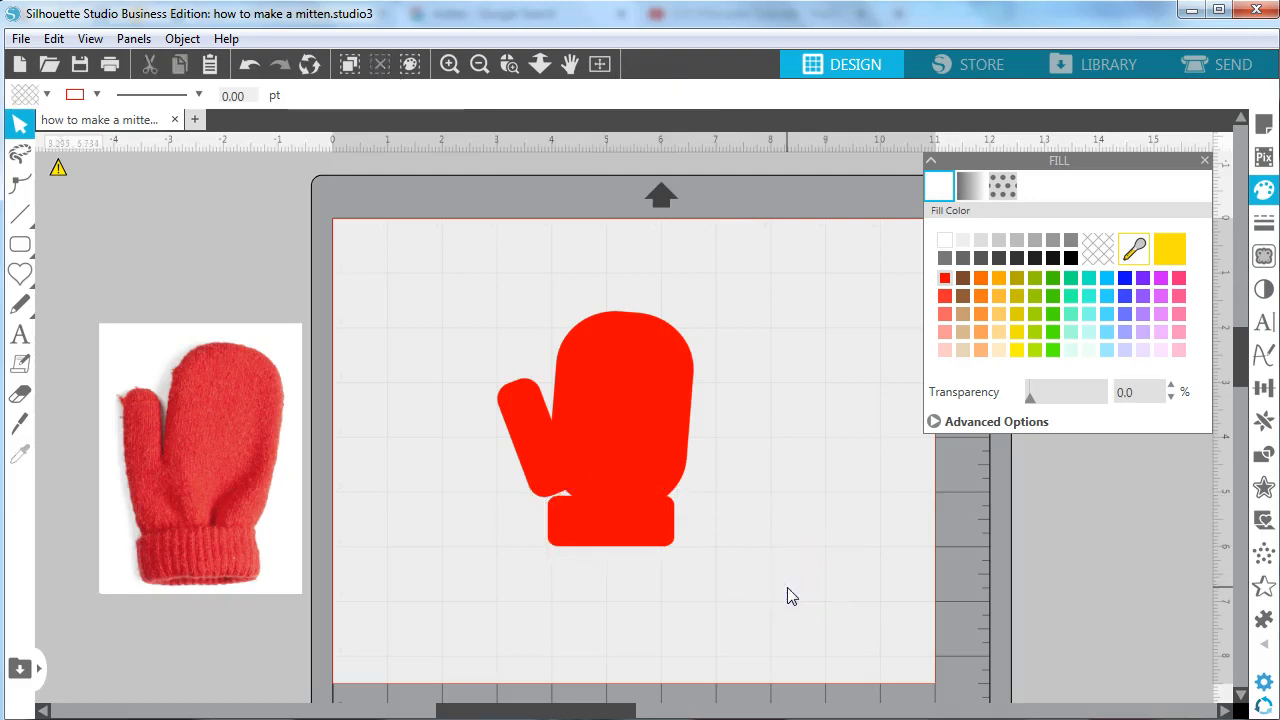
{"action": "left_click", "coordinate": [664, 530]}
{"action": "left_click_drag", "start_coordinate": [680, 521], "coordinate": [687, 522]}
{"action": "left_click", "coordinate": [737, 551]}
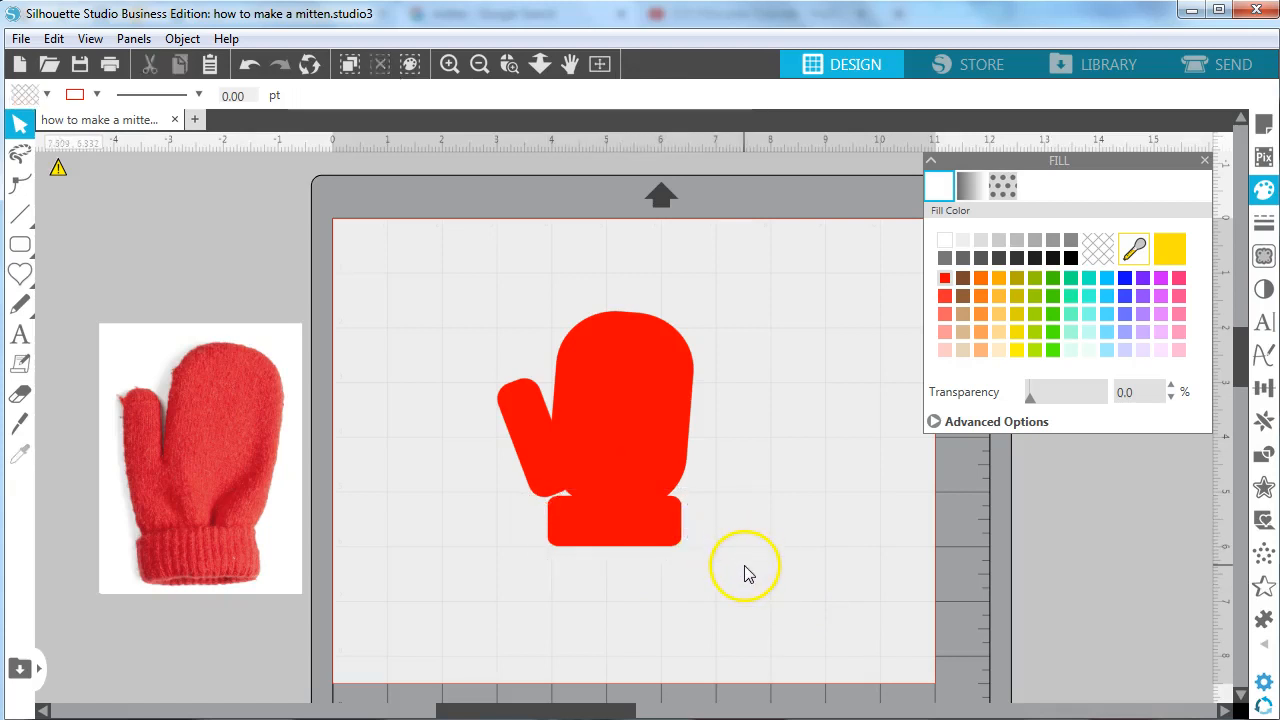
- Compare the red mitten shapes with the example mittens above the page
{"action": "left_click_drag", "start_coordinate": [746, 574], "coordinate": [435, 244]}
{"action": "left_click", "coordinate": [622, 393]}
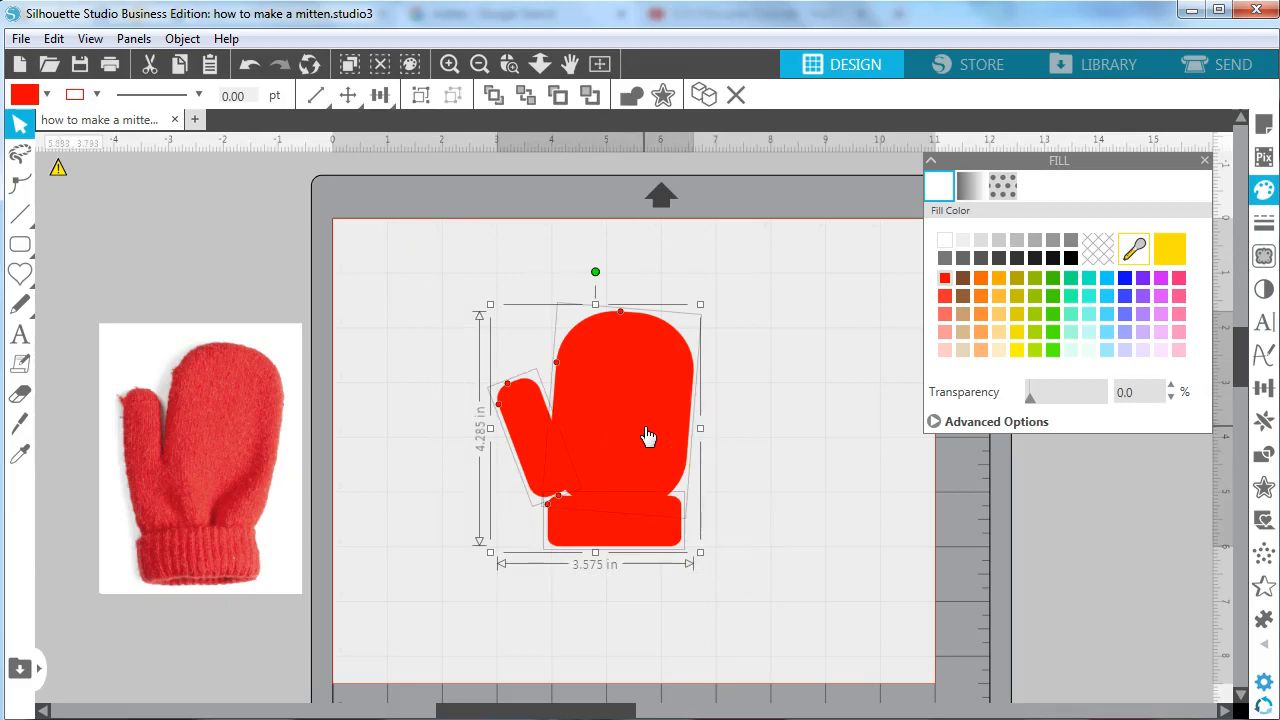
{"action": "left_click", "coordinate": [646, 417]}
{"action": "scroll", "coordinate": [596, 300], "scroll_direction": "up", "scroll_amount": 4}
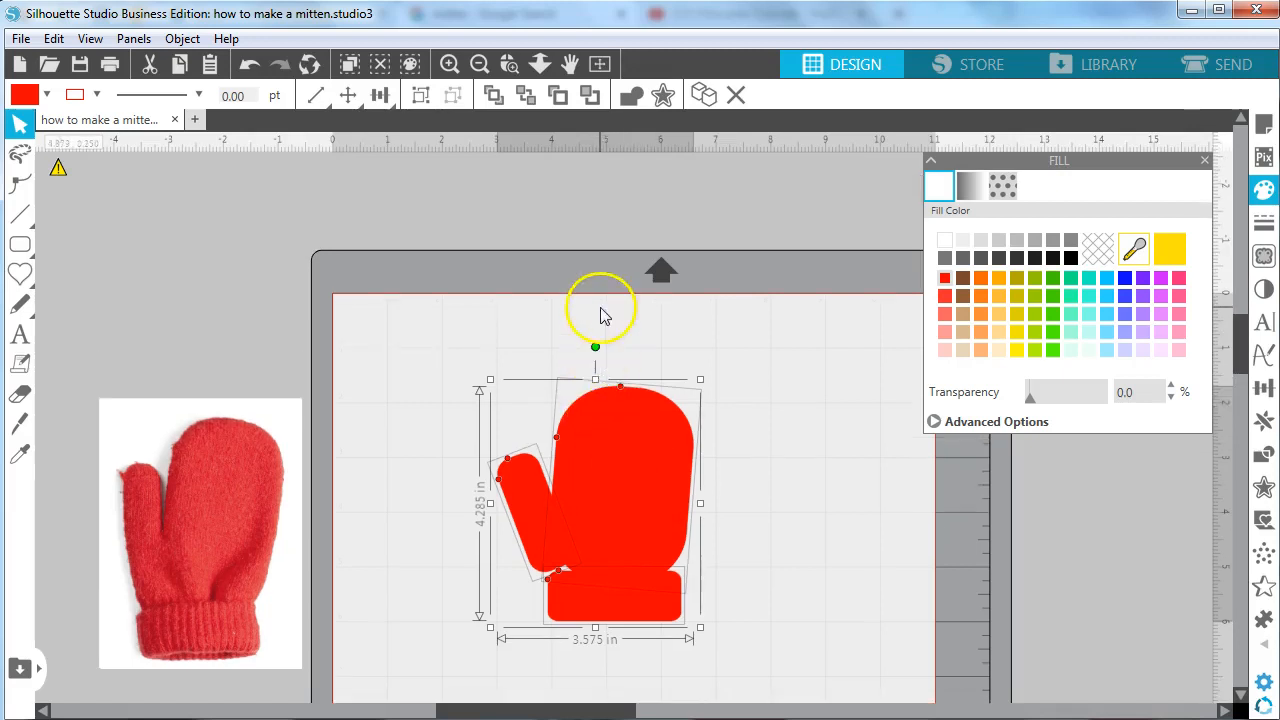
{"action": "scroll", "coordinate": [600, 290], "scroll_direction": "up", "scroll_amount": 3}
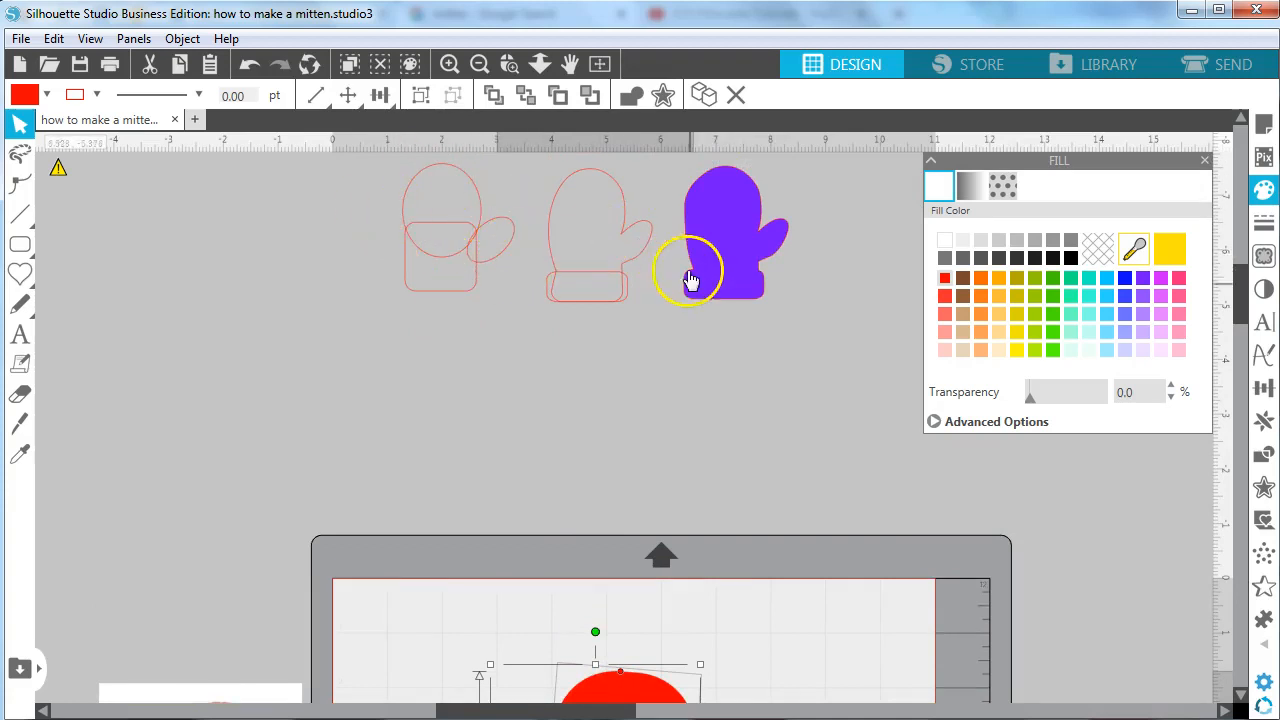
{"action": "scroll", "coordinate": [710, 460], "scroll_direction": "down", "scroll_amount": 8}
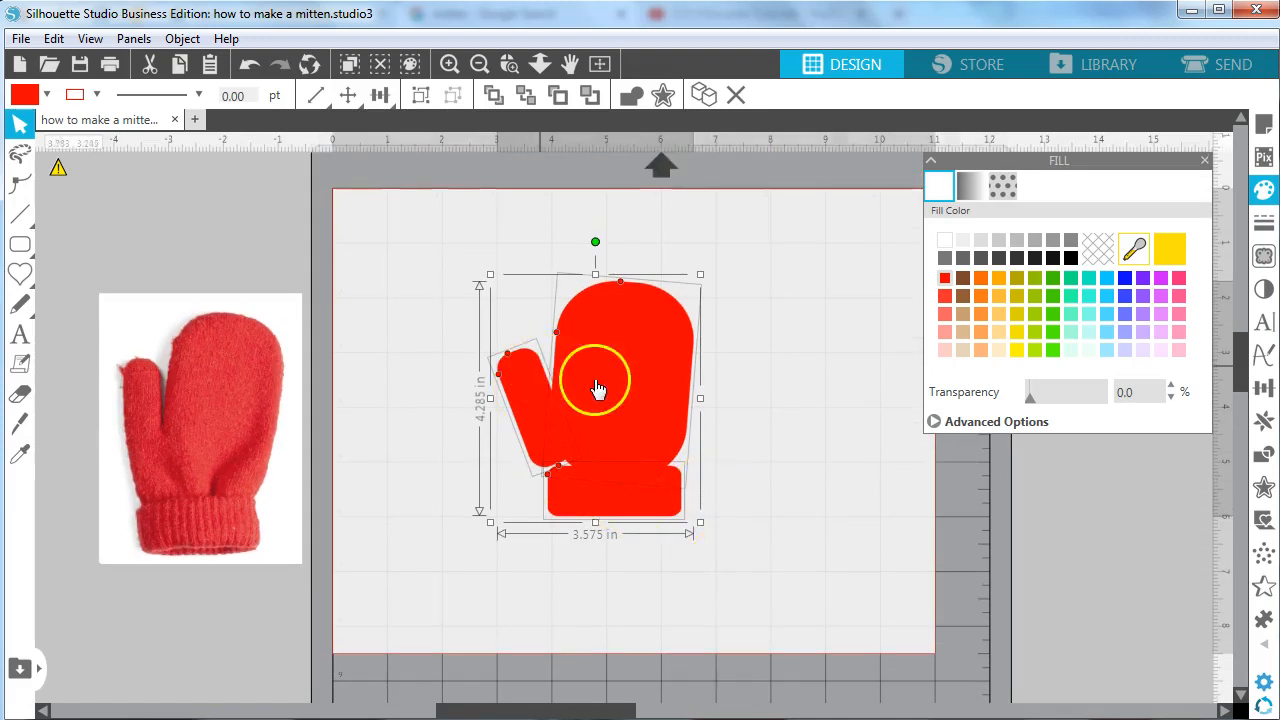
{"action": "left_click", "coordinate": [480, 438]}
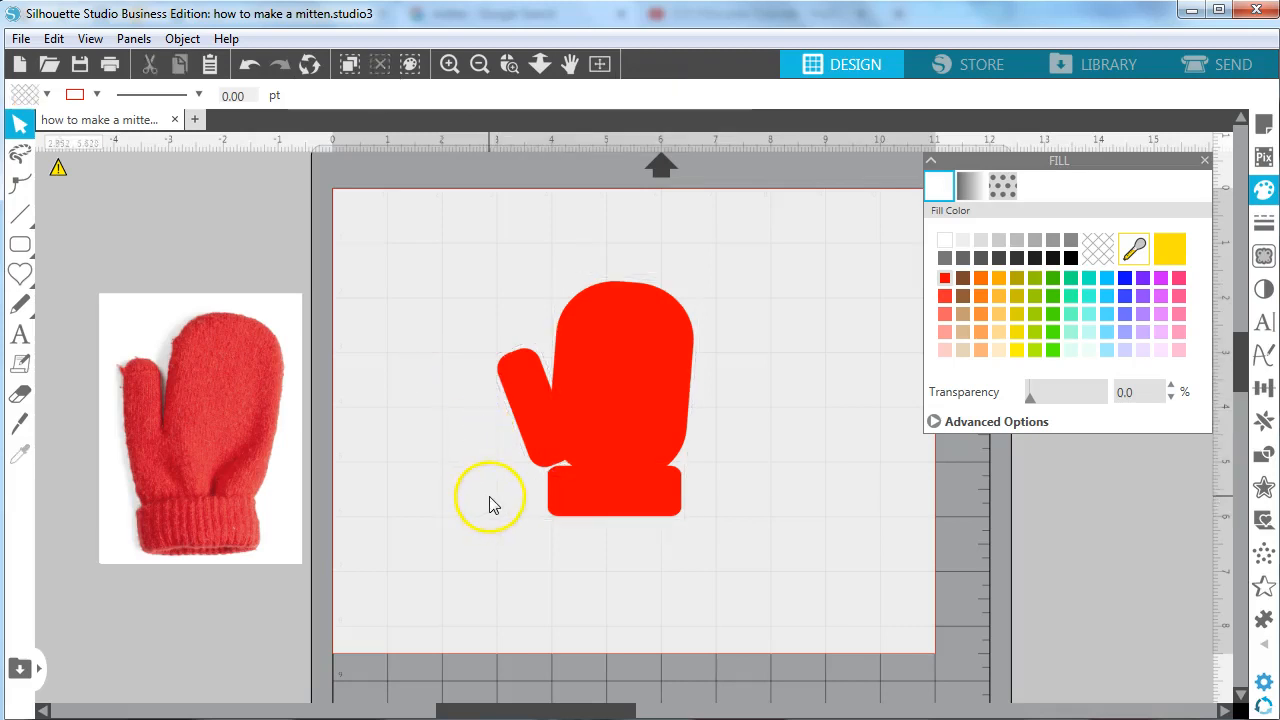
- Nudge the thumb slightly closer to the mitten body
{"action": "left_click", "coordinate": [551, 470]}
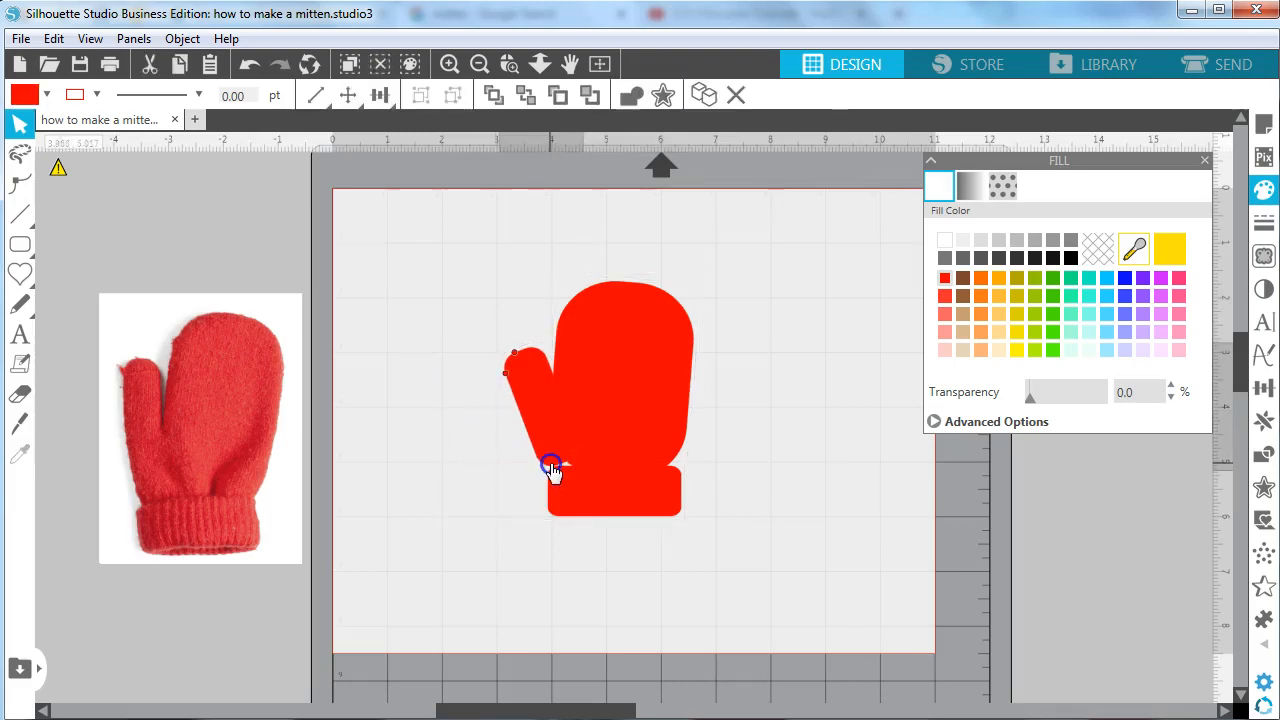
{"action": "left_click_drag", "start_coordinate": [553, 472], "coordinate": [547, 473]}
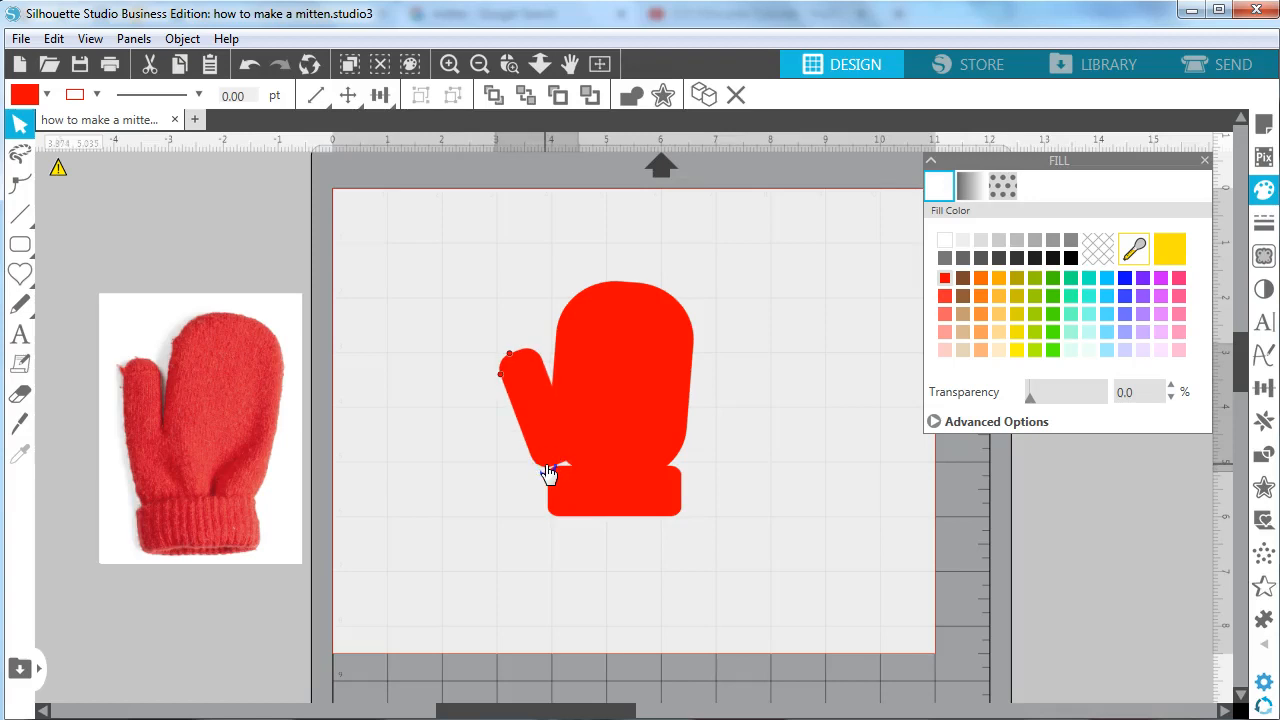
{"action": "left_click", "coordinate": [734, 549]}
- Place a copy of all three mitten shapes off the page's lower-right side, and weld the original body and thumb together
{"action": "left_click_drag", "start_coordinate": [814, 543], "coordinate": [489, 286]}
{"action": "left_click", "coordinate": [676, 416]}
{"action": "left_click", "coordinate": [633, 403]}
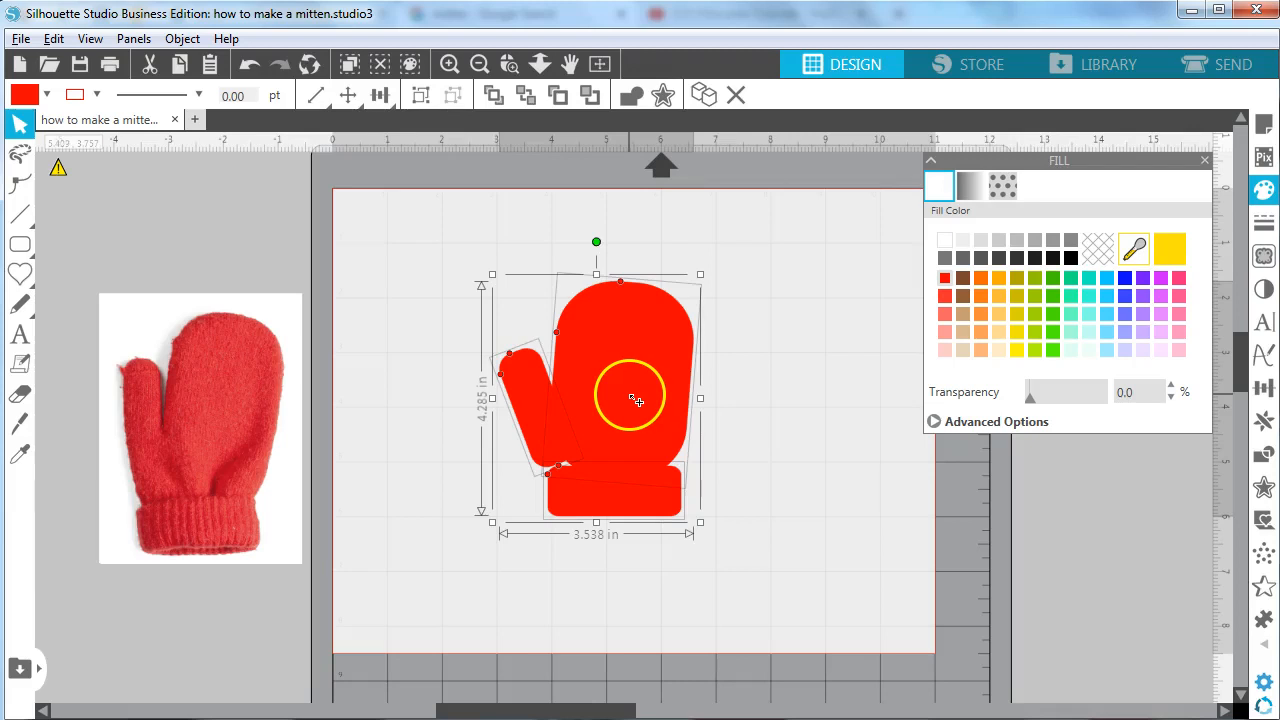
{"action": "left_click_drag", "start_coordinate": [633, 403], "coordinate": [1201, 556]}
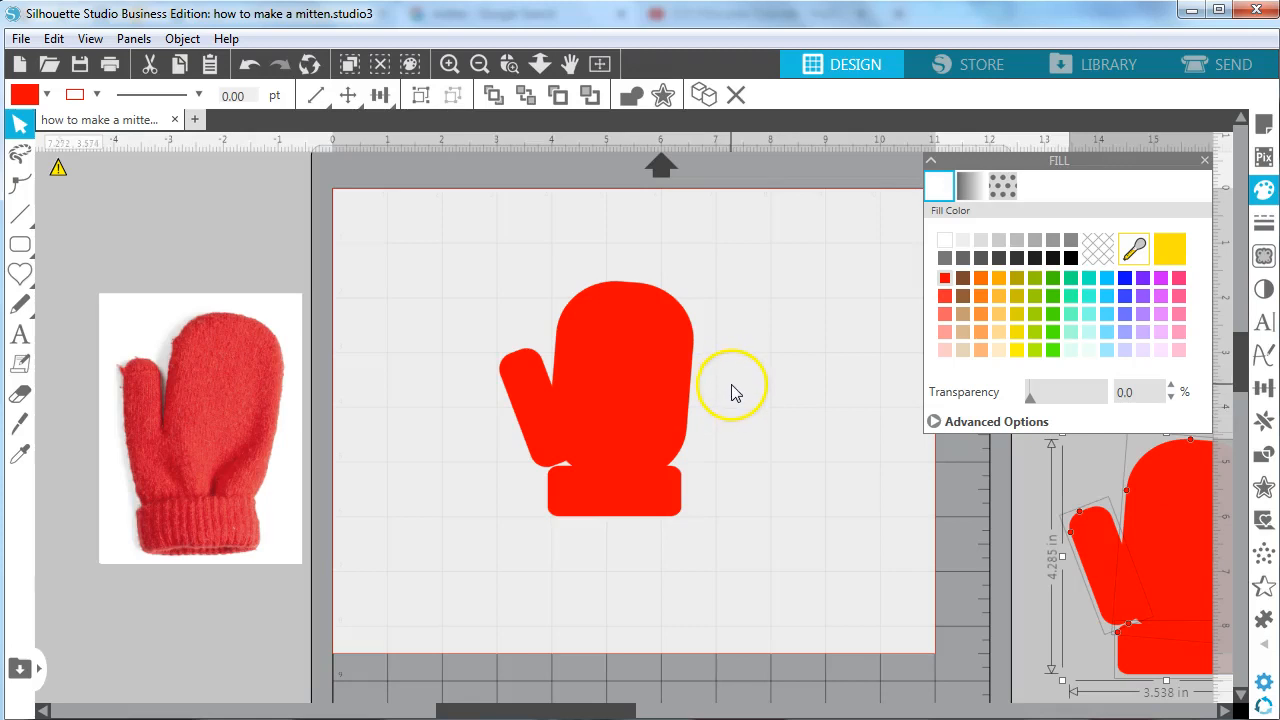
{"action": "left_click_drag", "start_coordinate": [740, 396], "coordinate": [498, 383]}
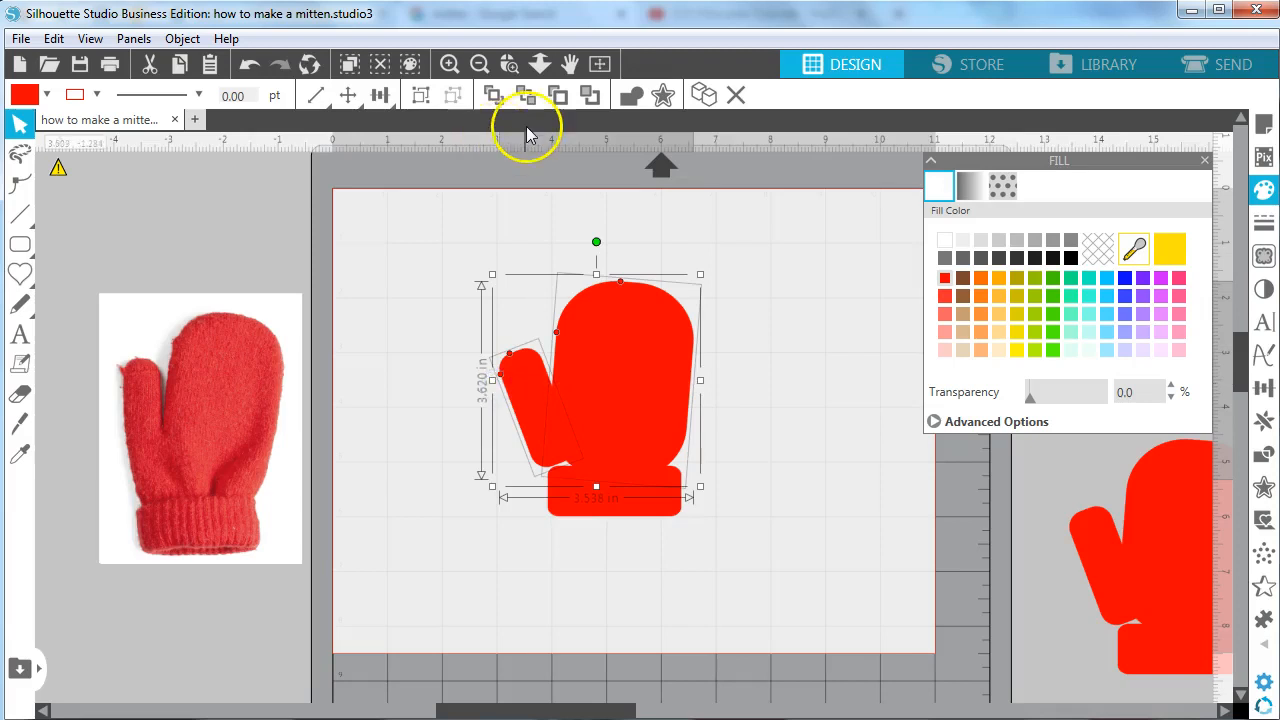
{"action": "left_click", "coordinate": [628, 97]}
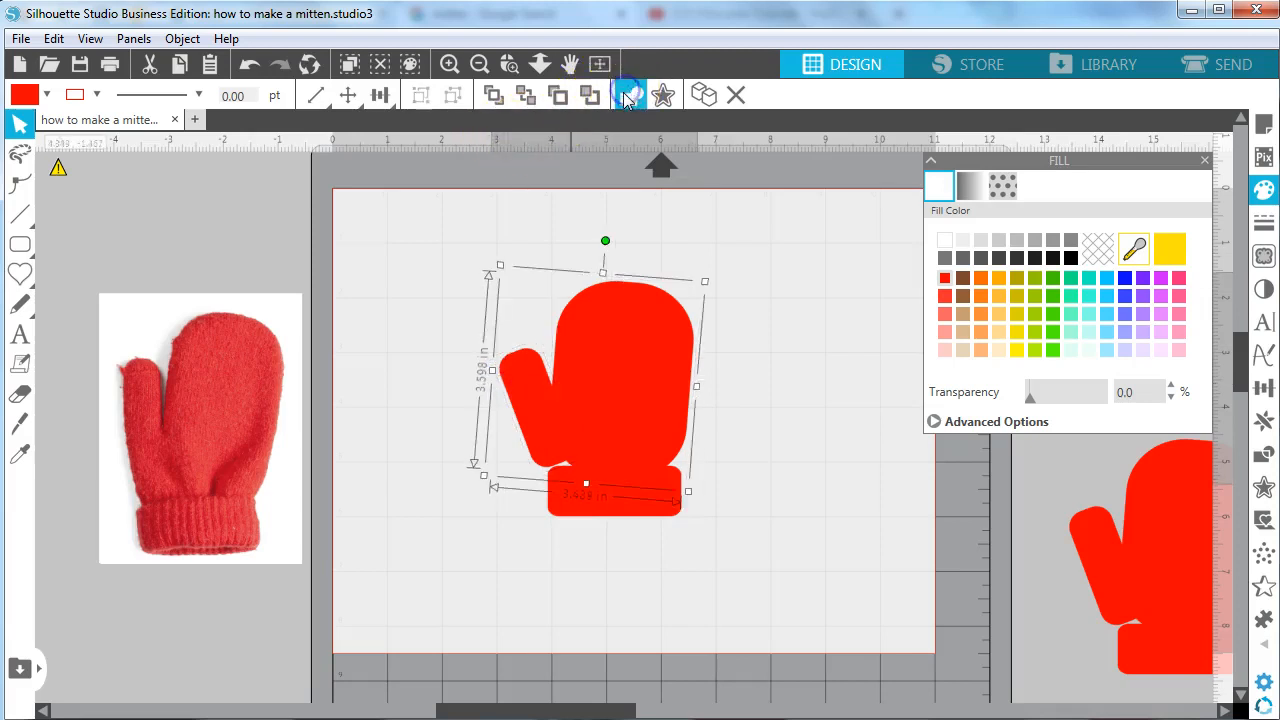
- Recolor the original mitten's cuff with the dark blue fill 00129D
{"action": "left_click", "coordinate": [603, 511]}
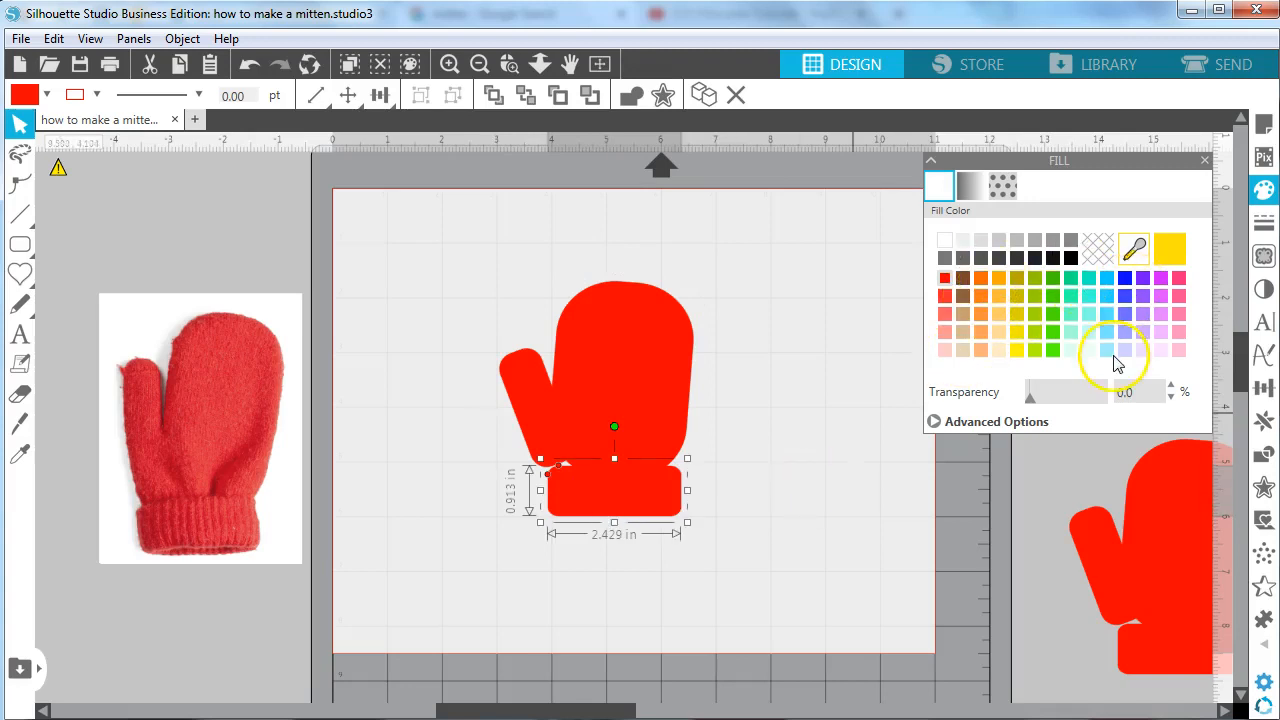
{"action": "left_click", "coordinate": [1106, 277]}
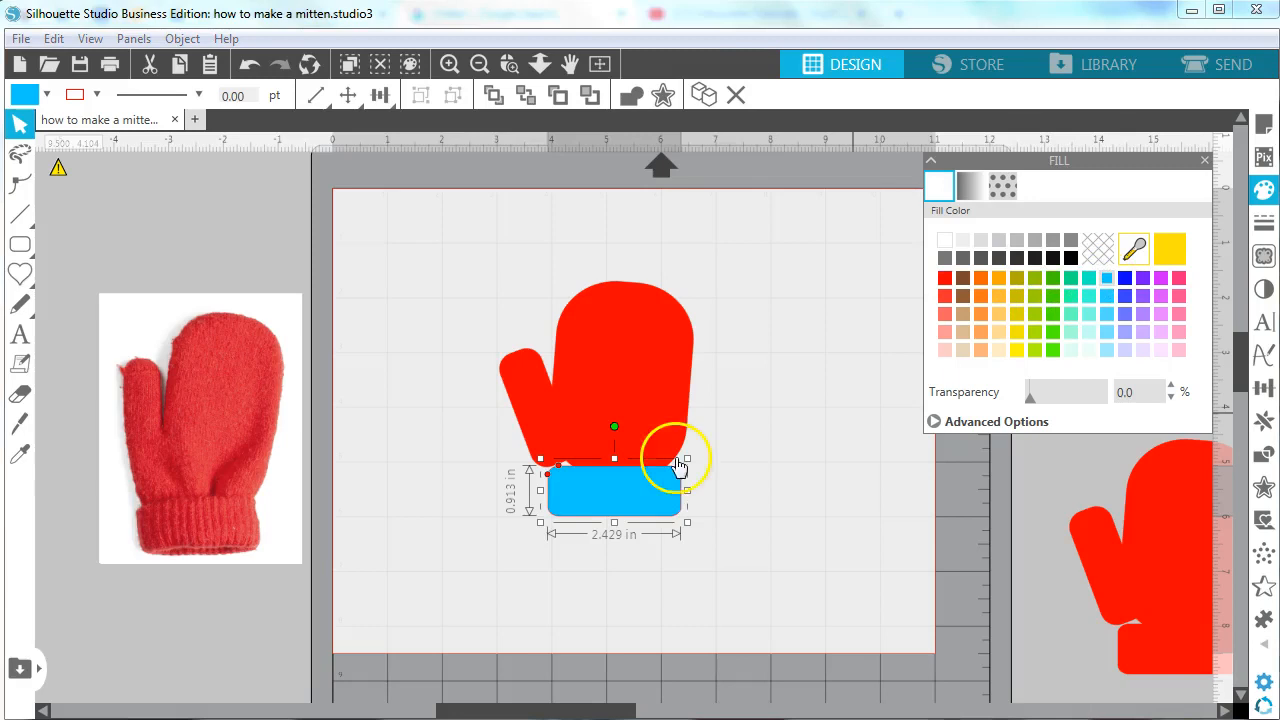
{"action": "left_click", "coordinate": [984, 425]}
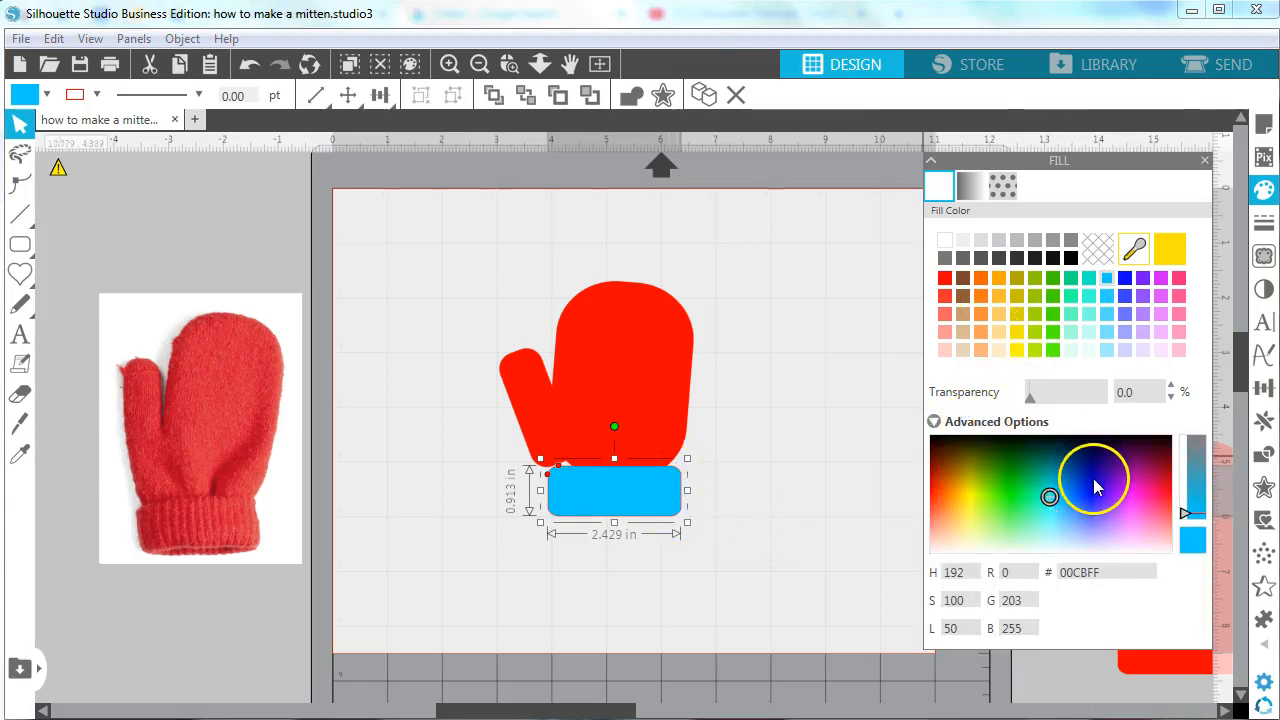
{"action": "left_click", "coordinate": [1095, 487]}
{"action": "left_click_drag", "start_coordinate": [1089, 473], "coordinate": [1087, 472]}
{"action": "left_click", "coordinate": [700, 478]}
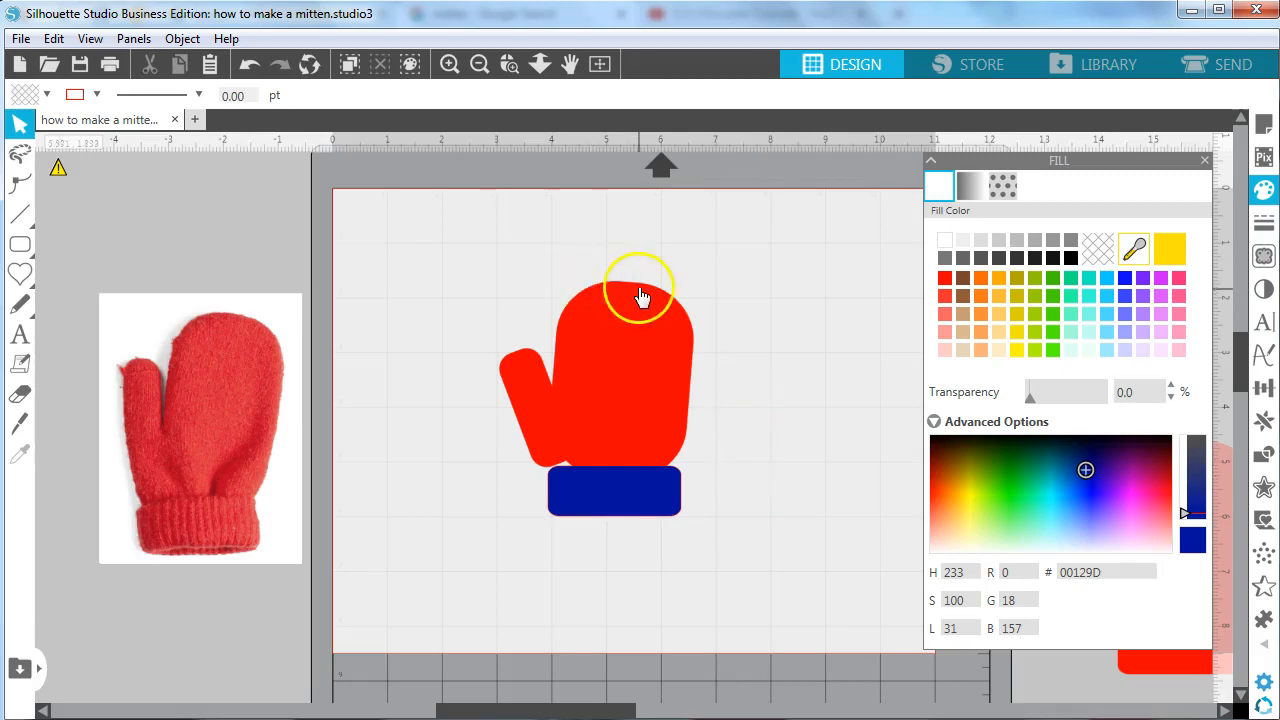
- Examine the gap where the welded thumb's base meets the upper corner of the blue cuff
{"action": "left_click", "coordinate": [580, 422]}
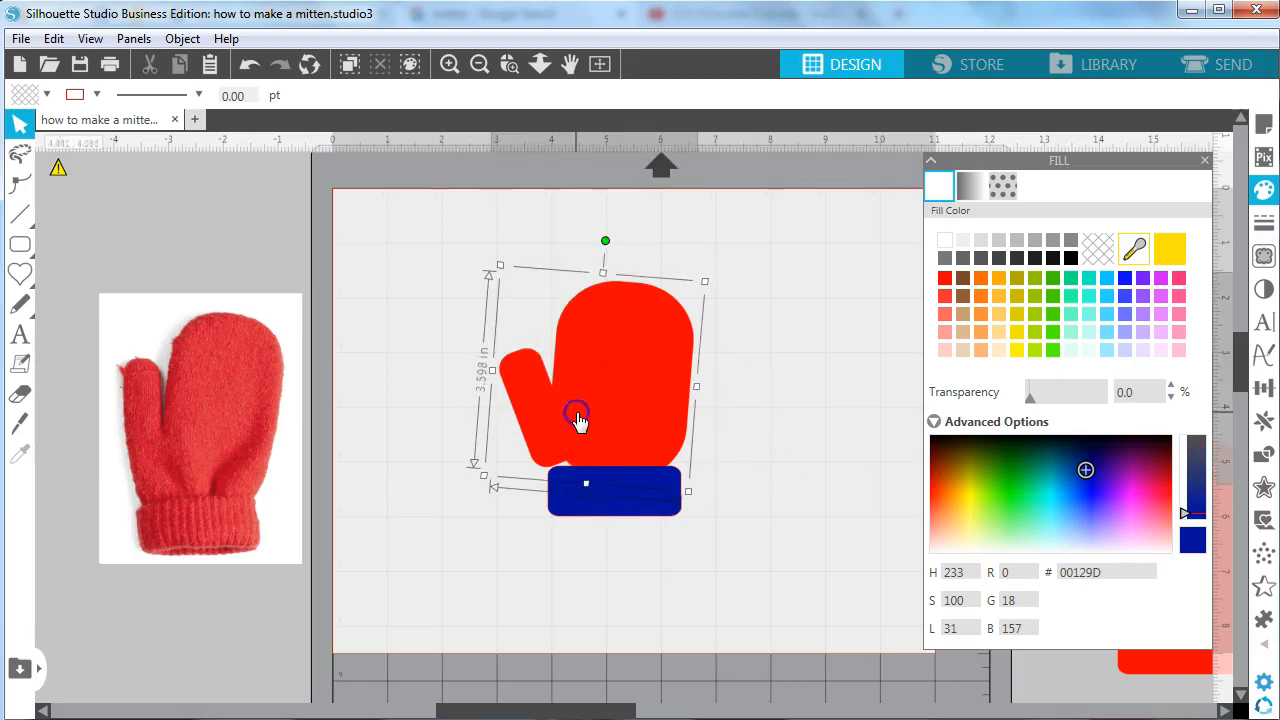
{"action": "left_click_drag", "start_coordinate": [712, 486], "coordinate": [570, 488]}
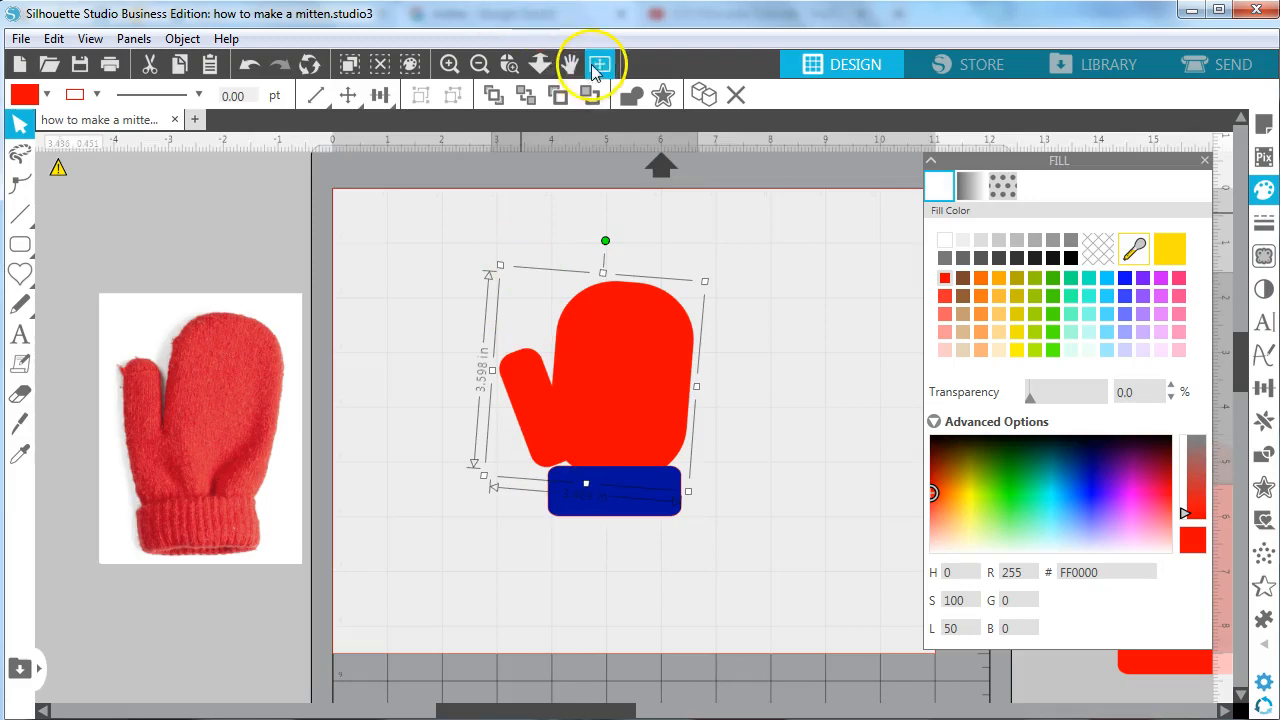
{"action": "left_click", "coordinate": [509, 63]}
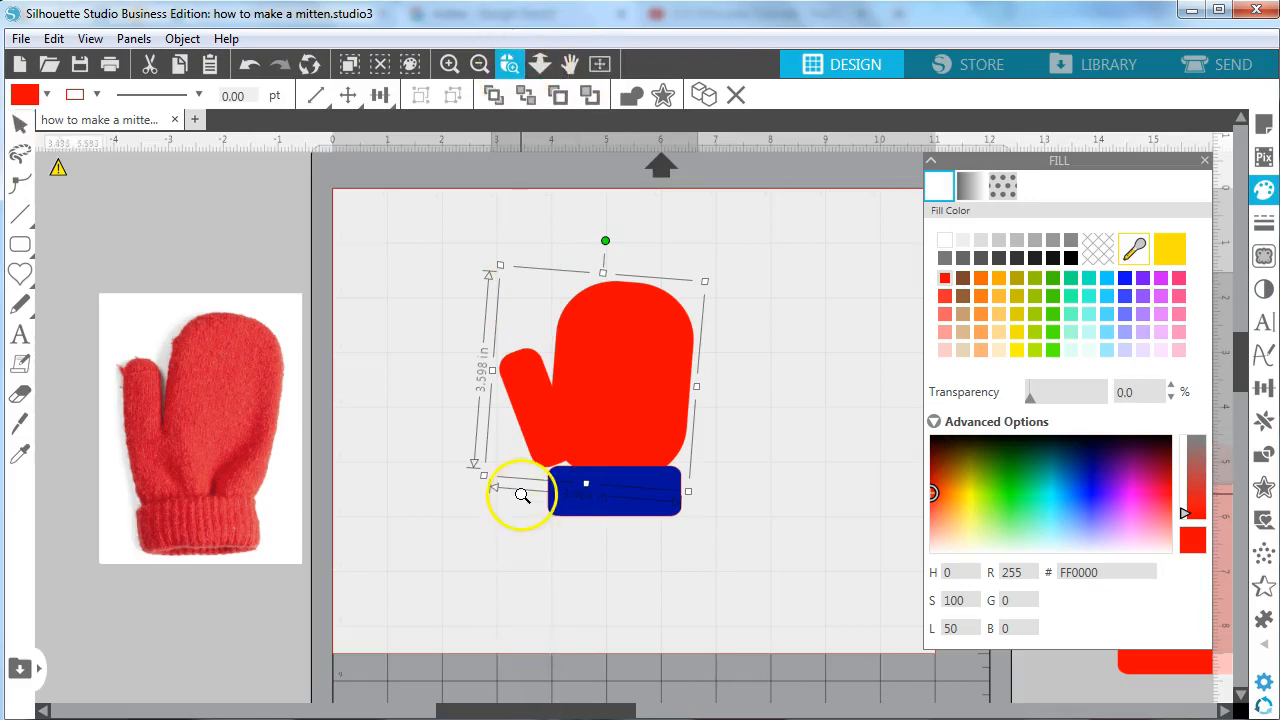
{"action": "left_click_drag", "start_coordinate": [510, 411], "coordinate": [546, 455]}
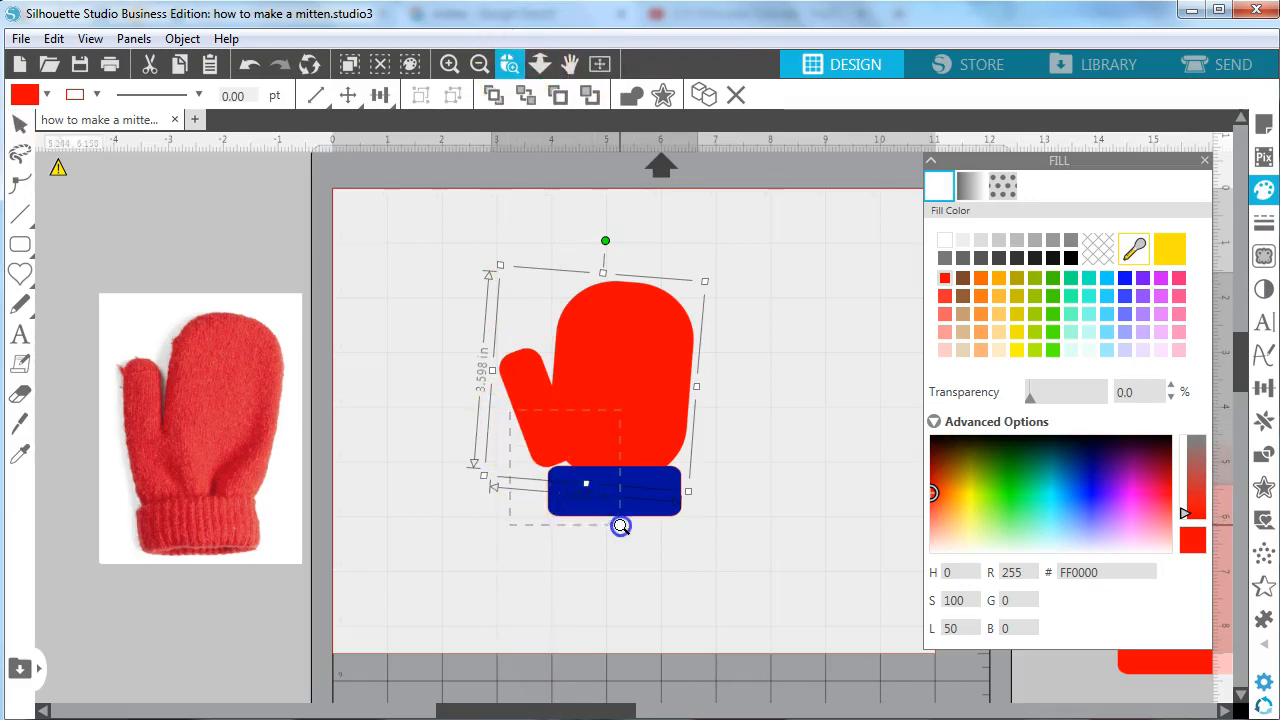
{"action": "left_click_drag", "start_coordinate": [625, 534], "coordinate": [627, 537]}
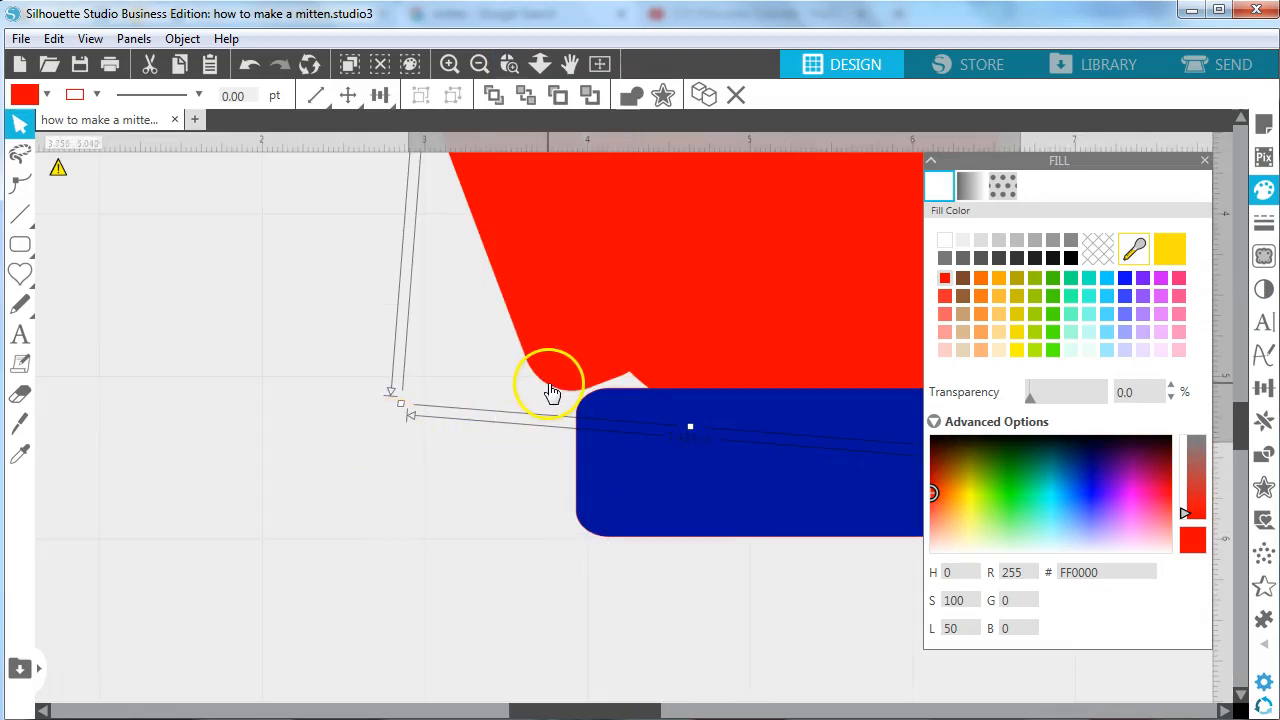
{"action": "left_click_drag", "start_coordinate": [536, 368], "coordinate": [641, 399]}
{"action": "left_click", "coordinate": [465, 493]}
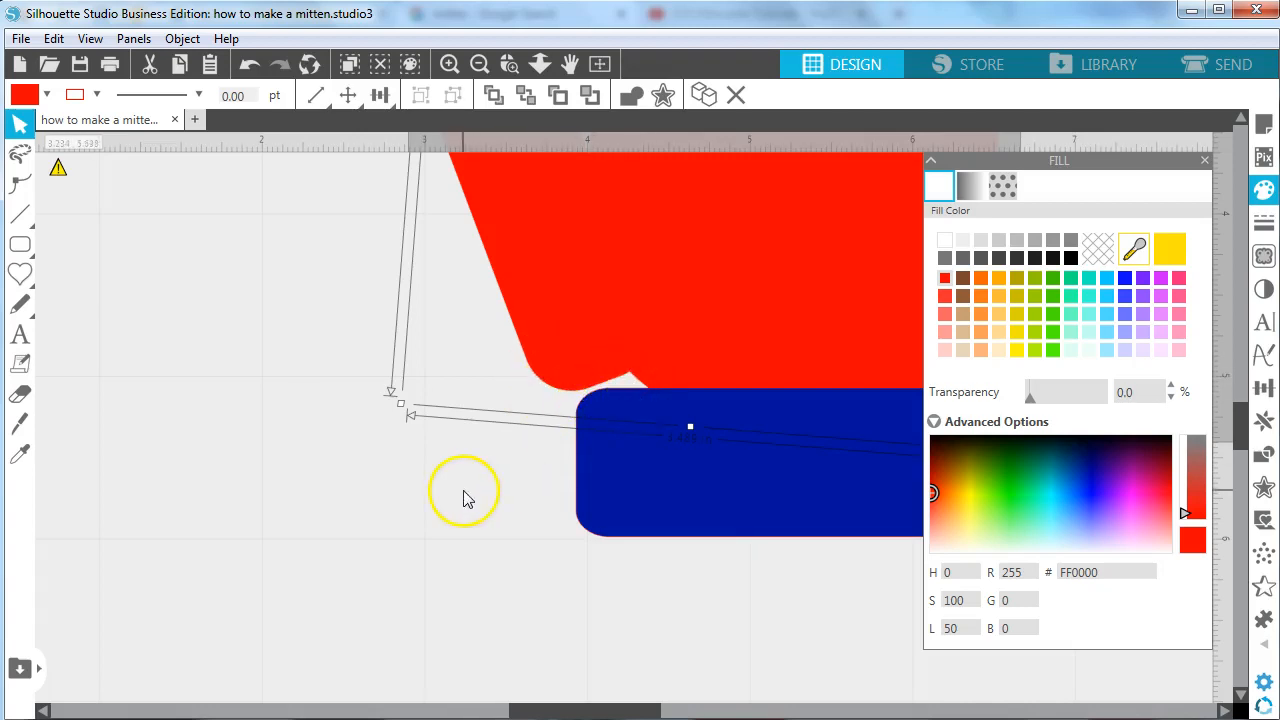
{"action": "scroll", "coordinate": [523, 414], "scroll_direction": "up", "scroll_amount": 3}
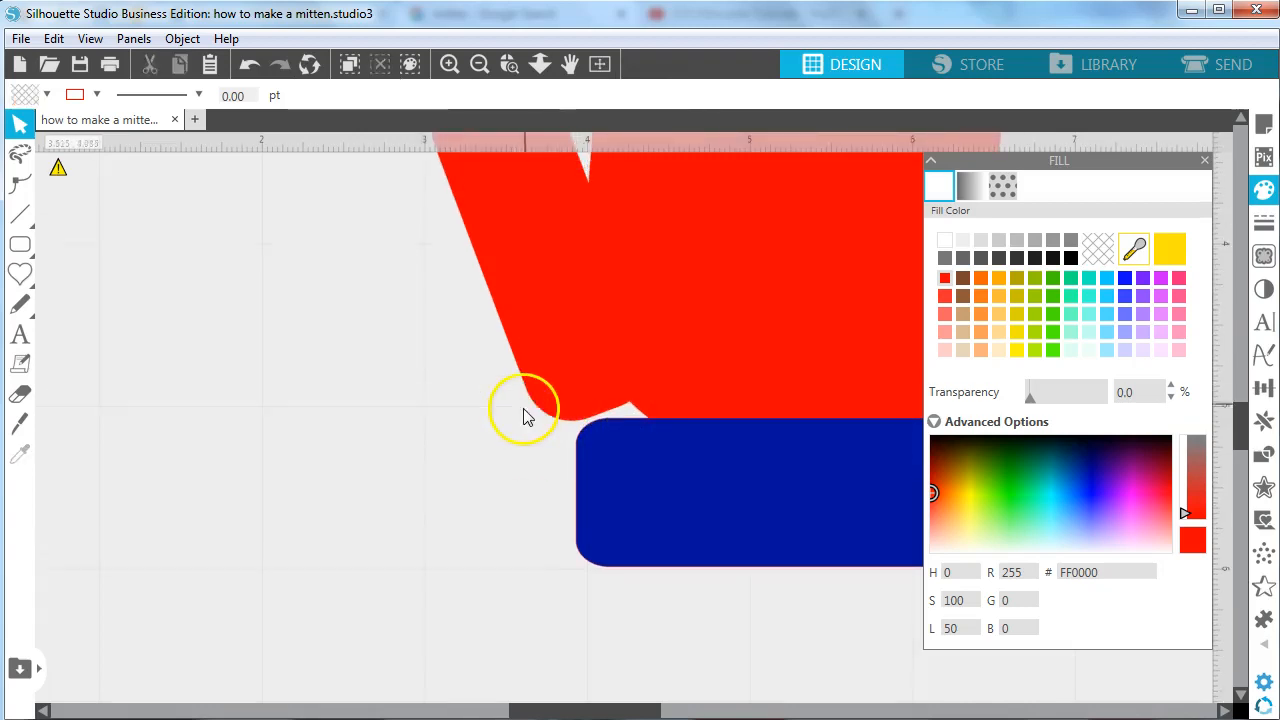
{"action": "left_click", "coordinate": [479, 63]}
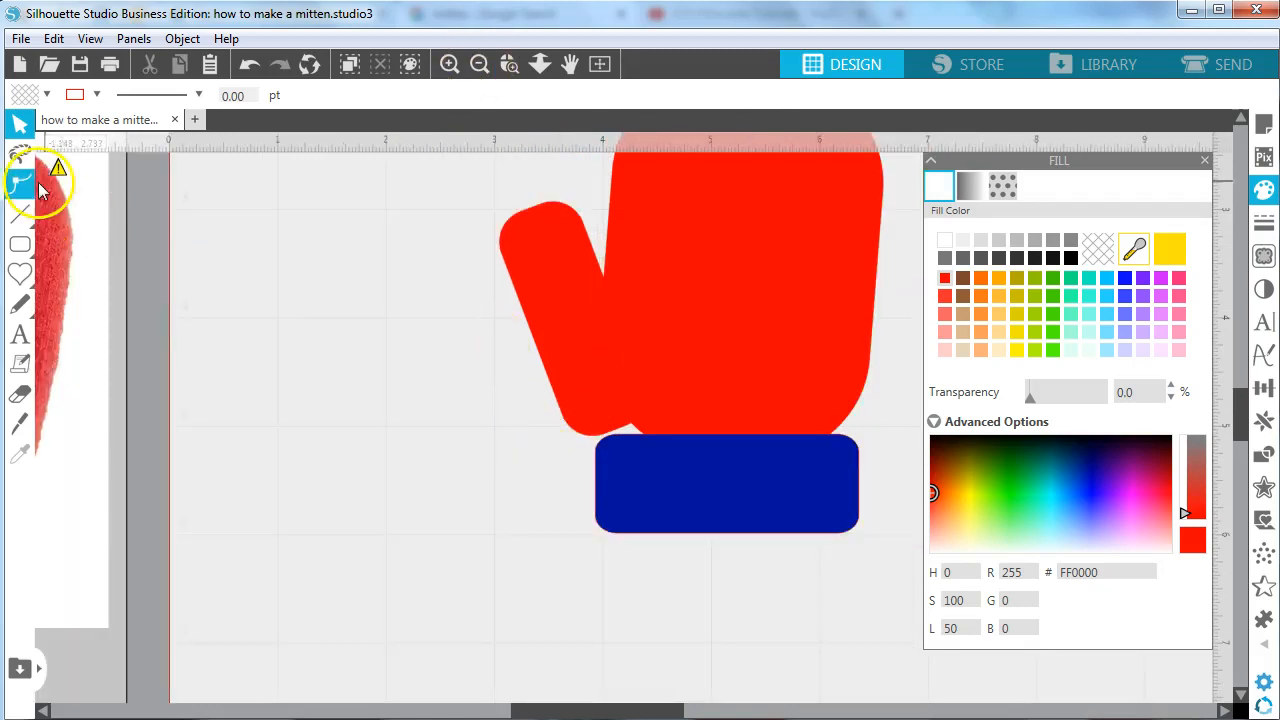
- Inspect the welded mitten's edit points along the curve at the thumb's base
{"action": "left_click", "coordinate": [708, 345]}
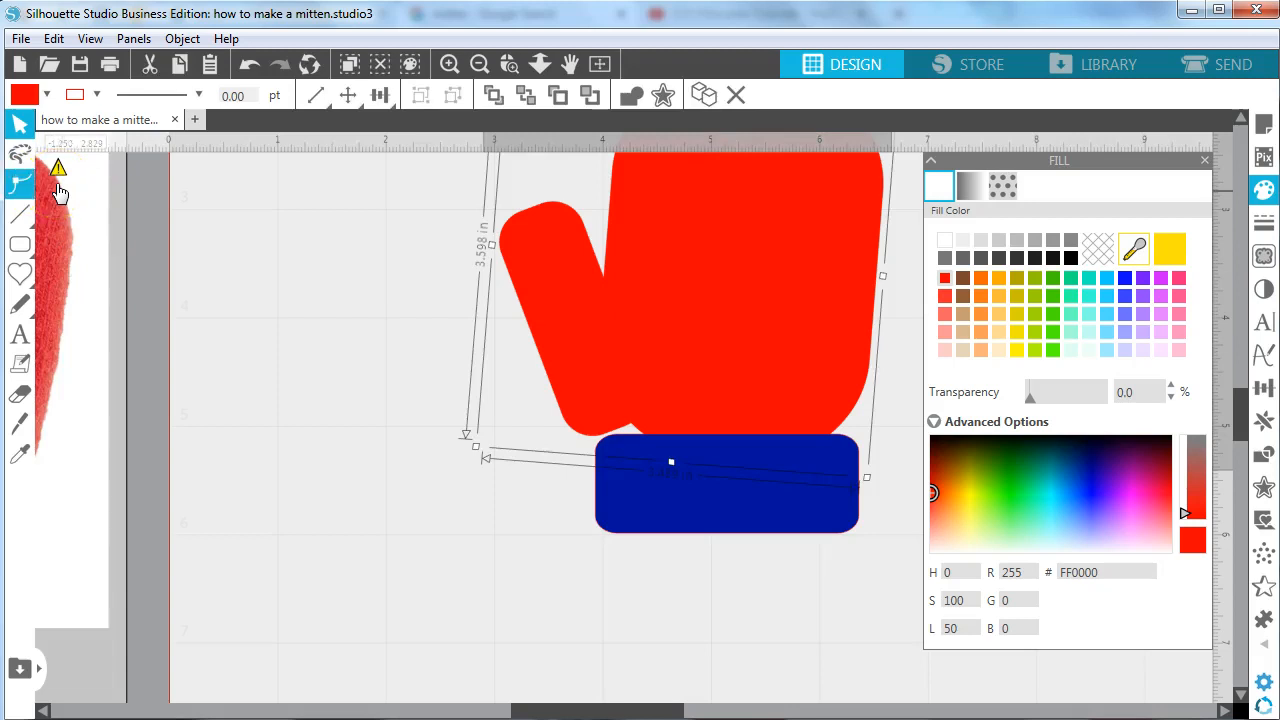
{"action": "left_click", "coordinate": [22, 184]}
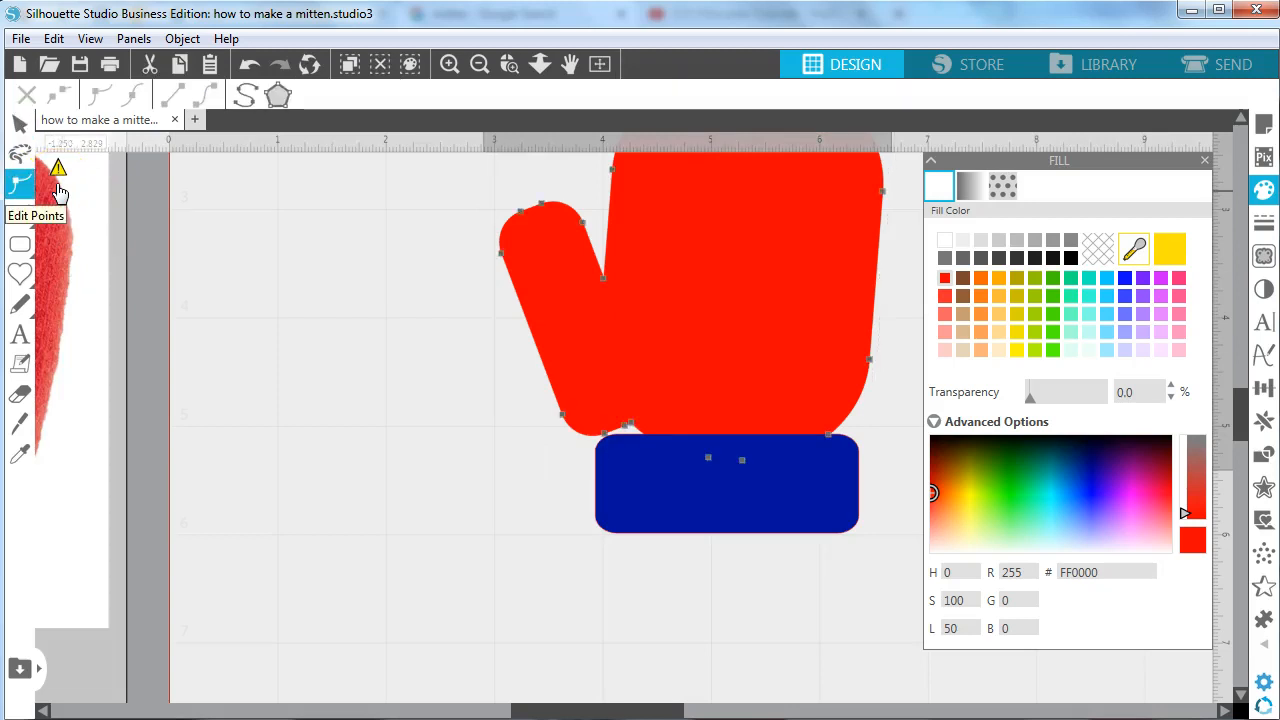
{"action": "key", "text": "Escape"}
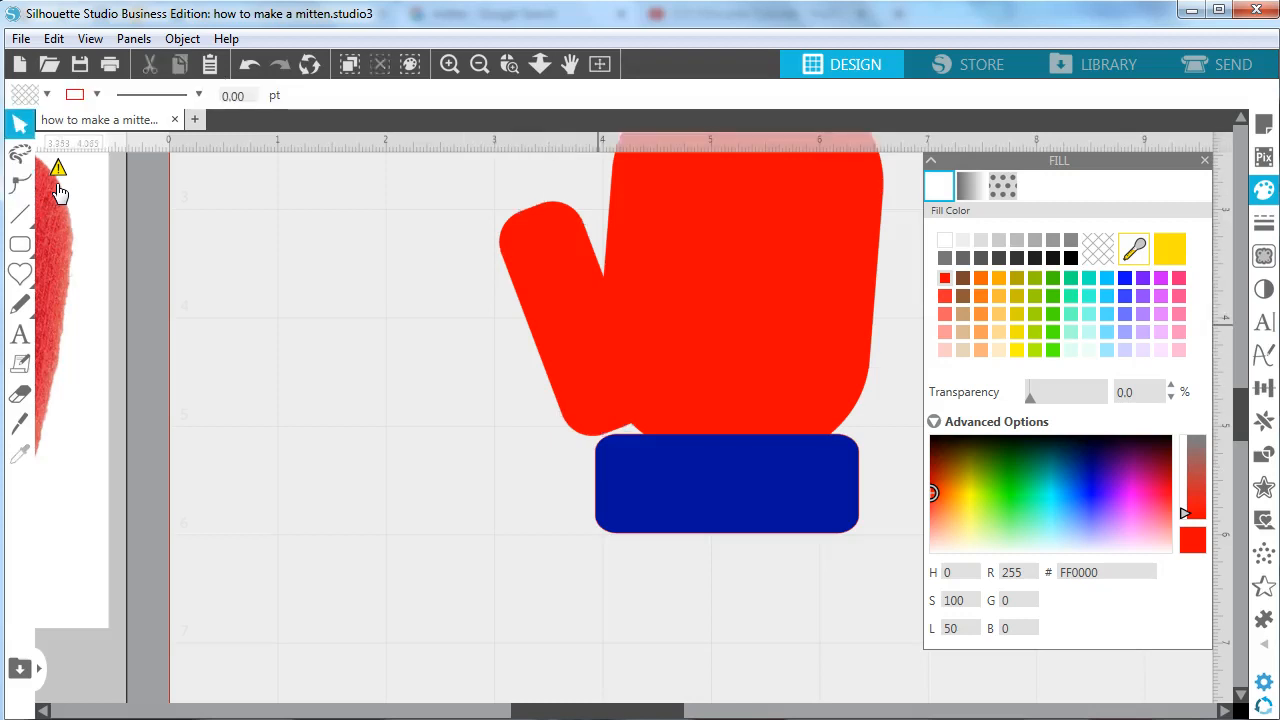
{"action": "double_click", "coordinate": [600, 333]}
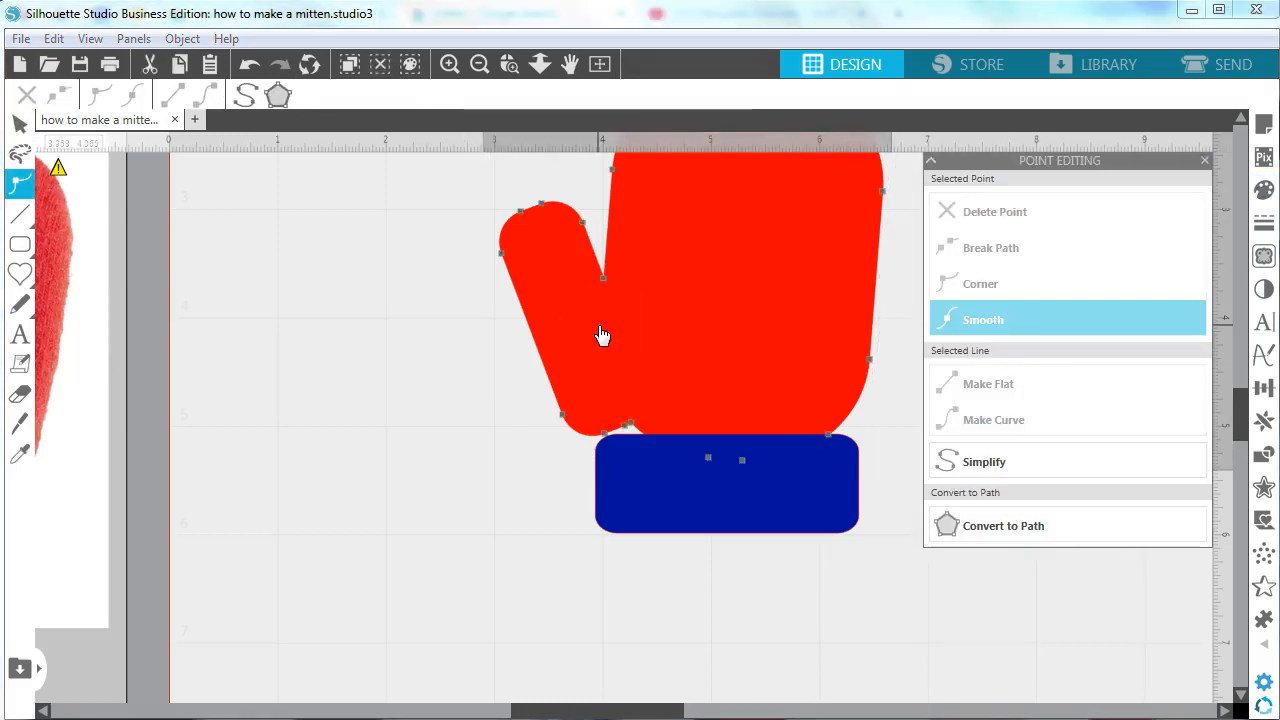
{"action": "left_click", "coordinate": [562, 414]}
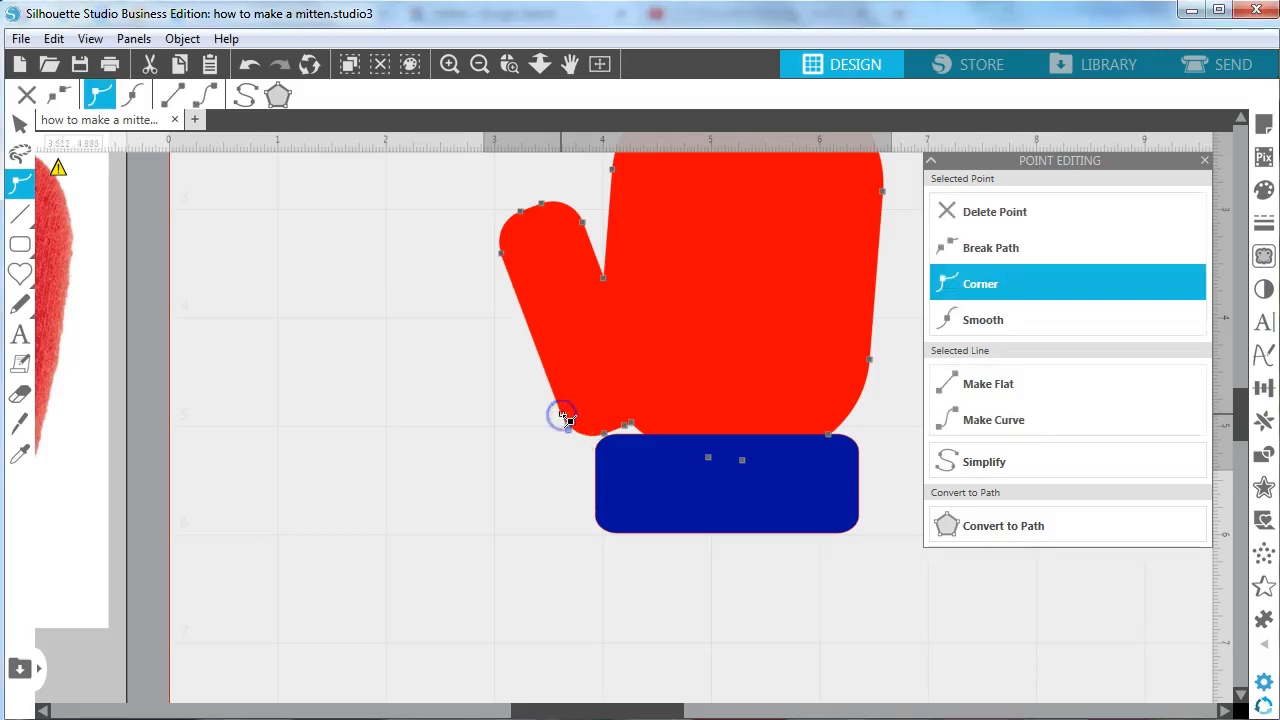
{"action": "left_click", "coordinate": [613, 440]}
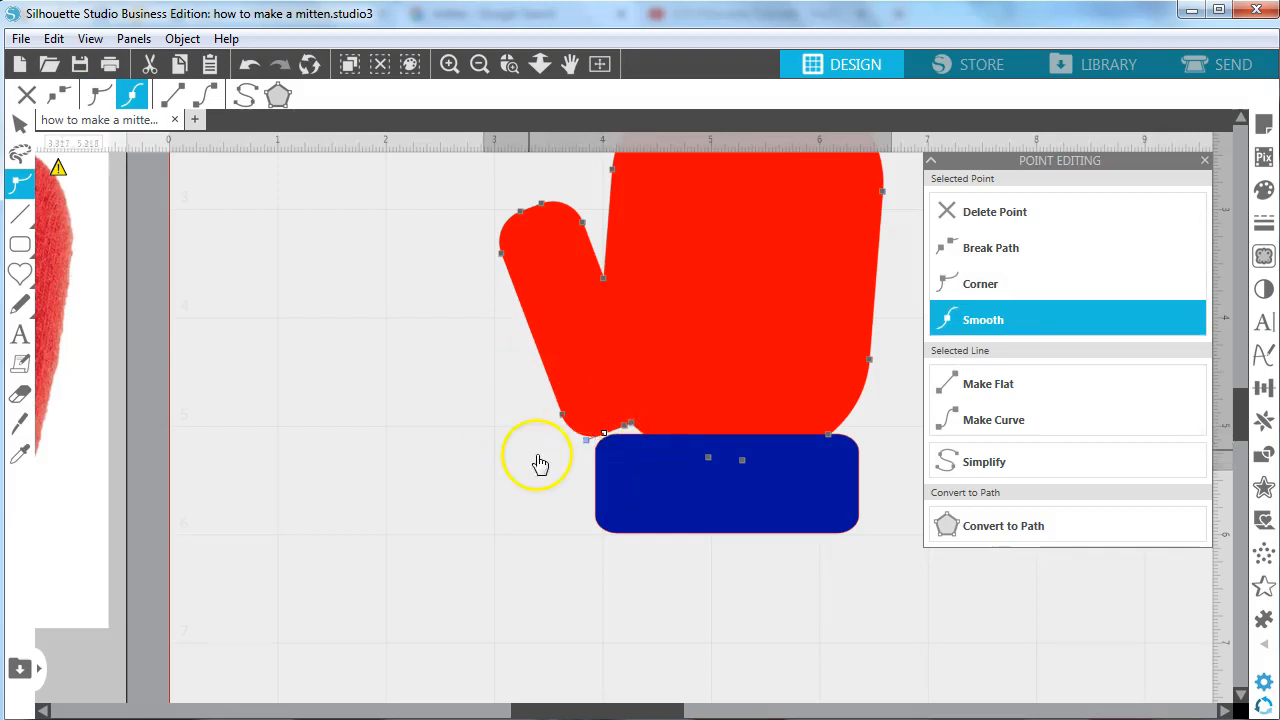
{"action": "left_click", "coordinate": [520, 427]}
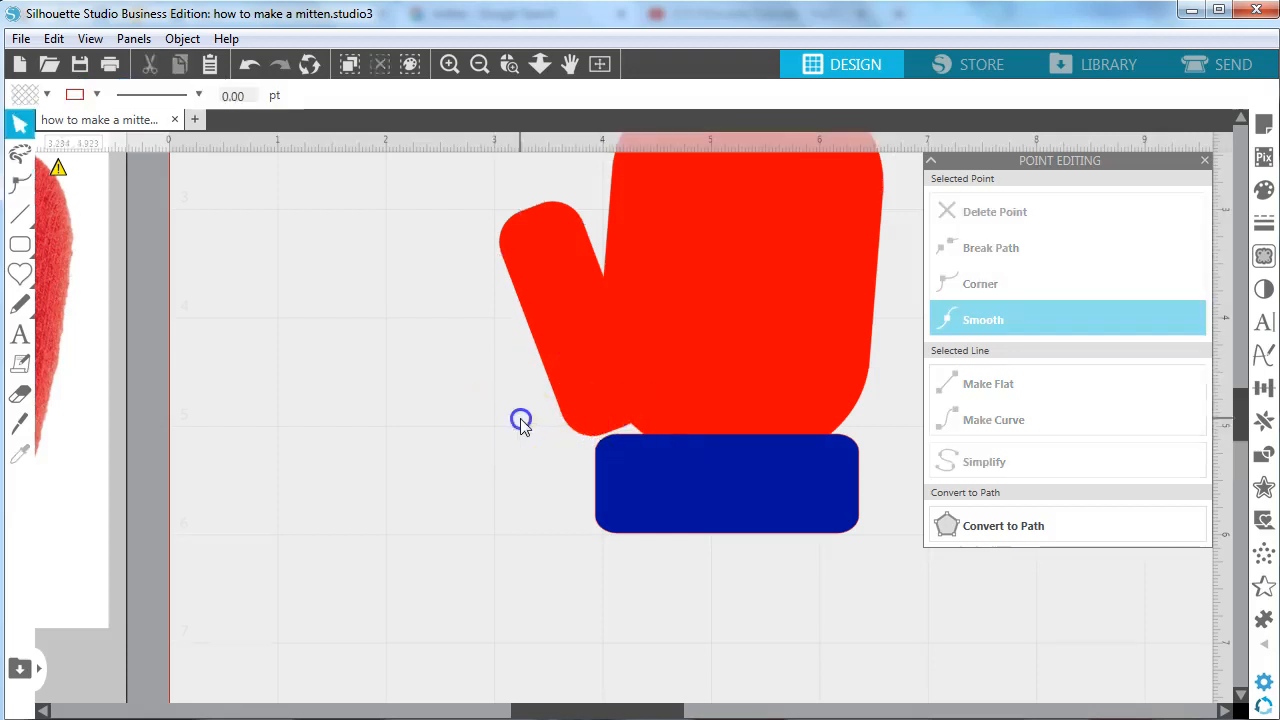
- Recolor the welded mitten body with the lightest pink fill swatch so its edit points stand out
{"action": "left_click", "coordinate": [568, 383]}
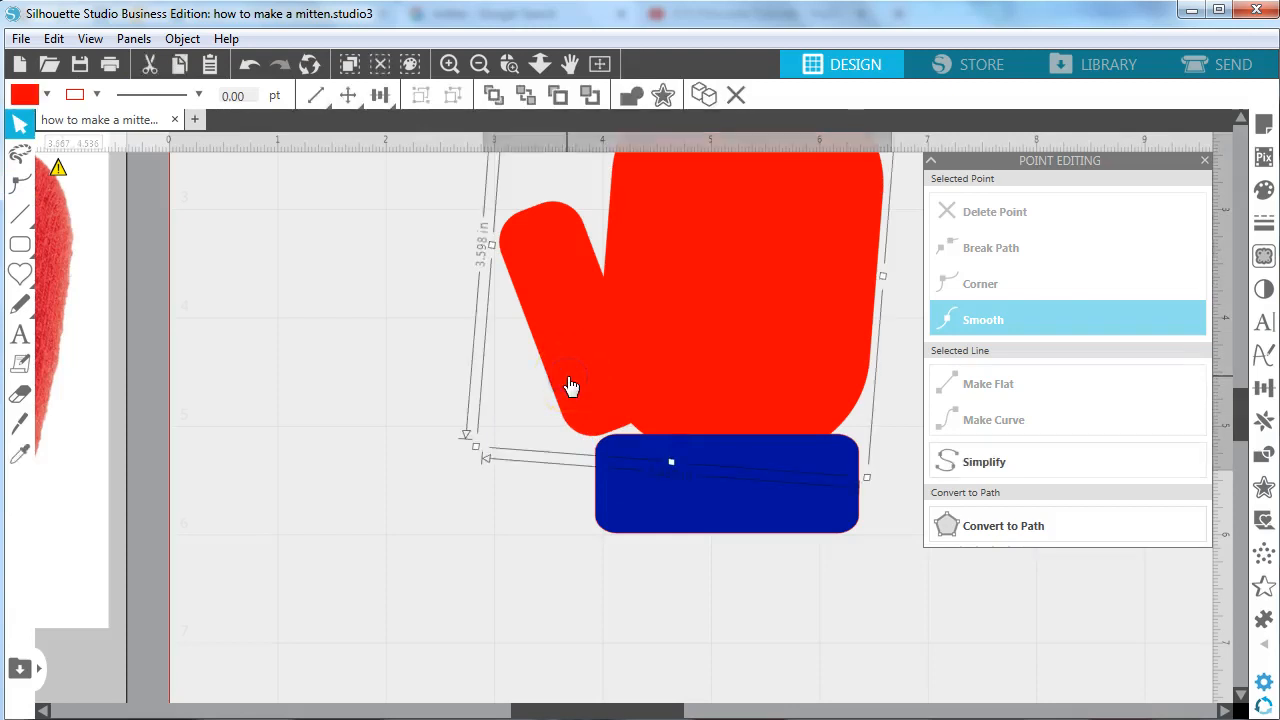
{"action": "left_click", "coordinate": [1264, 190]}
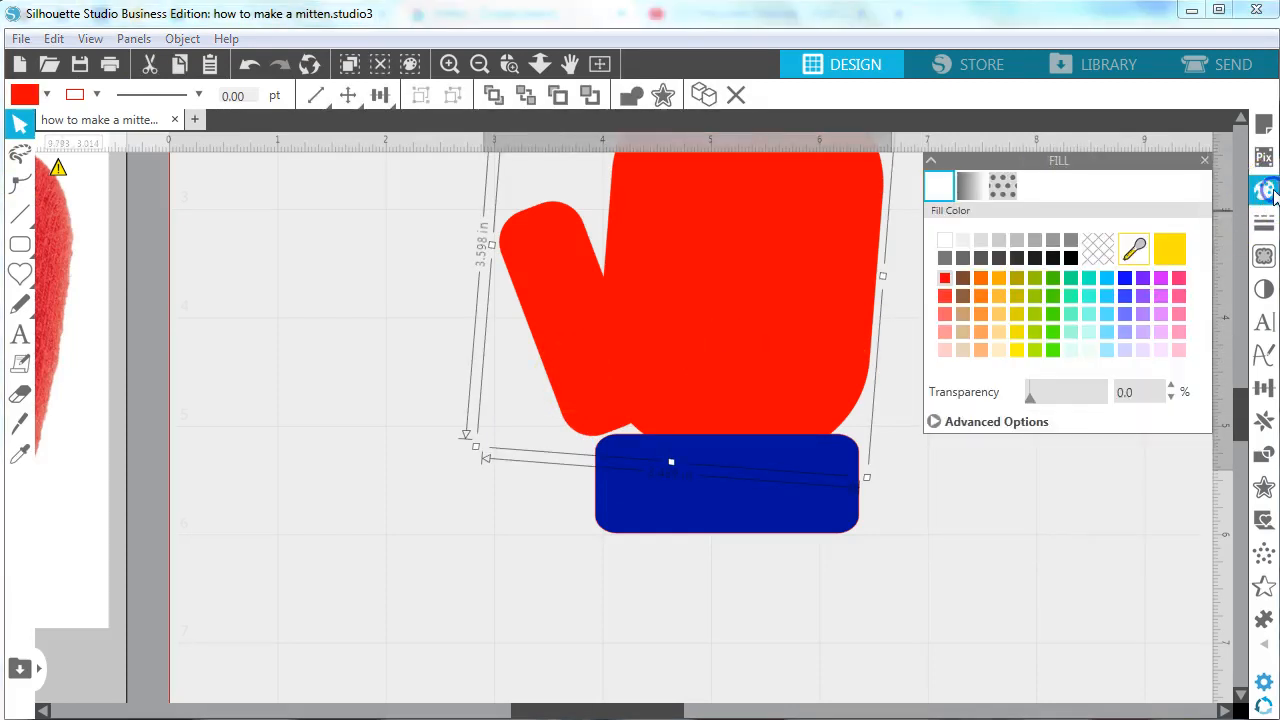
{"action": "left_click", "coordinate": [944, 331]}
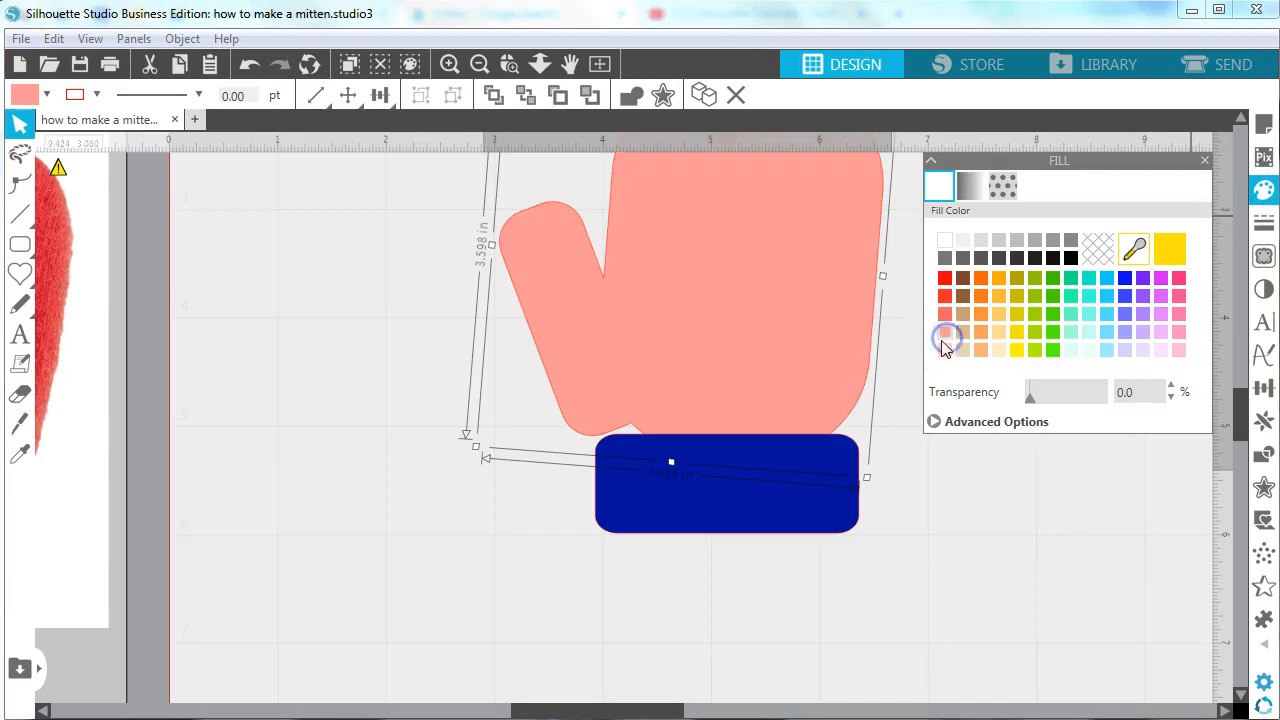
{"action": "left_click", "coordinate": [944, 349]}
{"action": "left_click", "coordinate": [314, 360]}
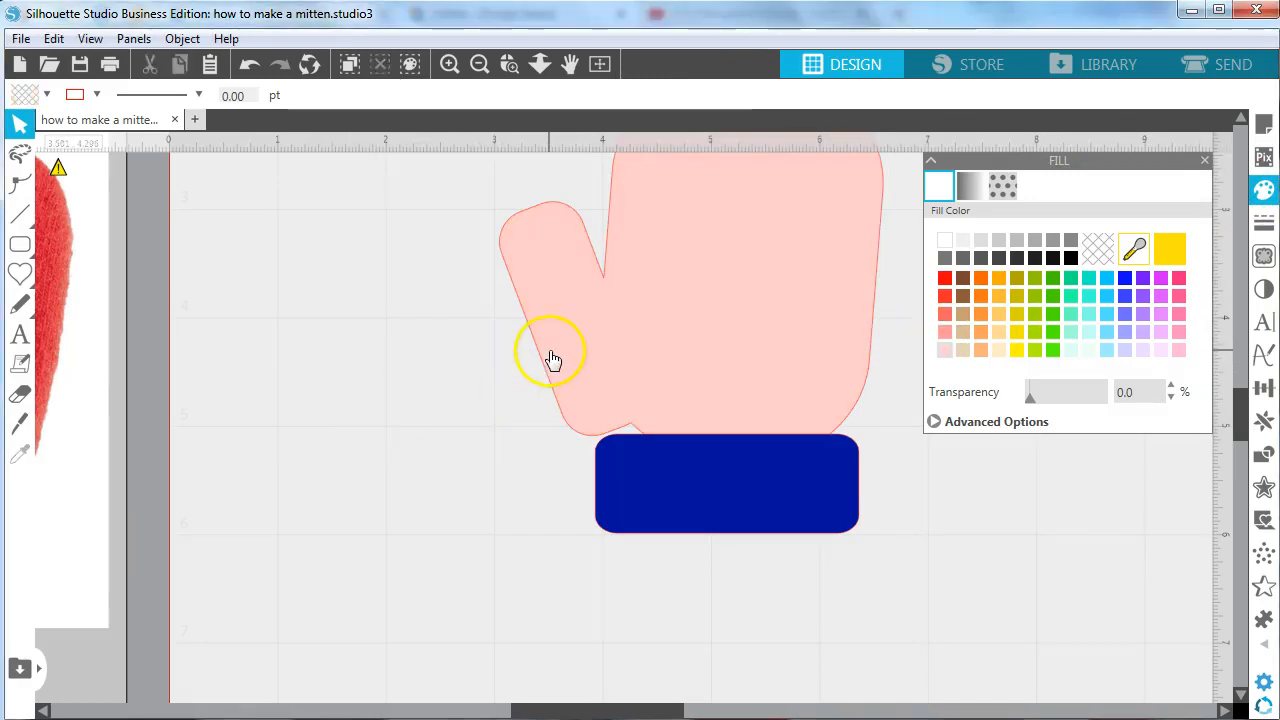
- Edit the mitten's points at the thumb's base, pulling the lower curve point under the cuff and shifting the outer point slightly inward
{"action": "double_click", "coordinate": [553, 360]}
{"action": "left_click", "coordinate": [564, 420]}
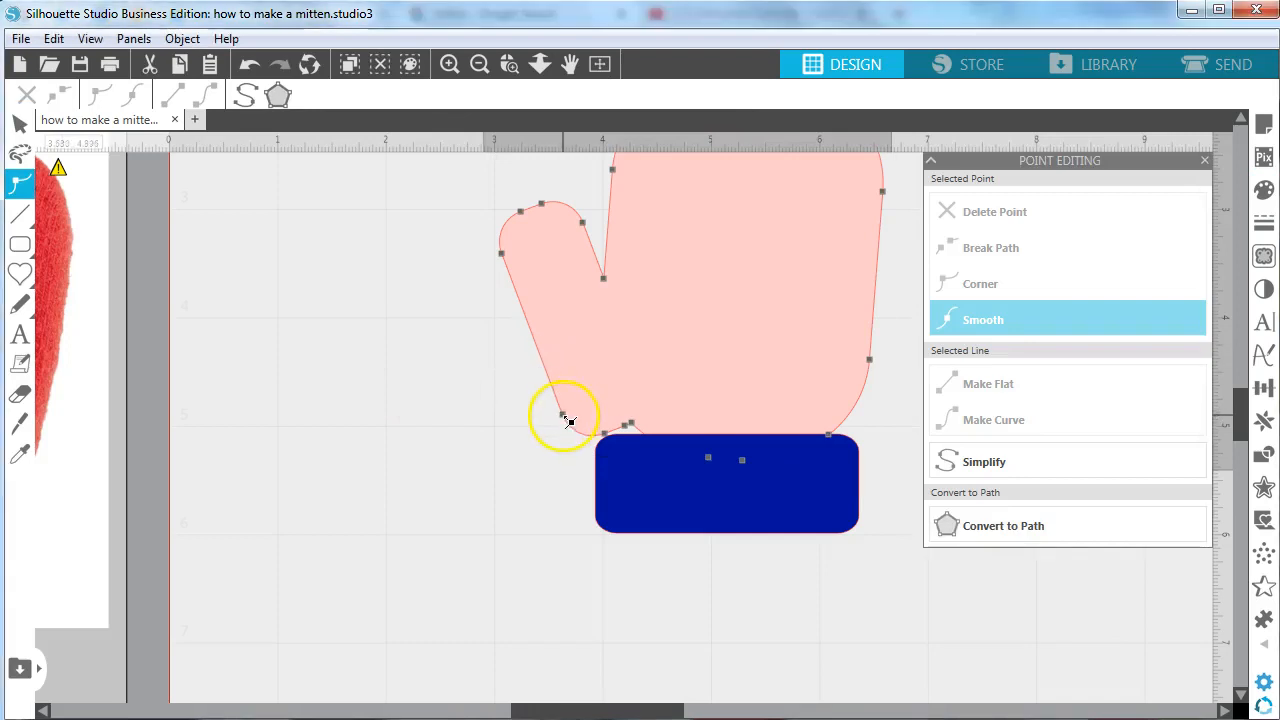
{"action": "left_click", "coordinate": [563, 416]}
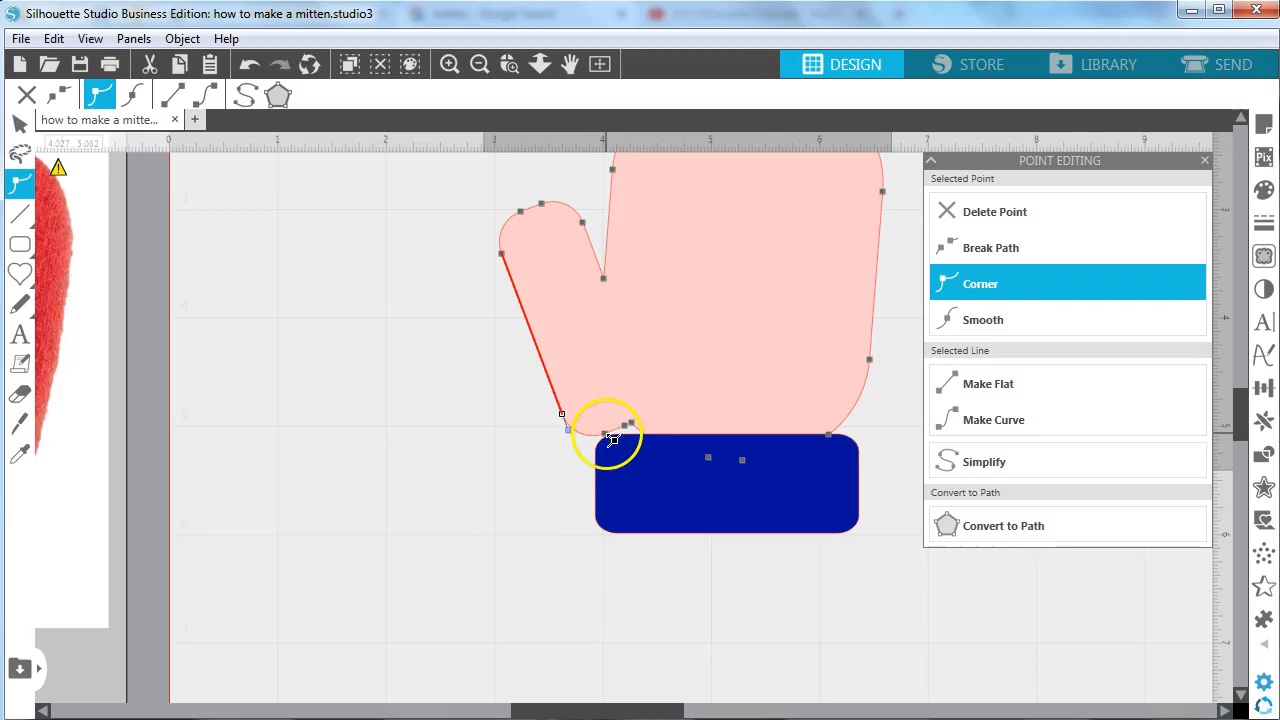
{"action": "left_click", "coordinate": [607, 434]}
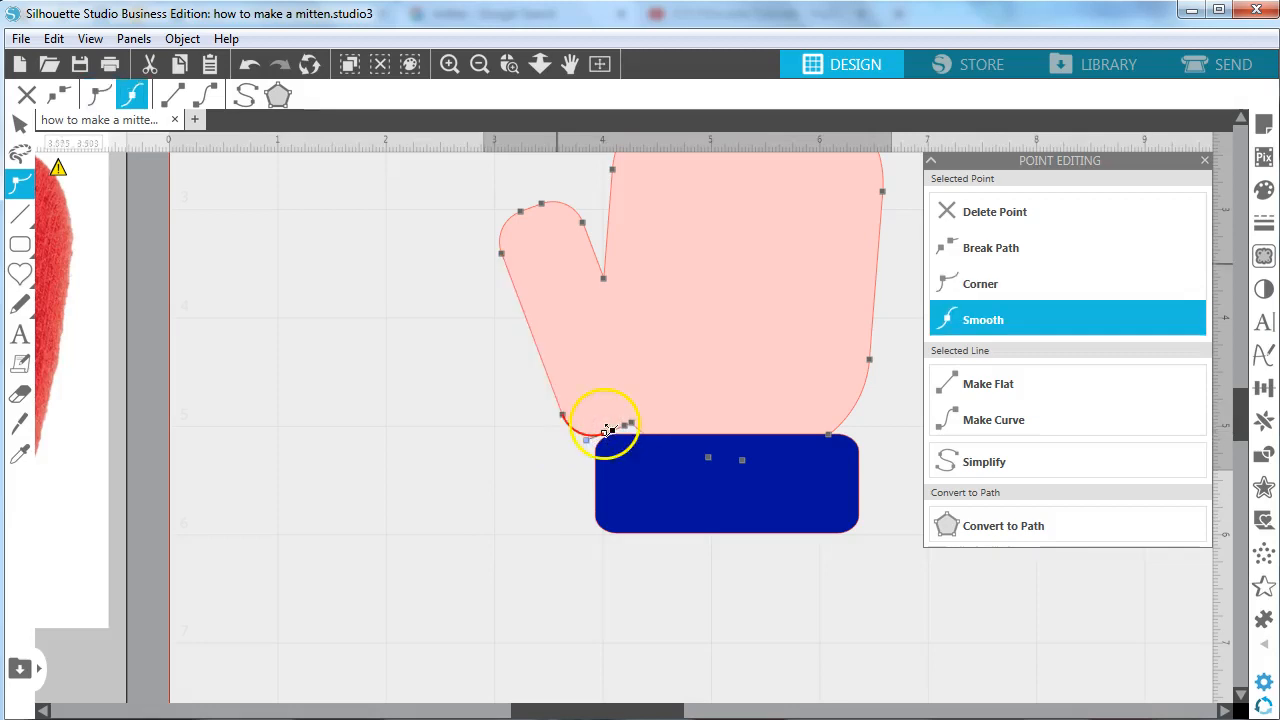
{"action": "left_click", "coordinate": [505, 67]}
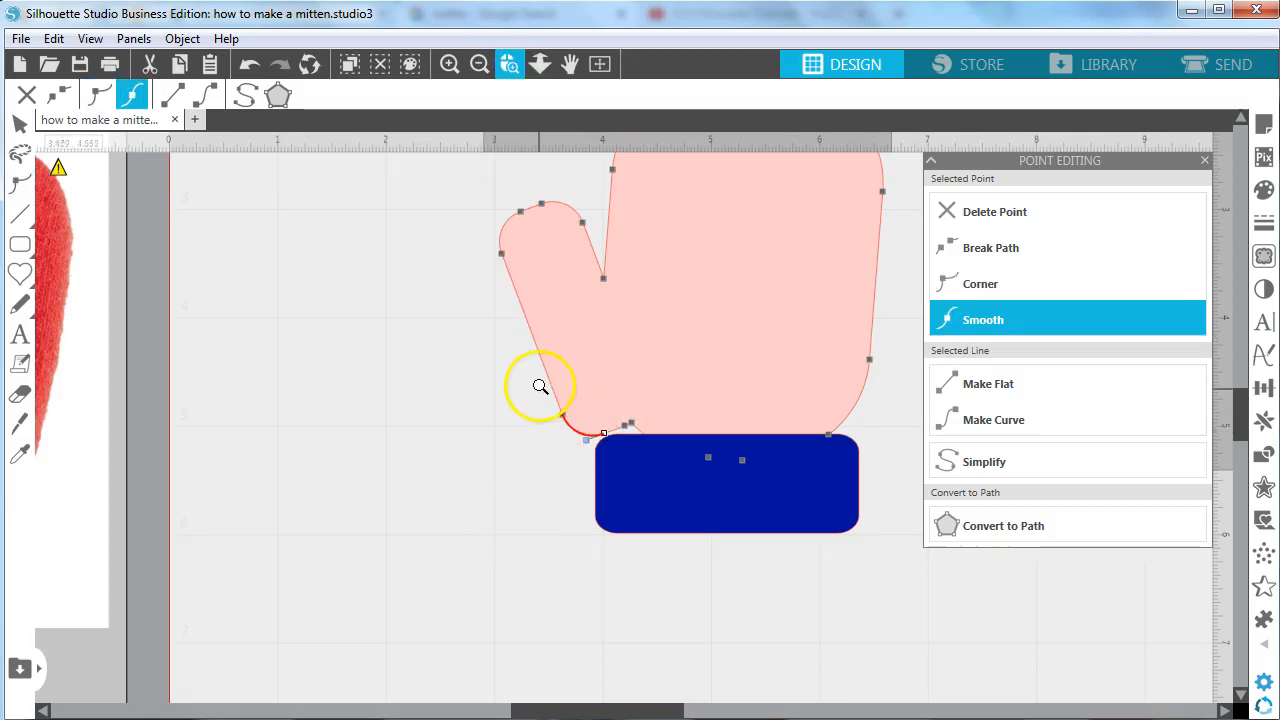
{"action": "left_click_drag", "start_coordinate": [598, 434], "coordinate": [650, 483]}
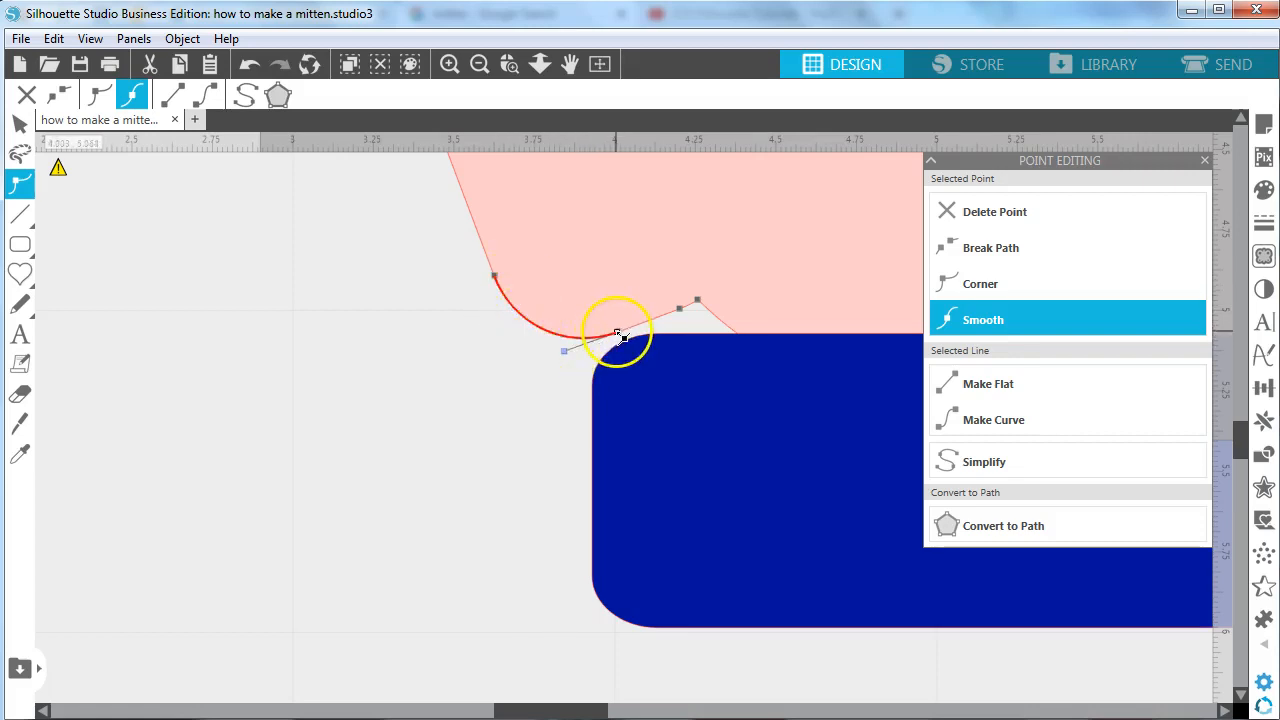
{"action": "mouse_move", "coordinate": [568, 357]}
{"action": "left_mouse_down"}
{"action": "mouse_move", "coordinate": [577, 371]}
{"action": "mouse_move", "coordinate": [566, 337]}
{"action": "mouse_move", "coordinate": [575, 371]}
{"action": "mouse_move", "coordinate": [574, 347]}
{"action": "mouse_move", "coordinate": [643, 348]}
{"action": "mouse_move", "coordinate": [526, 328]}
{"action": "mouse_move", "coordinate": [566, 343]}
{"action": "left_mouse_up"}
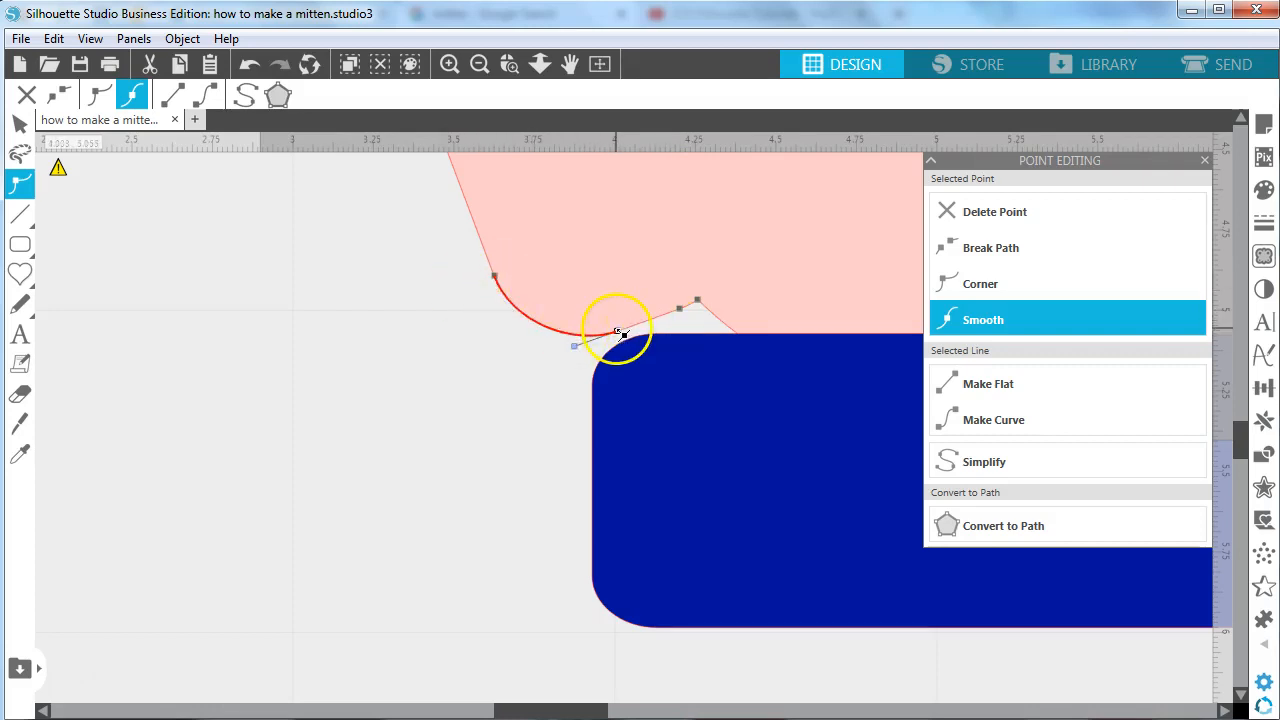
{"action": "left_click_drag", "start_coordinate": [619, 335], "coordinate": [700, 384]}
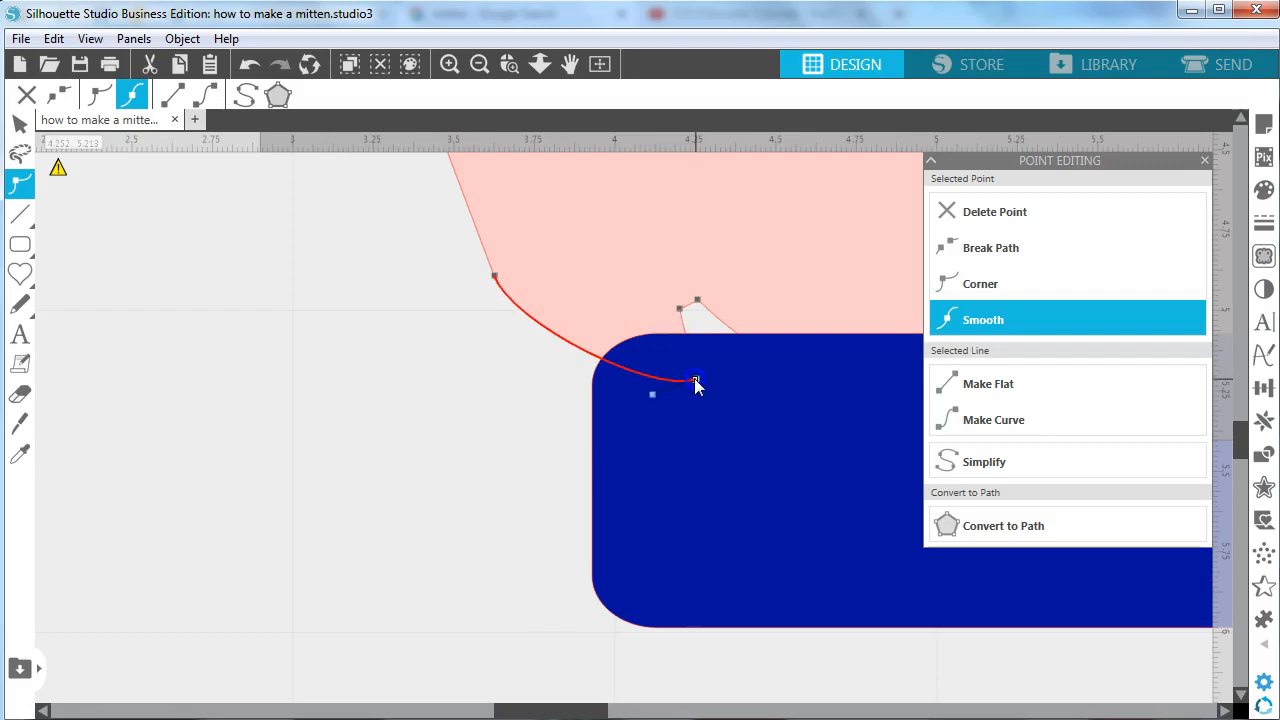
{"action": "left_click_drag", "start_coordinate": [496, 277], "coordinate": [503, 274]}
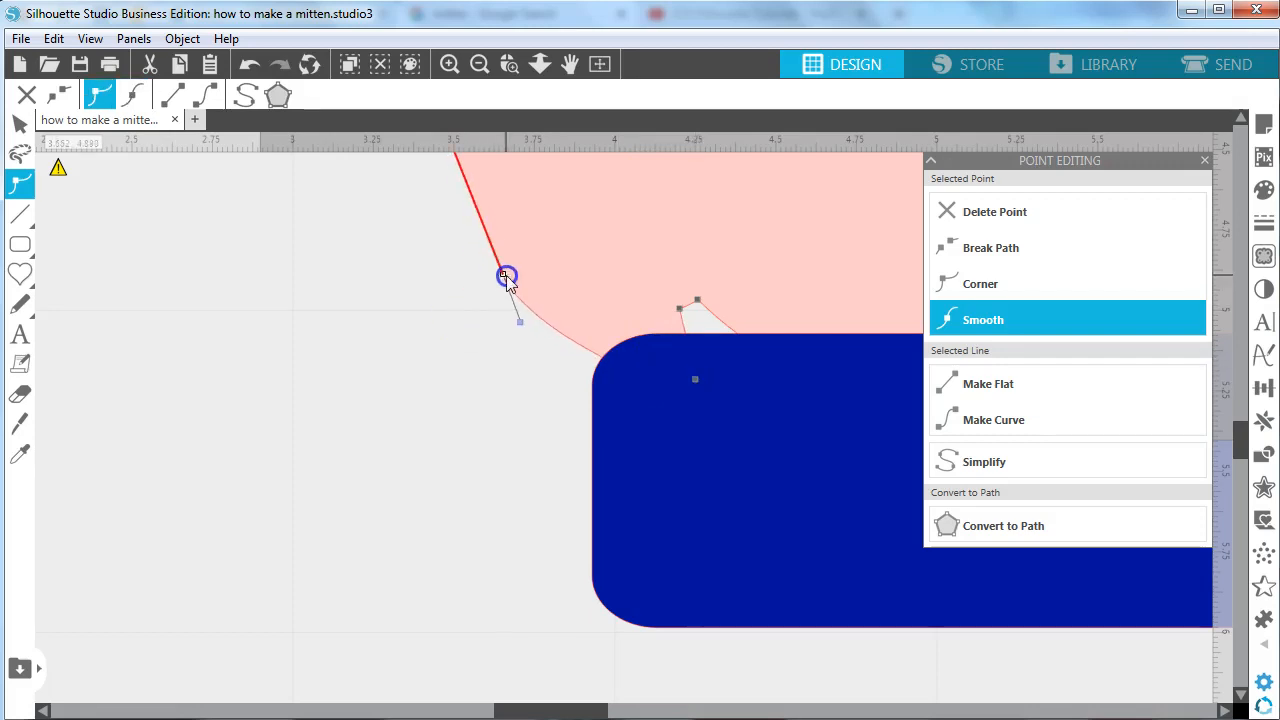
- Delete the two points forming the notch between the thumb and body just above the cuff
{"action": "left_click", "coordinate": [680, 309]}
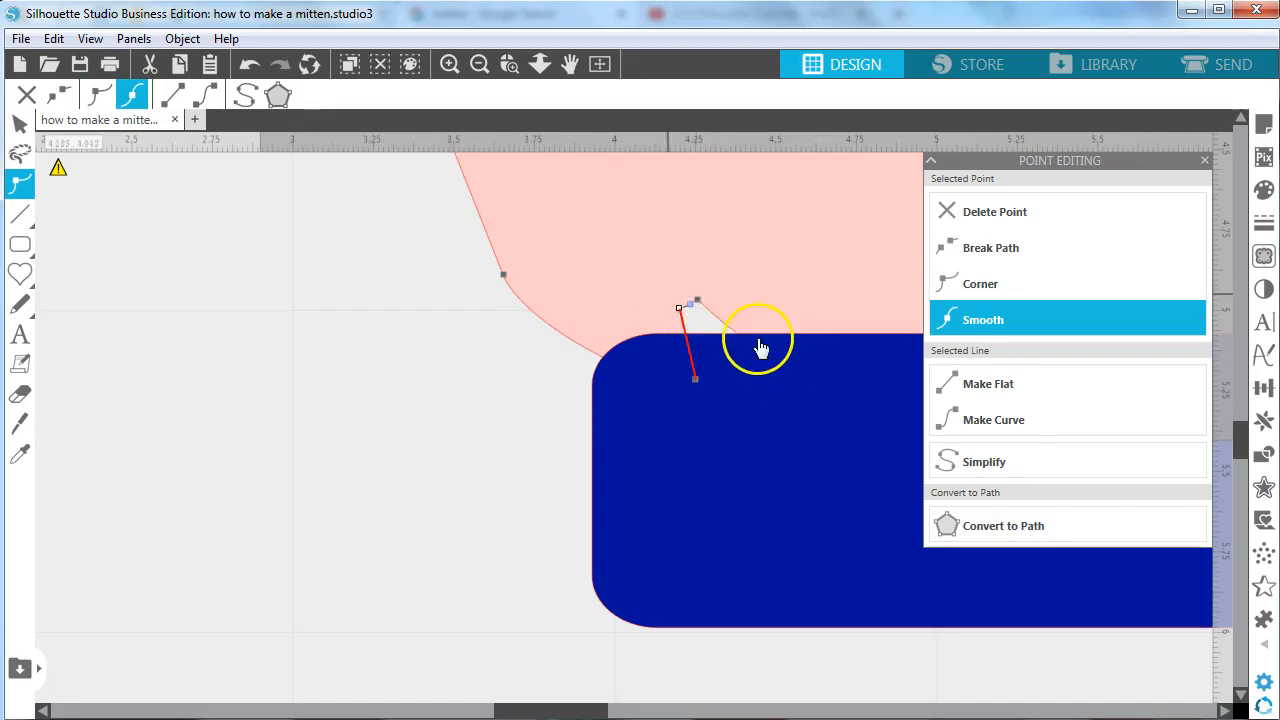
{"action": "left_click", "coordinate": [698, 300]}
{"action": "left_click", "coordinate": [1047, 213]}
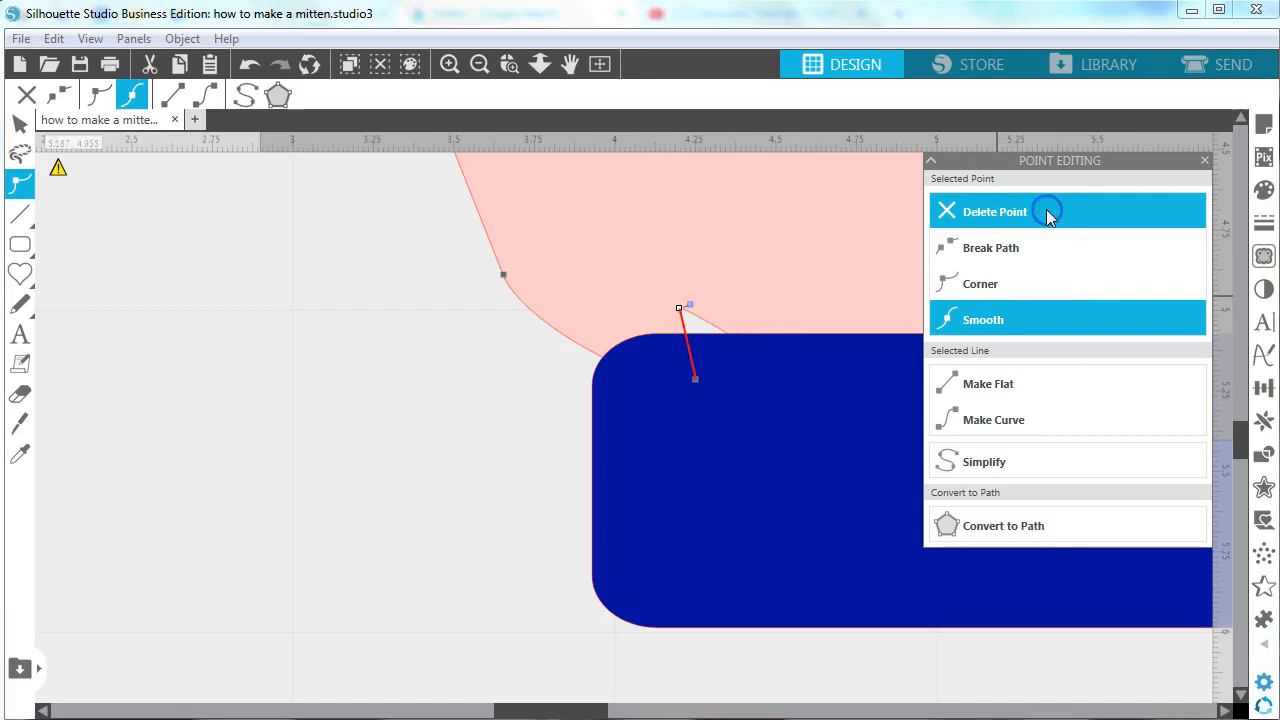
{"action": "left_click", "coordinate": [1047, 213]}
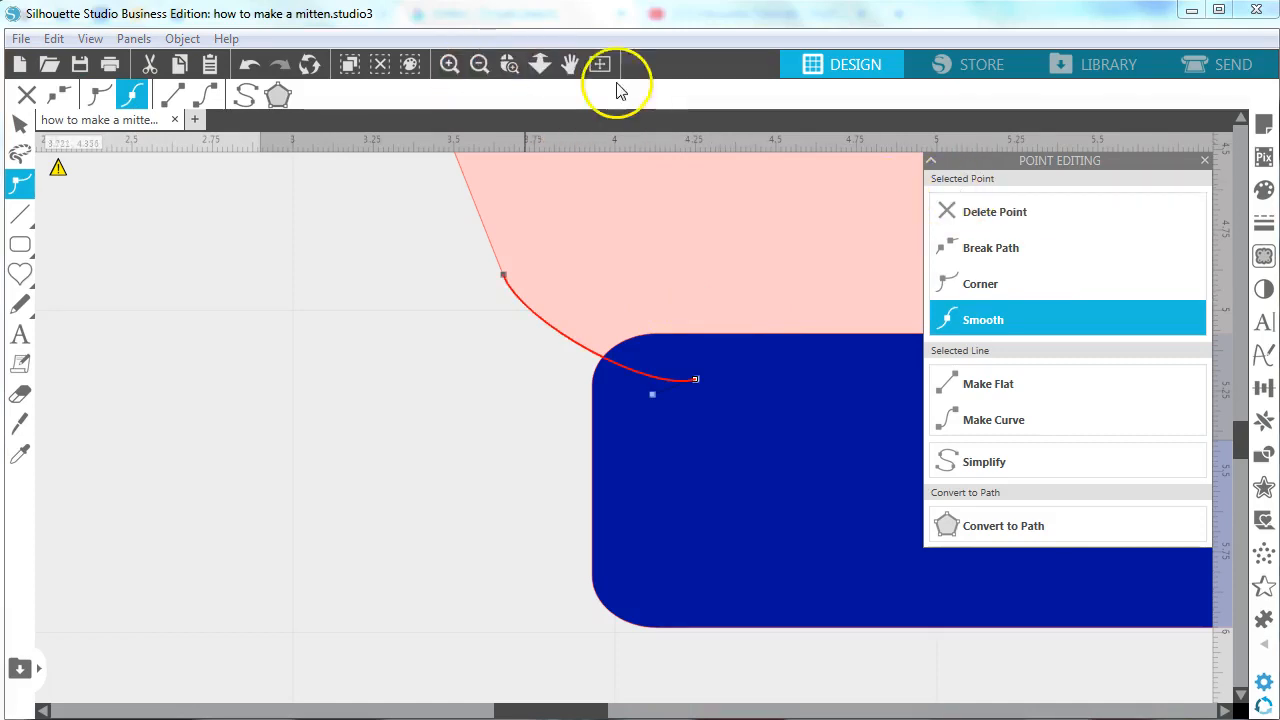
{"action": "left_click", "coordinate": [600, 64]}
{"action": "left_click", "coordinate": [752, 428]}
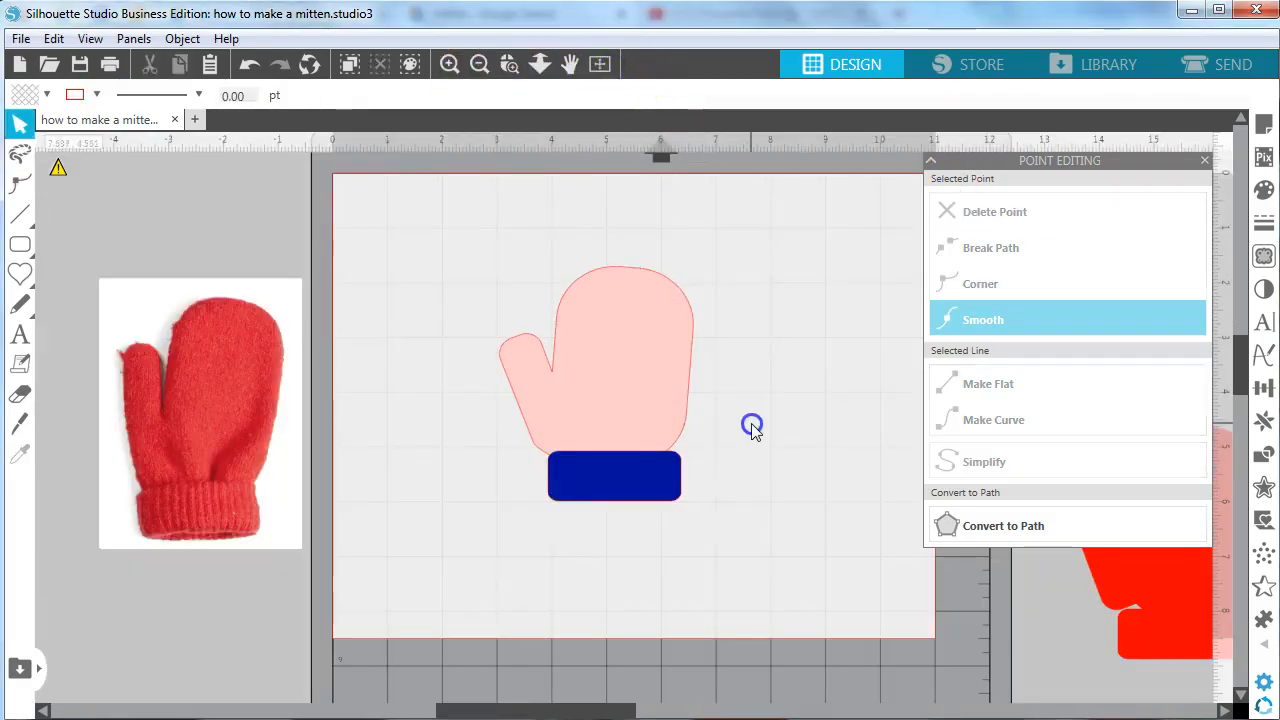
- Shift the blue cuff slightly toward the thumb side to align it beneath the mitten body
{"action": "left_click_drag", "start_coordinate": [566, 498], "coordinate": [562, 496]}
{"action": "left_click", "coordinate": [556, 518]}
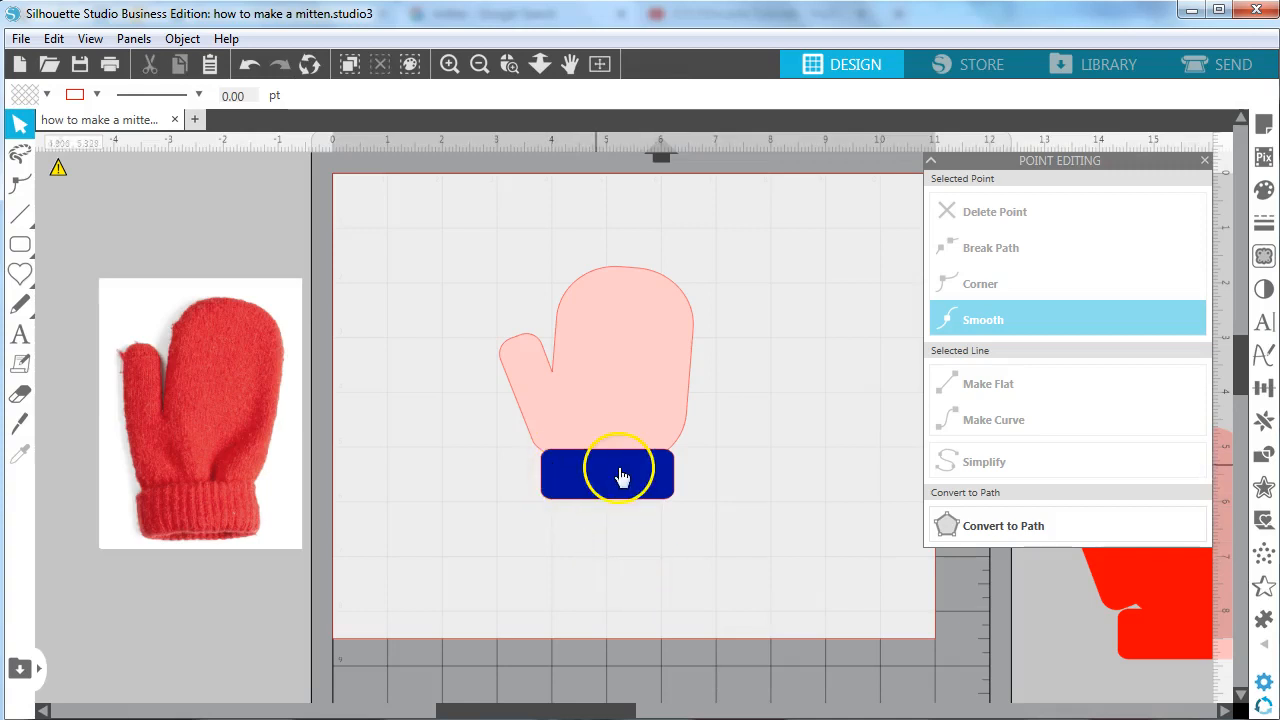
{"action": "left_click", "coordinate": [597, 490]}
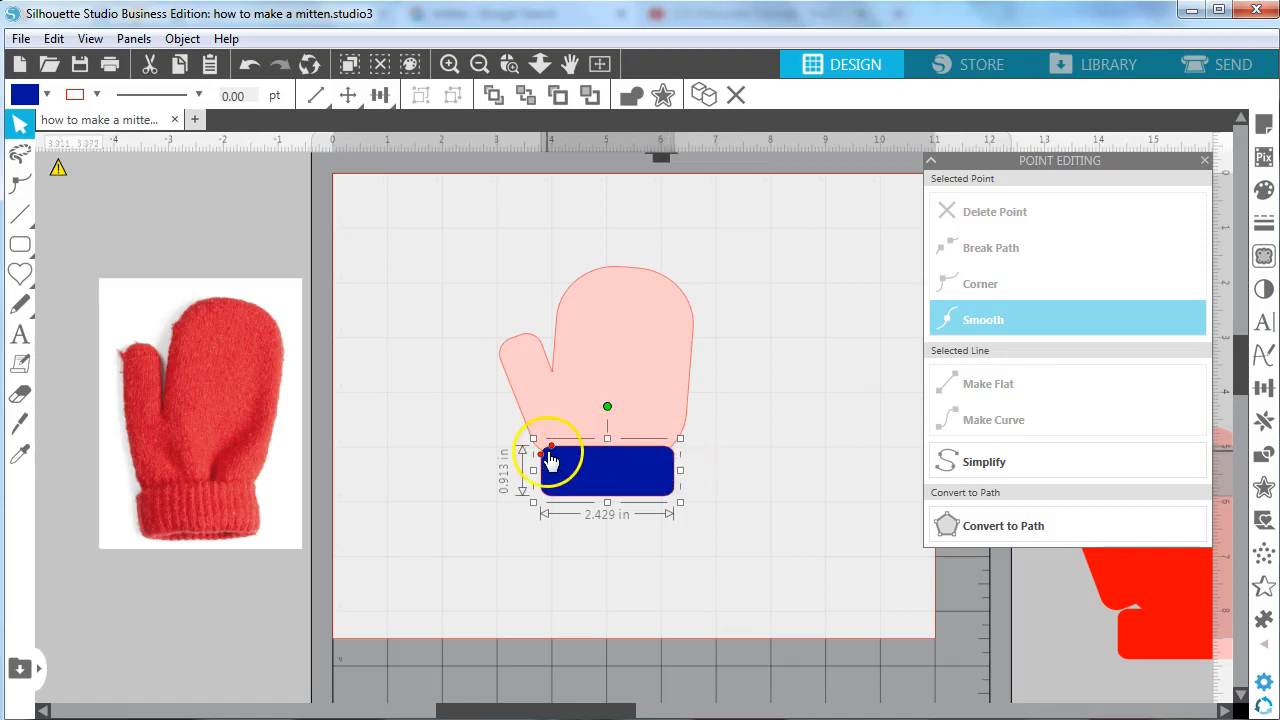
{"action": "left_click", "coordinate": [637, 493]}
{"action": "left_click_drag", "start_coordinate": [640, 500], "coordinate": [642, 505]}
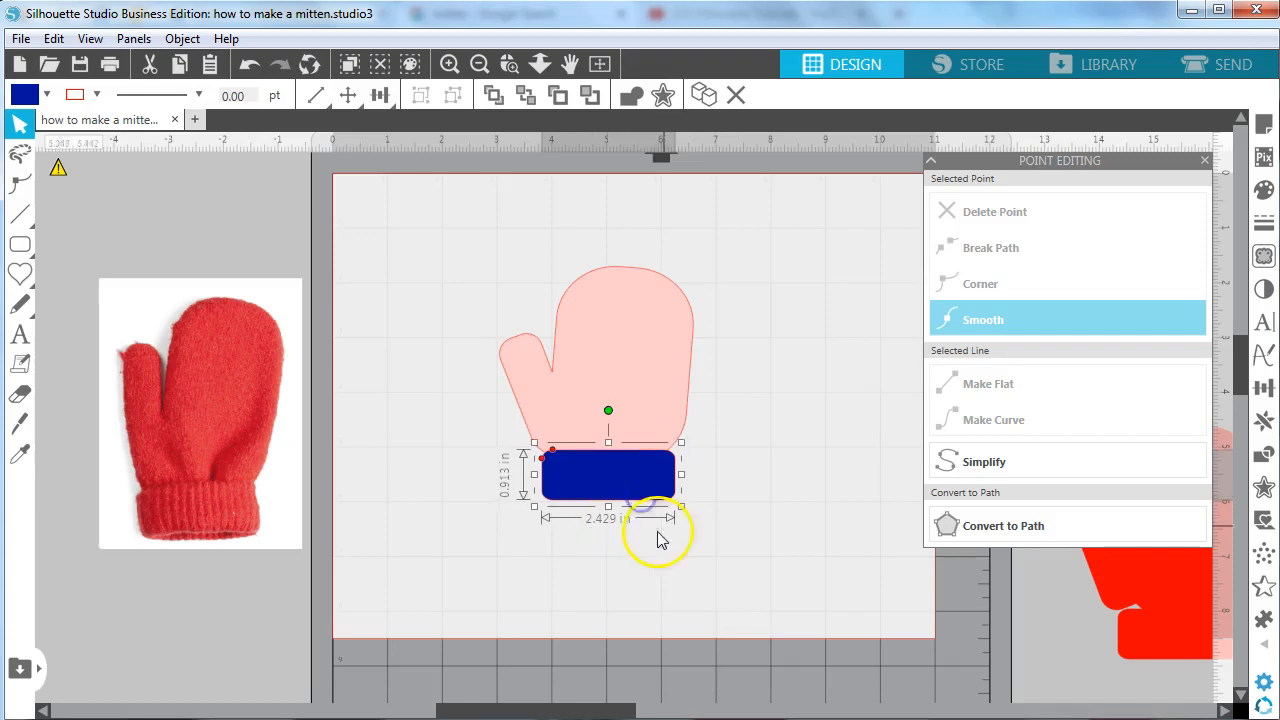
{"action": "mouse_move", "coordinate": [20, 247]}
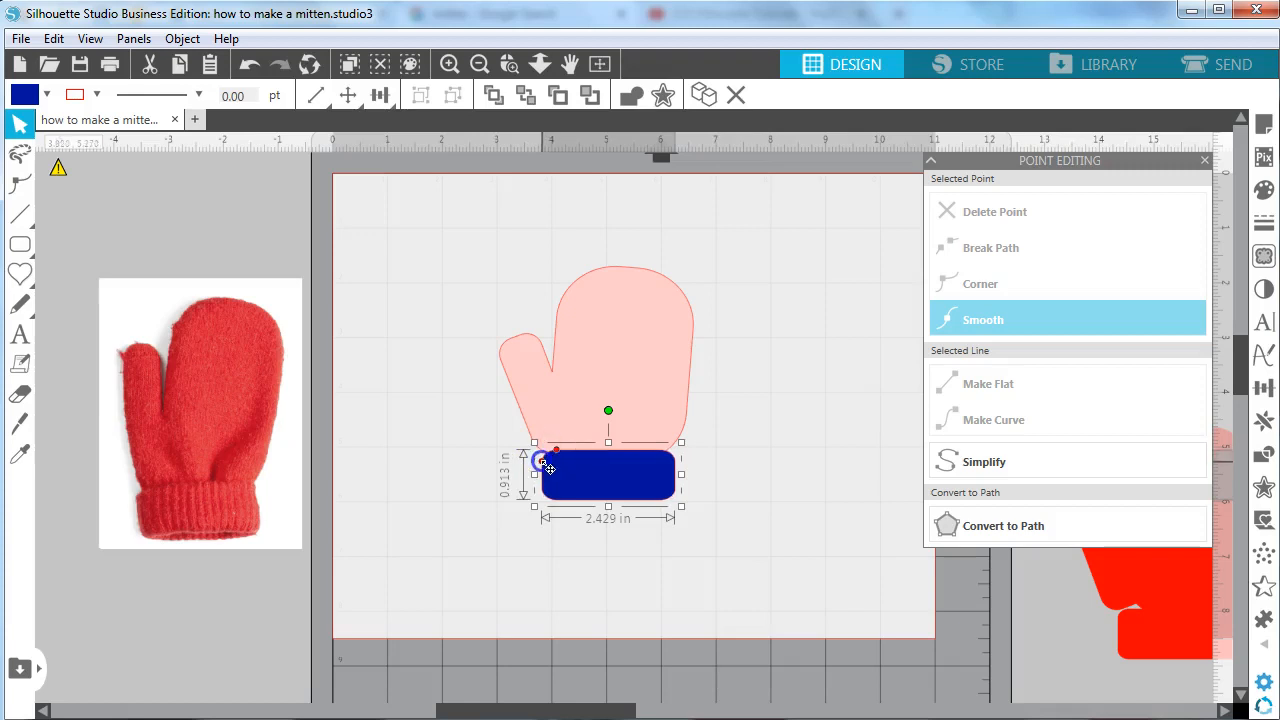
- Convert the blue cuff's rounded rectangle to a path and show its edit points
{"action": "left_click", "coordinate": [565, 570]}
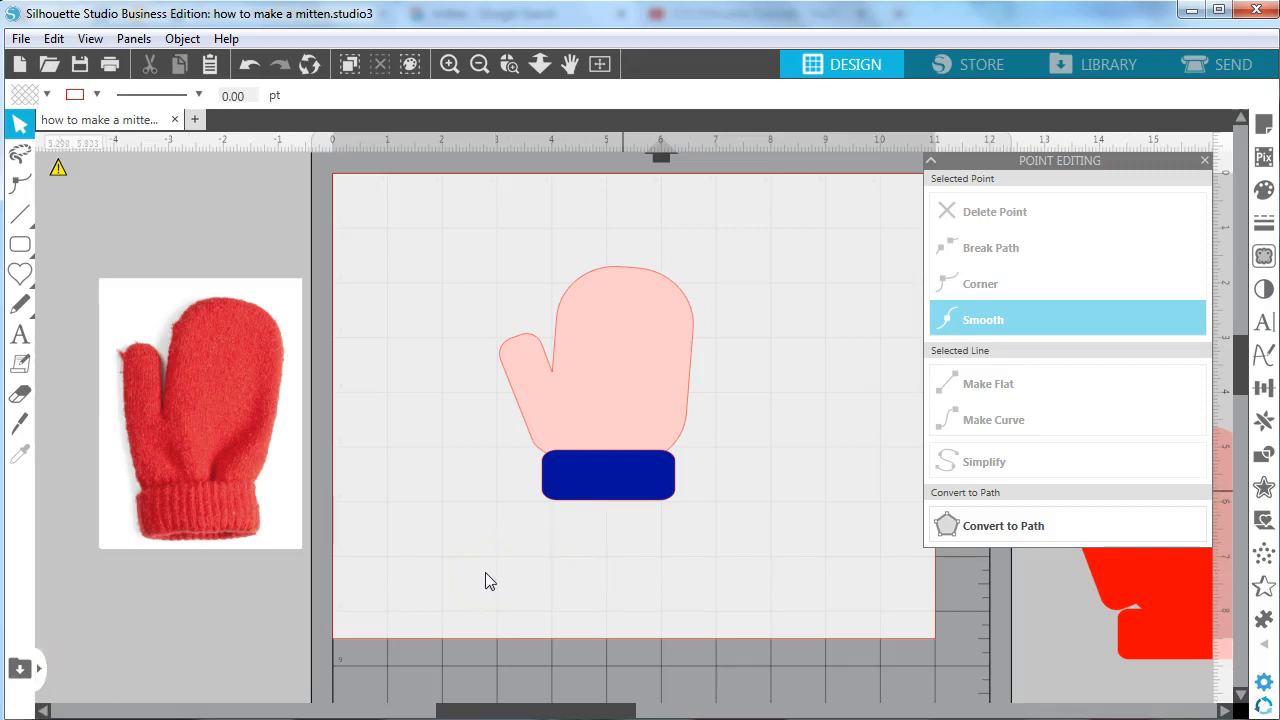
{"action": "left_click", "coordinate": [623, 491]}
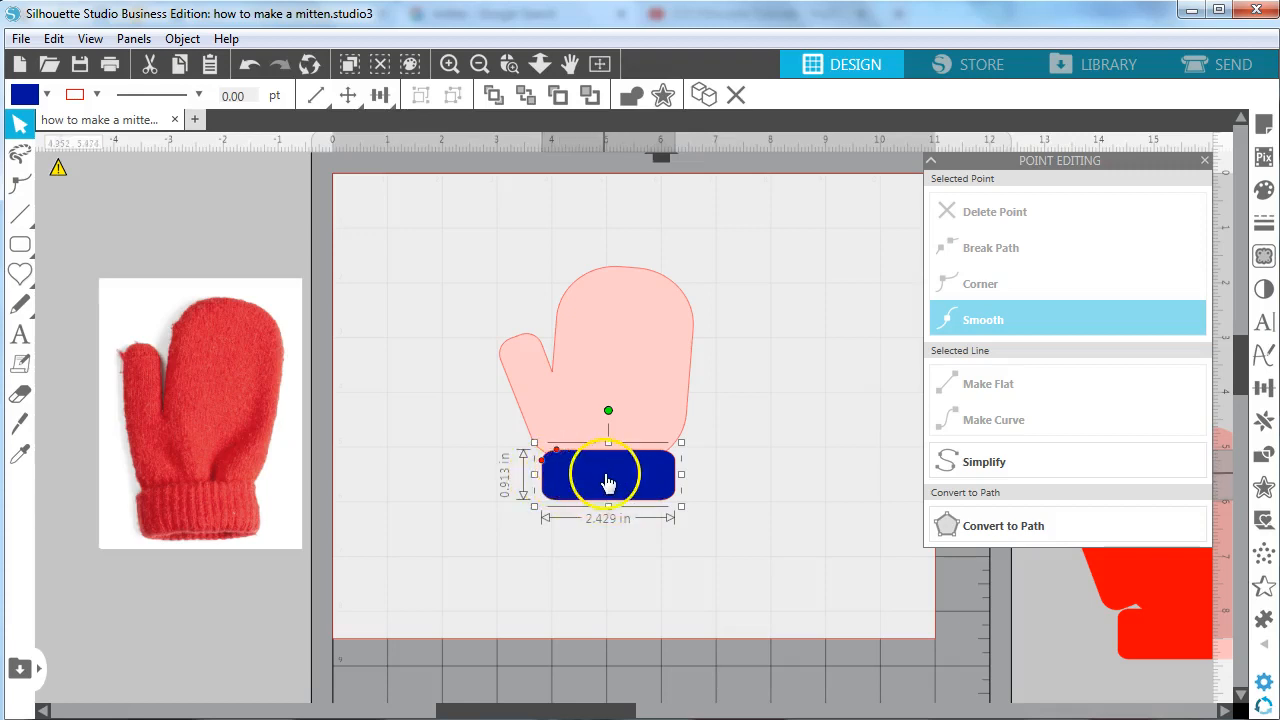
{"action": "left_click", "coordinate": [548, 480]}
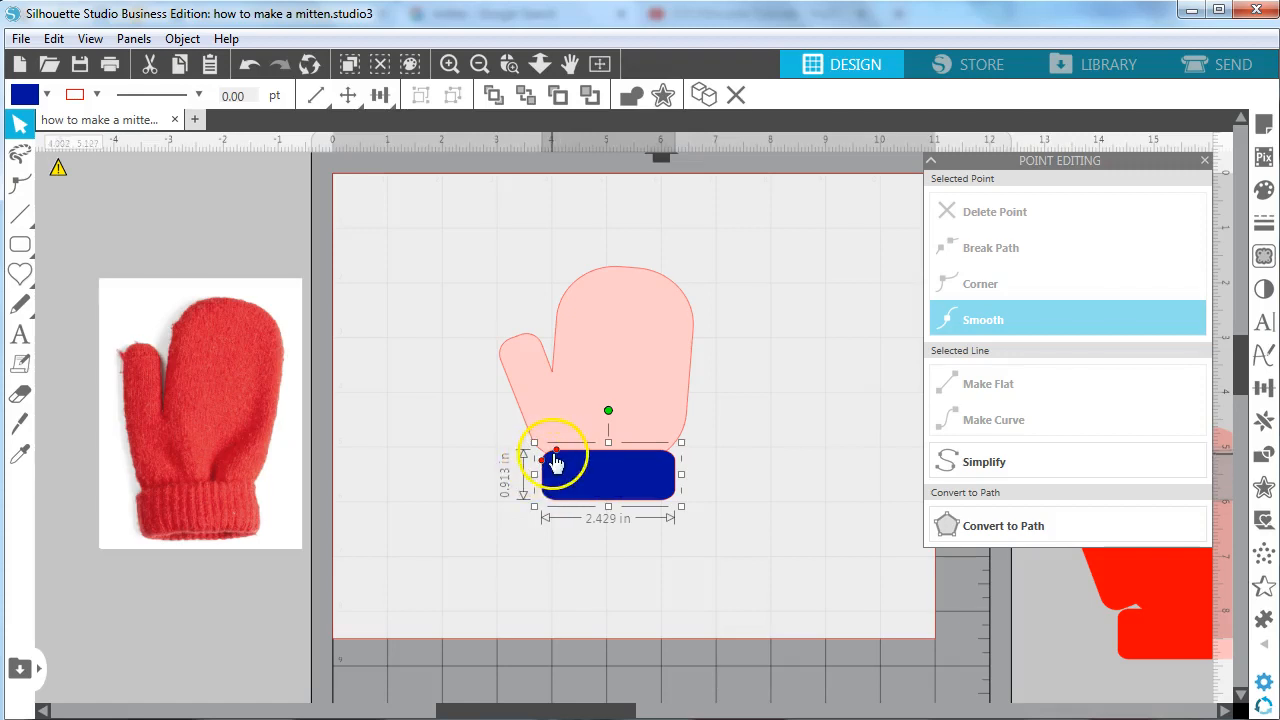
{"action": "right_click", "coordinate": [604, 470]}
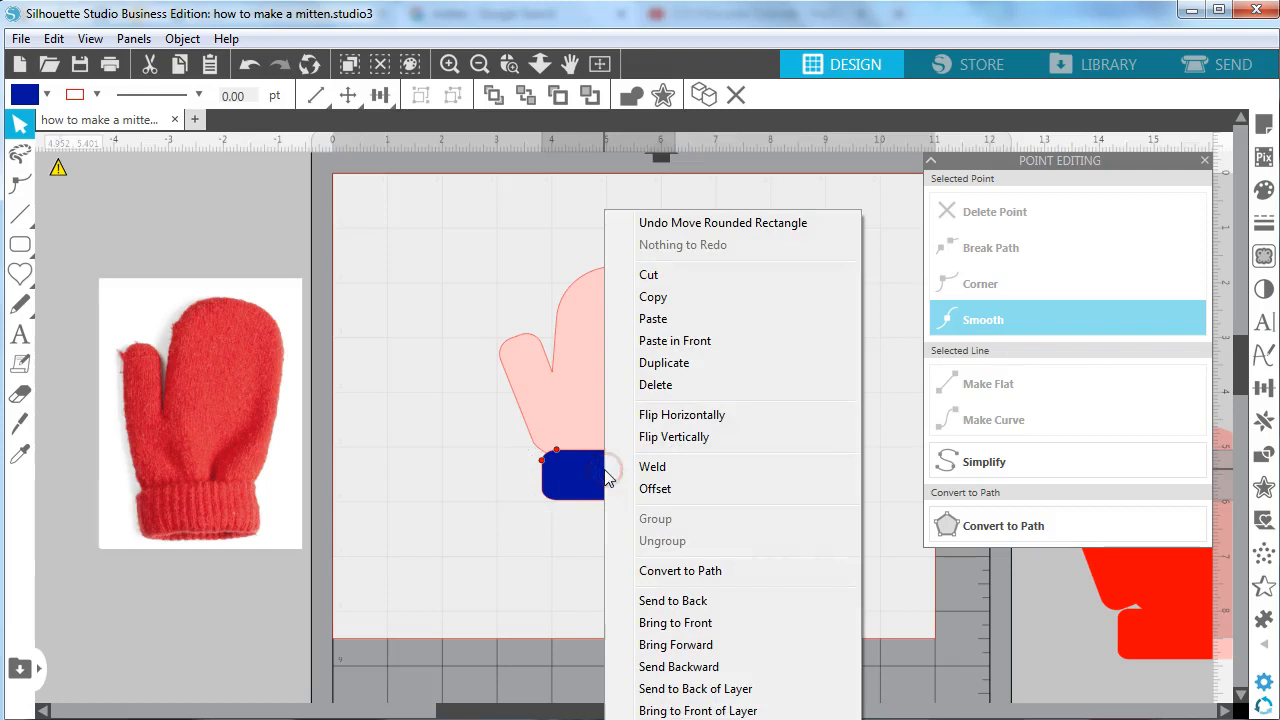
{"action": "left_click", "coordinate": [640, 568]}
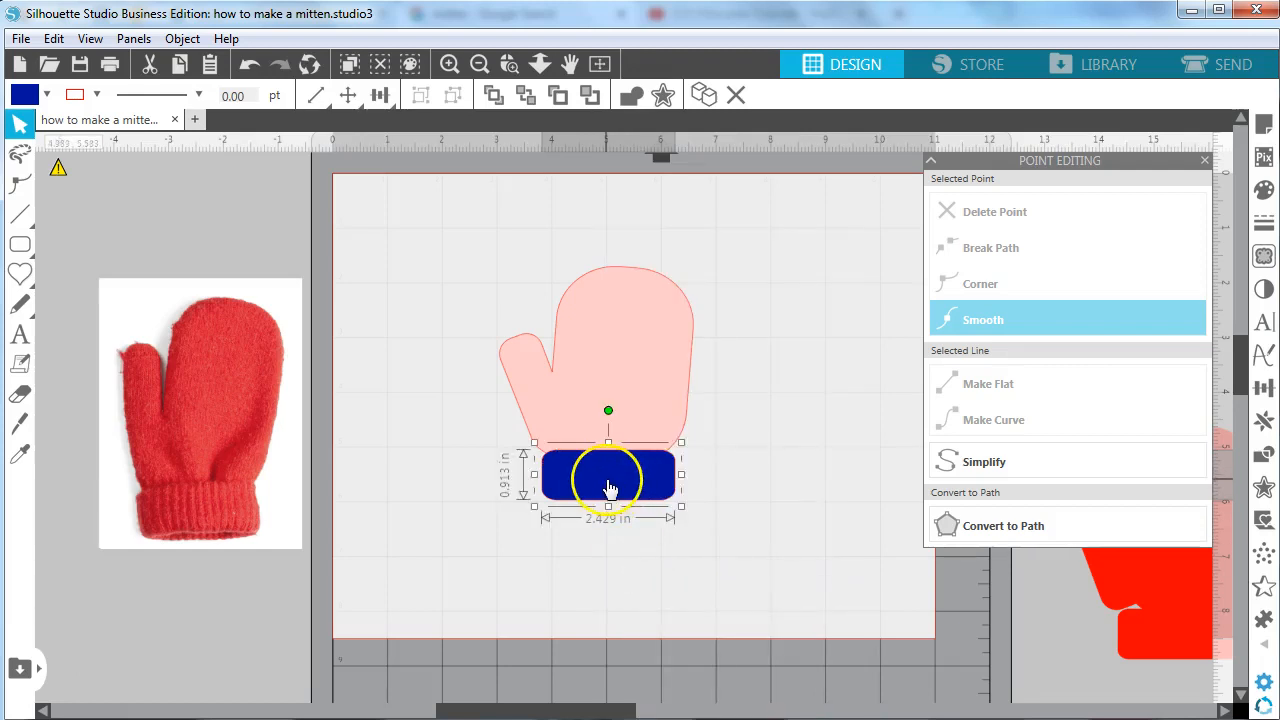
{"action": "left_click", "coordinate": [570, 518]}
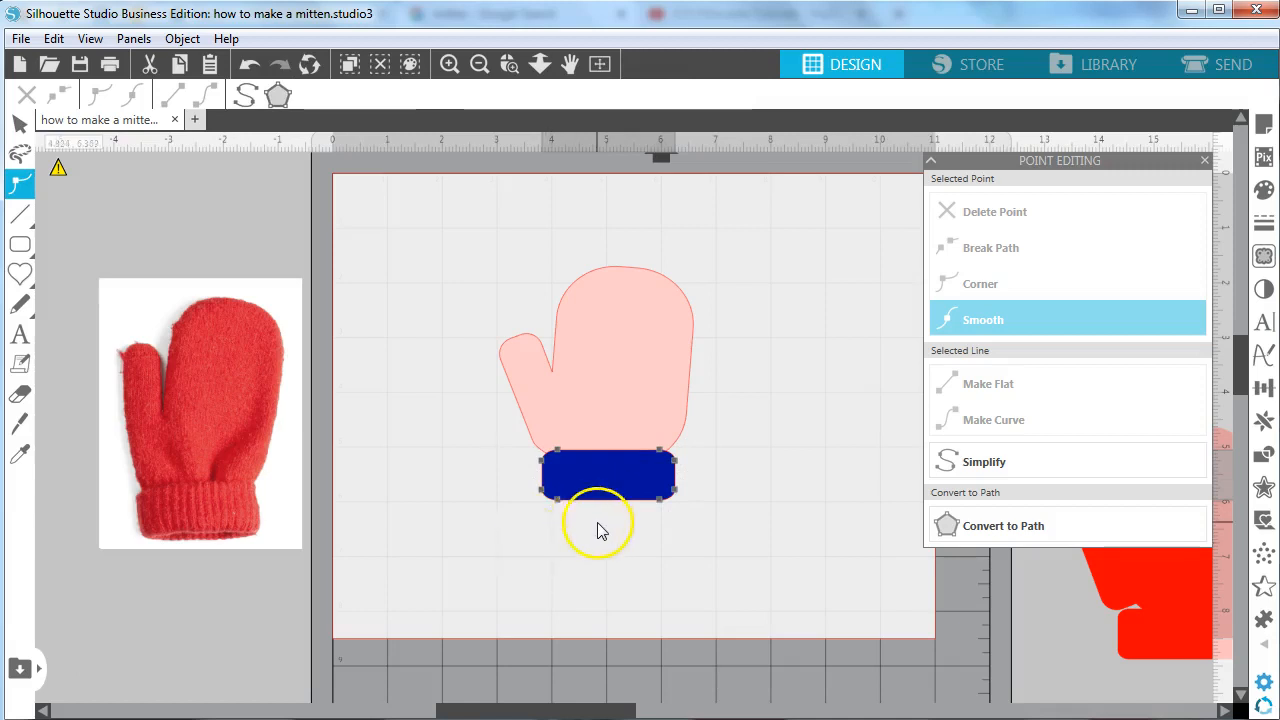
- Move the upper point on each side of the blue cuff slightly inward so the cuff narrows toward the mitten
{"action": "left_click", "coordinate": [511, 63]}
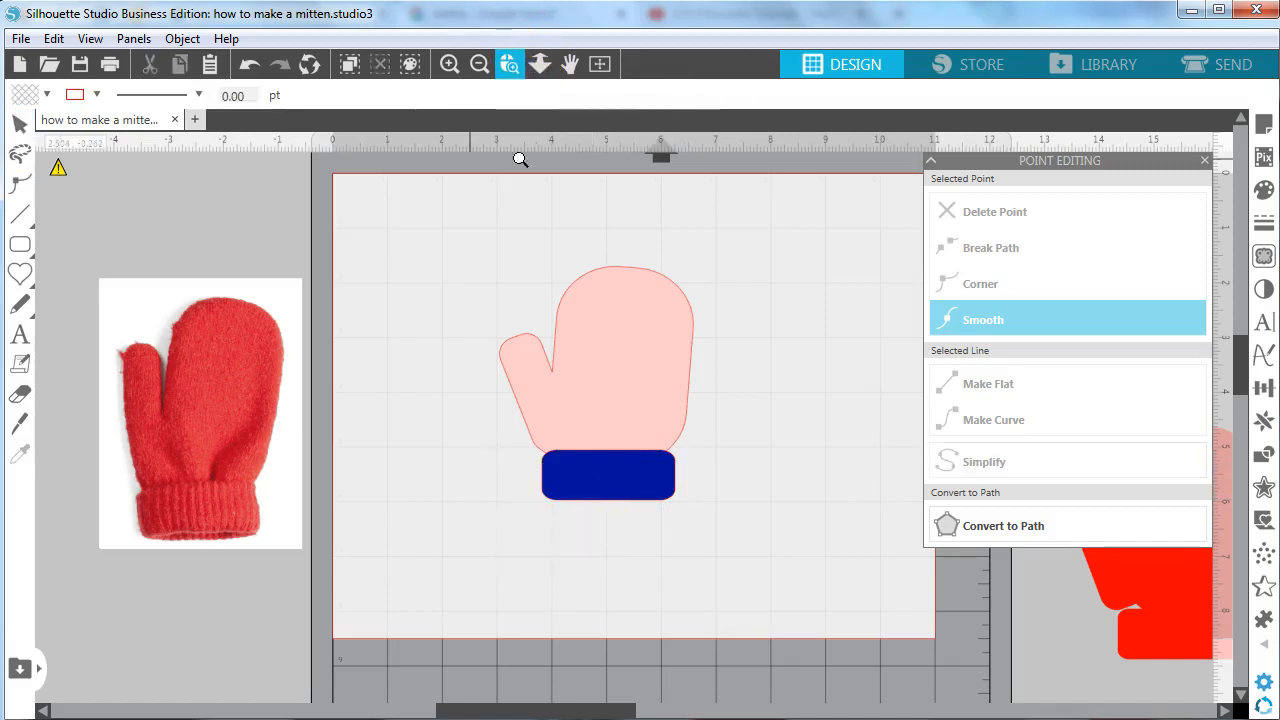
{"action": "left_click_drag", "start_coordinate": [515, 413], "coordinate": [717, 527]}
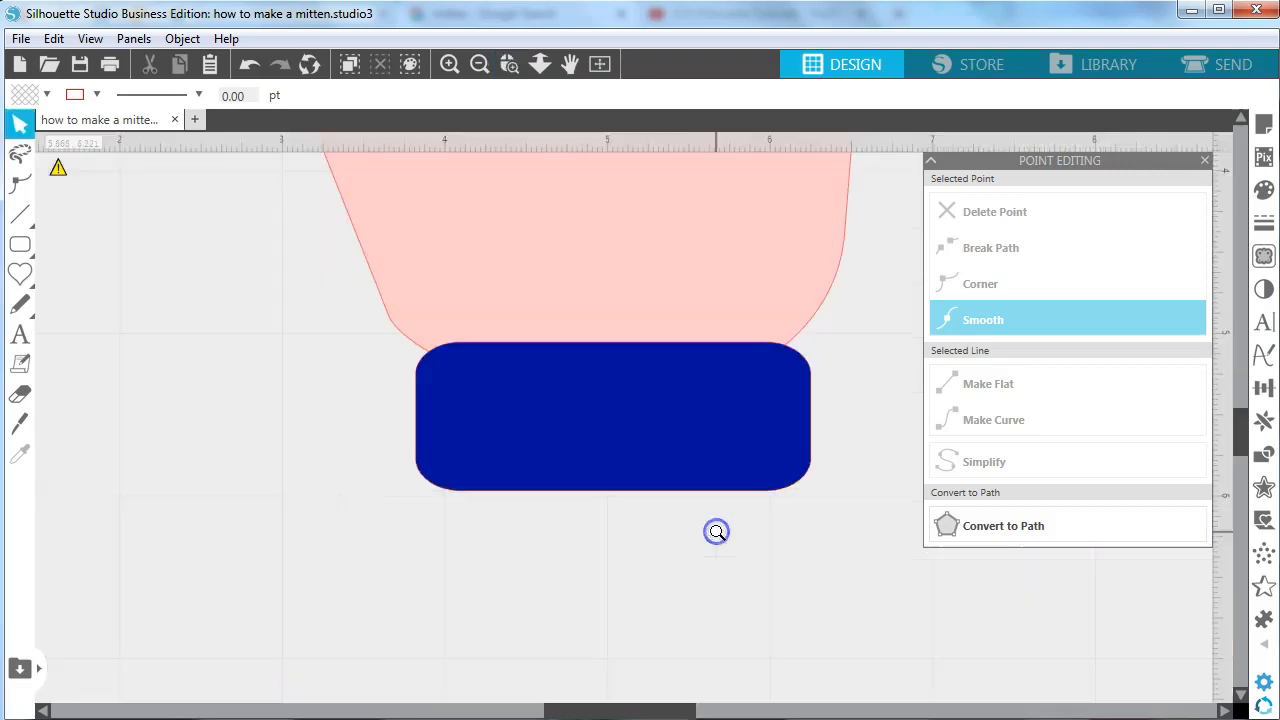
{"action": "double_click", "coordinate": [622, 439]}
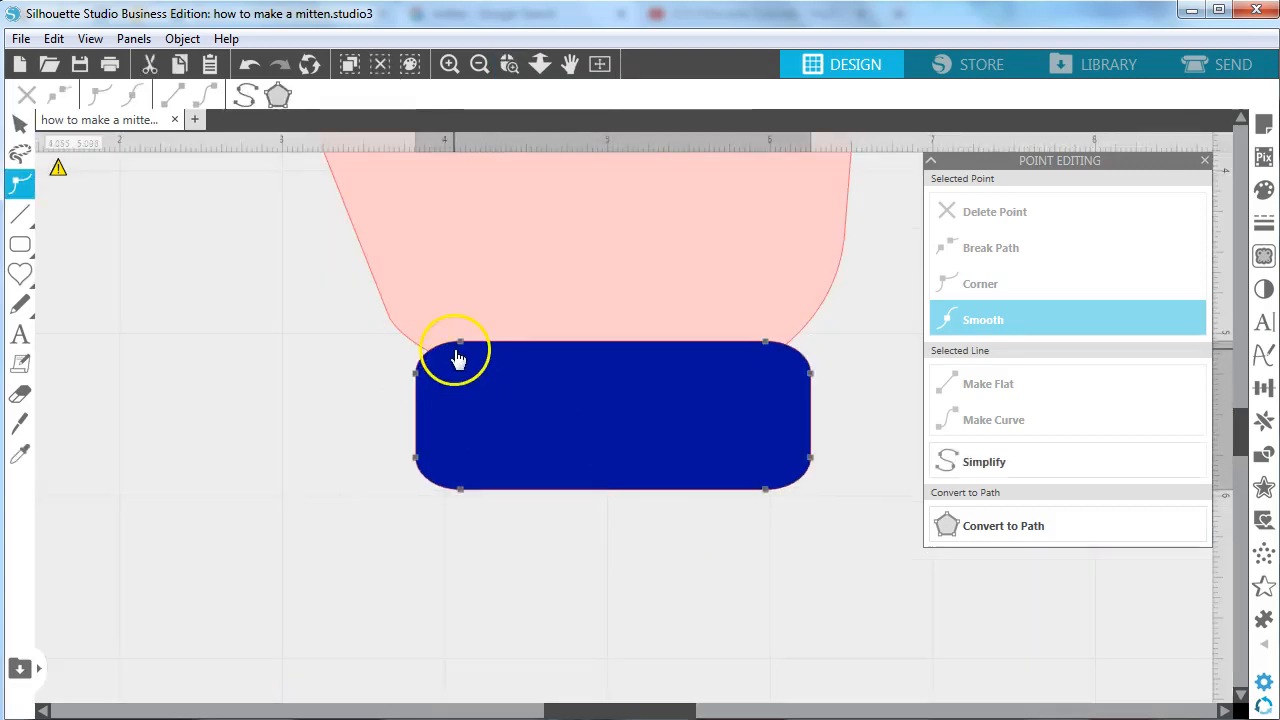
{"action": "left_click", "coordinate": [425, 375]}
{"action": "left_click", "coordinate": [416, 373]}
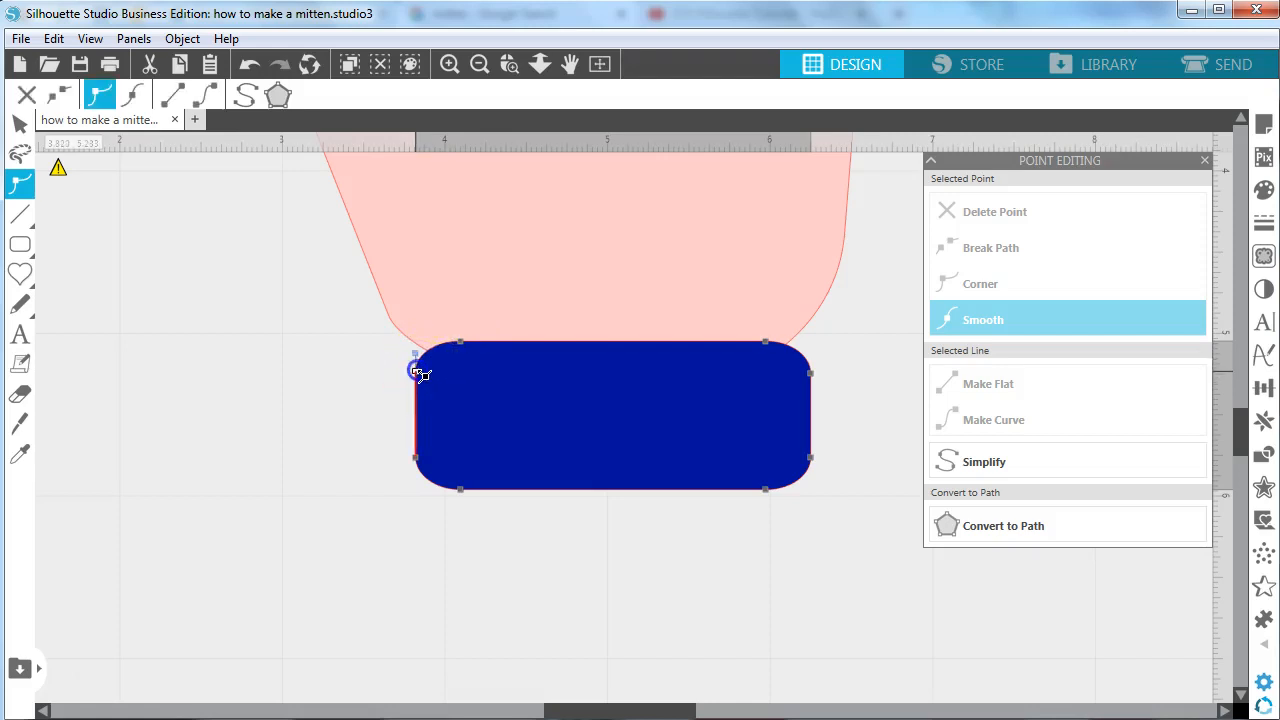
{"action": "left_click", "coordinate": [420, 370]}
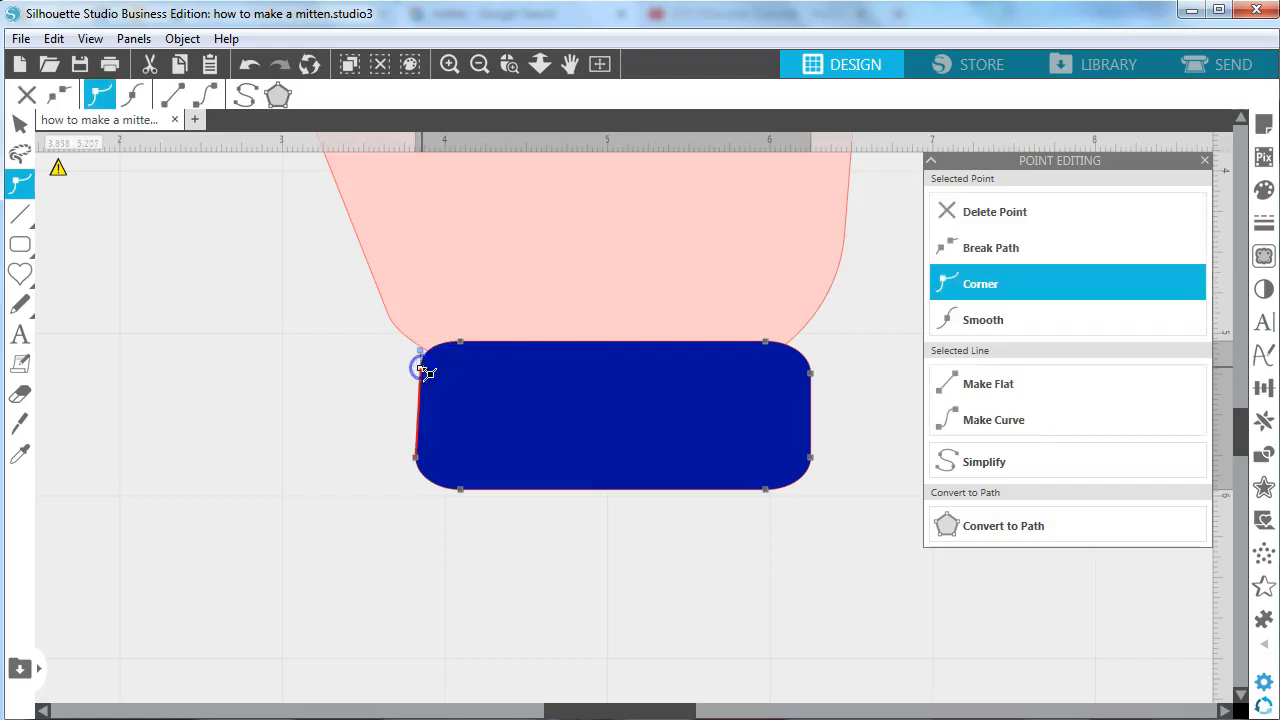
{"action": "left_click", "coordinate": [814, 375]}
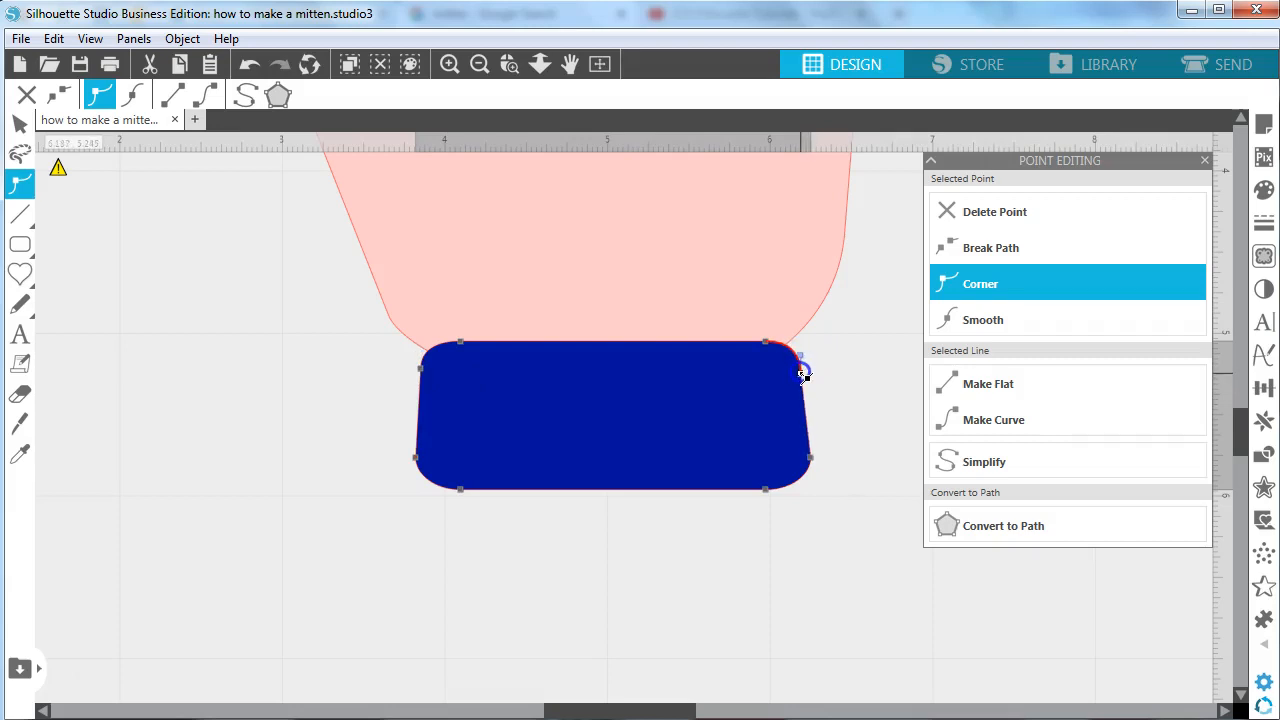
- Pull the cuff's two top-edge points toward its center and nudge both upper side points slightly upward
{"action": "left_click", "coordinate": [763, 343]}
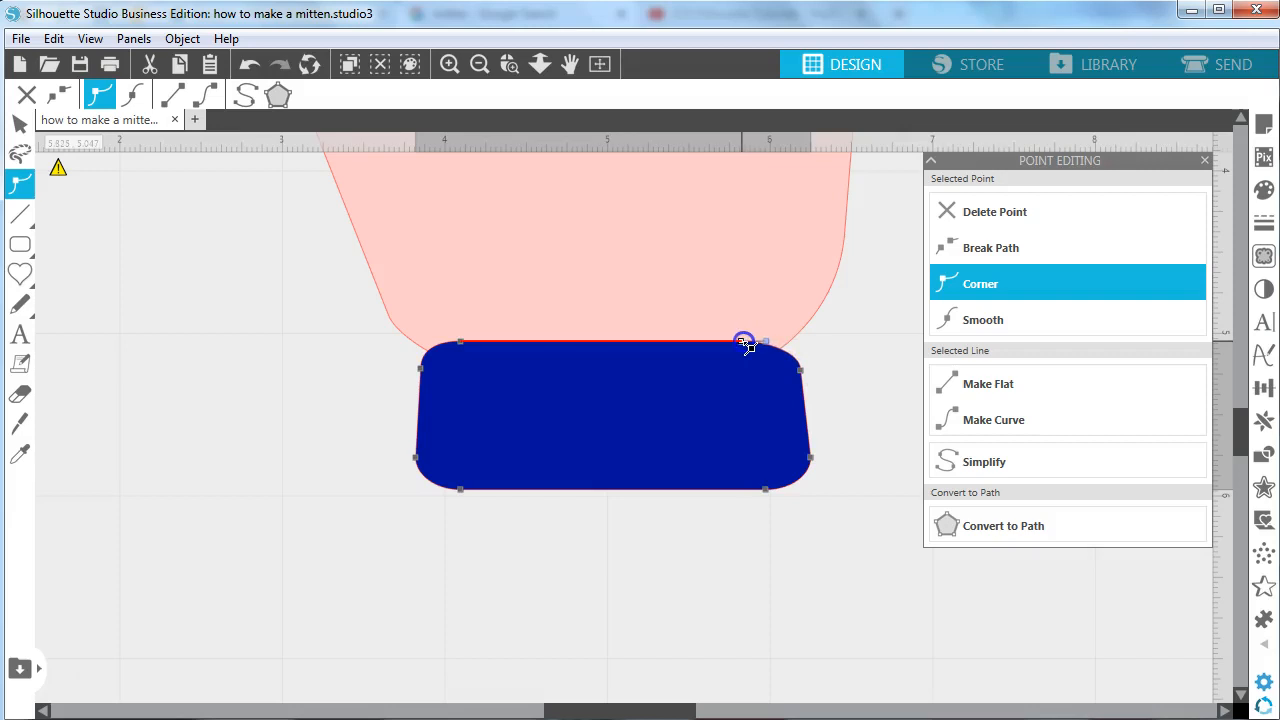
{"action": "left_click_drag", "start_coordinate": [460, 342], "coordinate": [487, 340]}
{"action": "left_click", "coordinate": [421, 368]}
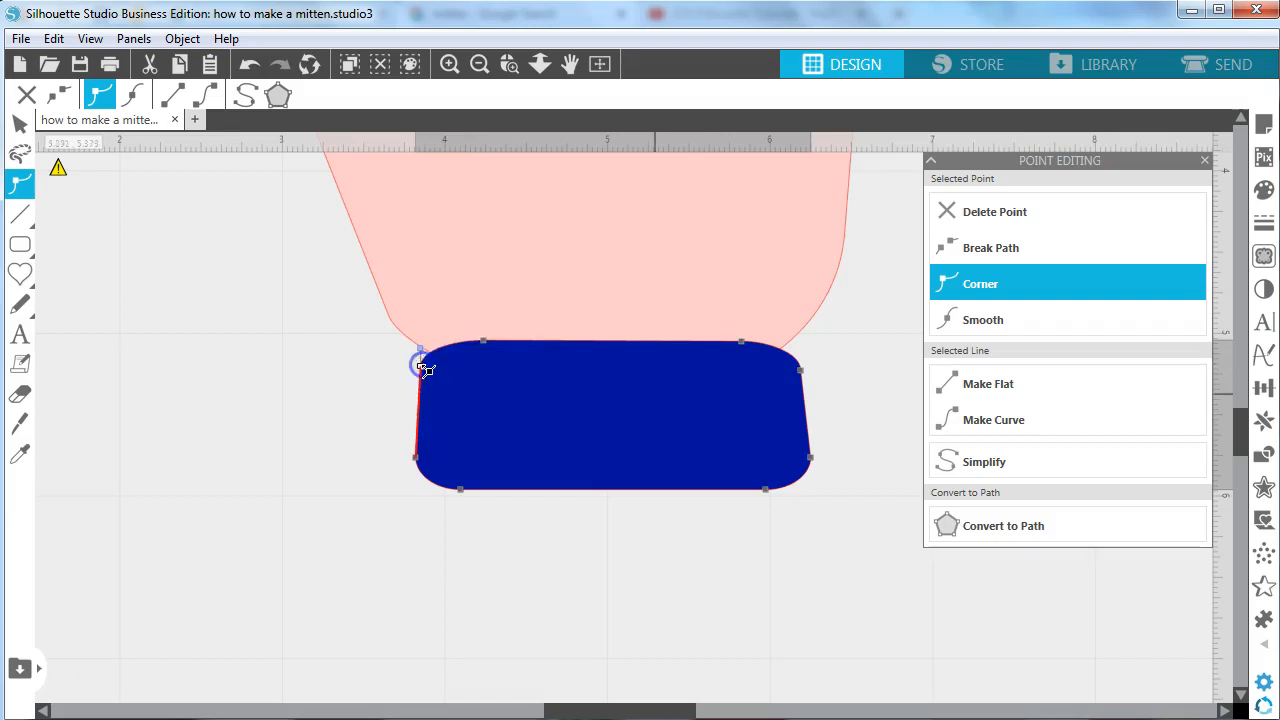
{"action": "left_click", "coordinate": [801, 369]}
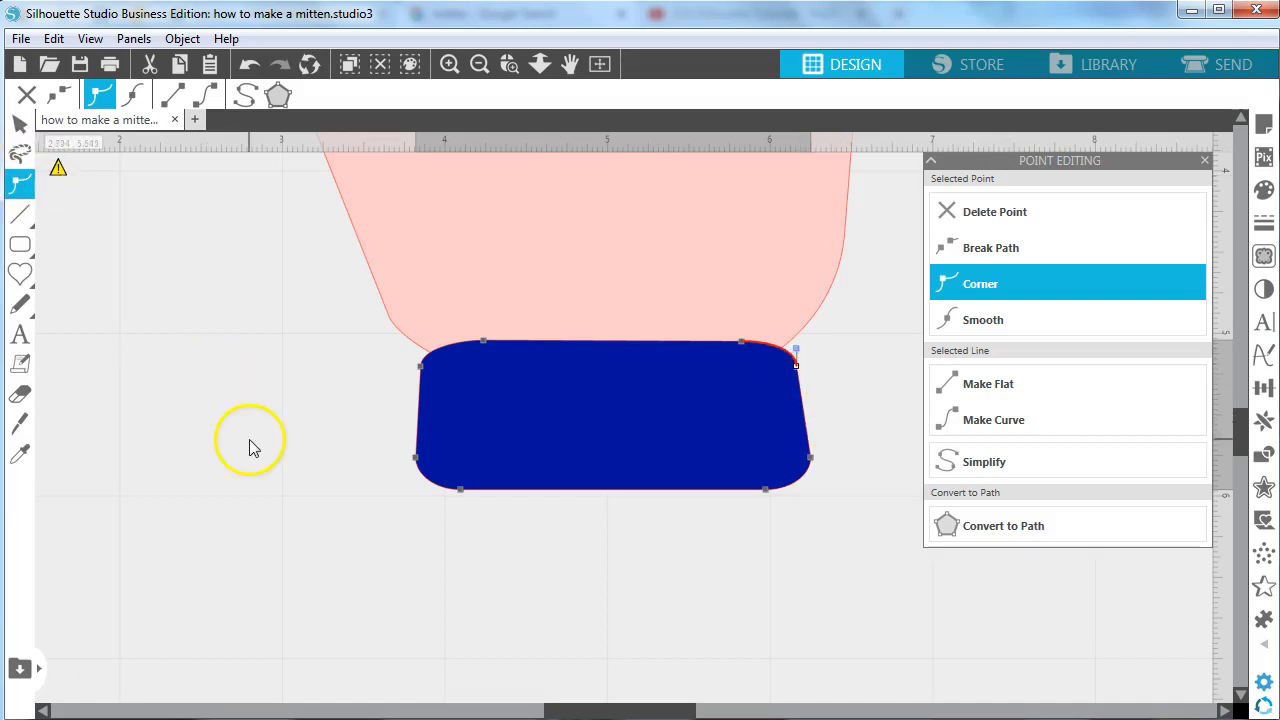
- Move the cuff's bottom-edge point opposite the thumb toward the center and both lower side points slightly inward
{"action": "left_click", "coordinate": [601, 64]}
{"action": "left_click", "coordinate": [677, 494]}
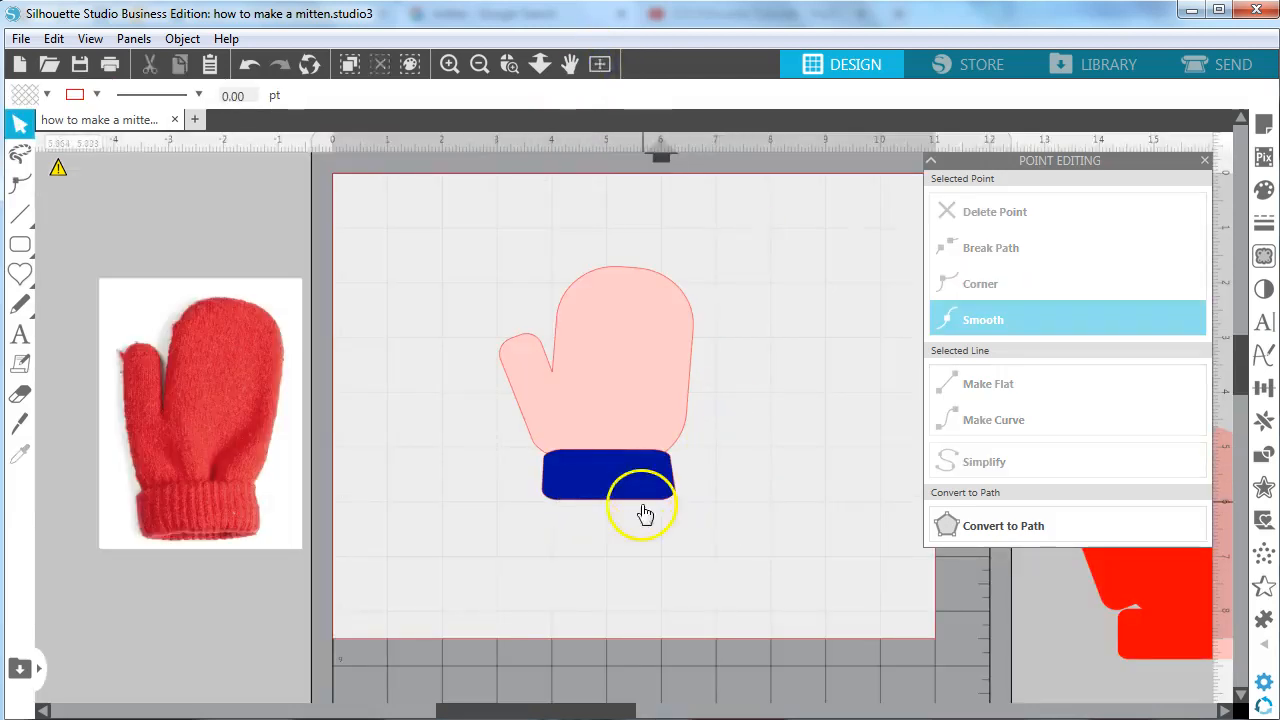
{"action": "double_click", "coordinate": [663, 484]}
{"action": "left_click", "coordinate": [641, 501]}
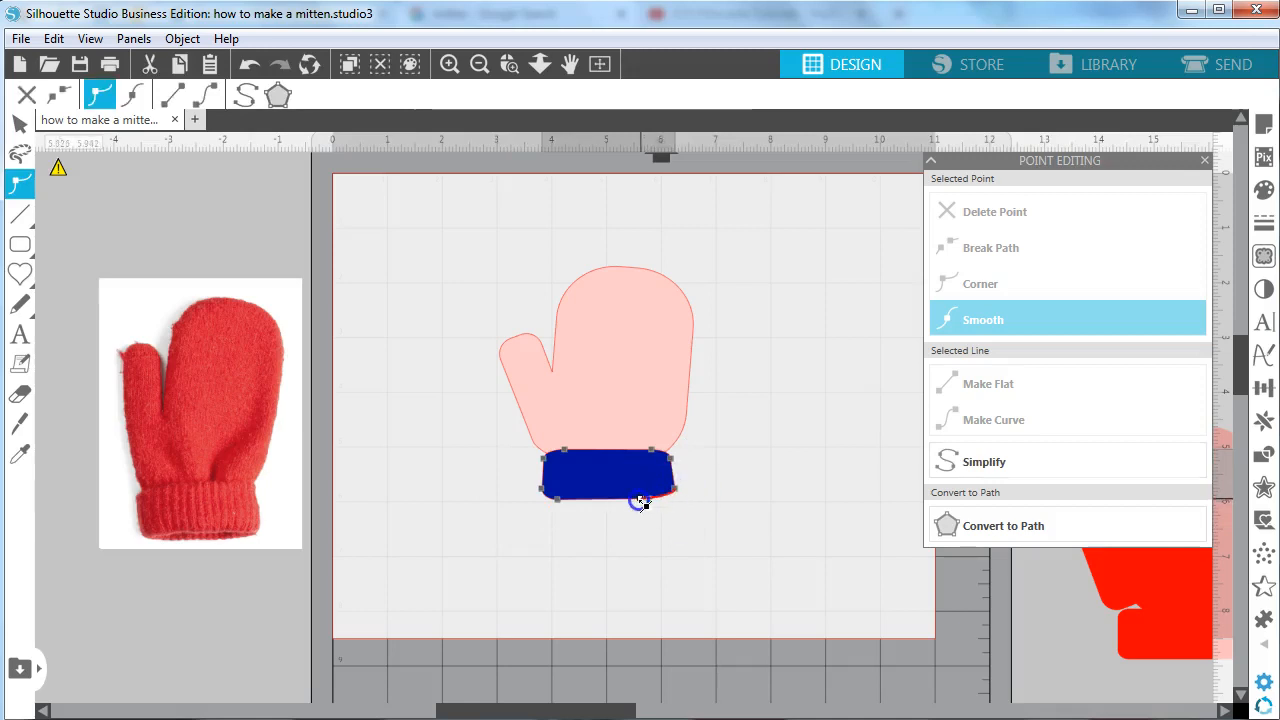
{"action": "left_click", "coordinate": [678, 494]}
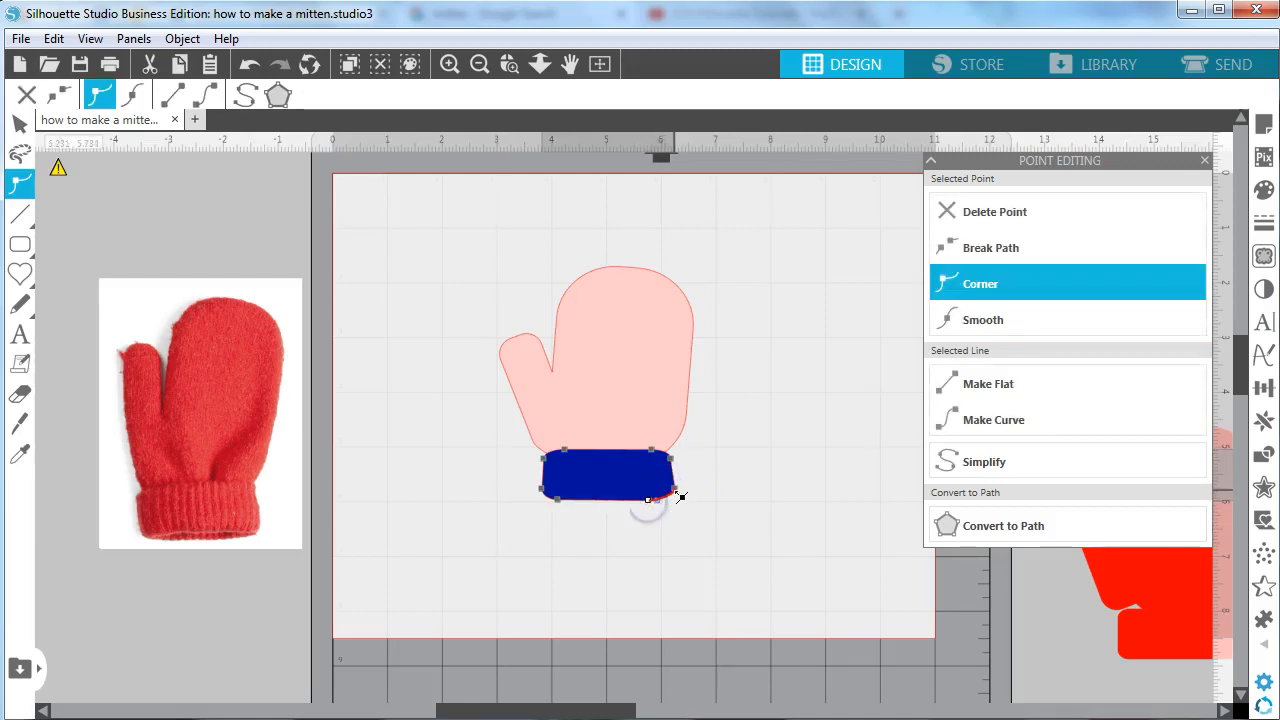
{"action": "left_click", "coordinate": [542, 488]}
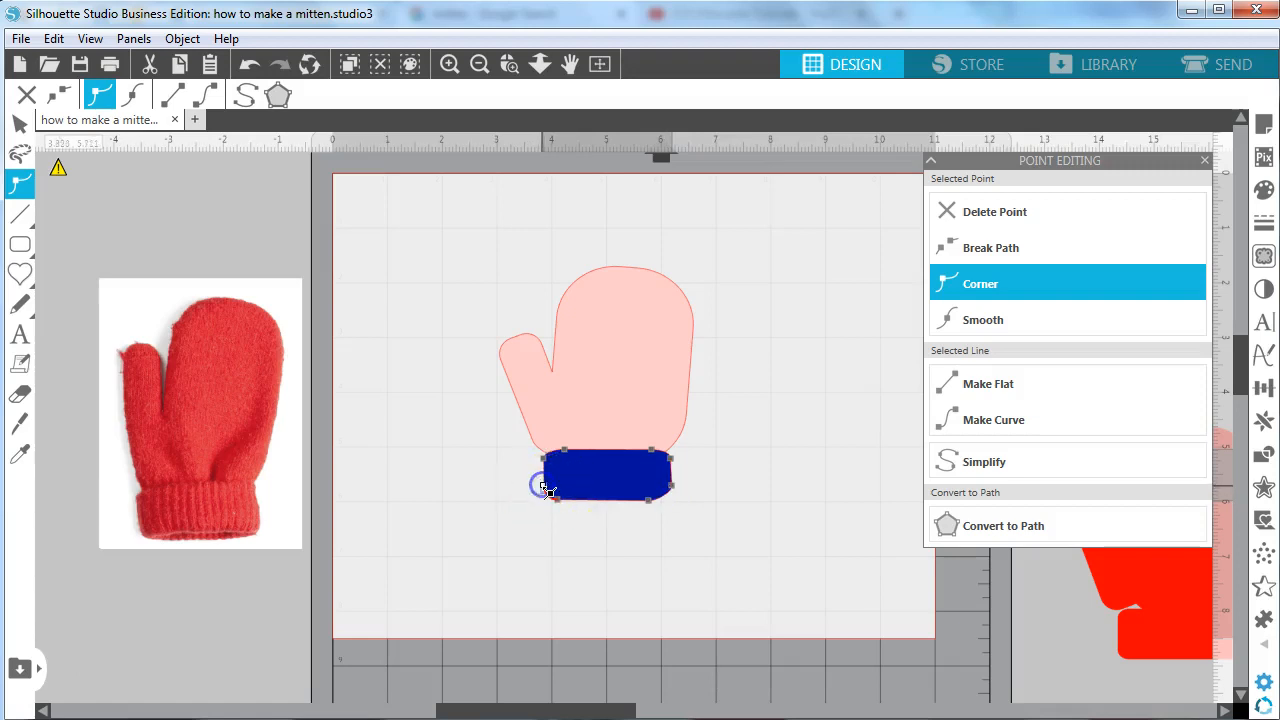
{"action": "left_click", "coordinate": [580, 518]}
- Make the cuff's lower side point opposite the thumb smooth and nudge it slightly down and outward
{"action": "double_click", "coordinate": [674, 489]}
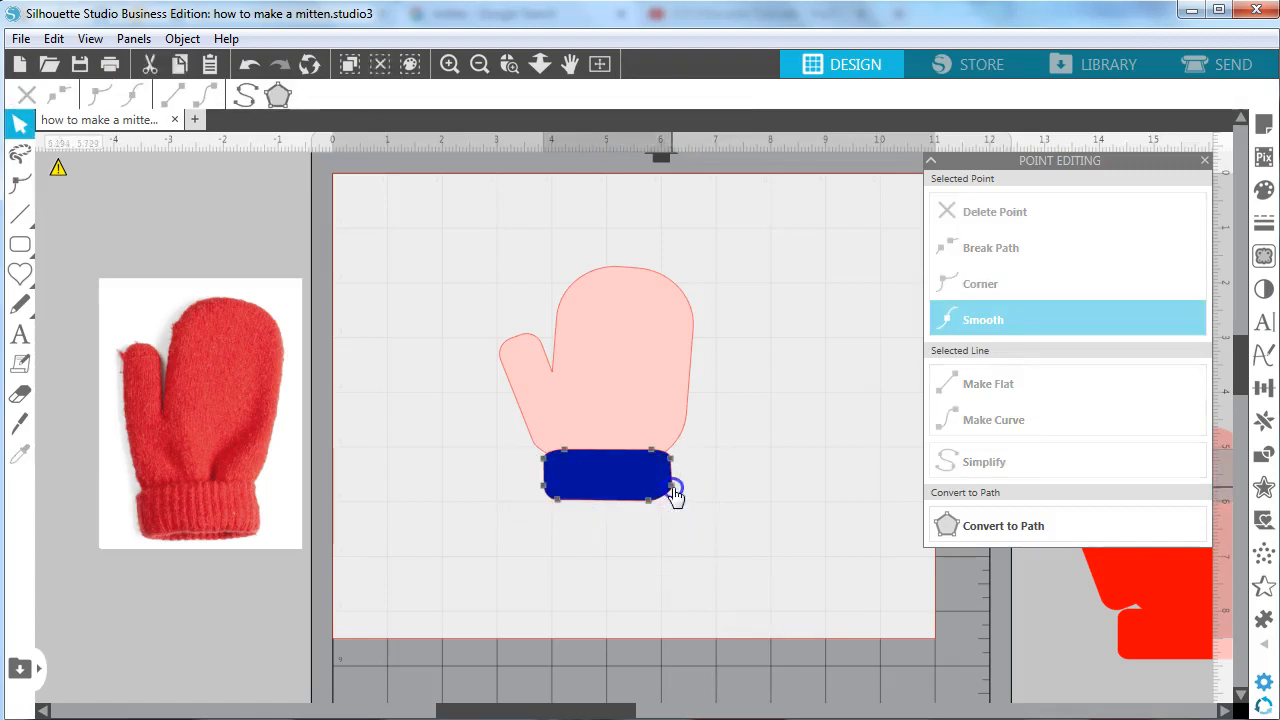
{"action": "left_click", "coordinate": [676, 490]}
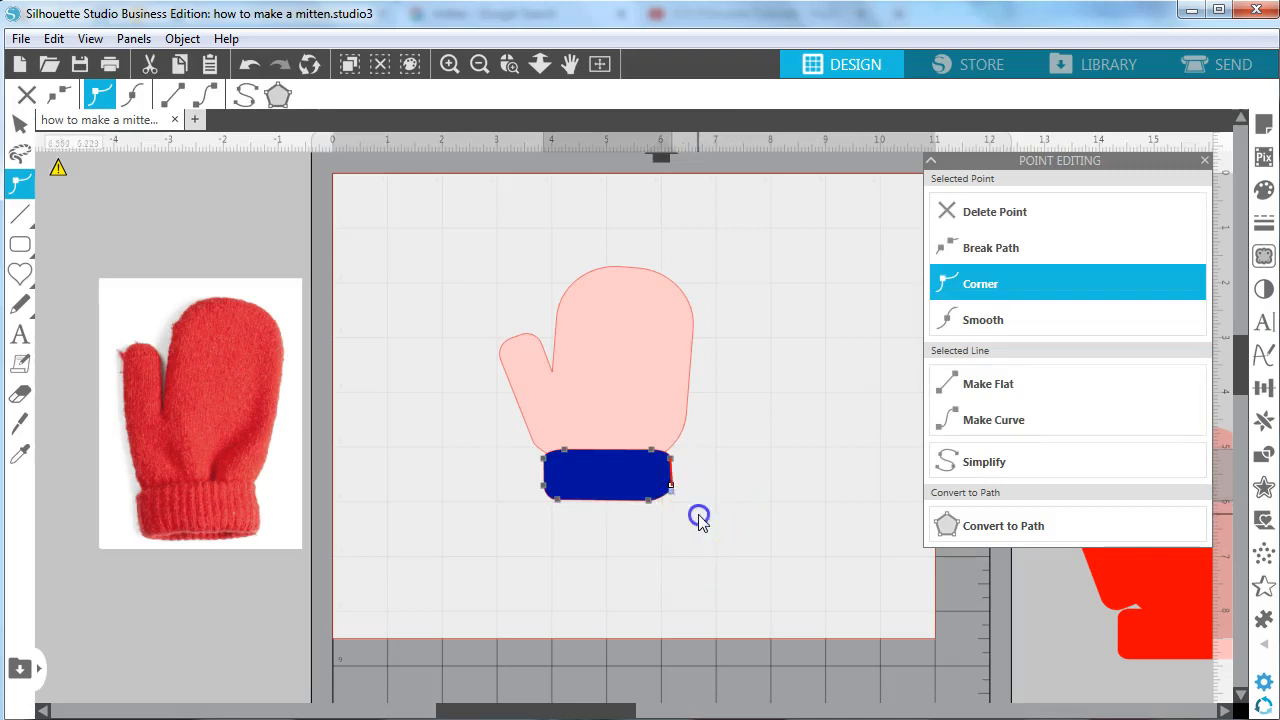
{"action": "left_click", "coordinate": [731, 590]}
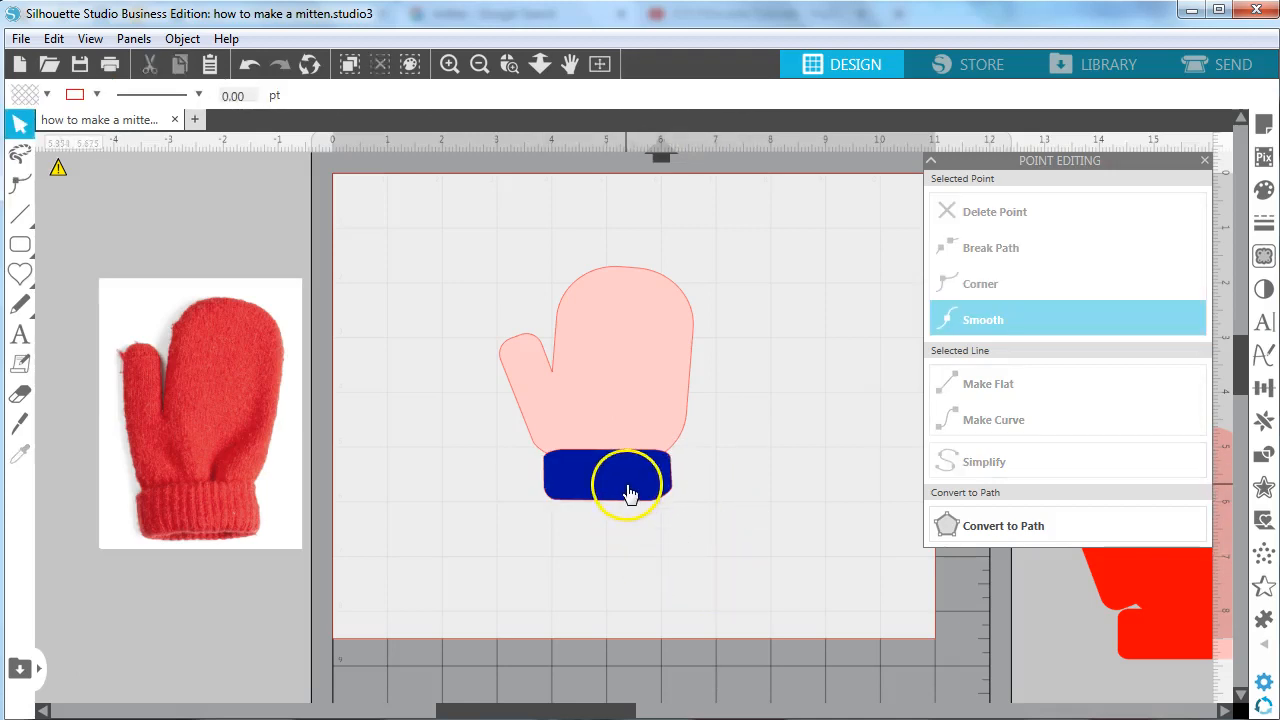
{"action": "left_click", "coordinate": [510, 66]}
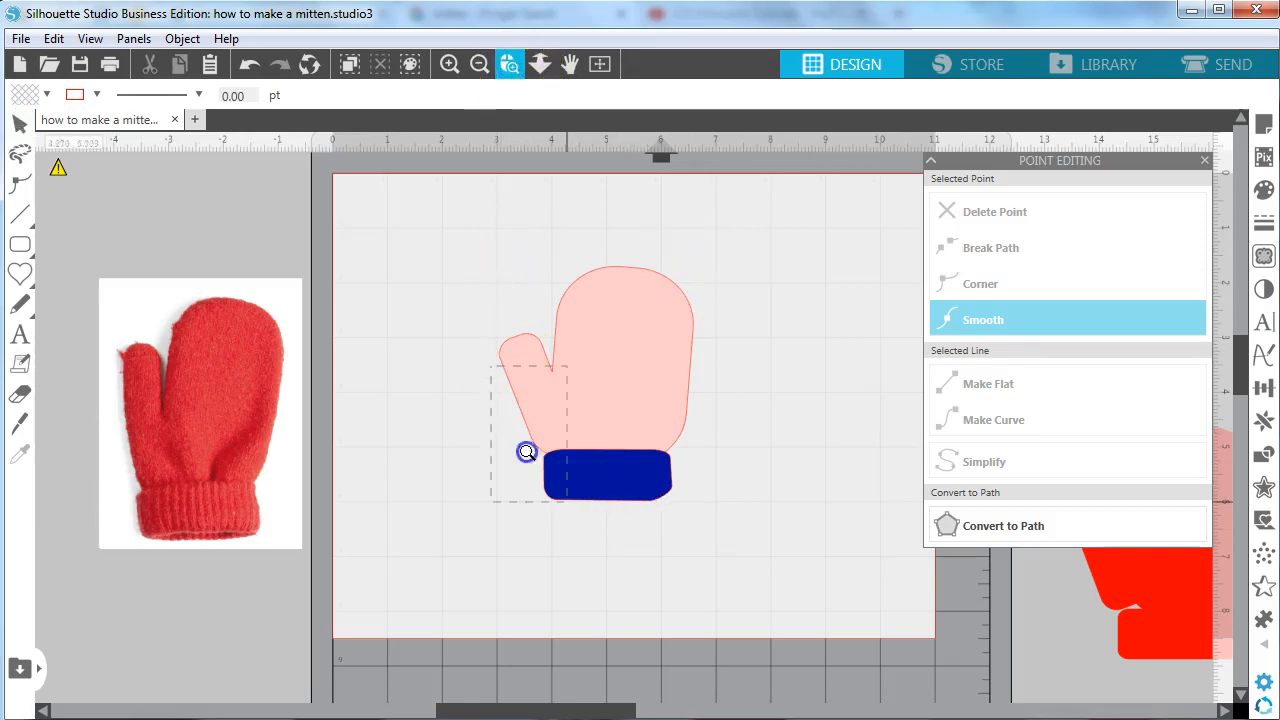
{"action": "left_click_drag", "start_coordinate": [693, 557], "coordinate": [711, 557]}
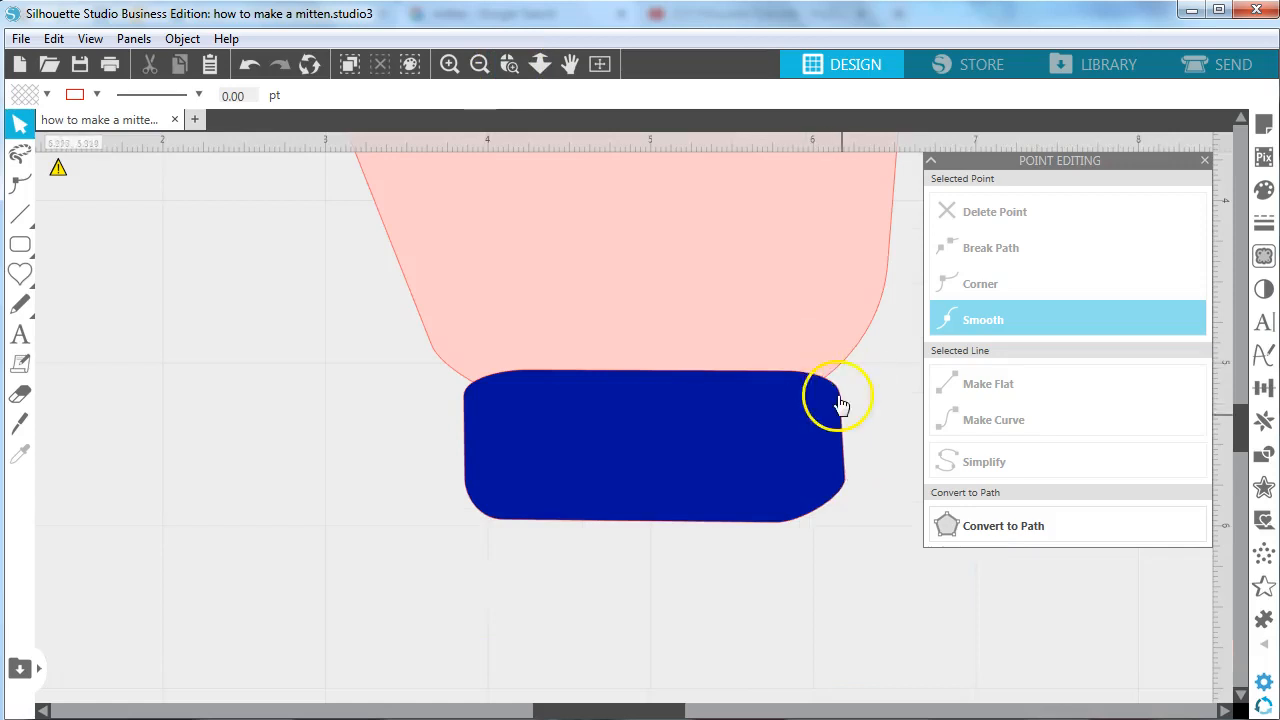
{"action": "double_click", "coordinate": [844, 486]}
{"action": "left_click", "coordinate": [846, 481]}
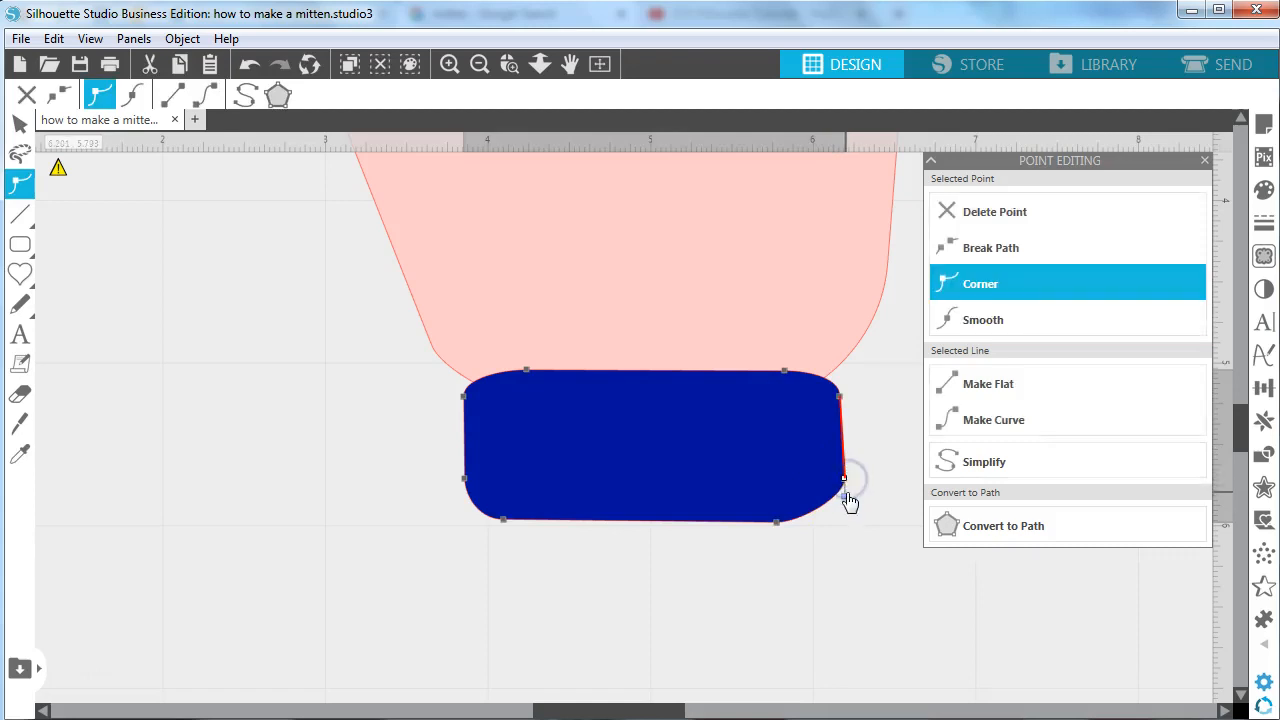
{"action": "left_click", "coordinate": [1000, 330]}
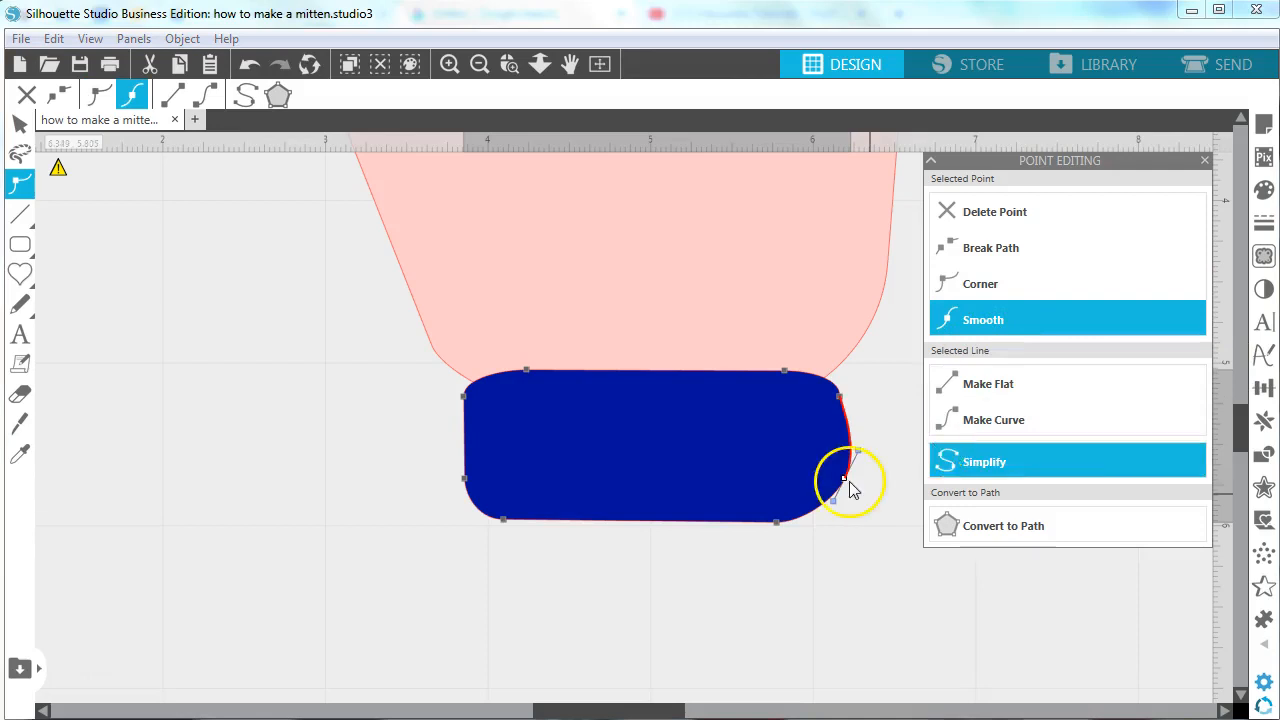
{"action": "left_click_drag", "start_coordinate": [846, 483], "coordinate": [848, 485]}
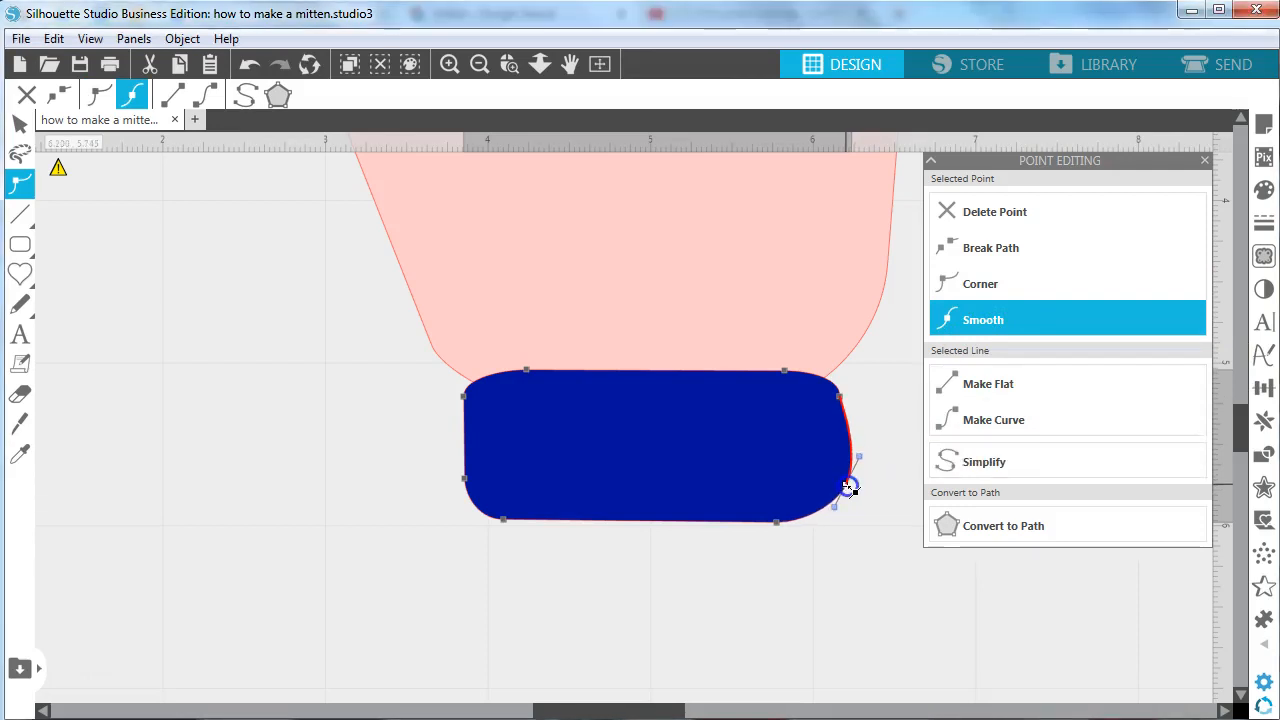
{"action": "left_click", "coordinate": [598, 64]}
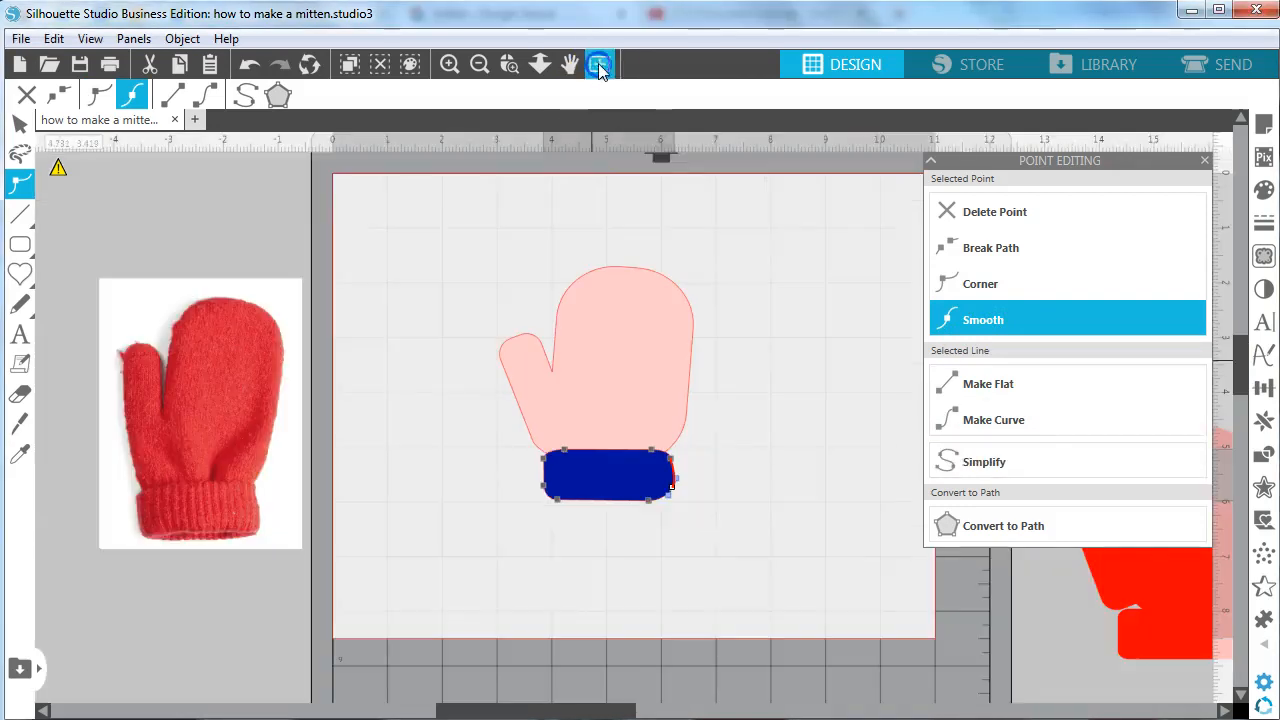
{"action": "left_click", "coordinate": [703, 432]}
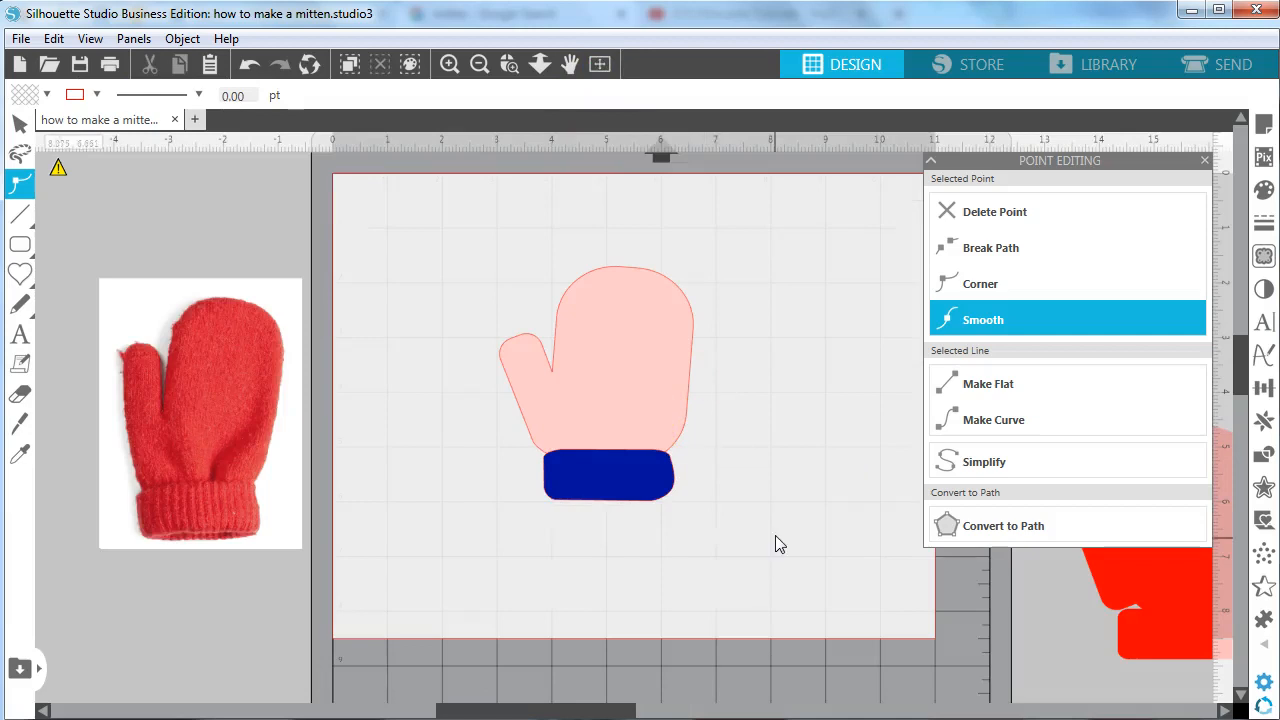
- Lower the cuff's smoothed side point slightly and move the thumb-side bottom-edge point toward the center
{"action": "double_click", "coordinate": [672, 500]}
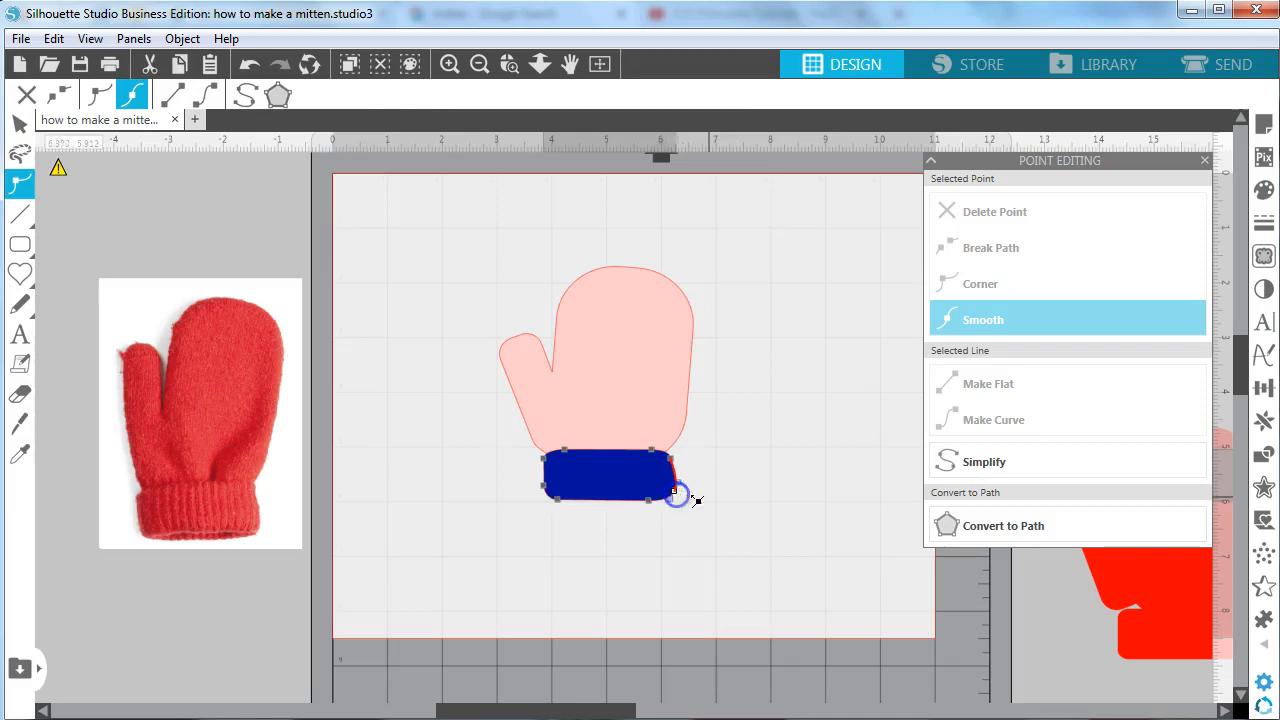
{"action": "left_click", "coordinate": [710, 500]}
{"action": "double_click", "coordinate": [640, 497]}
{"action": "left_click", "coordinate": [563, 505]}
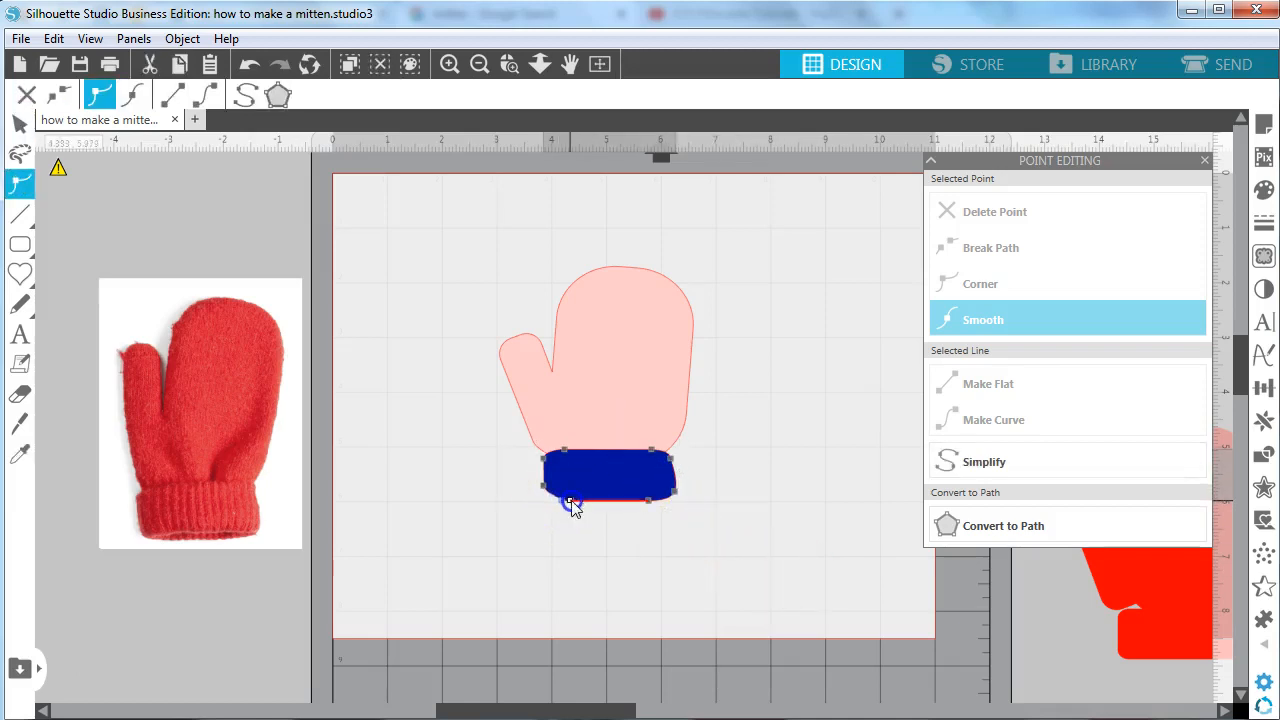
- Shift the cuff's lower side point on the thumb side slightly down and outward, and make it smooth
{"action": "left_click", "coordinate": [553, 496]}
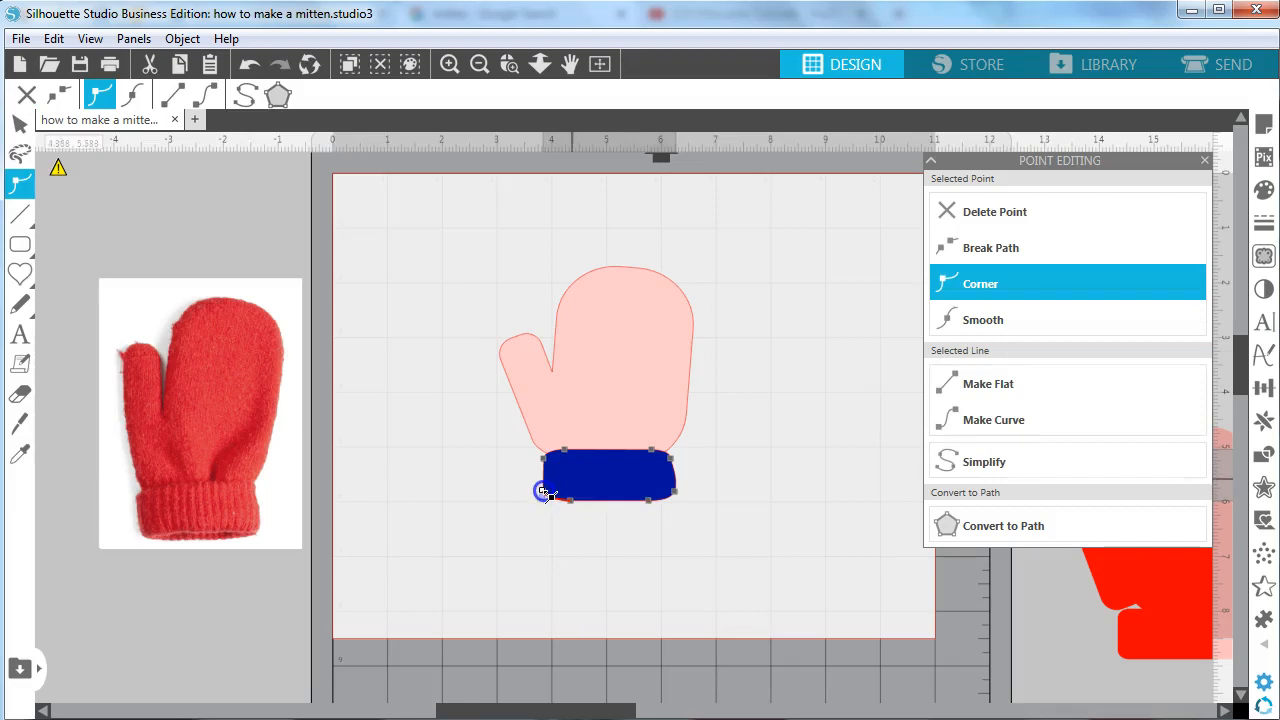
{"action": "left_click", "coordinate": [996, 326]}
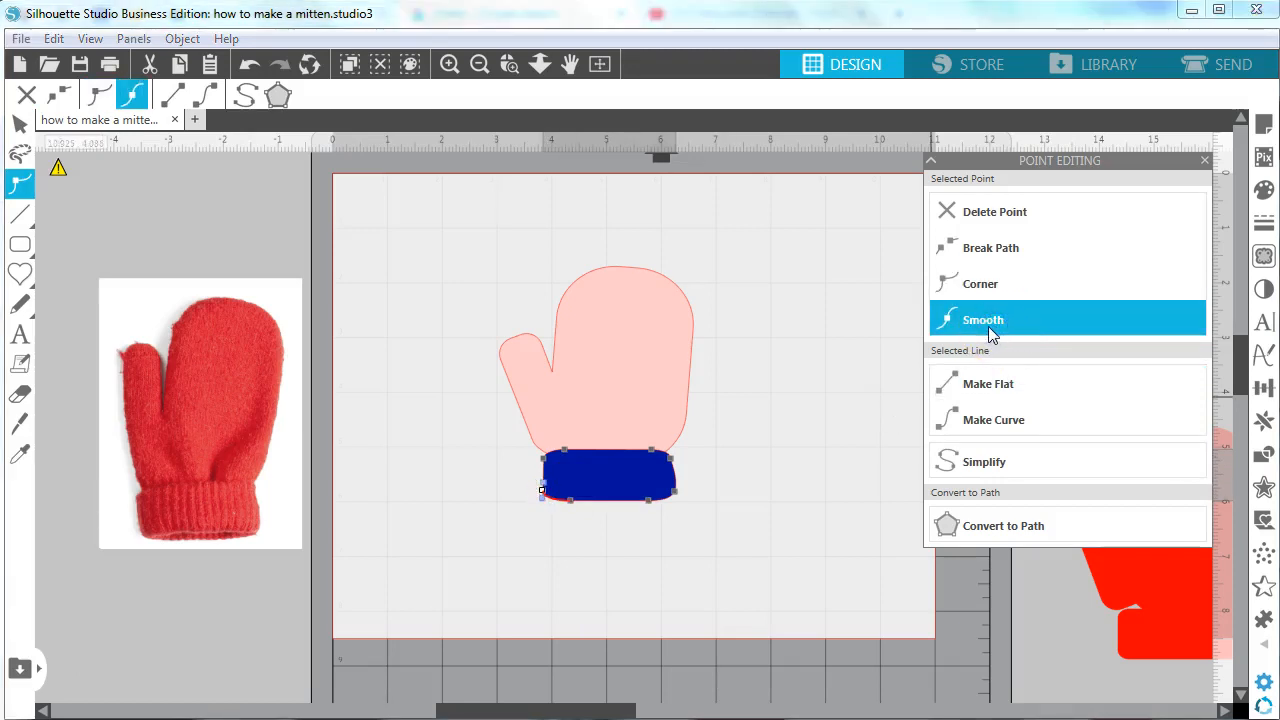
{"action": "left_click", "coordinate": [969, 419]}
{"action": "left_click", "coordinate": [984, 317]}
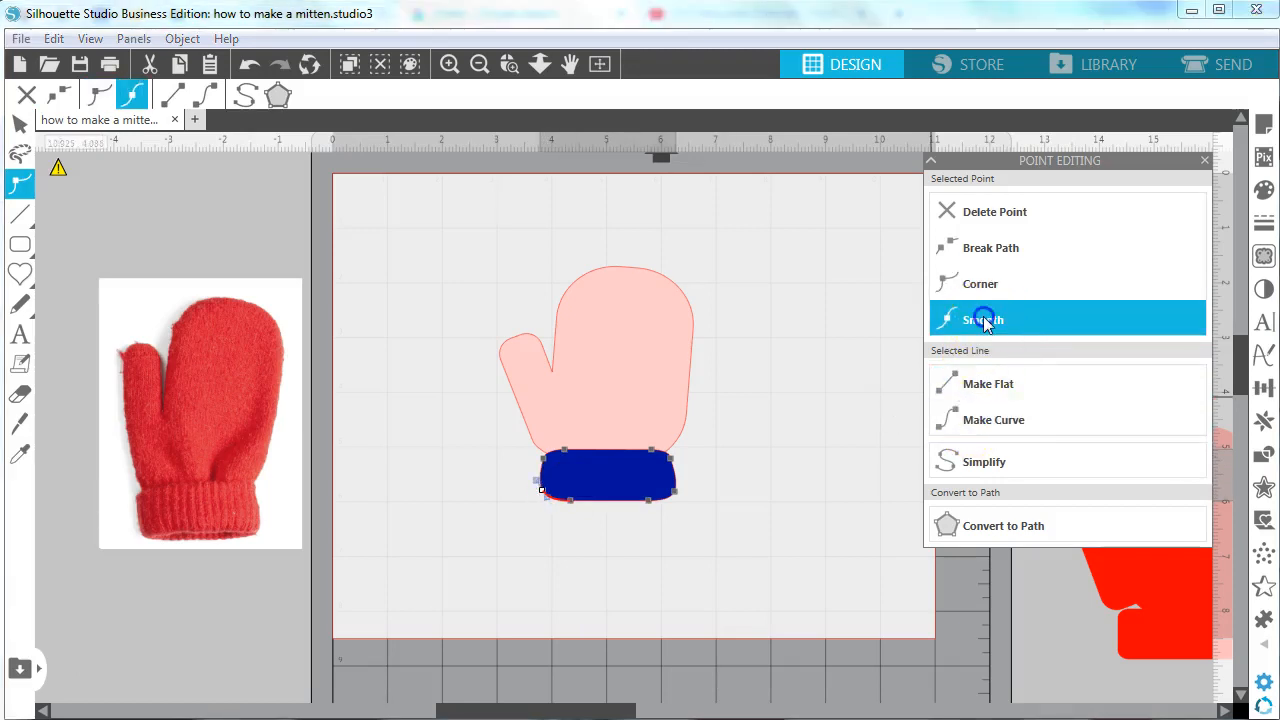
{"action": "left_click", "coordinate": [673, 528]}
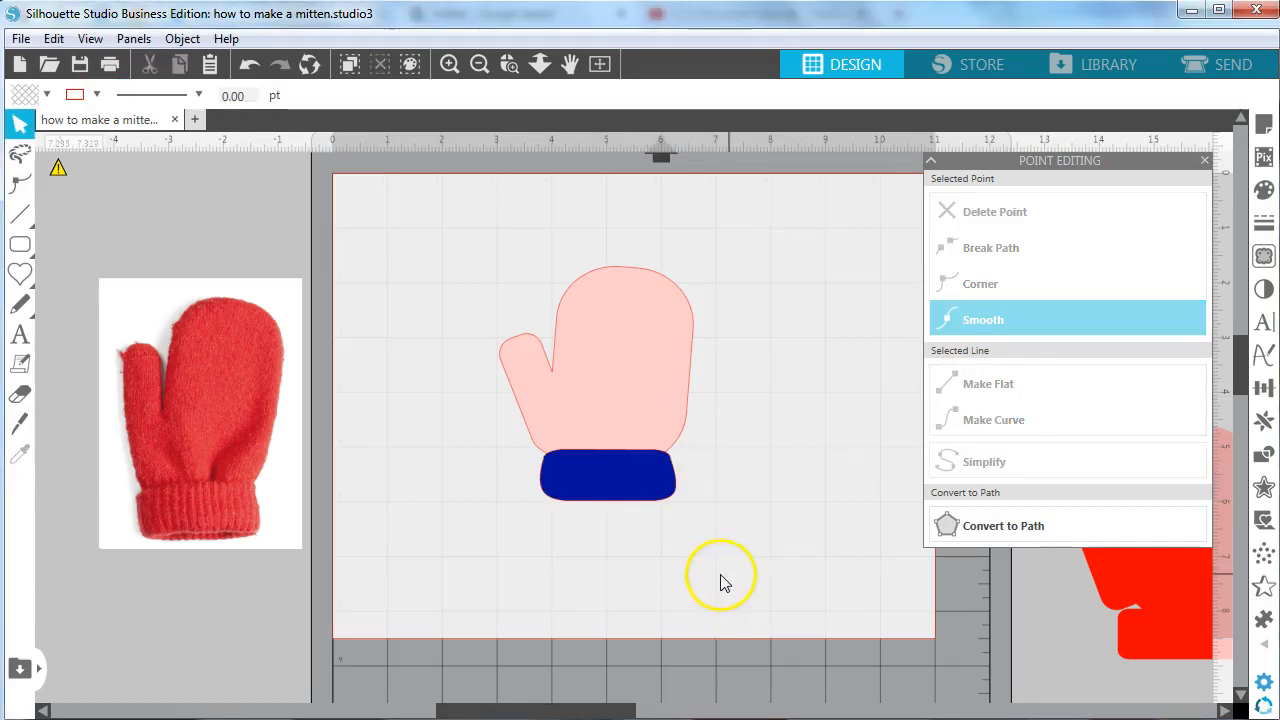
- Nudge the cuff's upper side point opposite the thumb slightly outward
{"action": "double_click", "coordinate": [648, 464]}
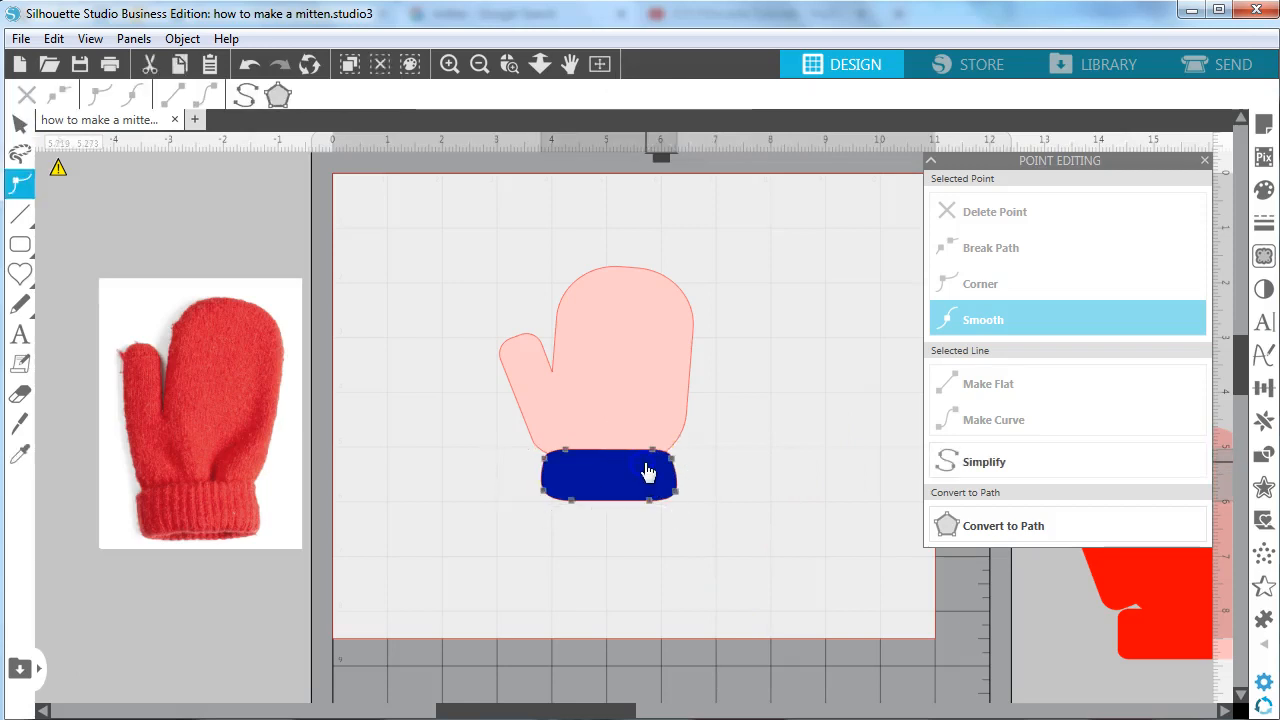
{"action": "left_click", "coordinate": [677, 460]}
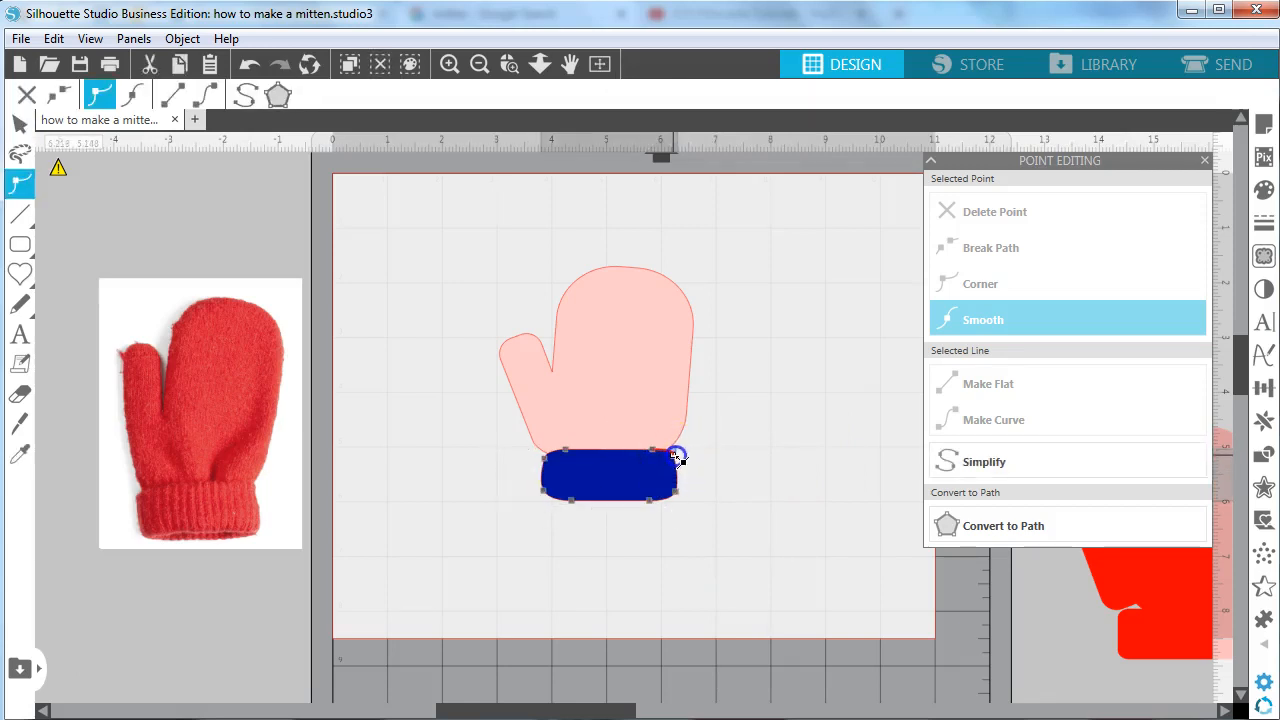
{"action": "double_click", "coordinate": [678, 457]}
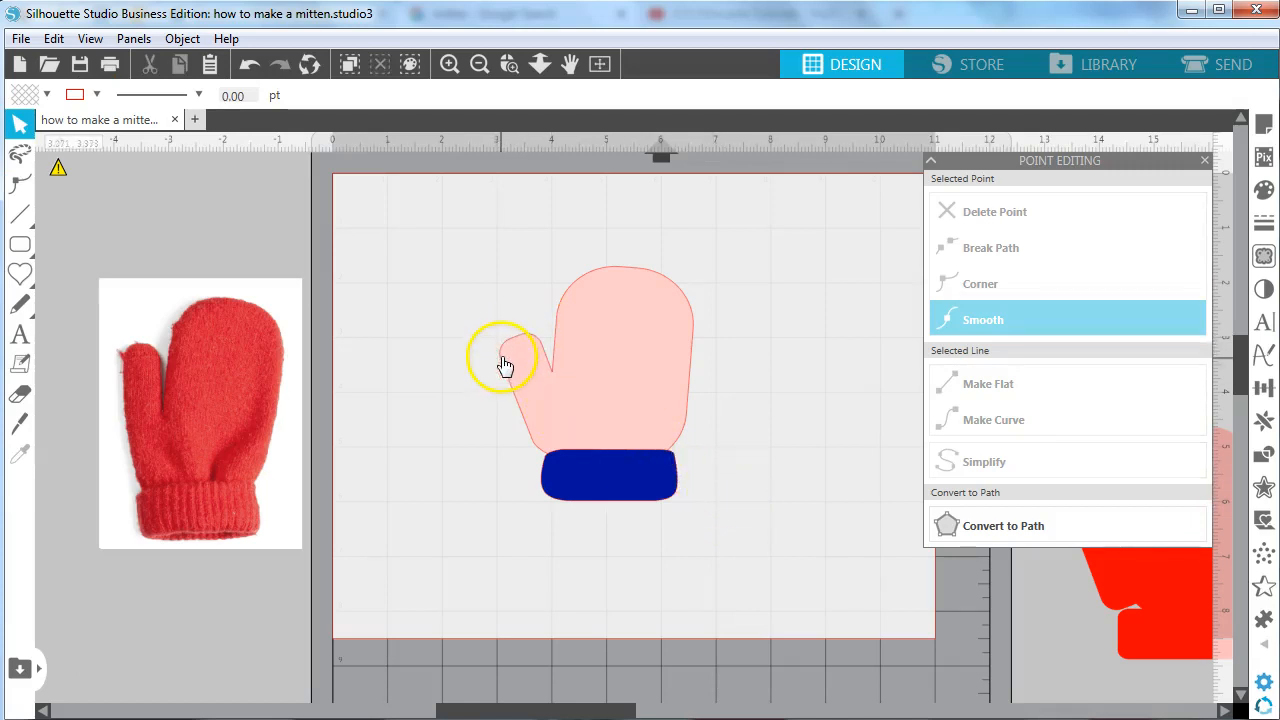
- Delete the outer of the two thumb-tip points and move the remaining one toward the thumb's outer side
{"action": "left_click", "coordinate": [509, 64]}
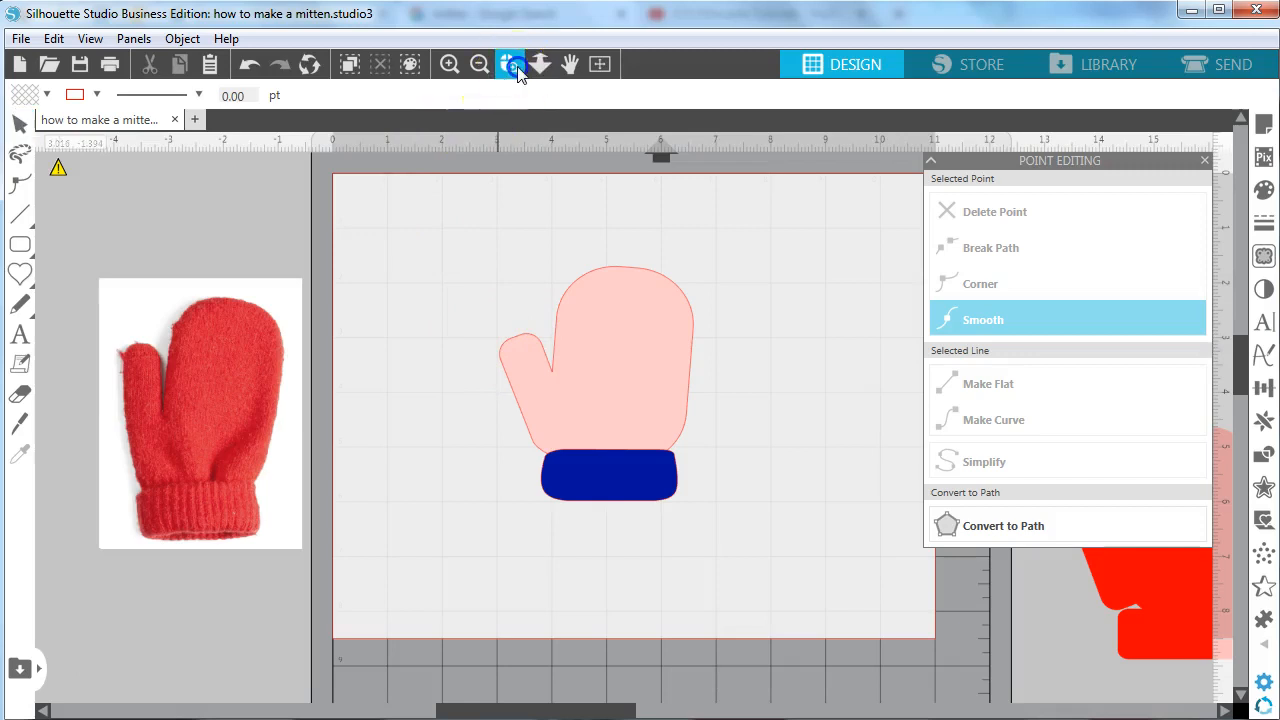
{"action": "left_click_drag", "start_coordinate": [471, 306], "coordinate": [550, 396]}
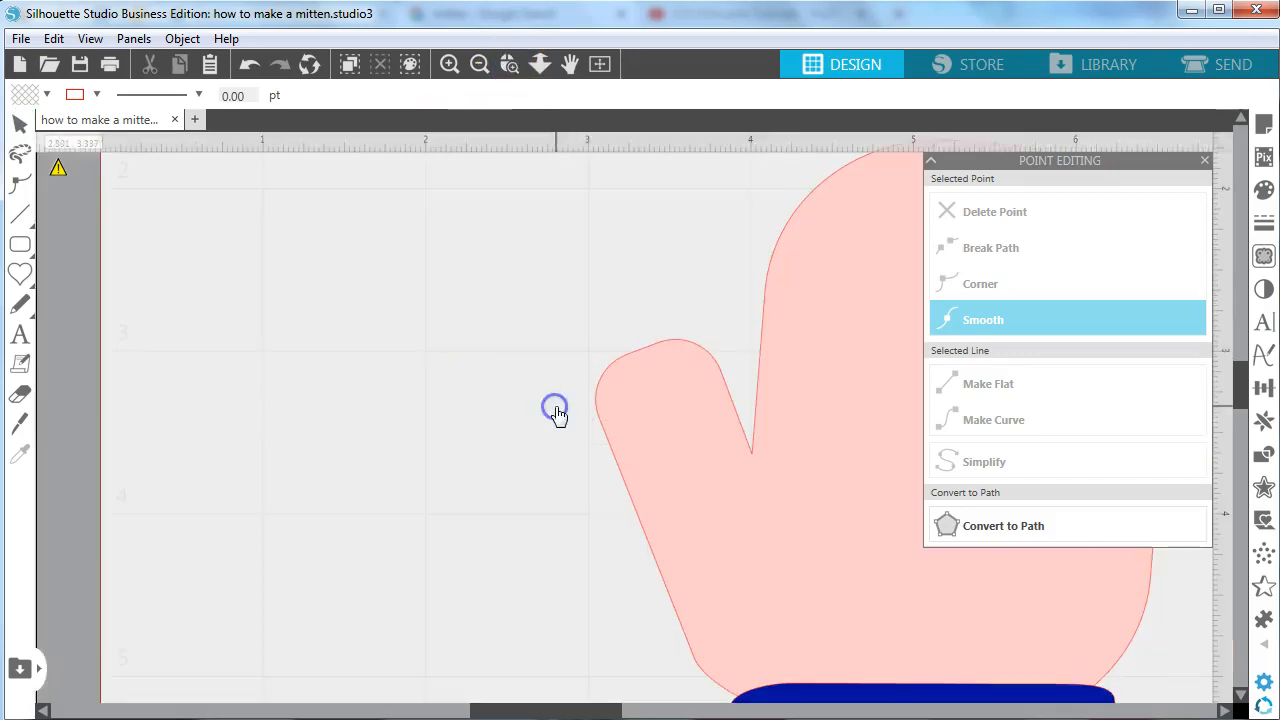
{"action": "double_click", "coordinate": [670, 400]}
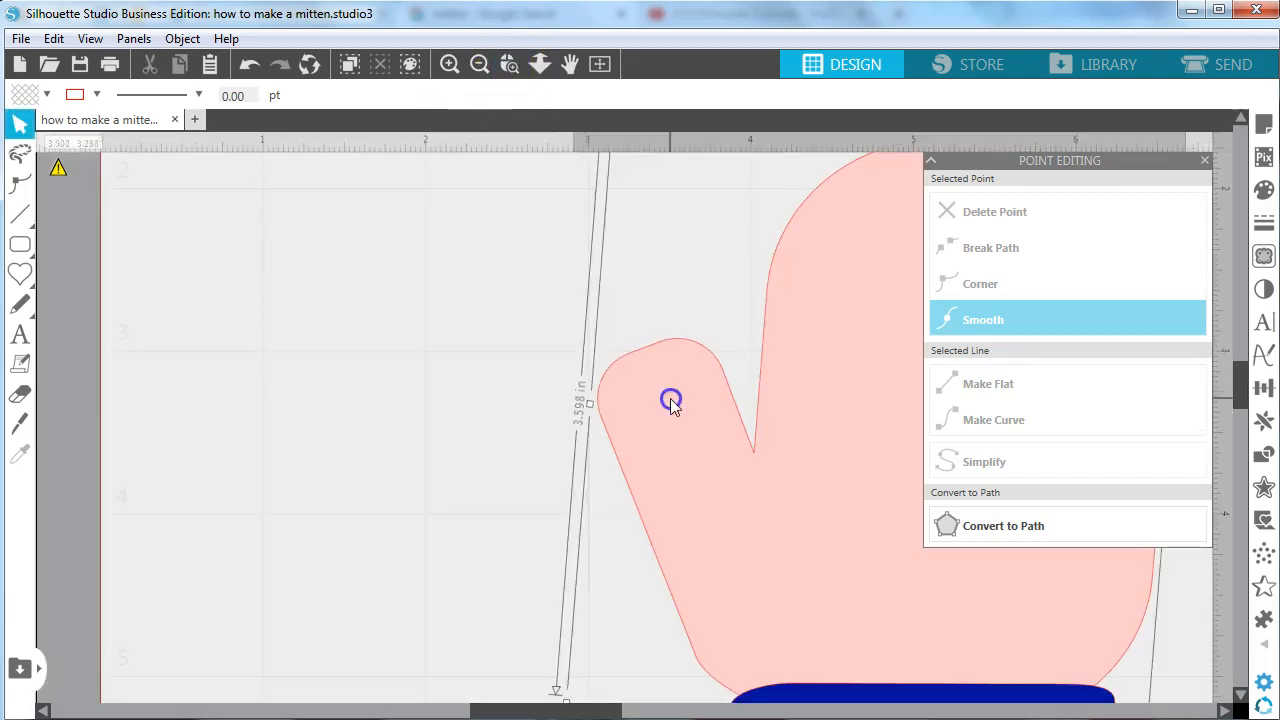
{"action": "left_click", "coordinate": [630, 353]}
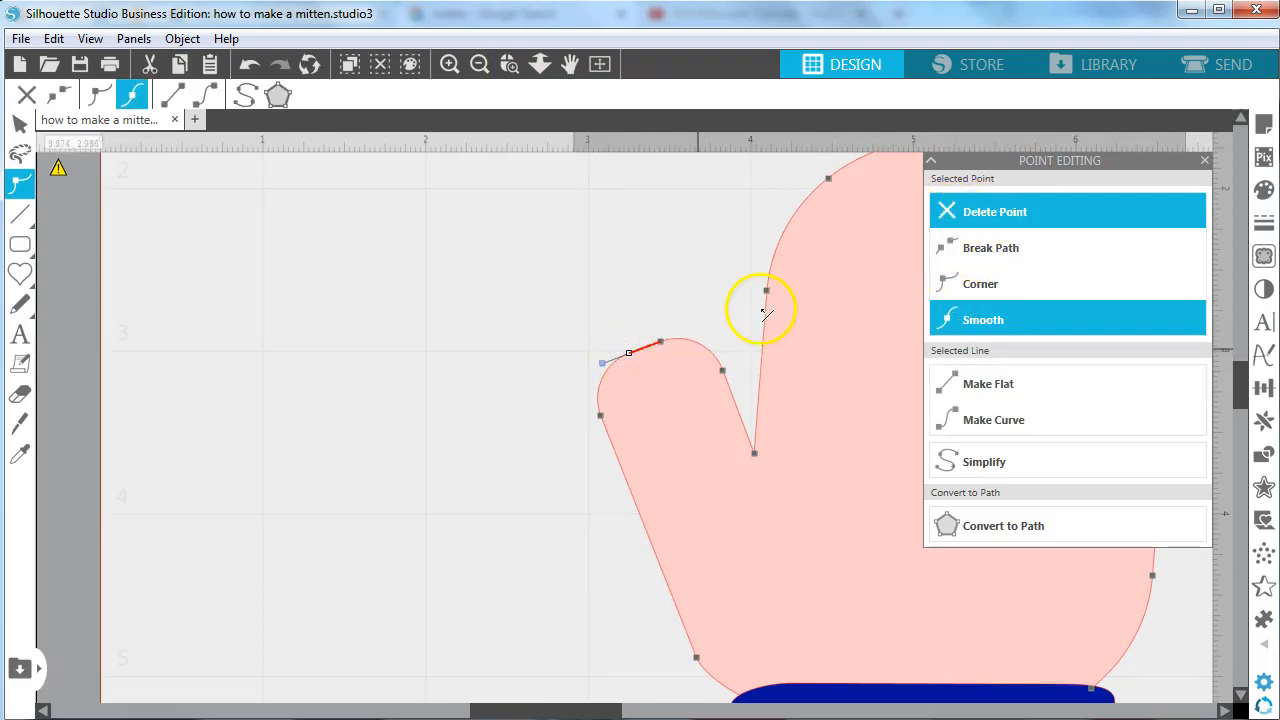
{"action": "left_click", "coordinate": [1003, 210]}
{"action": "left_click", "coordinate": [643, 354]}
{"action": "left_click_drag", "start_coordinate": [664, 342], "coordinate": [635, 341]}
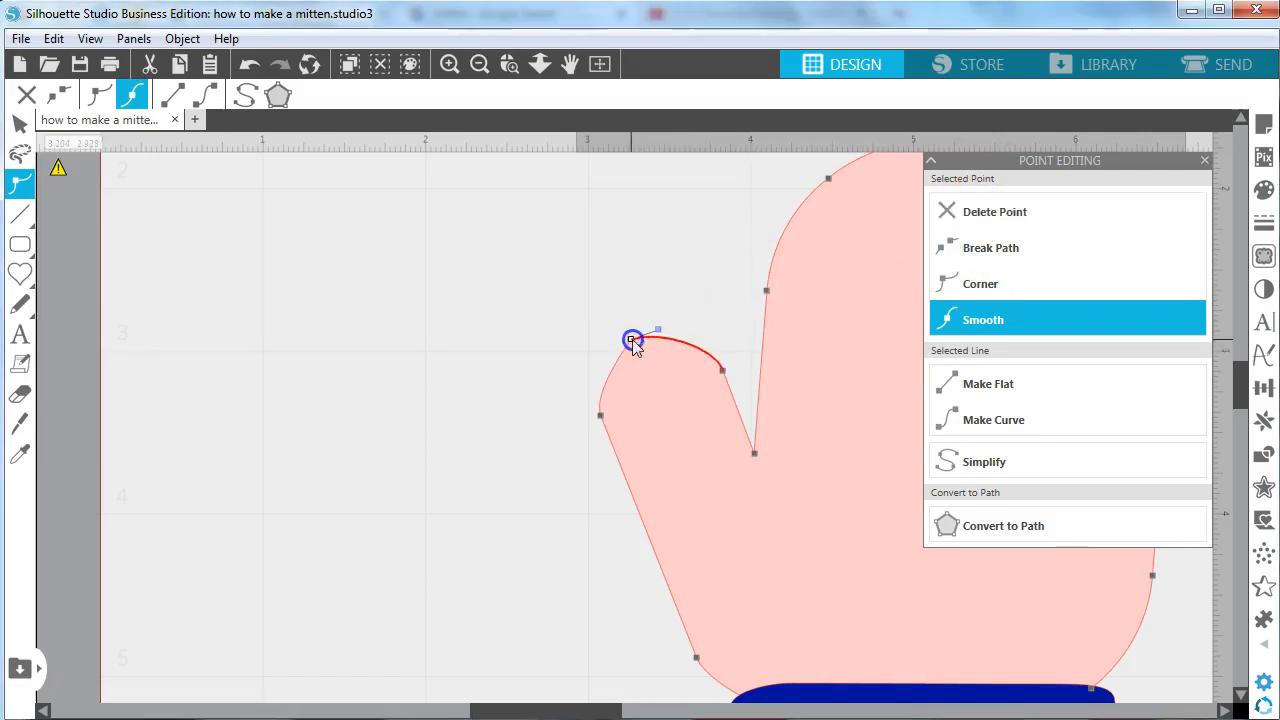
- Make the thumb-tip point smooth and slightly lengthen its curve handle facing the mitten body
{"action": "left_click", "coordinate": [985, 316]}
{"action": "left_click", "coordinate": [993, 420]}
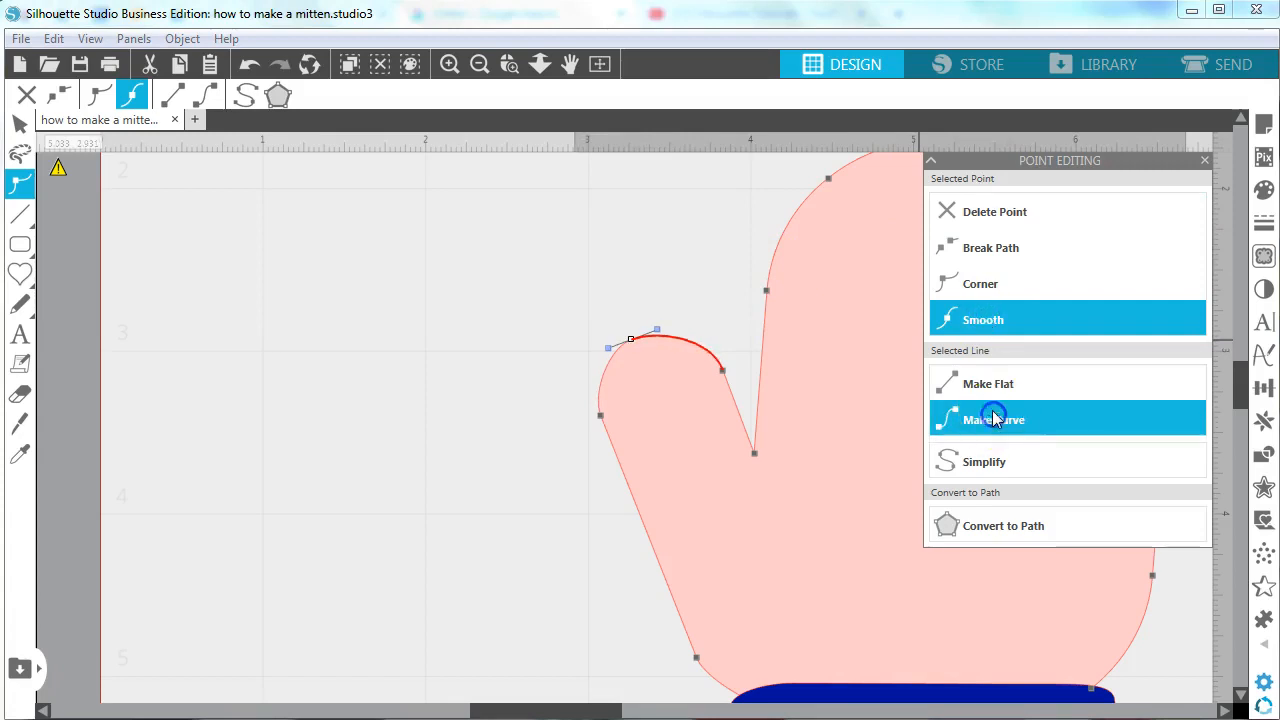
{"action": "left_click", "coordinate": [993, 310]}
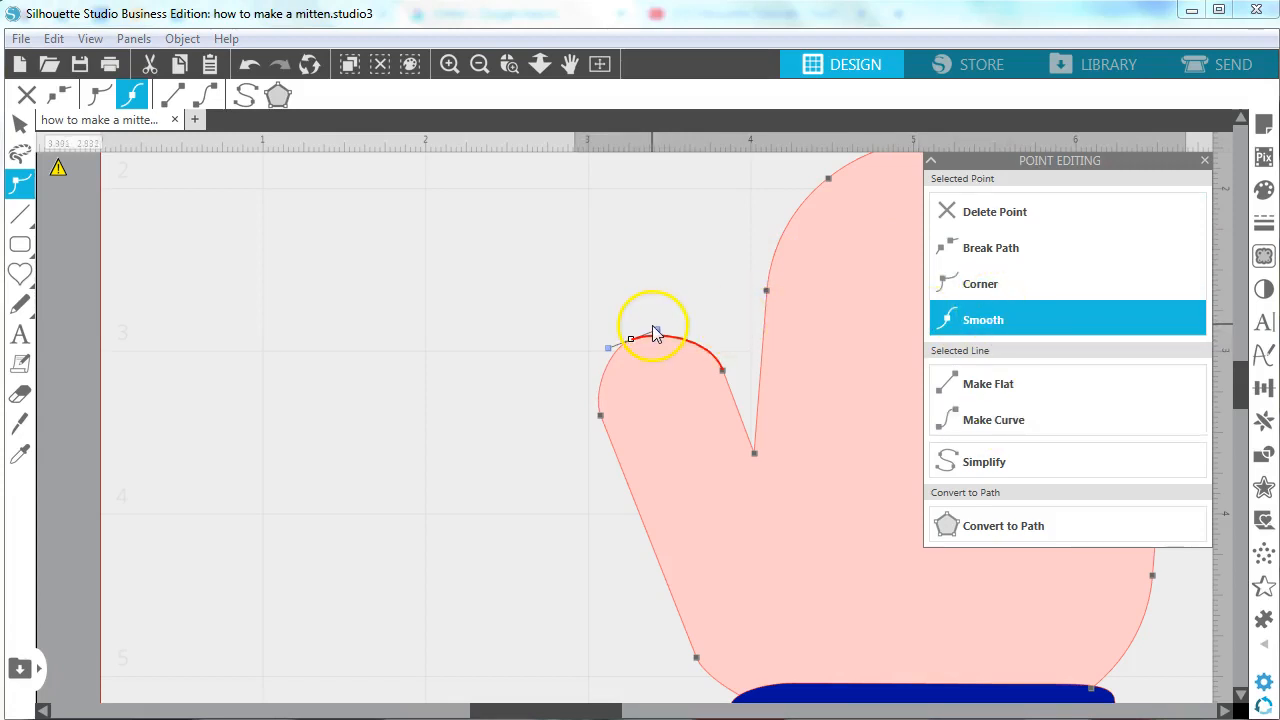
{"action": "left_click", "coordinate": [651, 357]}
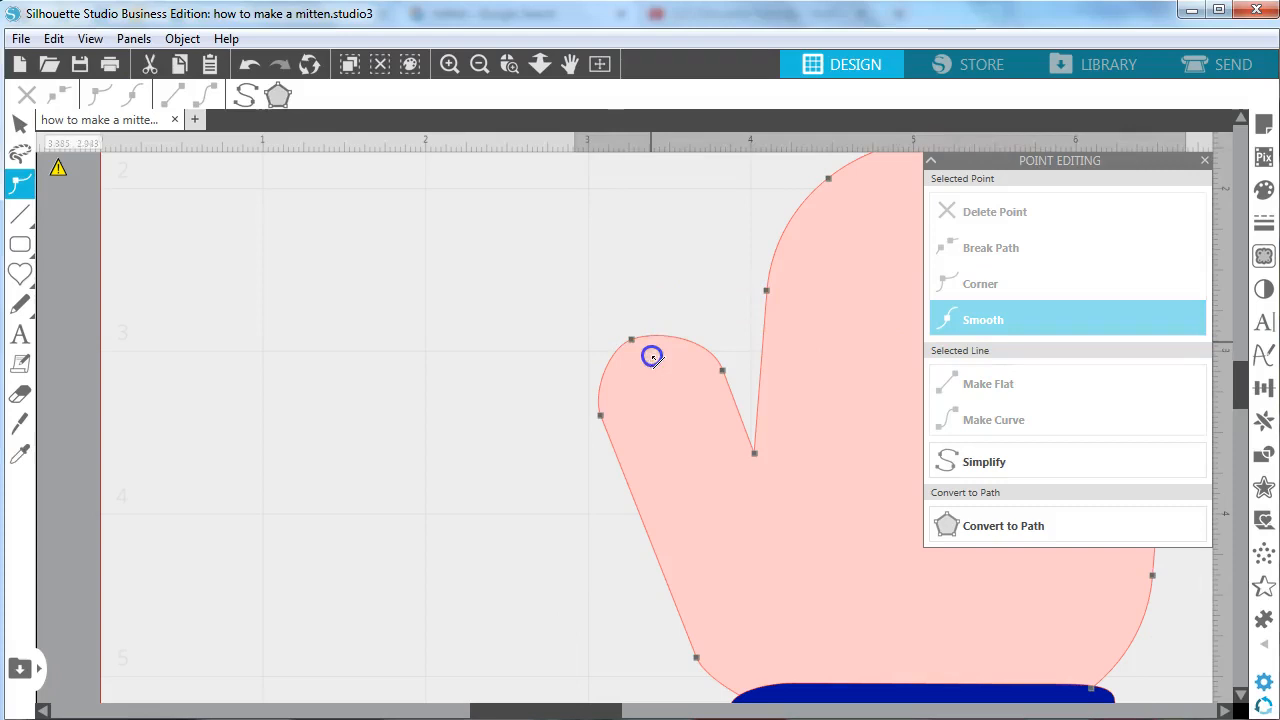
{"action": "left_click", "coordinate": [632, 340]}
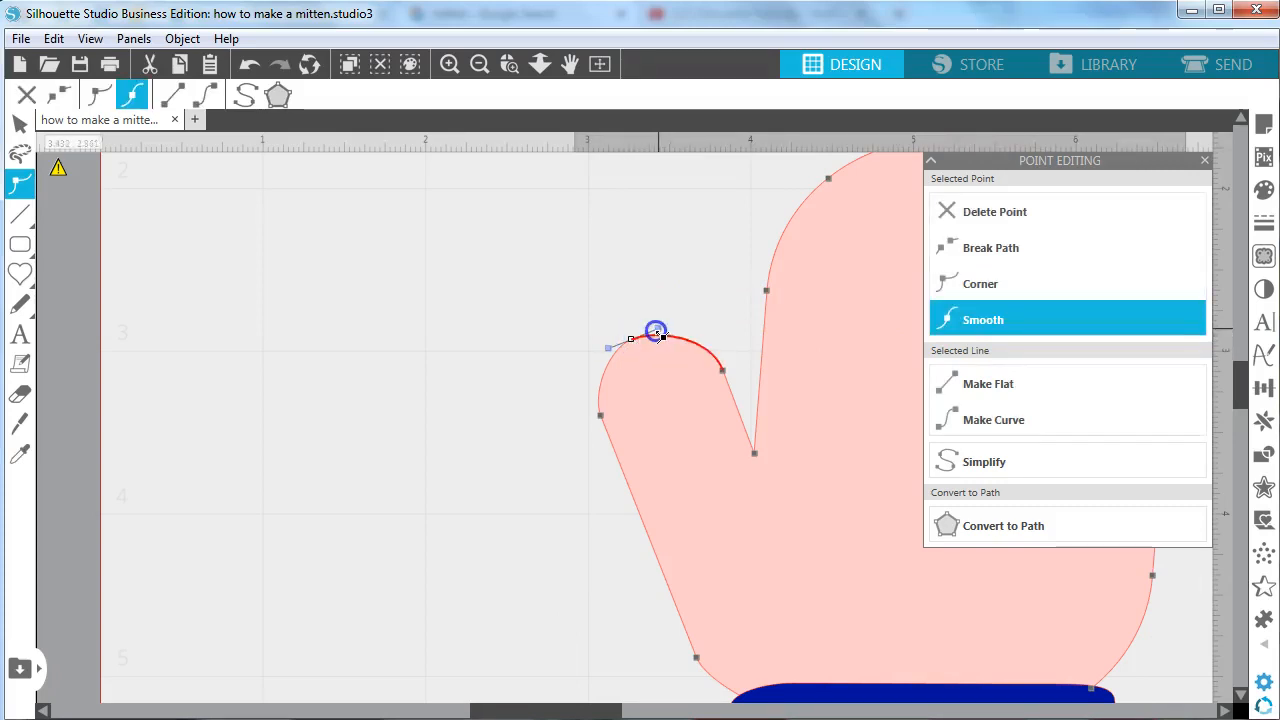
{"action": "left_click", "coordinate": [686, 211]}
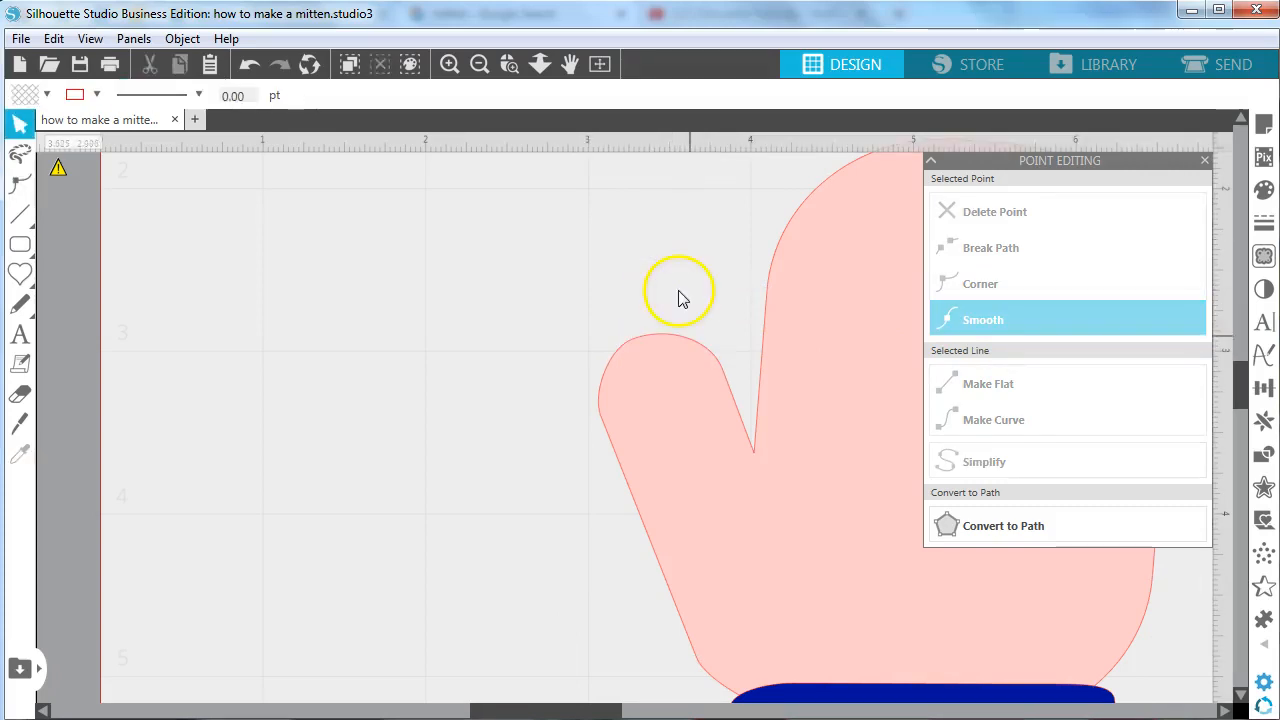
- Nudge the smoothed thumb-tip point slightly up and outward
{"action": "double_click", "coordinate": [642, 362]}
{"action": "left_click", "coordinate": [631, 341]}
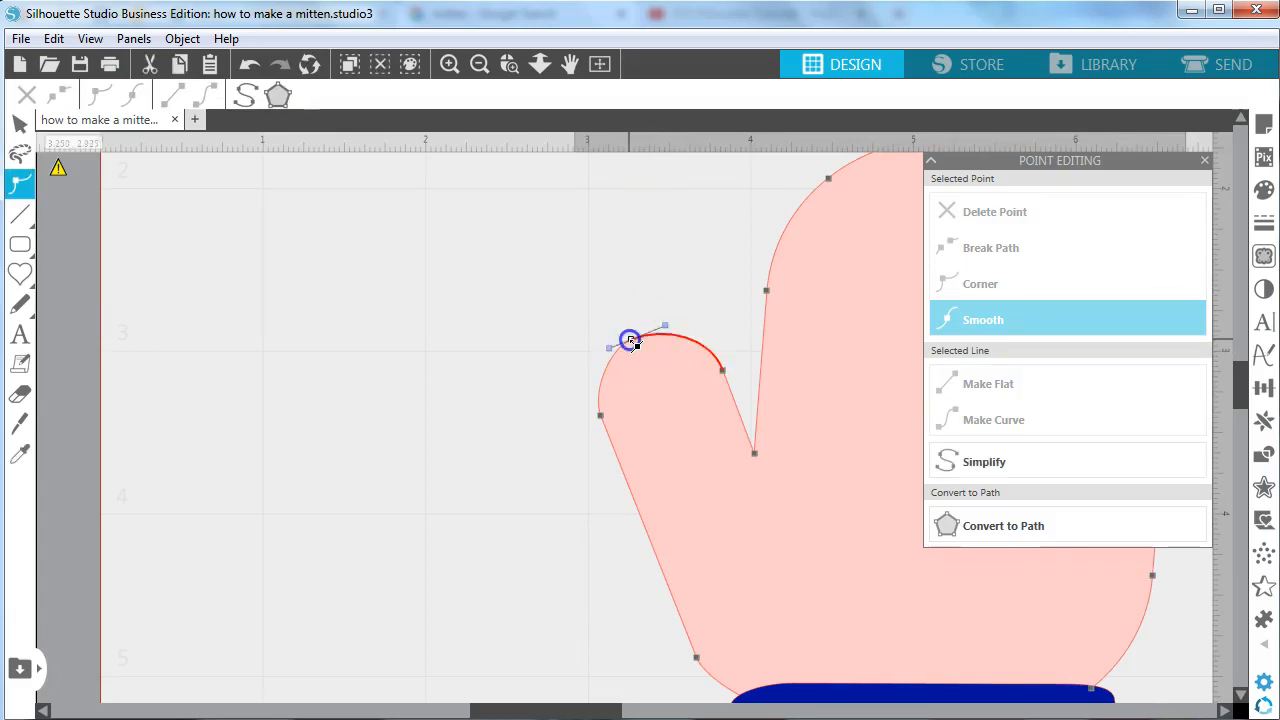
{"action": "left_click_drag", "start_coordinate": [633, 342], "coordinate": [629, 339]}
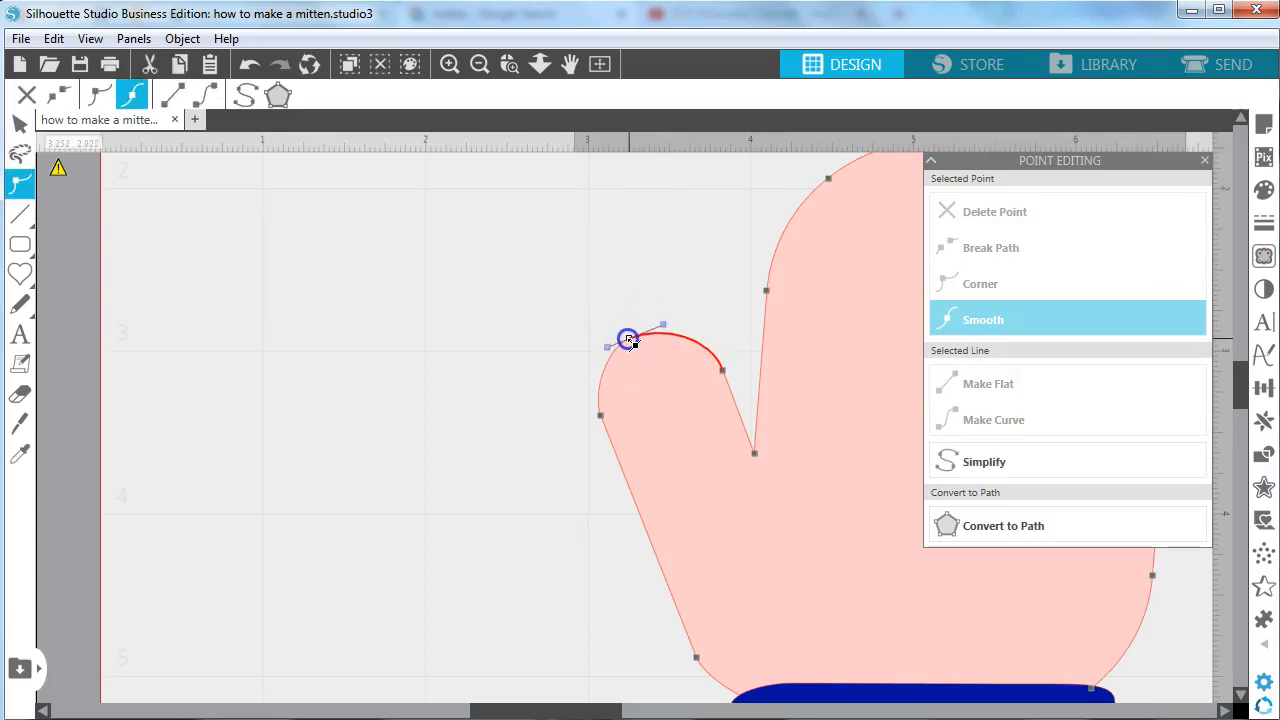
{"action": "left_click", "coordinate": [580, 269]}
{"action": "left_click", "coordinate": [604, 64]}
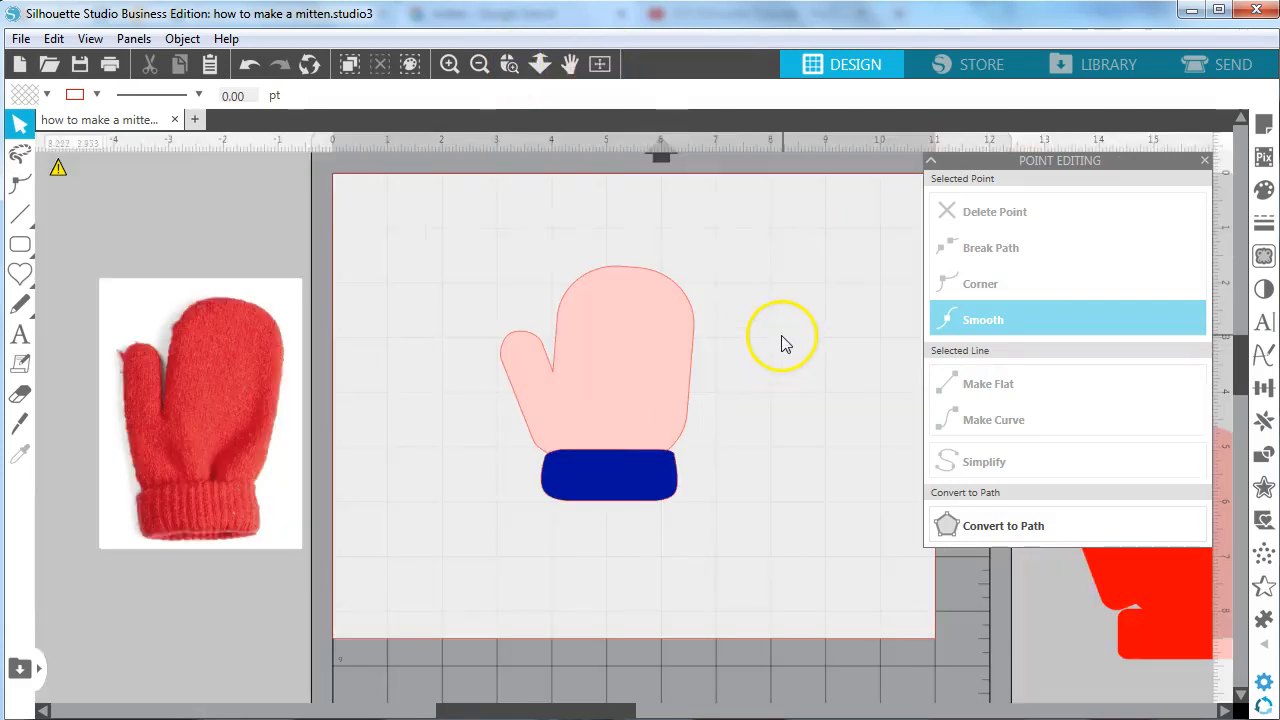
- Delete the thumb-side one of the two points atop the mitten body and move the other up and toward the thumb side
{"action": "double_click", "coordinate": [638, 300]}
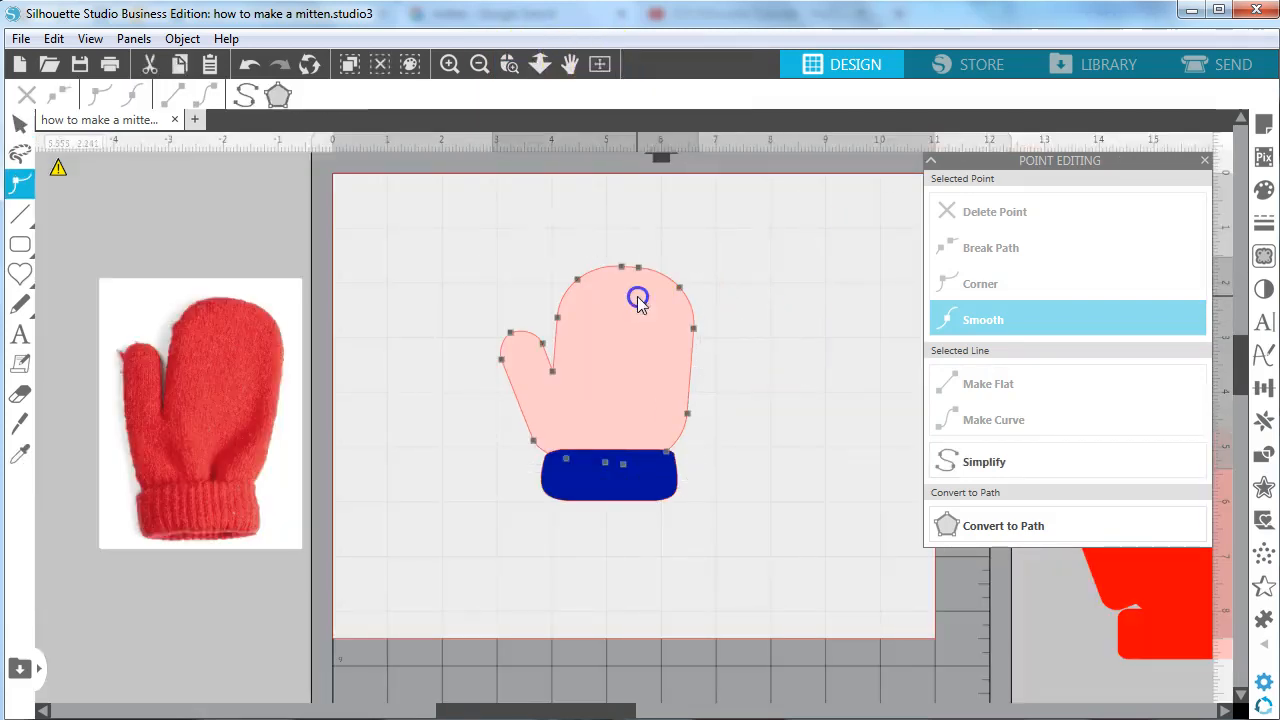
{"action": "left_click", "coordinate": [624, 272]}
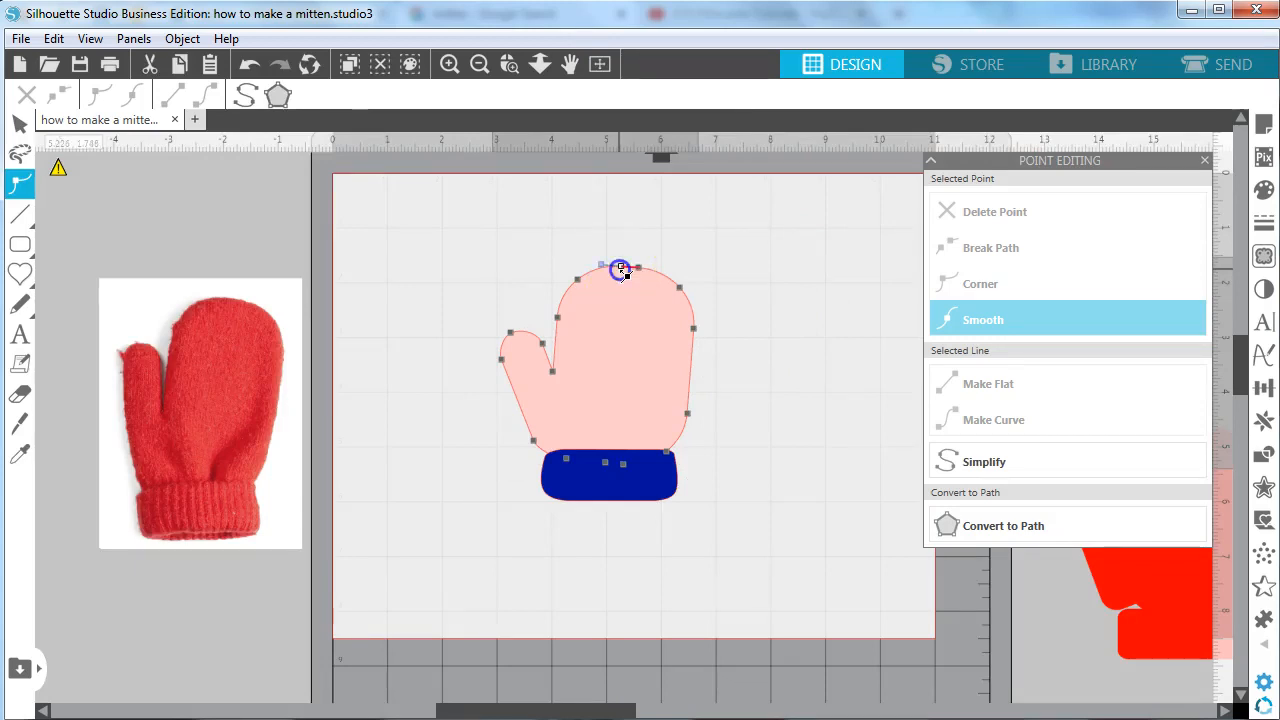
{"action": "left_click", "coordinate": [990, 215]}
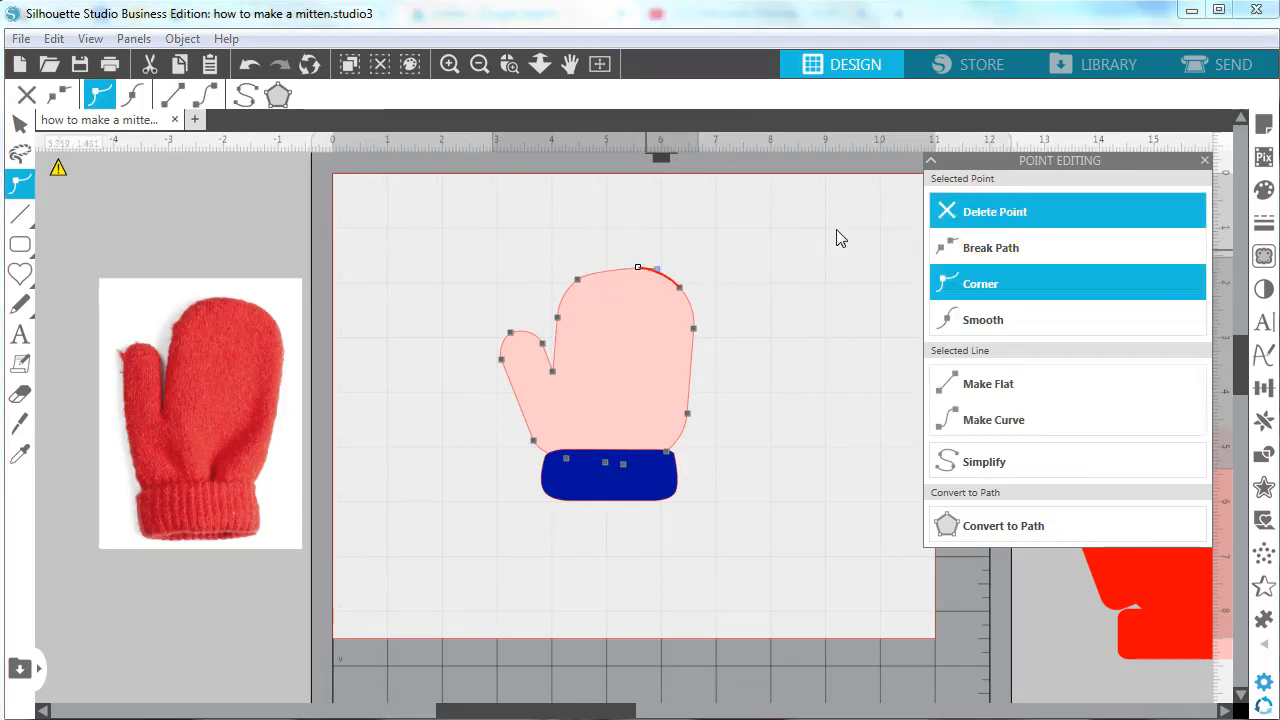
{"action": "left_click", "coordinate": [637, 265]}
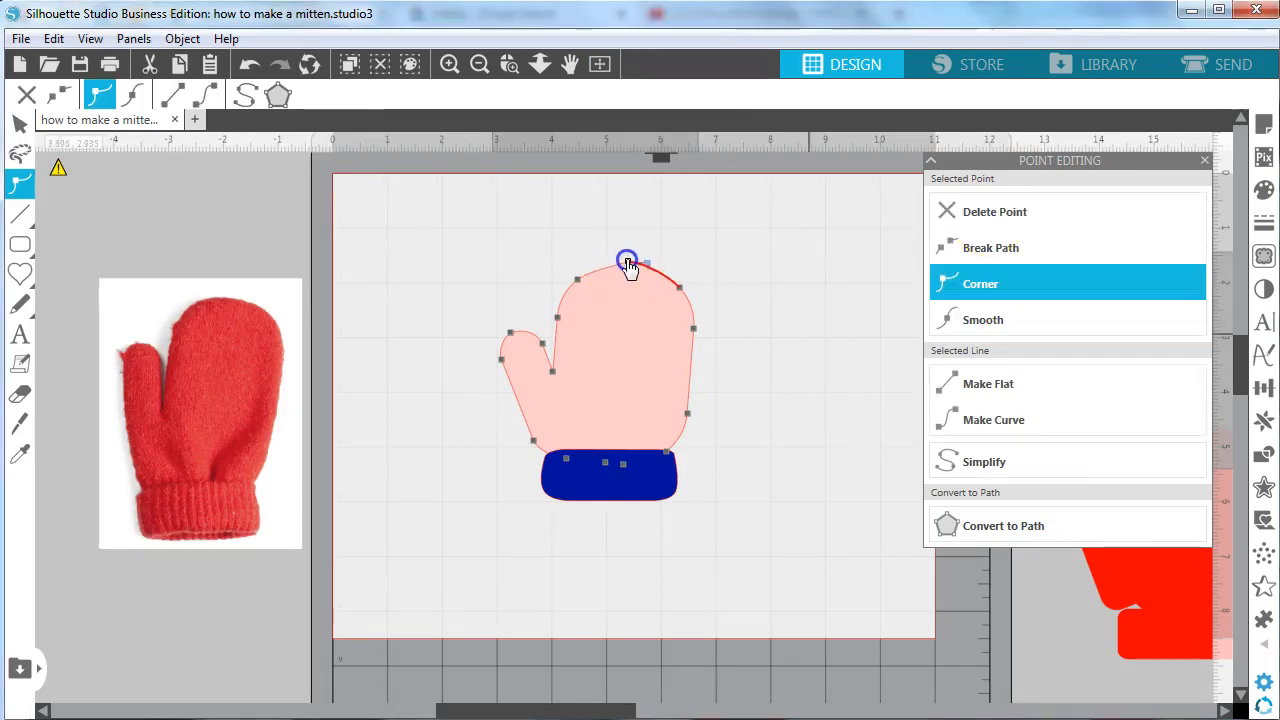
- Make the mitten body's top point smooth and shift it slightly toward the thumb side to even out the top
{"action": "left_click", "coordinate": [977, 321]}
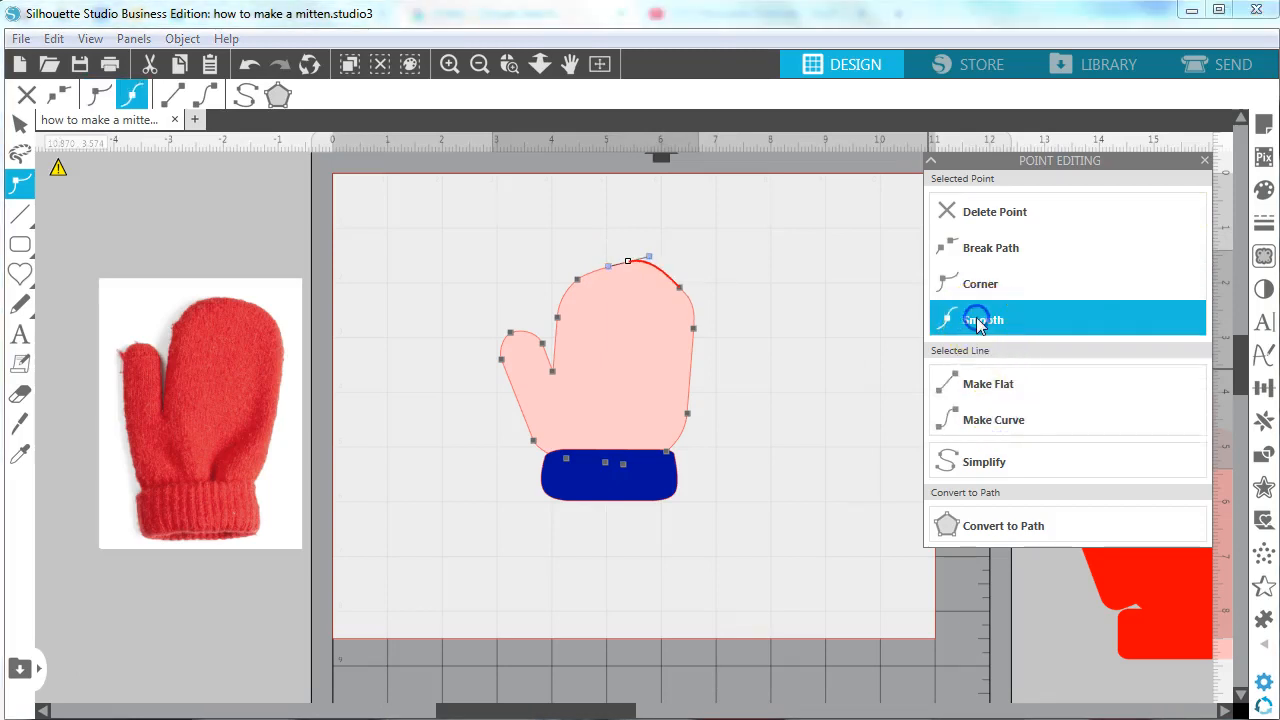
{"action": "left_click", "coordinate": [988, 384]}
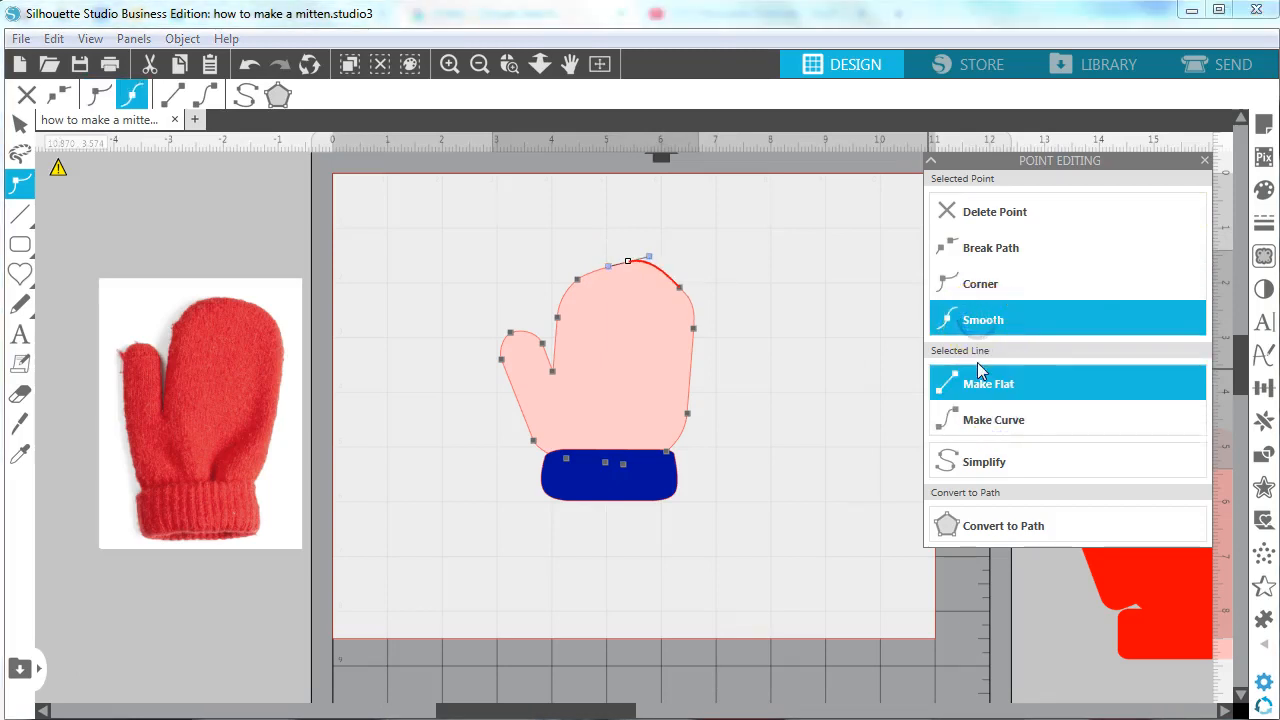
{"action": "left_click", "coordinate": [628, 263]}
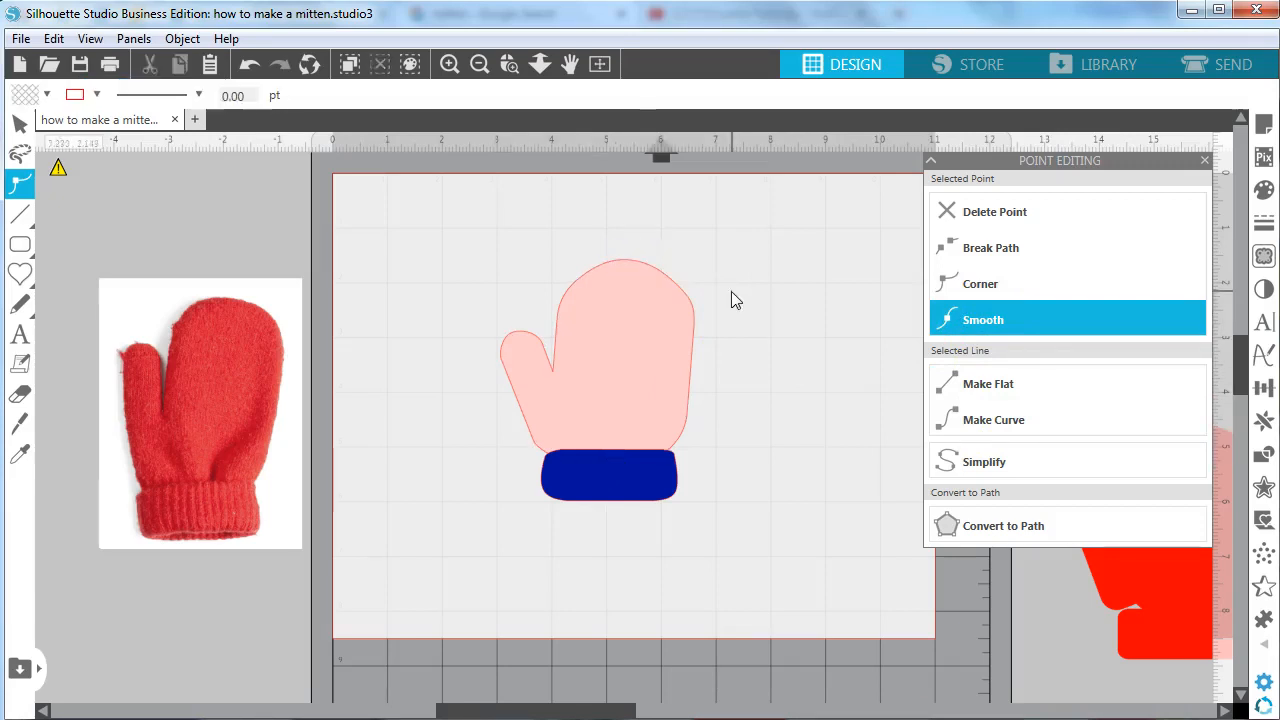
{"action": "left_click", "coordinate": [871, 429]}
- Adjust the lower curve handle of the mitten body's upper shoulder point opposite the thumb
{"action": "left_click", "coordinate": [632, 310]}
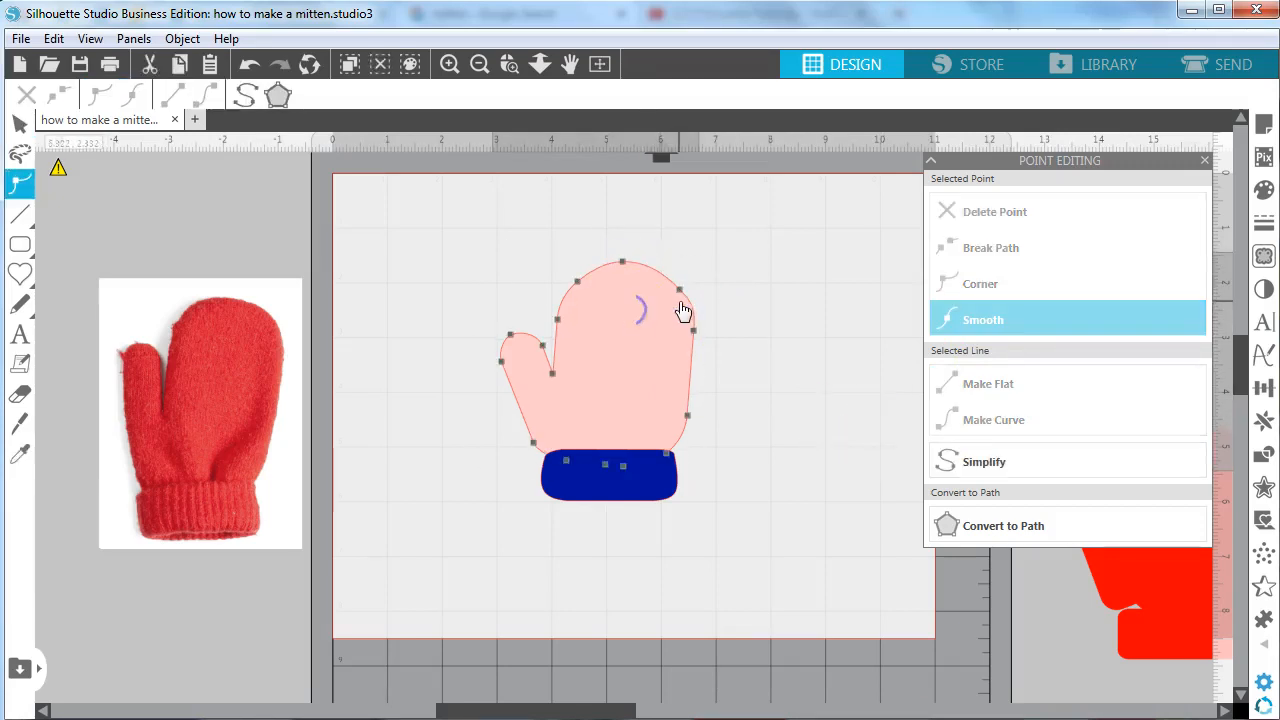
{"action": "left_click", "coordinate": [680, 291]}
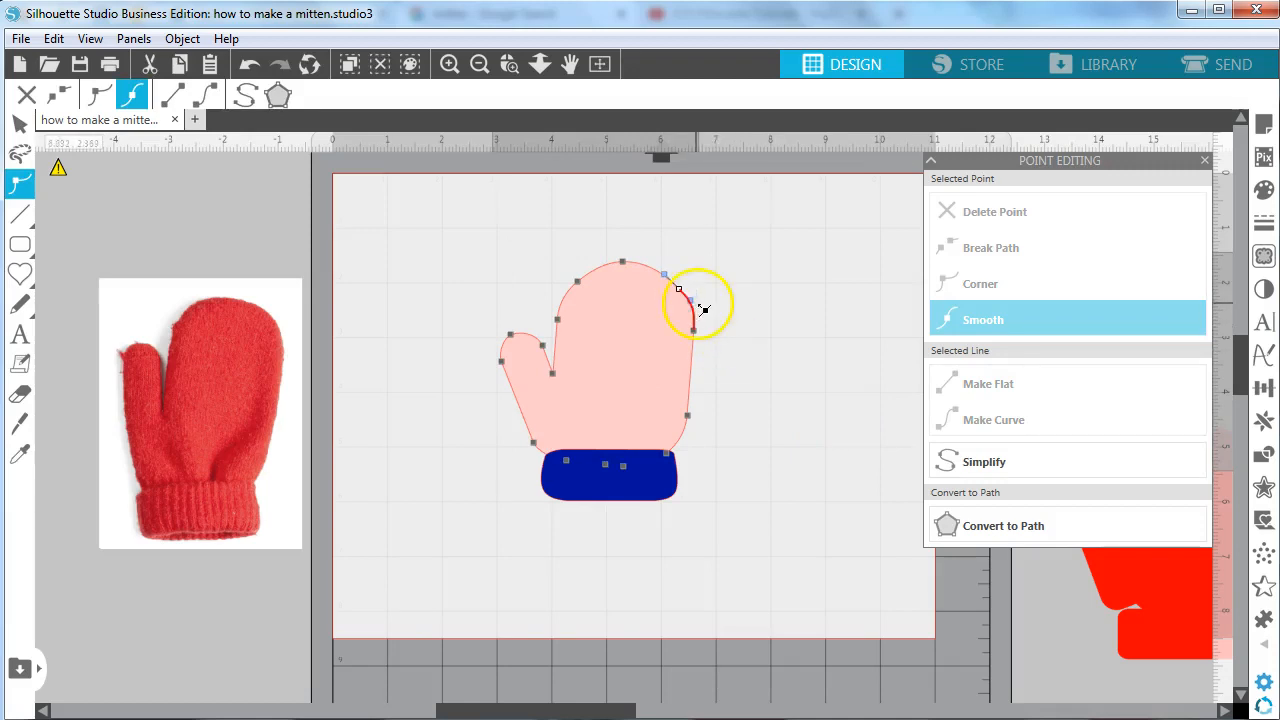
{"action": "left_click", "coordinate": [700, 310]}
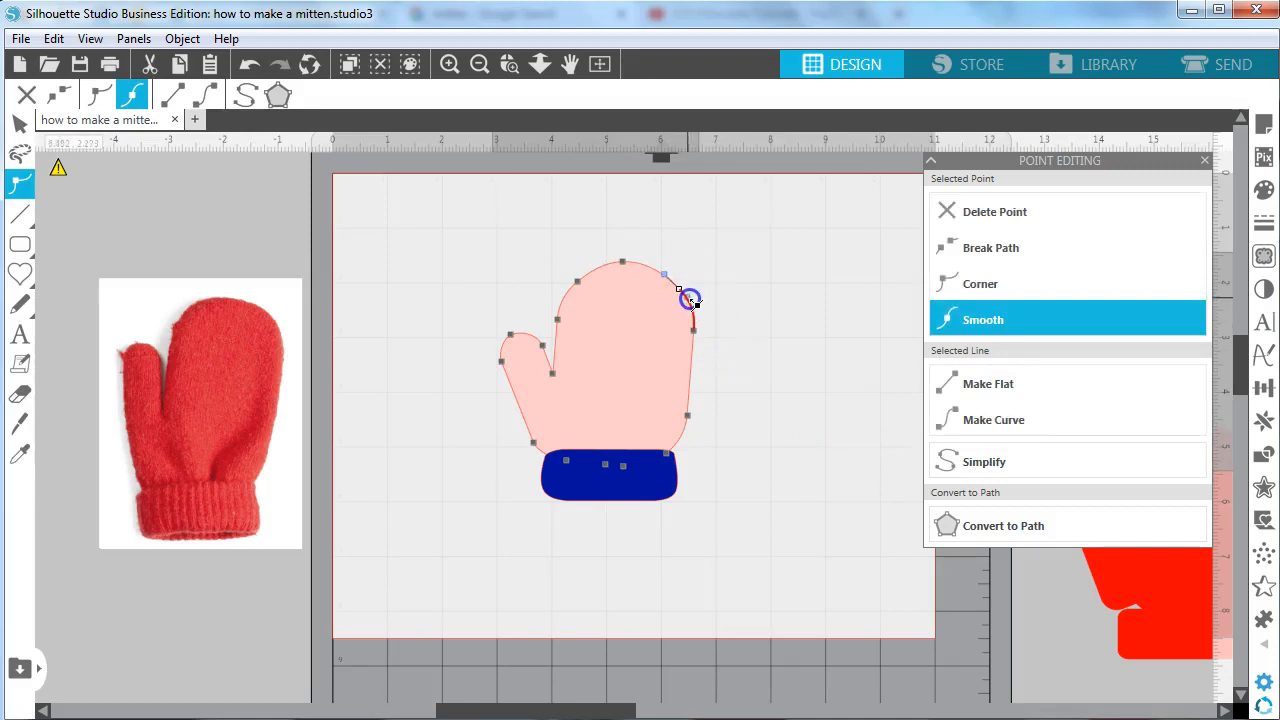
{"action": "left_click", "coordinate": [817, 389]}
- Raise the mitten body's upper shoulder point opposite the thumb slightly to round out the curve
{"action": "left_click", "coordinate": [657, 329]}
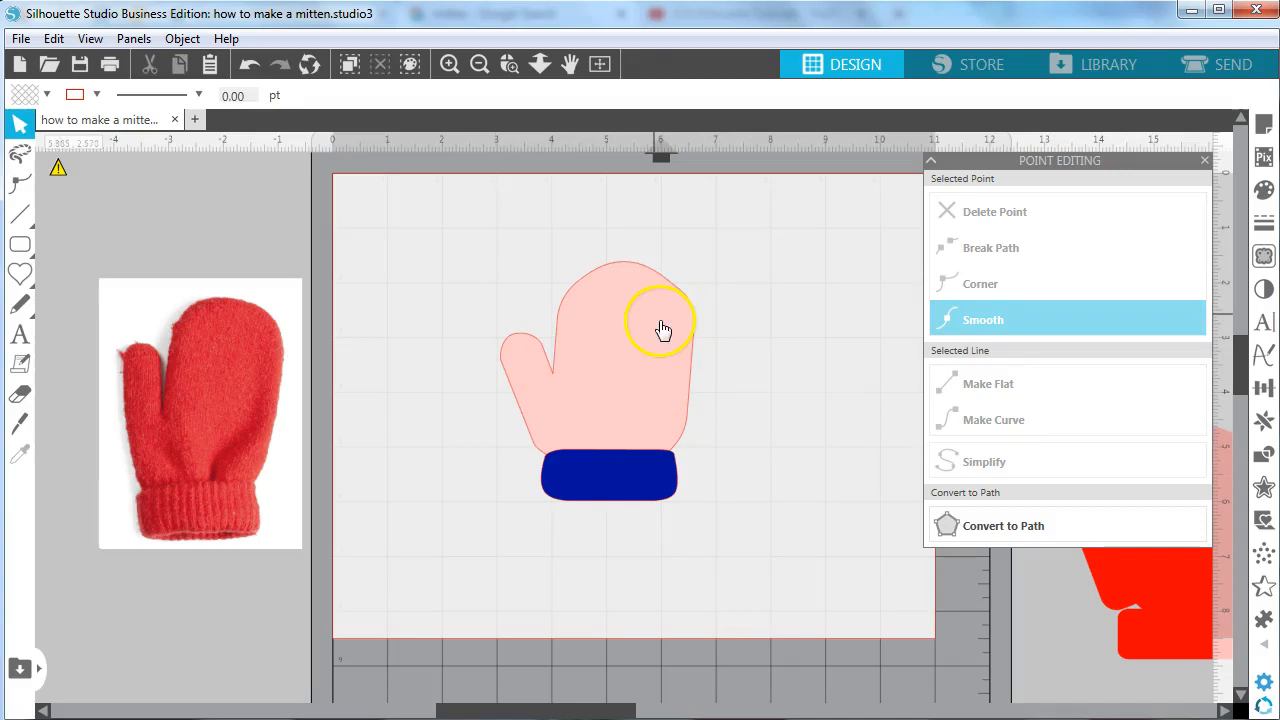
{"action": "left_click", "coordinate": [655, 315]}
{"action": "double_click", "coordinate": [676, 298]}
{"action": "left_click", "coordinate": [678, 290]}
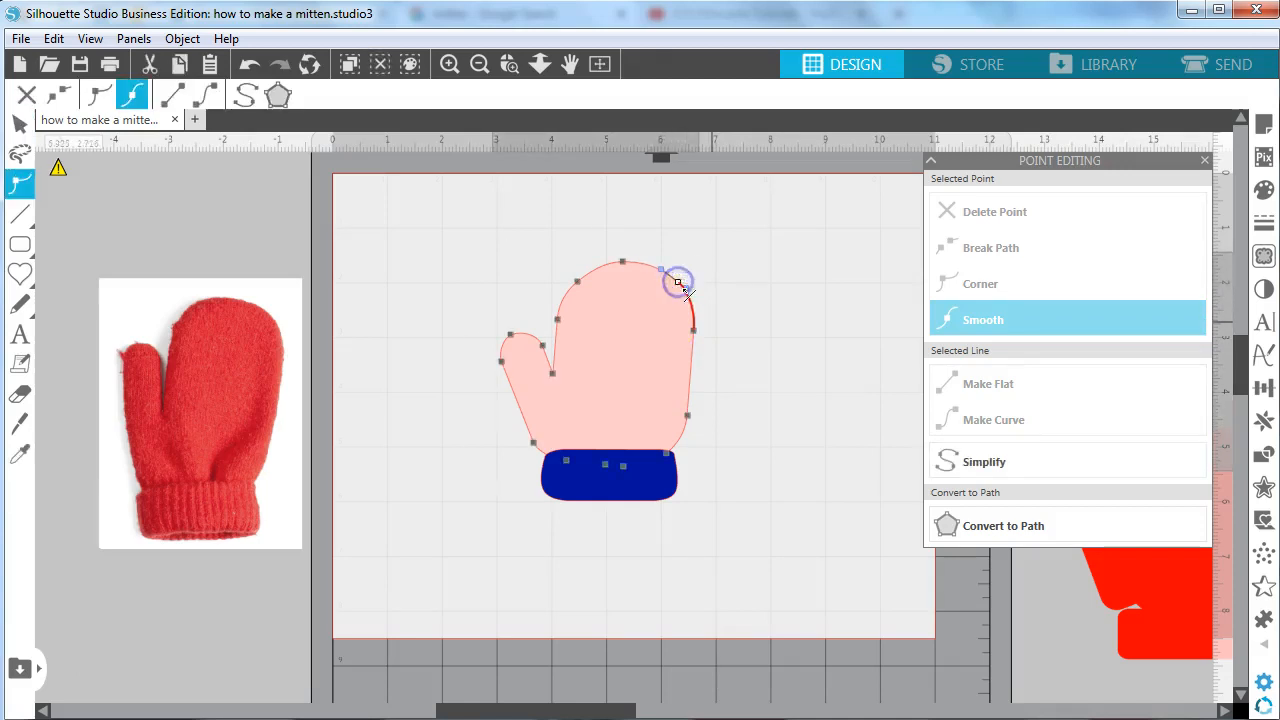
{"action": "left_click", "coordinate": [857, 451]}
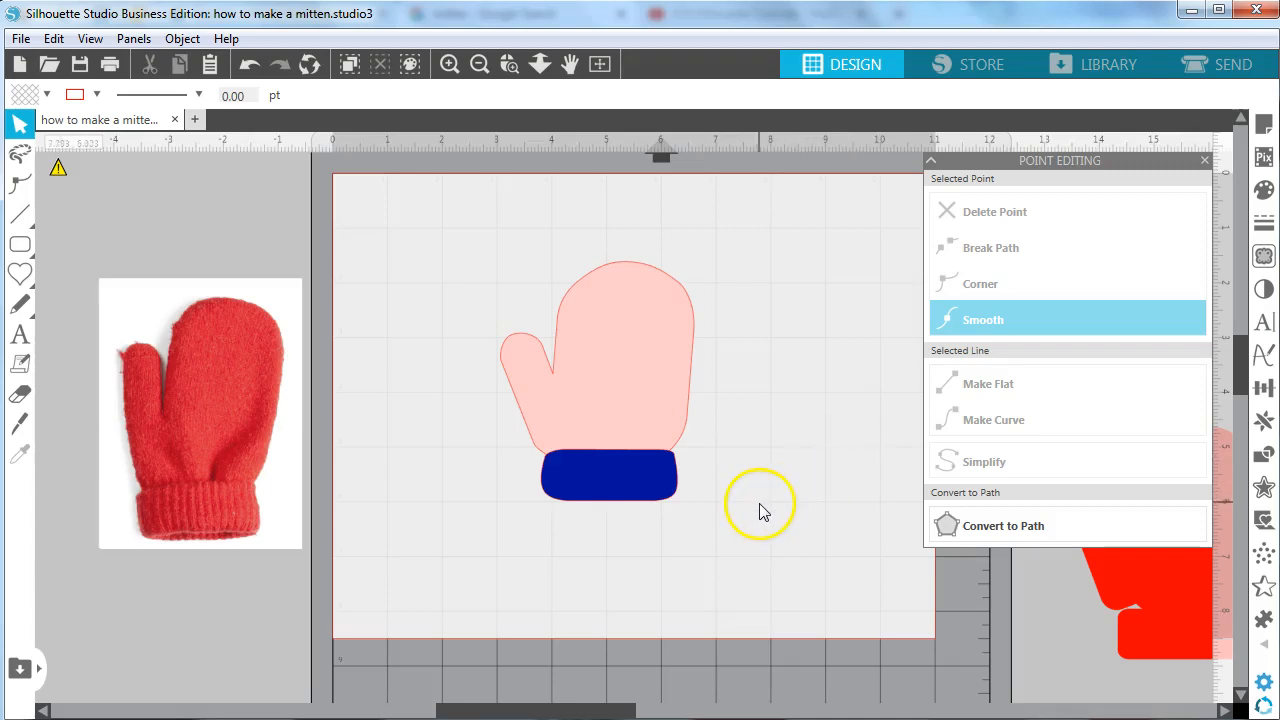
- Move the mitten body's lower corner point opposite the thumb slightly down and outward beneath the cuff's top edge
{"action": "left_click", "coordinate": [680, 433]}
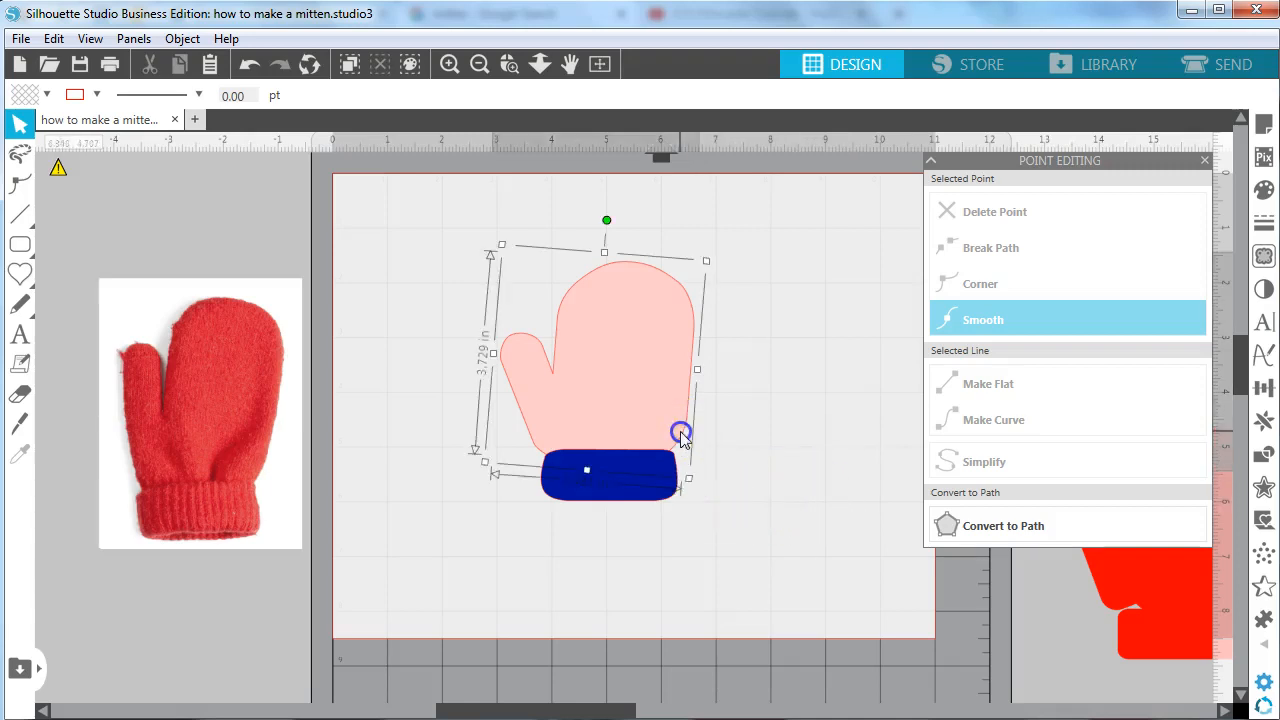
{"action": "left_click", "coordinate": [257, 484]}
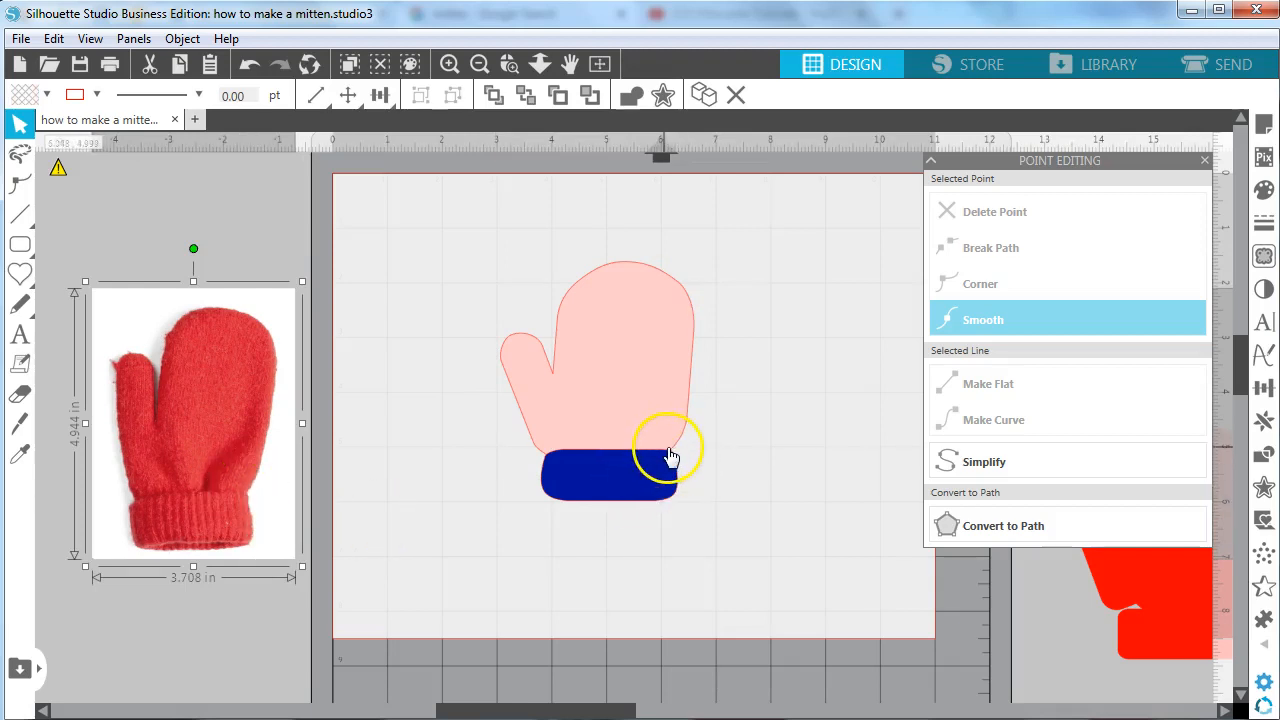
{"action": "left_click", "coordinate": [509, 63]}
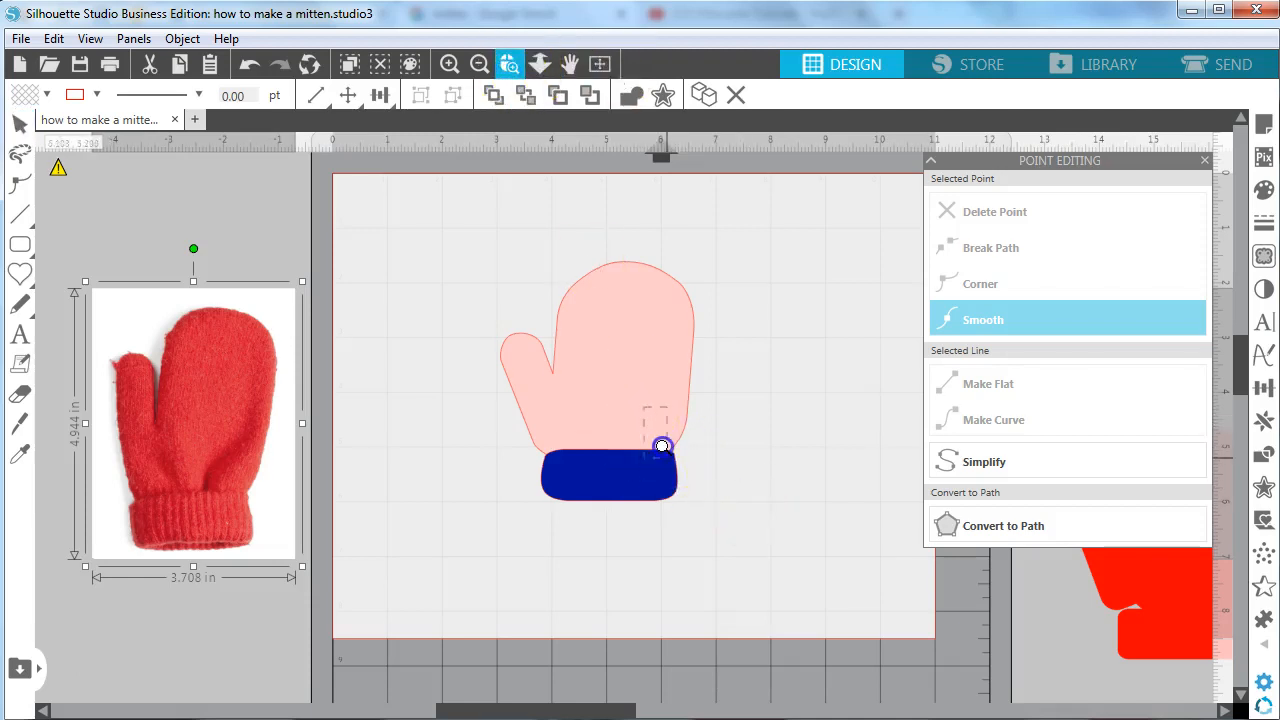
{"action": "left_click_drag", "start_coordinate": [698, 487], "coordinate": [698, 488]}
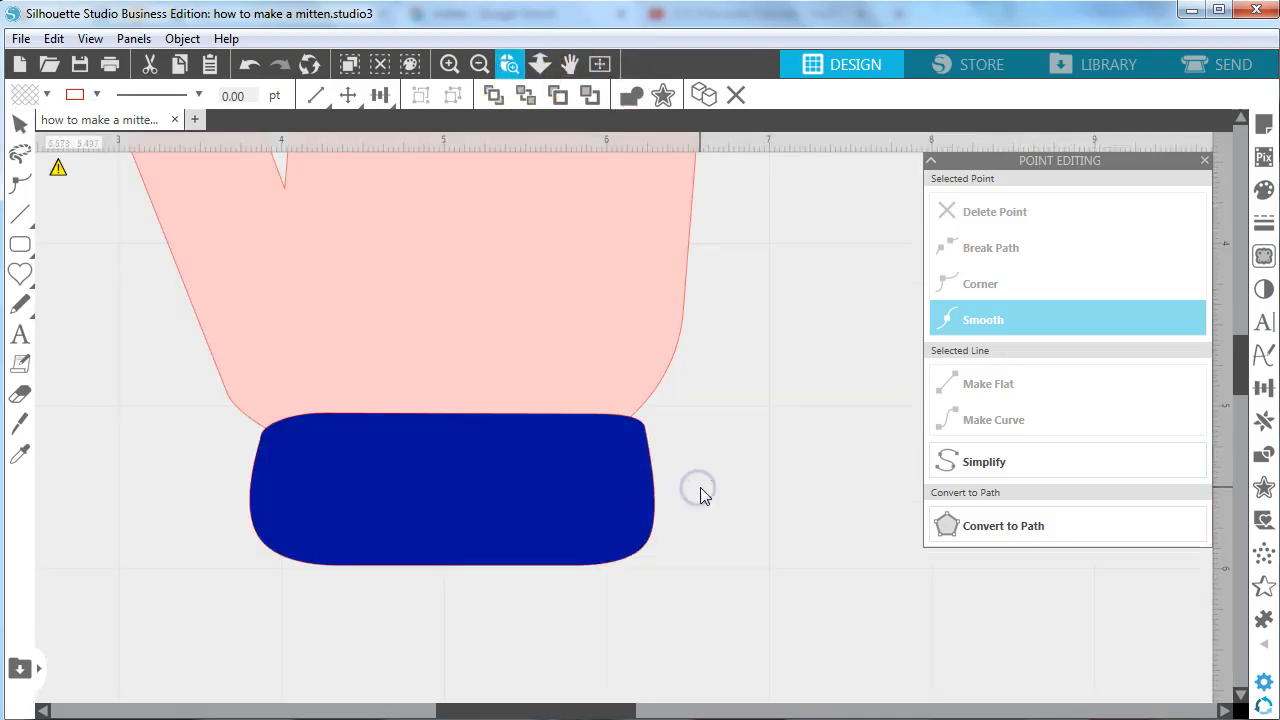
{"action": "left_click", "coordinate": [606, 364]}
{"action": "double_click", "coordinate": [606, 364]}
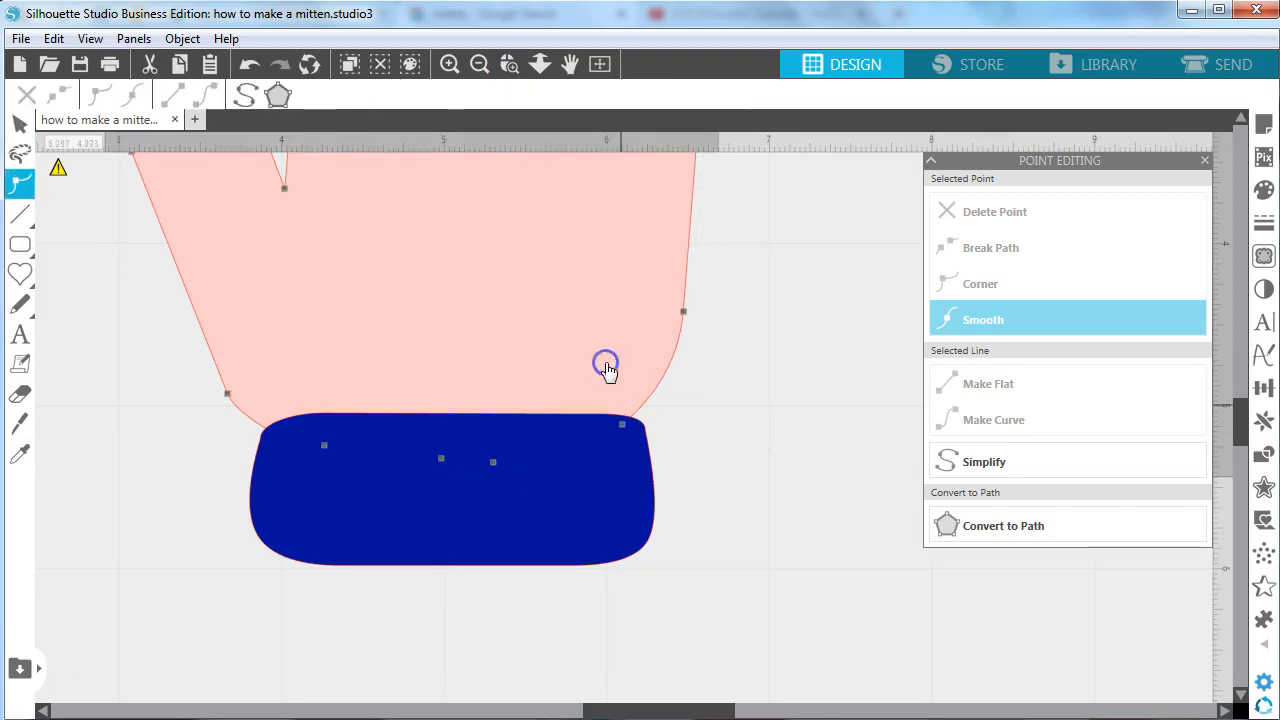
{"action": "left_click", "coordinate": [629, 432]}
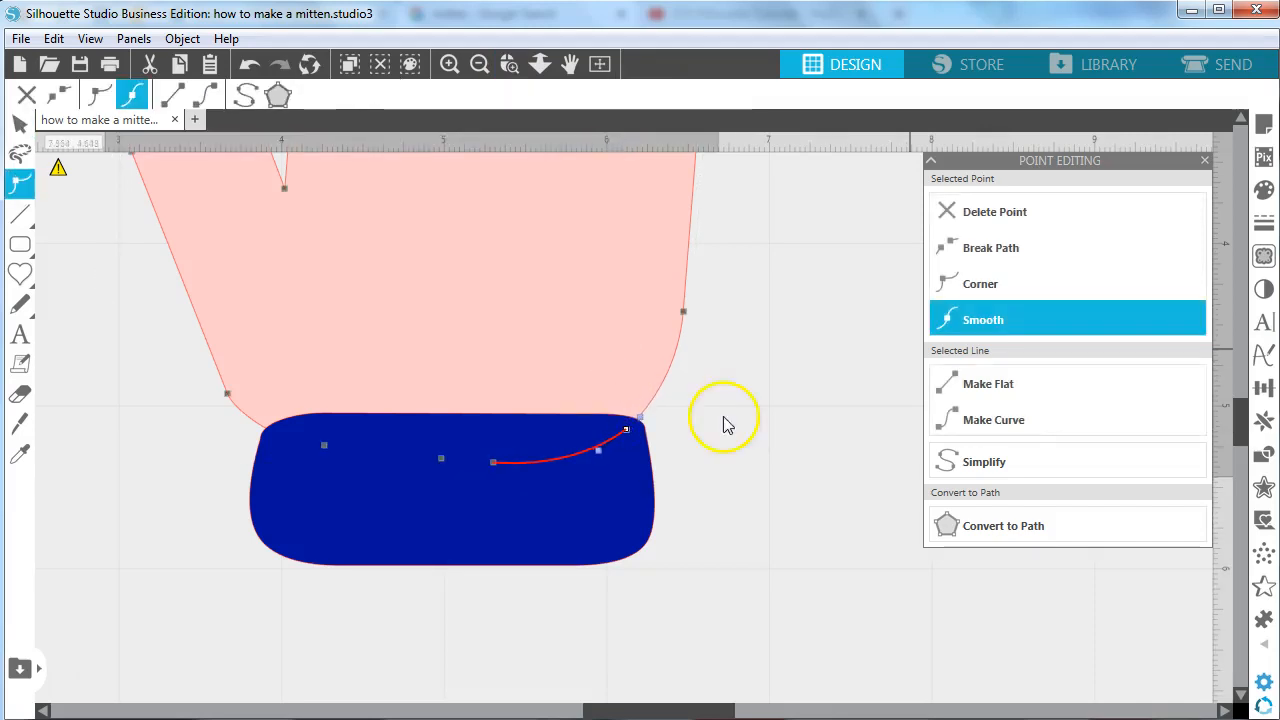
- Convert the body's lower corner point opposite the thumb to a corner, adjust its curve, and delete the two middle bottom-edge points
{"action": "left_click", "coordinate": [975, 284]}
{"action": "left_click", "coordinate": [636, 428]}
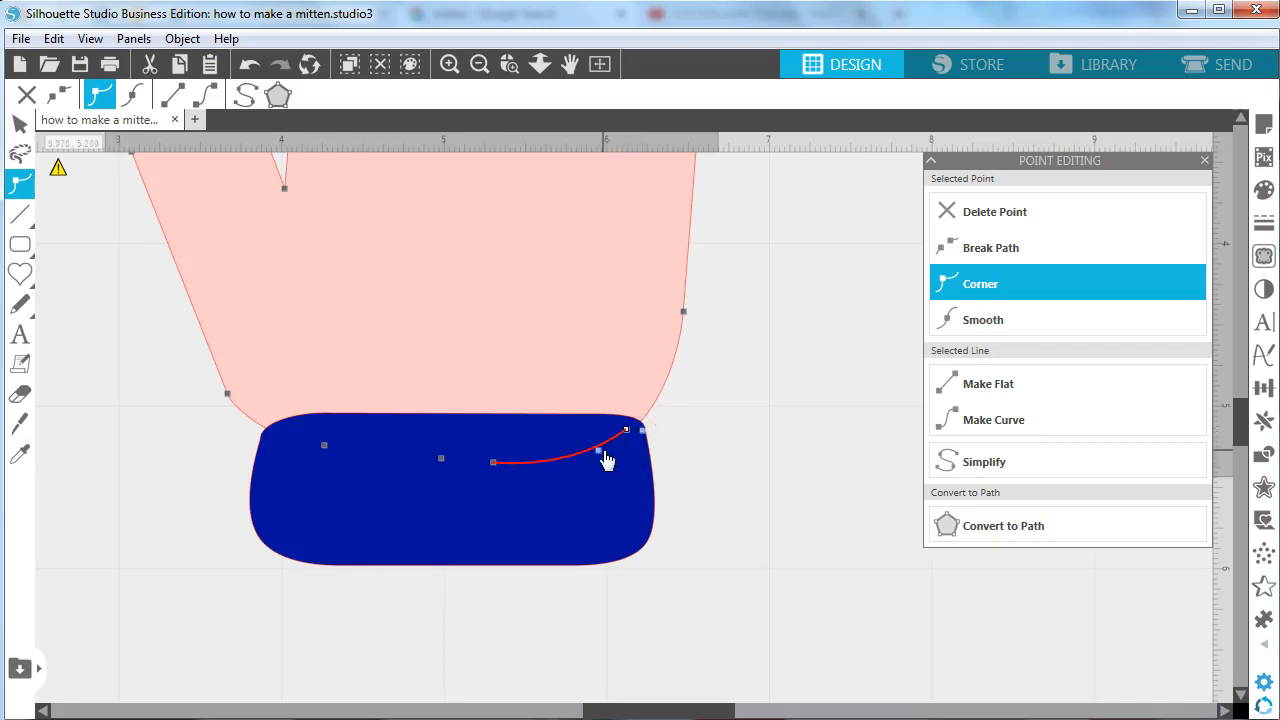
{"action": "left_click", "coordinate": [493, 461]}
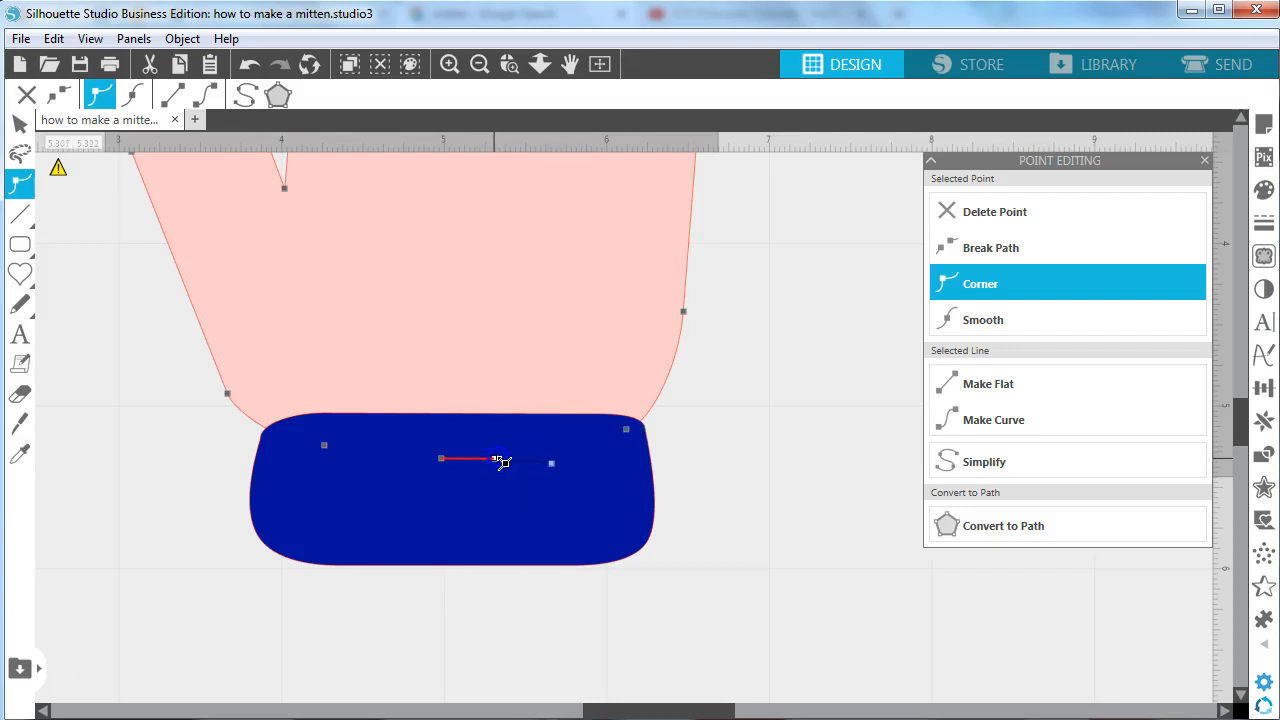
{"action": "left_click", "coordinate": [1035, 205]}
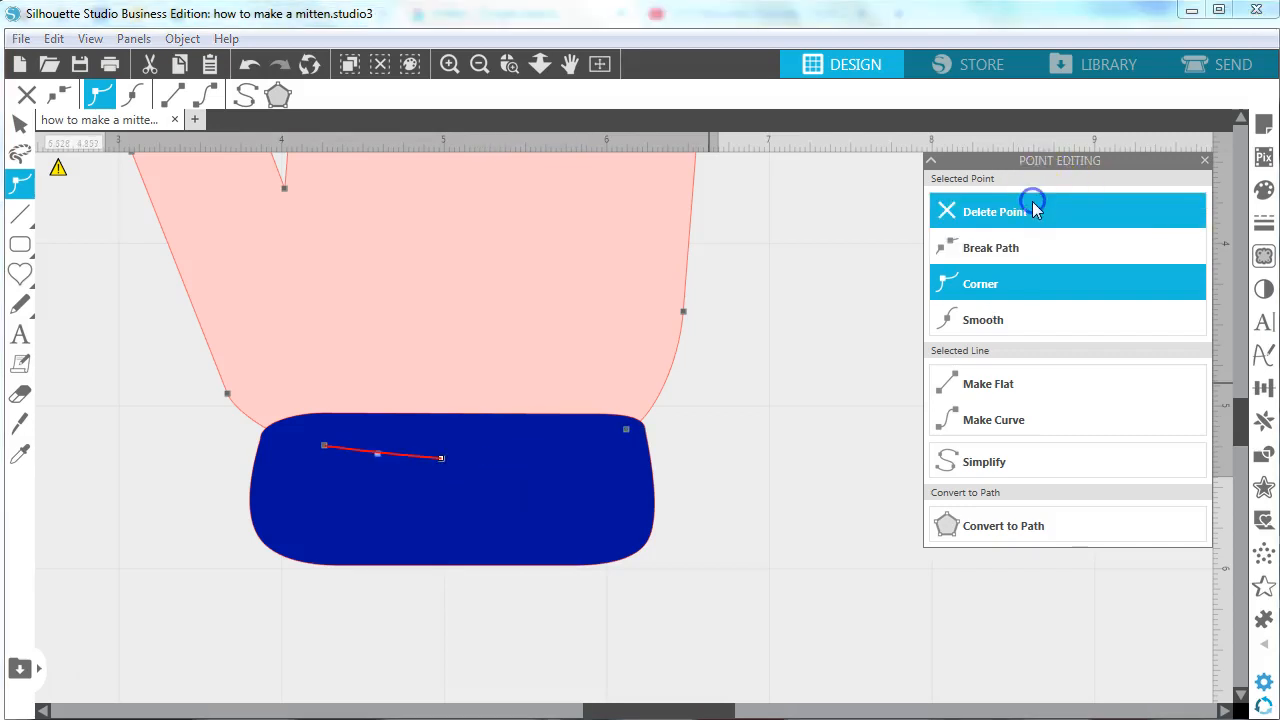
{"action": "left_click", "coordinate": [1034, 206]}
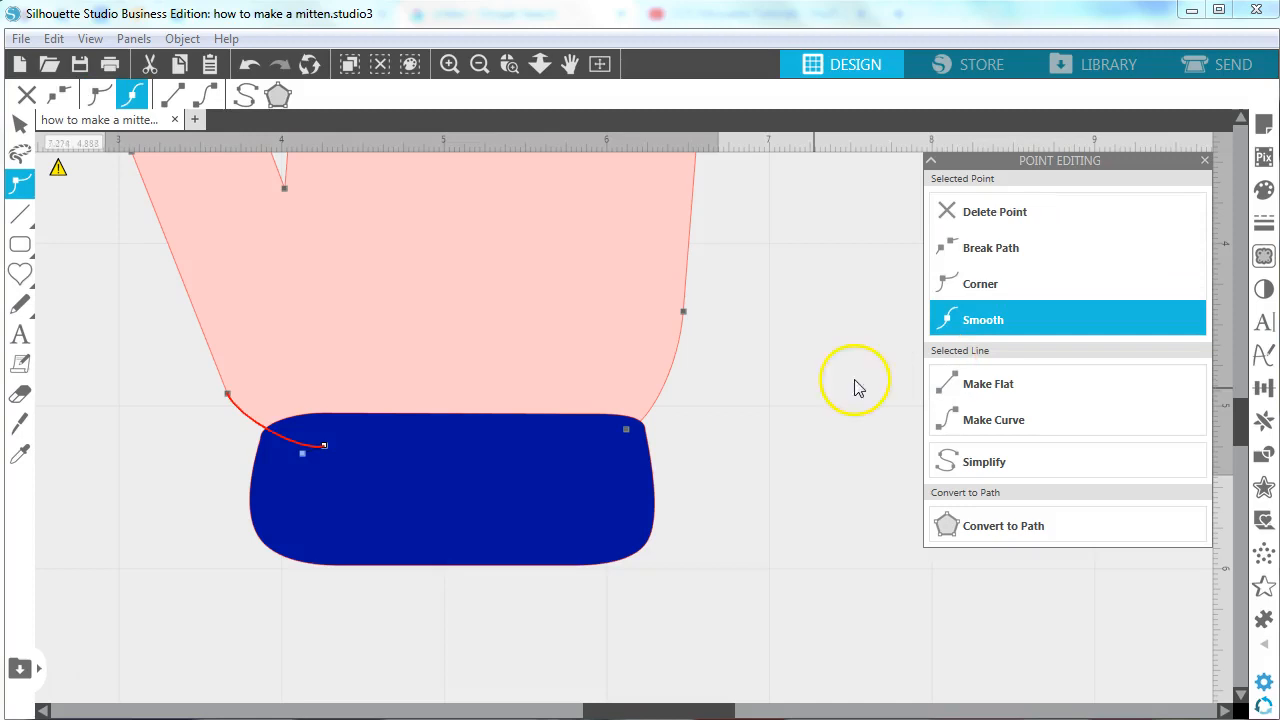
{"action": "left_click", "coordinate": [627, 431]}
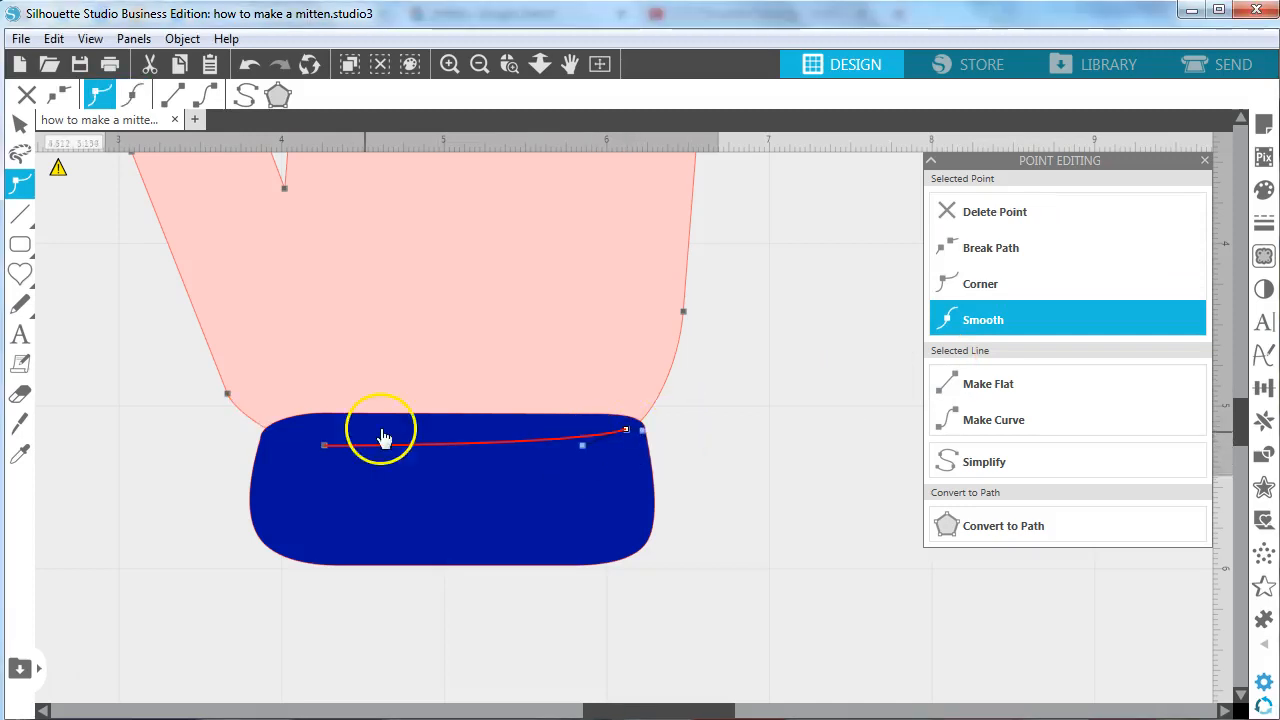
- Move the cuff down clear of the mitten body, then raise the body's lower thumb-side corner point slightly and make it smooth
{"action": "left_click", "coordinate": [20, 123]}
{"action": "left_click_drag", "start_coordinate": [503, 519], "coordinate": [505, 603]}
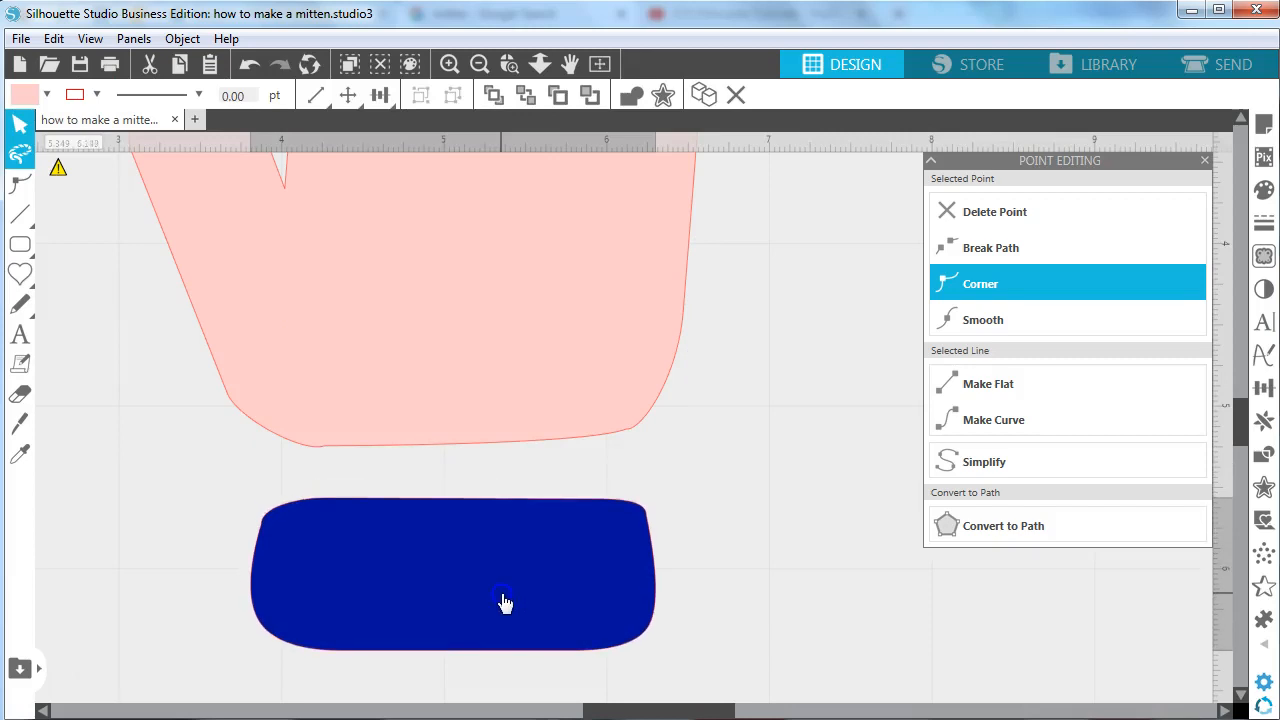
{"action": "double_click", "coordinate": [558, 406]}
{"action": "left_click_drag", "start_coordinate": [328, 447], "coordinate": [328, 443]}
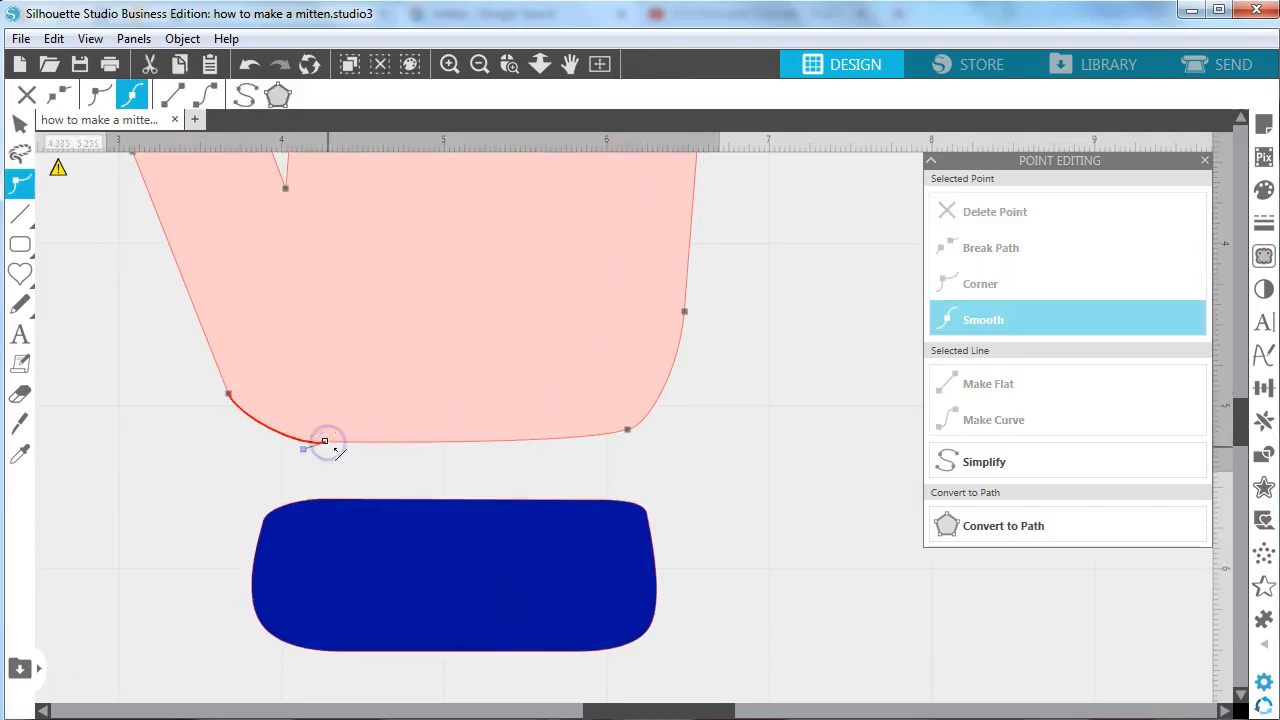
{"action": "left_click", "coordinate": [1014, 322]}
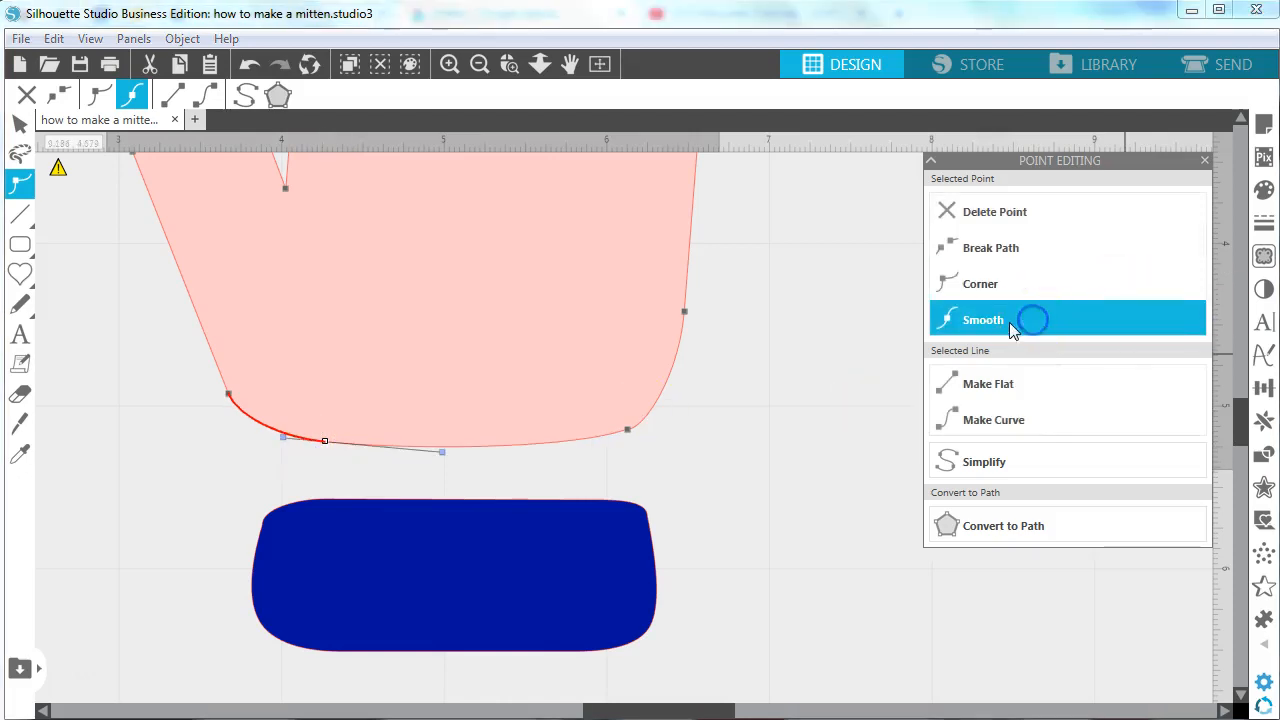
- Move the cuff back up so it overlaps the bottom edge of the mitten body
{"action": "left_click_drag", "start_coordinate": [474, 537], "coordinate": [471, 454]}
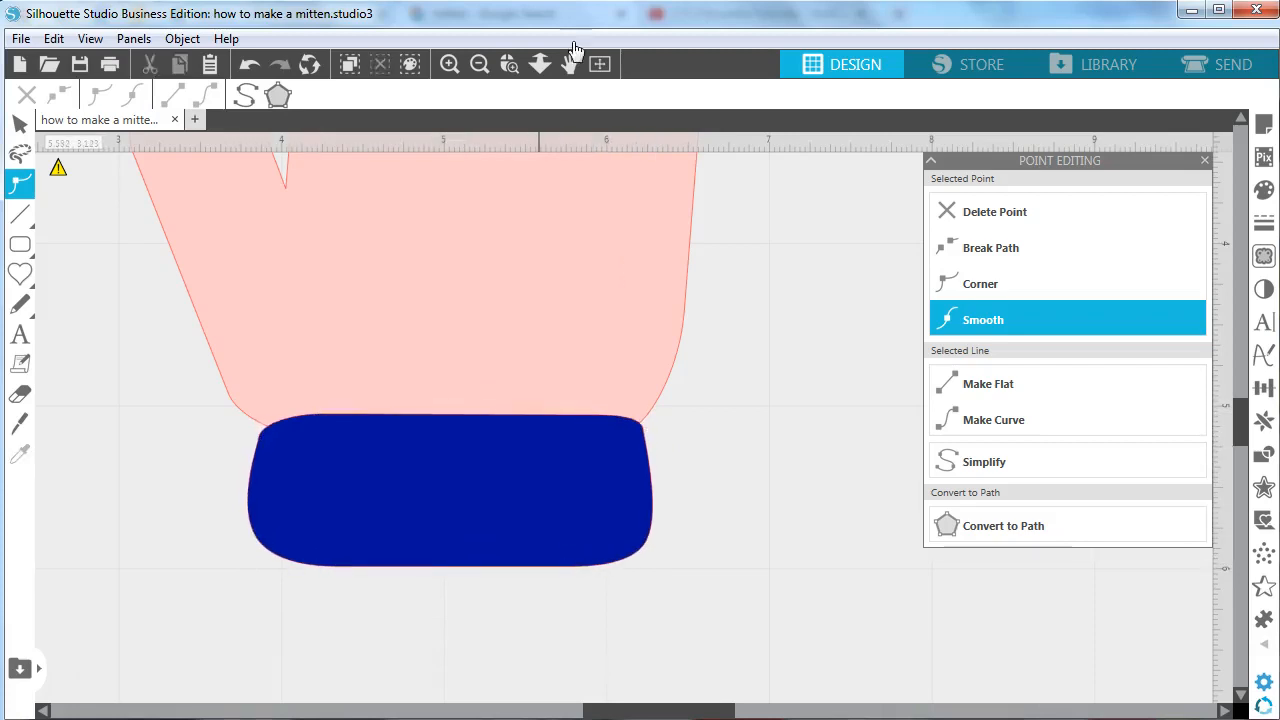
{"action": "left_click", "coordinate": [470, 63]}
{"action": "left_click", "coordinate": [477, 64]}
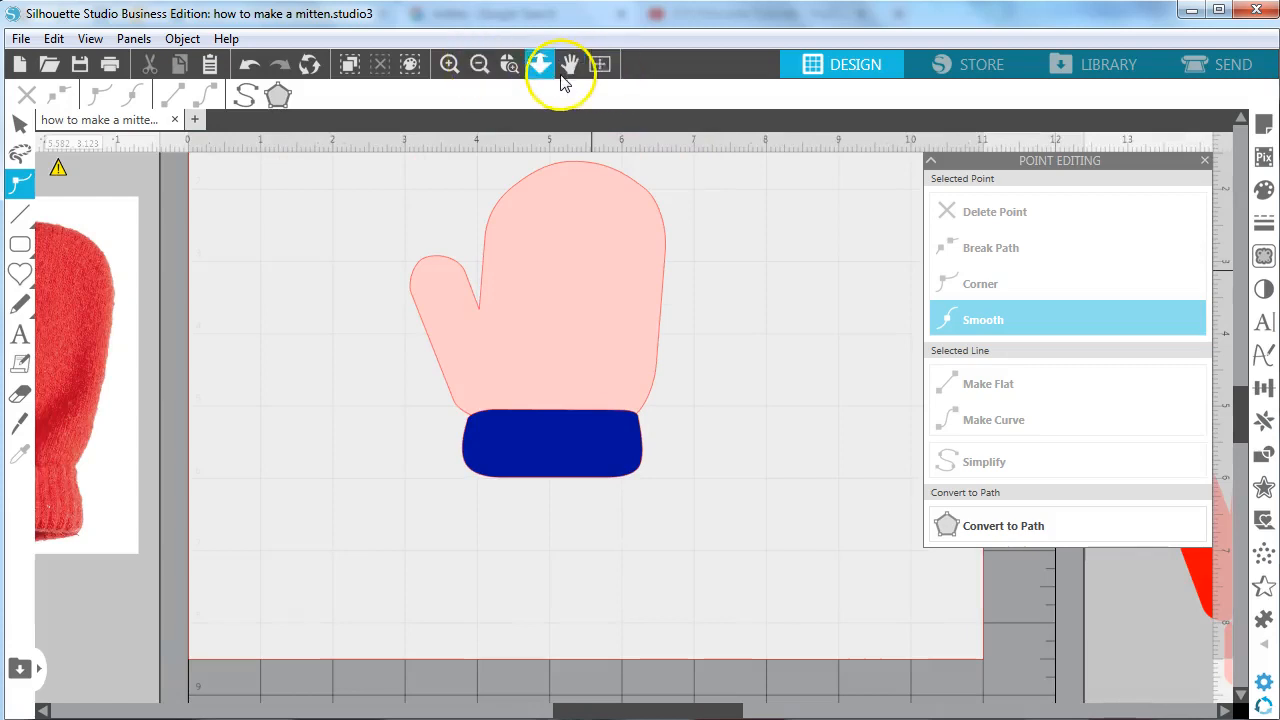
{"action": "left_click", "coordinate": [448, 66]}
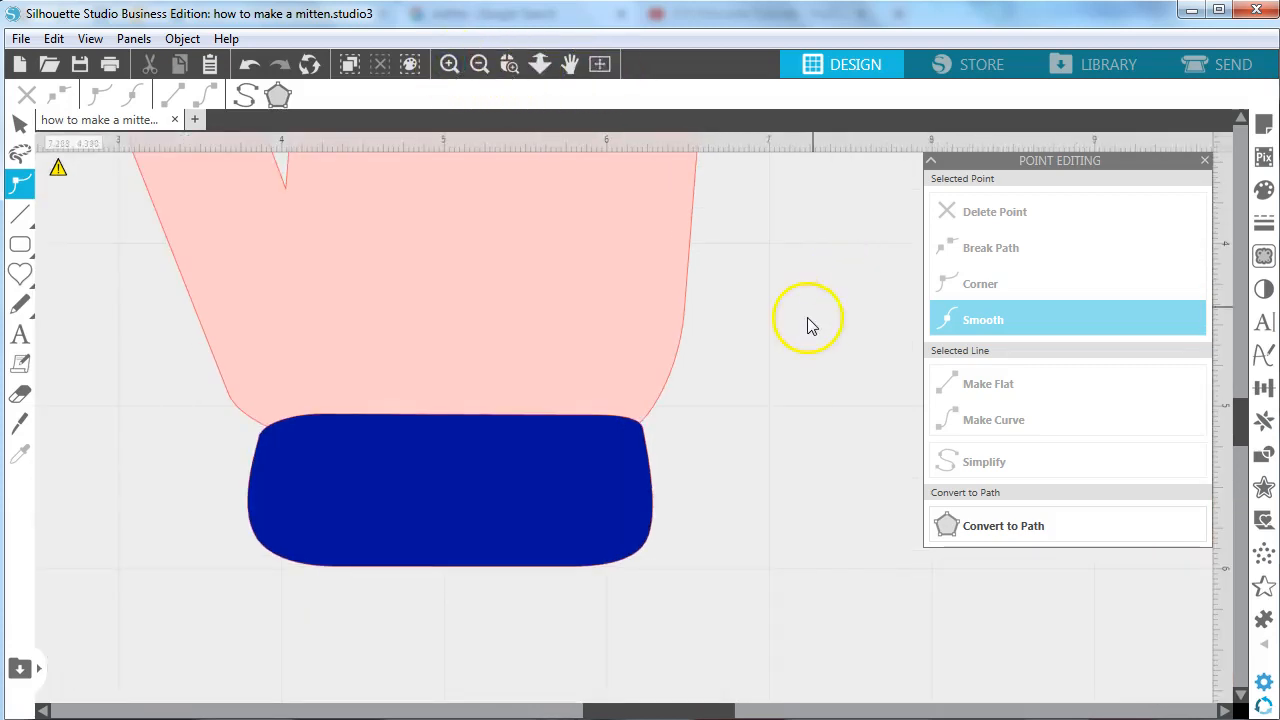
- Stretch the cuff slightly outward on both sides to a width of about 2.57 in
{"action": "left_click", "coordinate": [640, 441]}
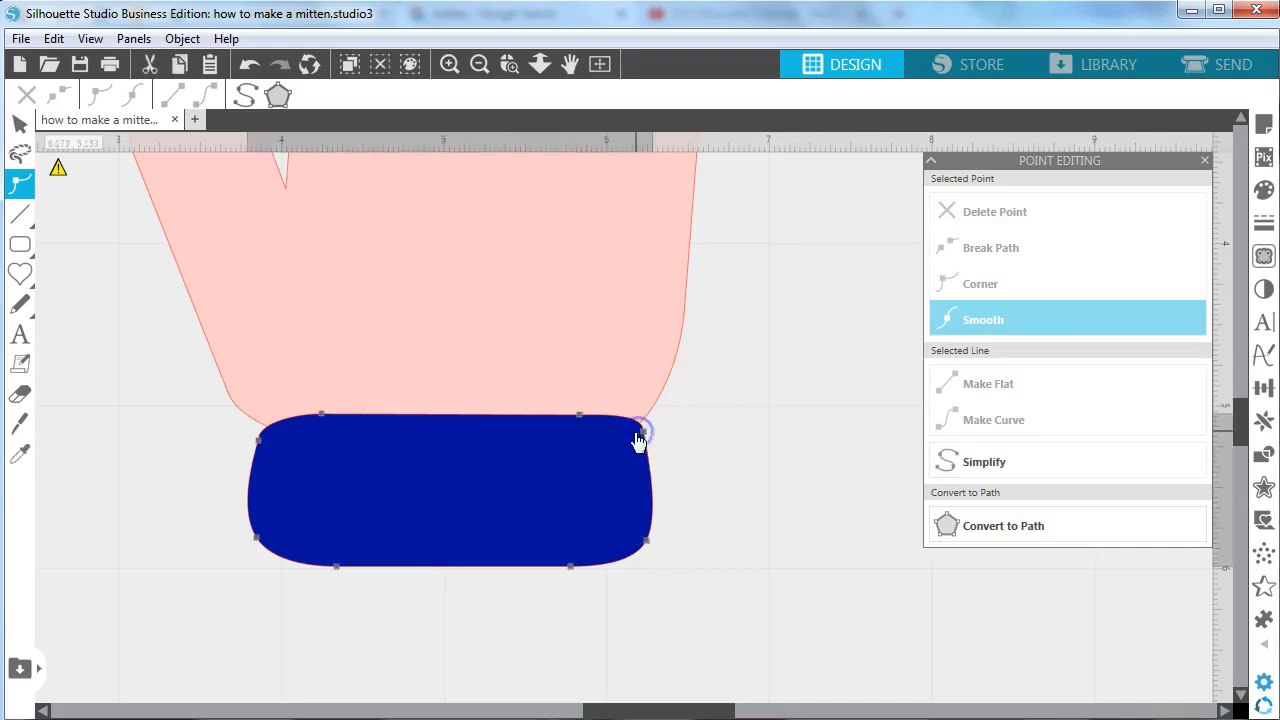
{"action": "left_click", "coordinate": [22, 135]}
{"action": "left_click_drag", "start_coordinate": [662, 489], "coordinate": [667, 491]}
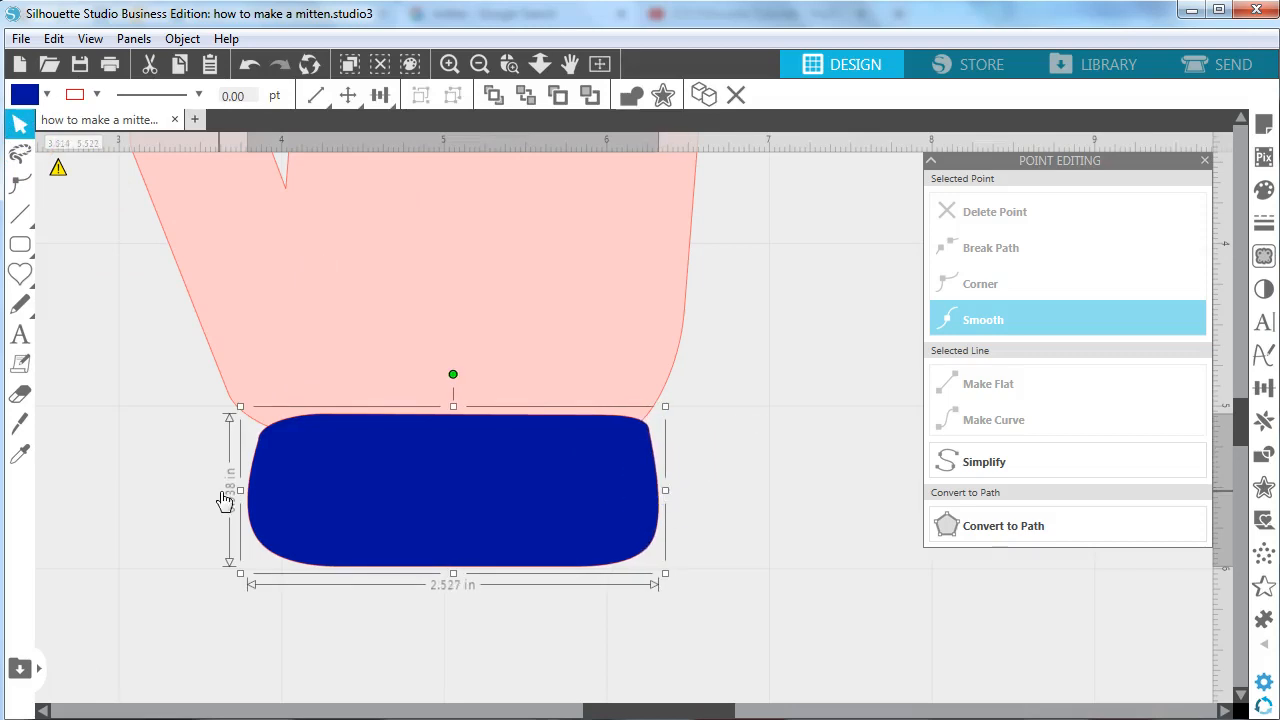
{"action": "left_click_drag", "start_coordinate": [241, 492], "coordinate": [233, 491]}
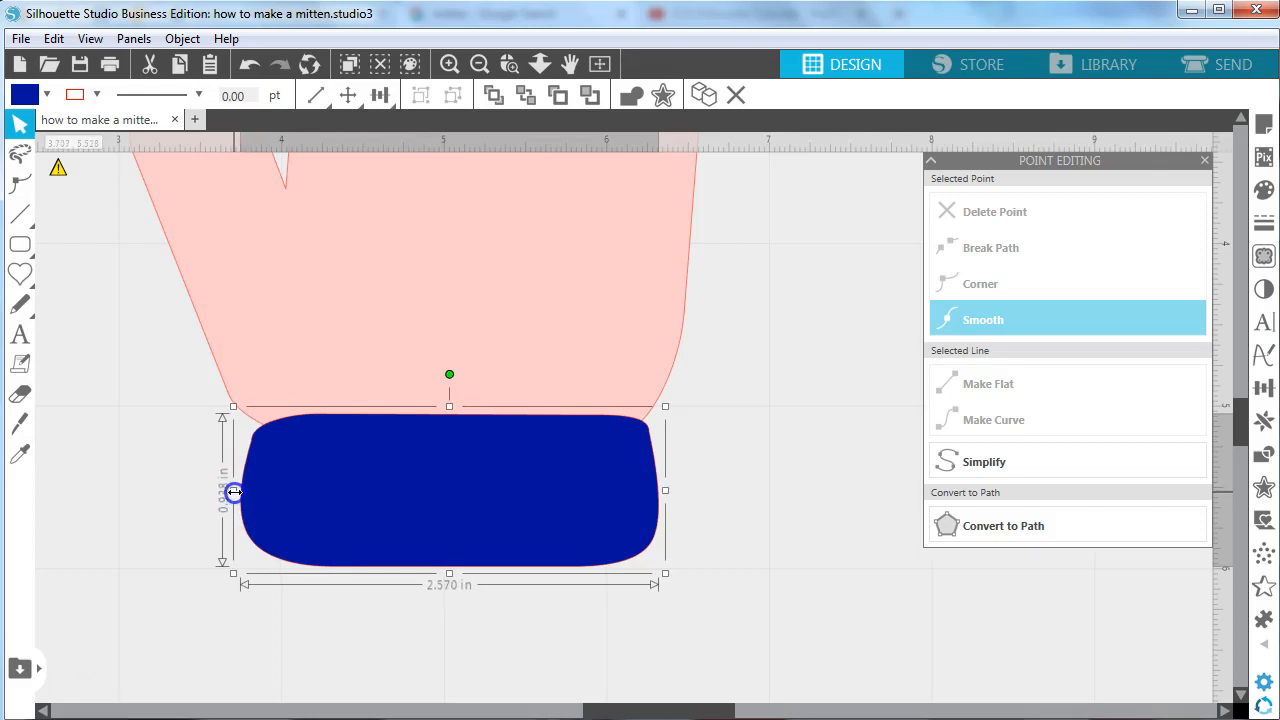
{"action": "left_click", "coordinate": [894, 526]}
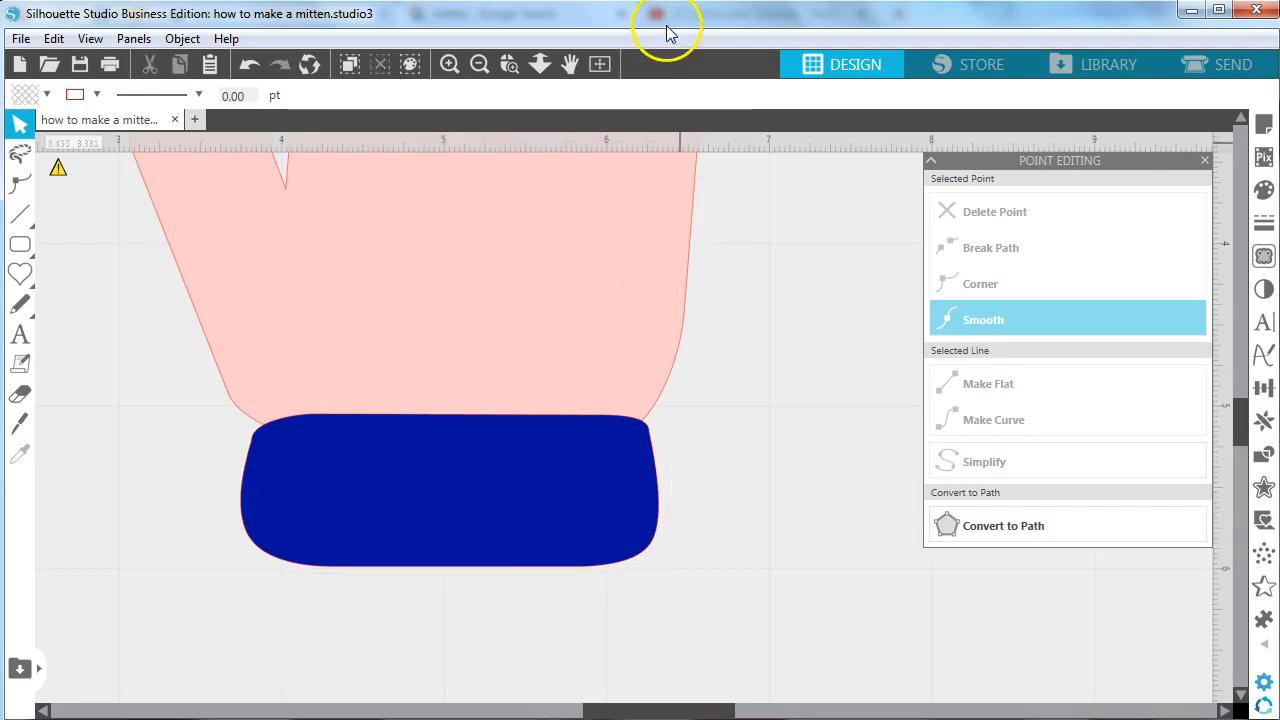
- Reshape the body's lower thumb-side curve by shifting its two points slightly and adjusting their handles to meet the cuff's corner
{"action": "double_click", "coordinate": [280, 405]}
{"action": "mouse_move", "coordinate": [325, 441]}
{"action": "left_mouse_down"}
{"action": "mouse_move", "coordinate": [309, 442]}
{"action": "mouse_move", "coordinate": [314, 452]}
{"action": "left_mouse_up"}
{"action": "left_click_drag", "start_coordinate": [228, 393], "coordinate": [235, 391]}
{"action": "left_click", "coordinate": [244, 416]}
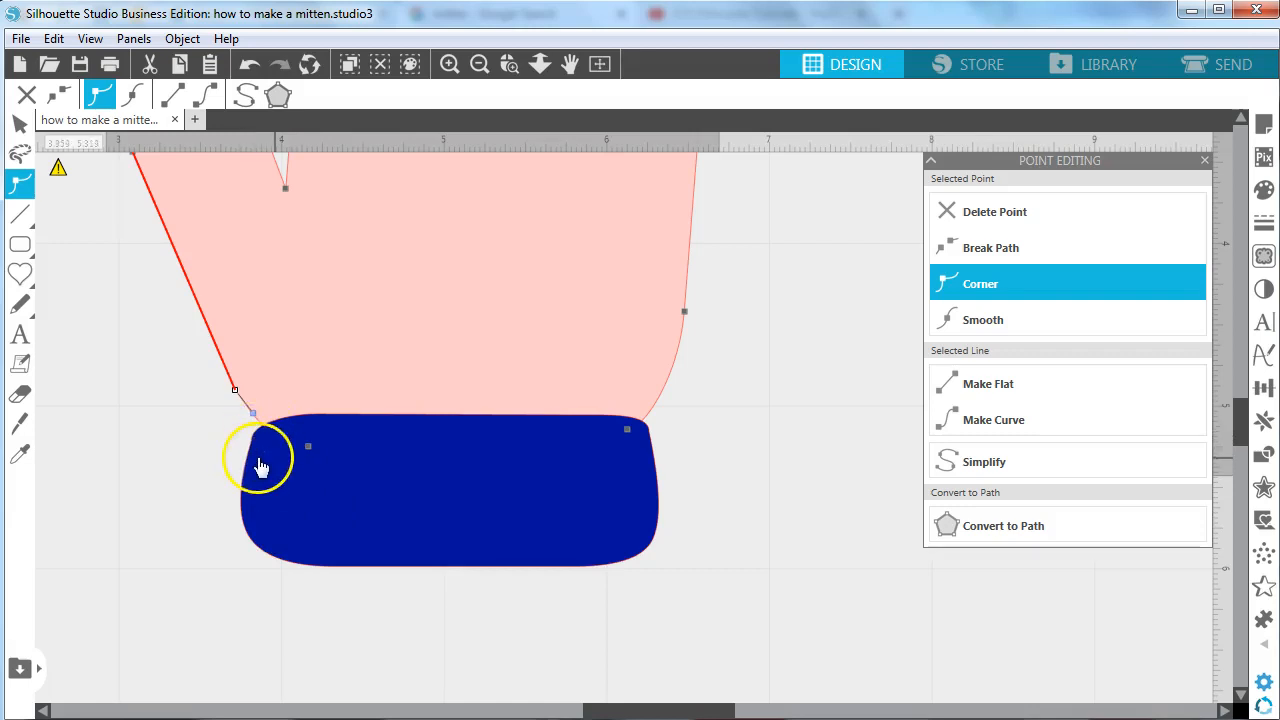
{"action": "left_click", "coordinate": [309, 449]}
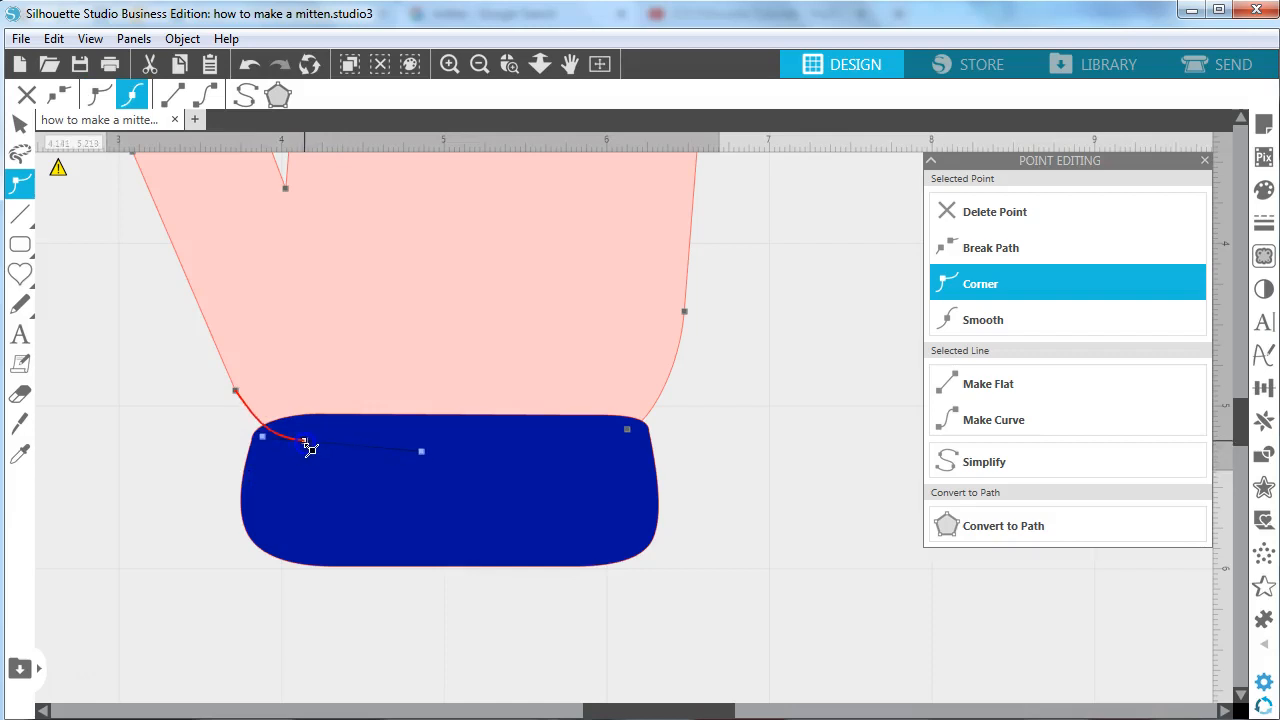
{"action": "left_click", "coordinate": [267, 440]}
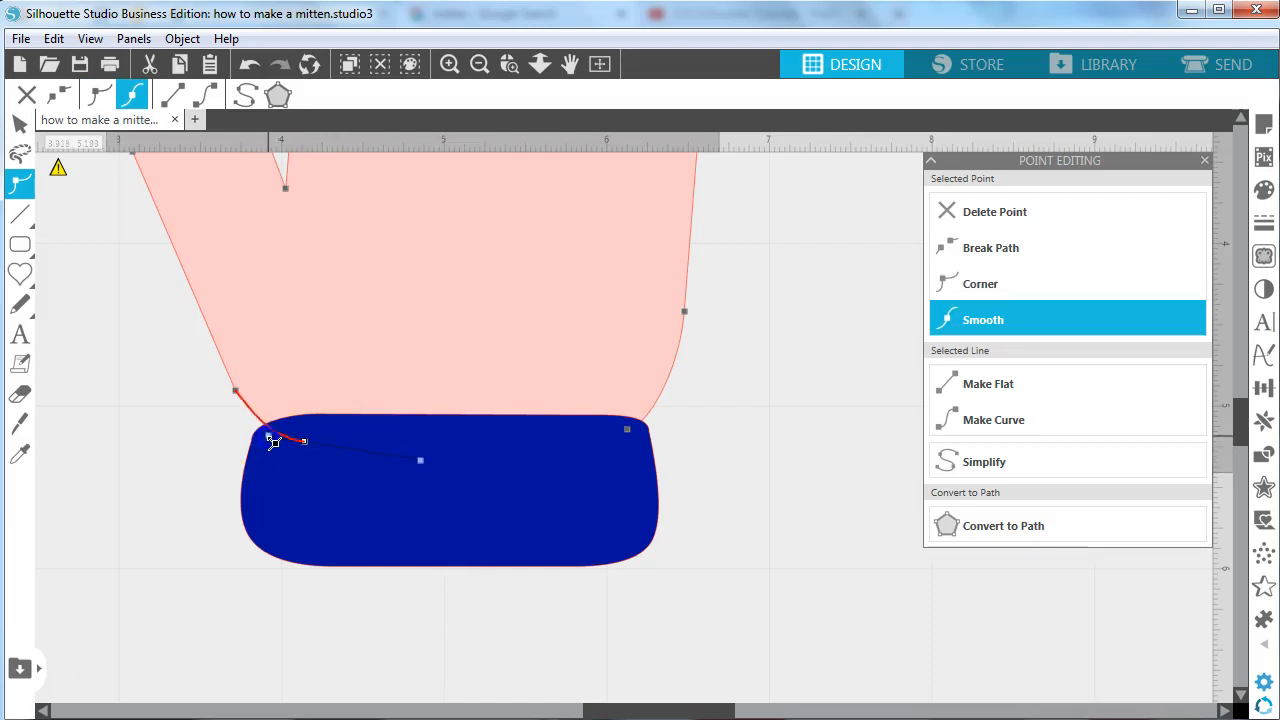
{"action": "left_click", "coordinate": [717, 433]}
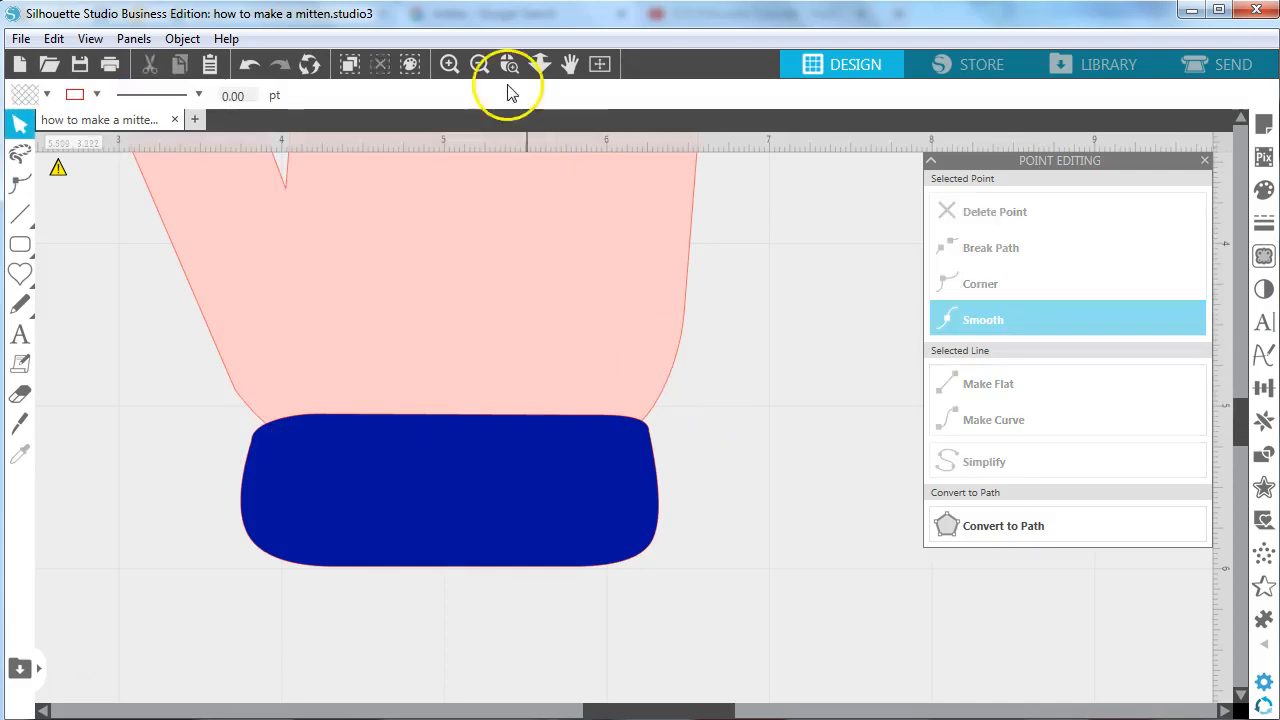
- Fill both the mitten body and the cuff with the same bright blue
{"action": "left_click", "coordinate": [602, 64]}
{"action": "left_click", "coordinate": [740, 397]}
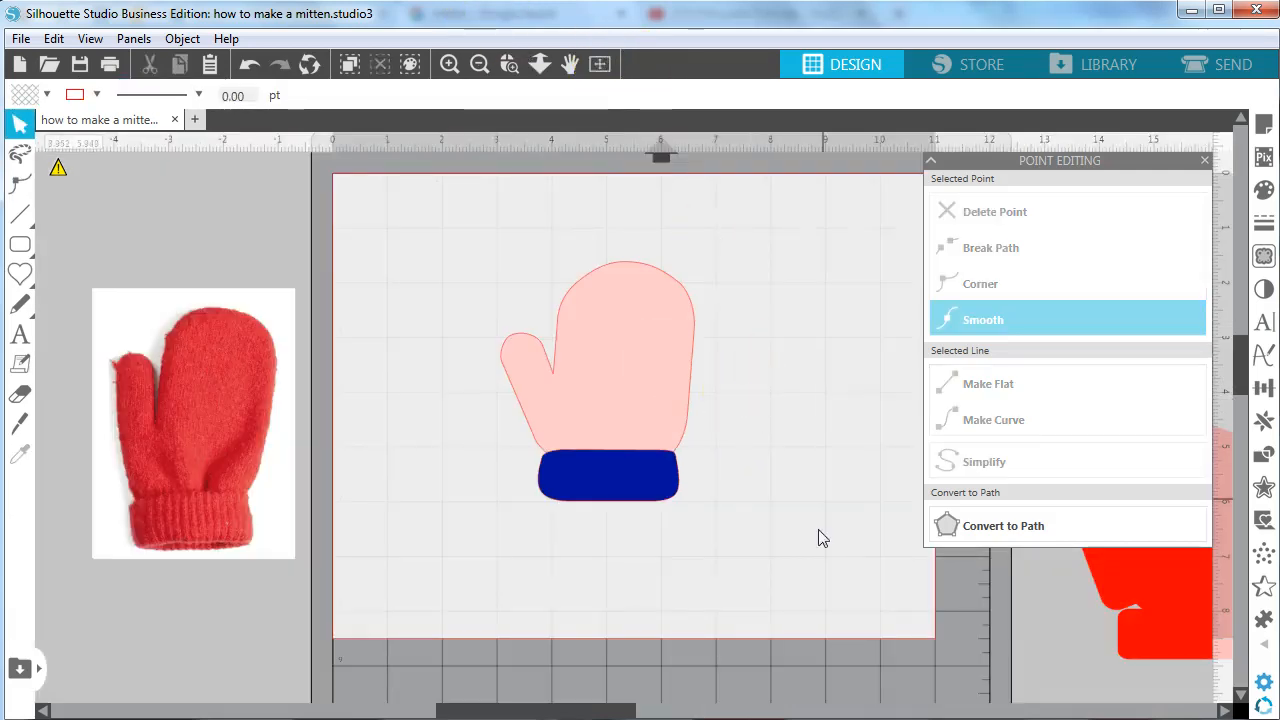
{"action": "left_click_drag", "start_coordinate": [740, 571], "coordinate": [605, 200]}
{"action": "left_click", "coordinate": [1172, 256]}
{"action": "left_click", "coordinate": [1264, 189]}
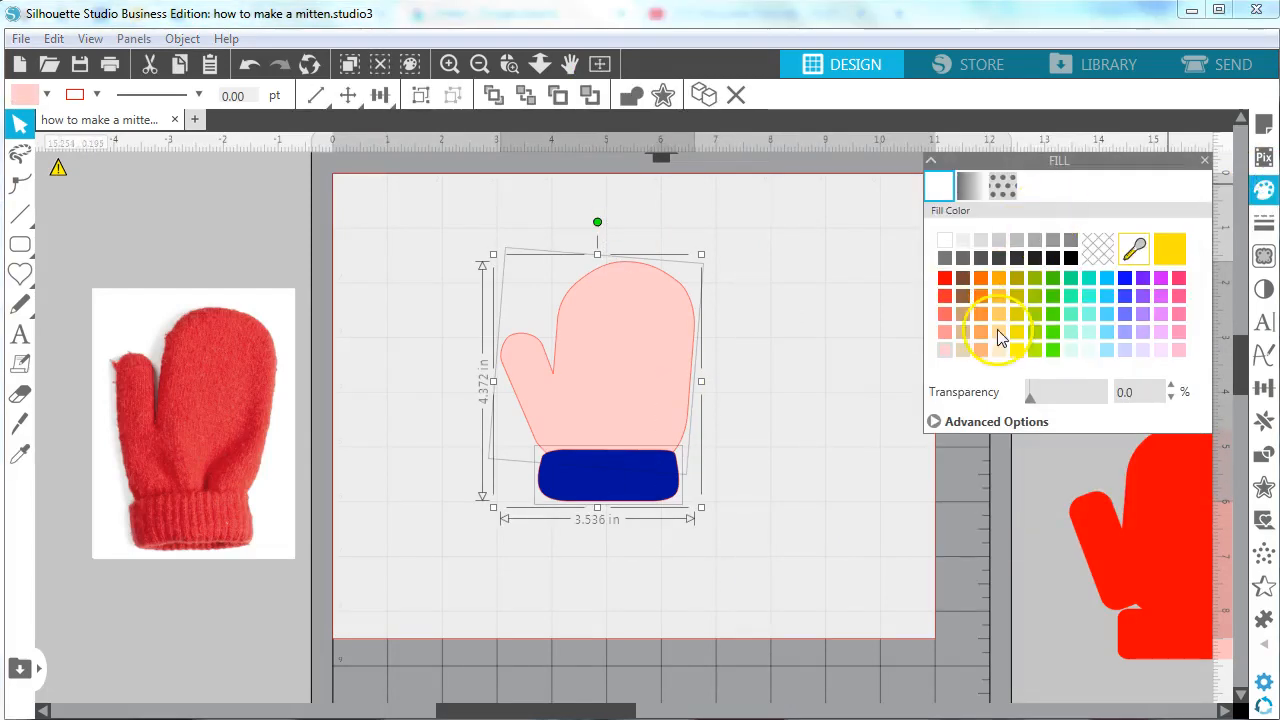
{"action": "left_click", "coordinate": [1125, 295]}
{"action": "left_click", "coordinate": [828, 413]}
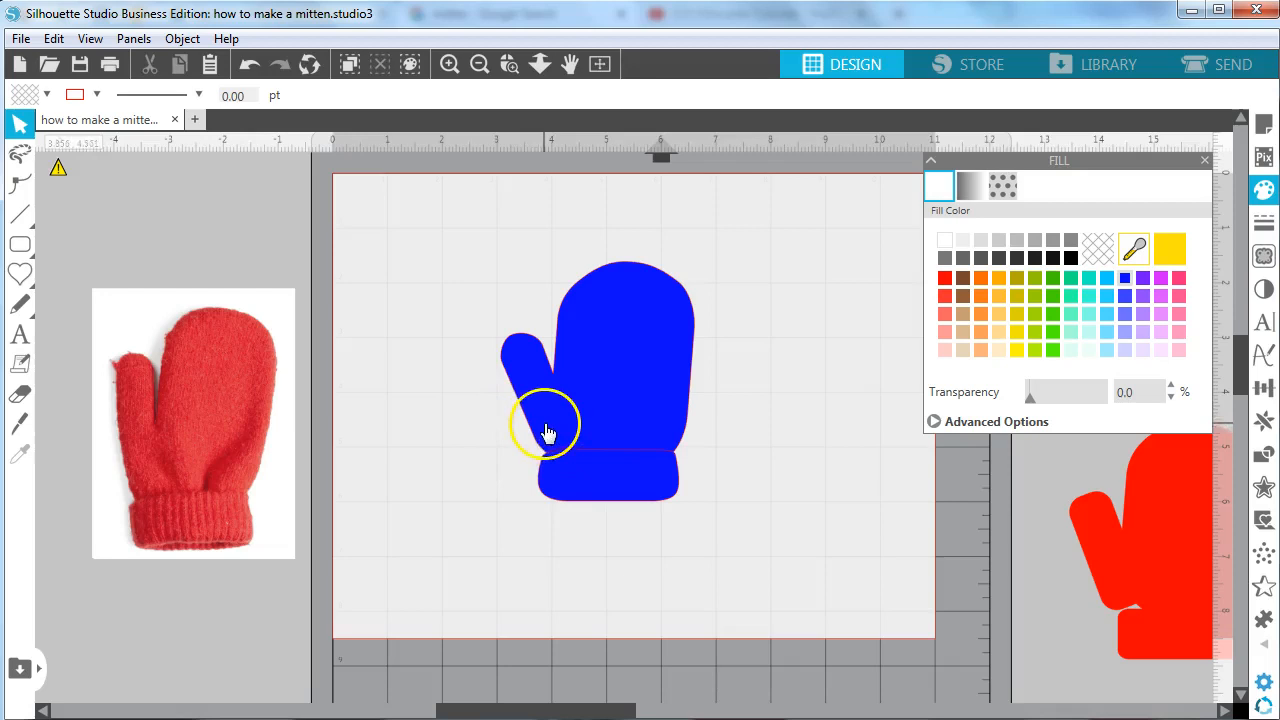
- Make the point at the base of the thumb's outer edge smooth and adjust its upper handle for a gently curved edge
{"action": "left_click", "coordinate": [513, 70]}
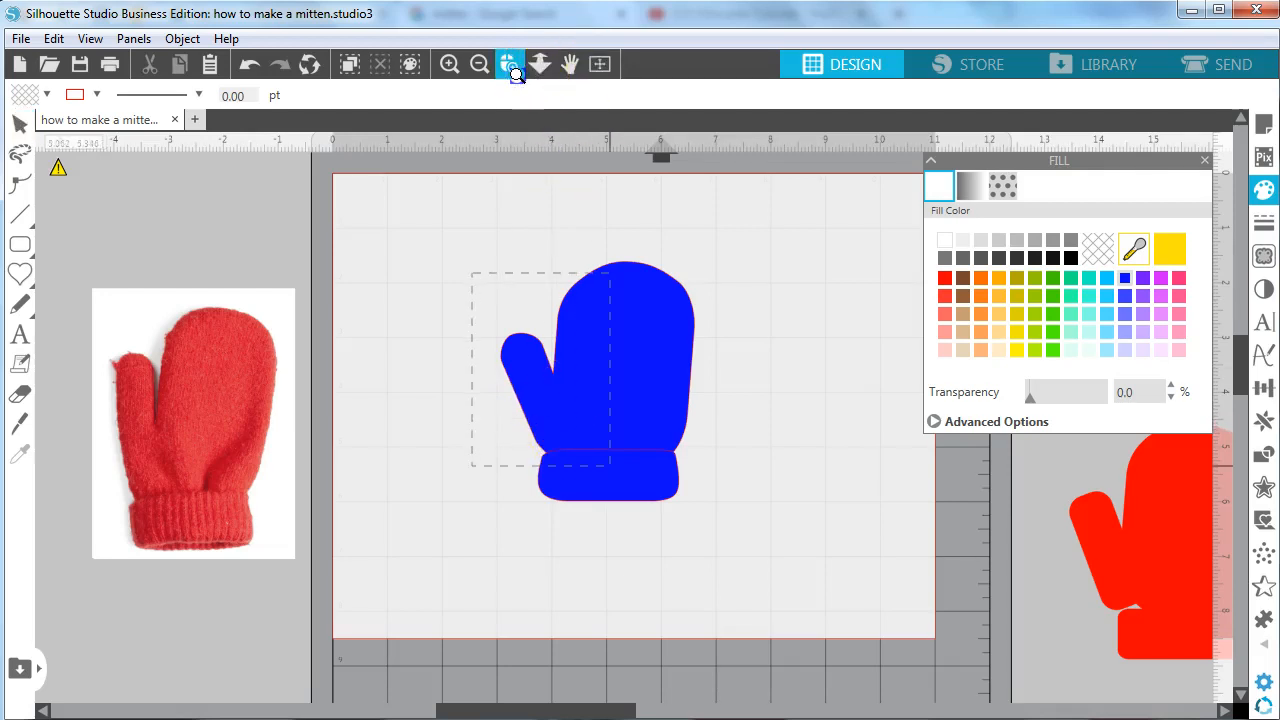
{"action": "left_click_drag", "start_coordinate": [472, 273], "coordinate": [613, 482]}
{"action": "double_click", "coordinate": [595, 519]}
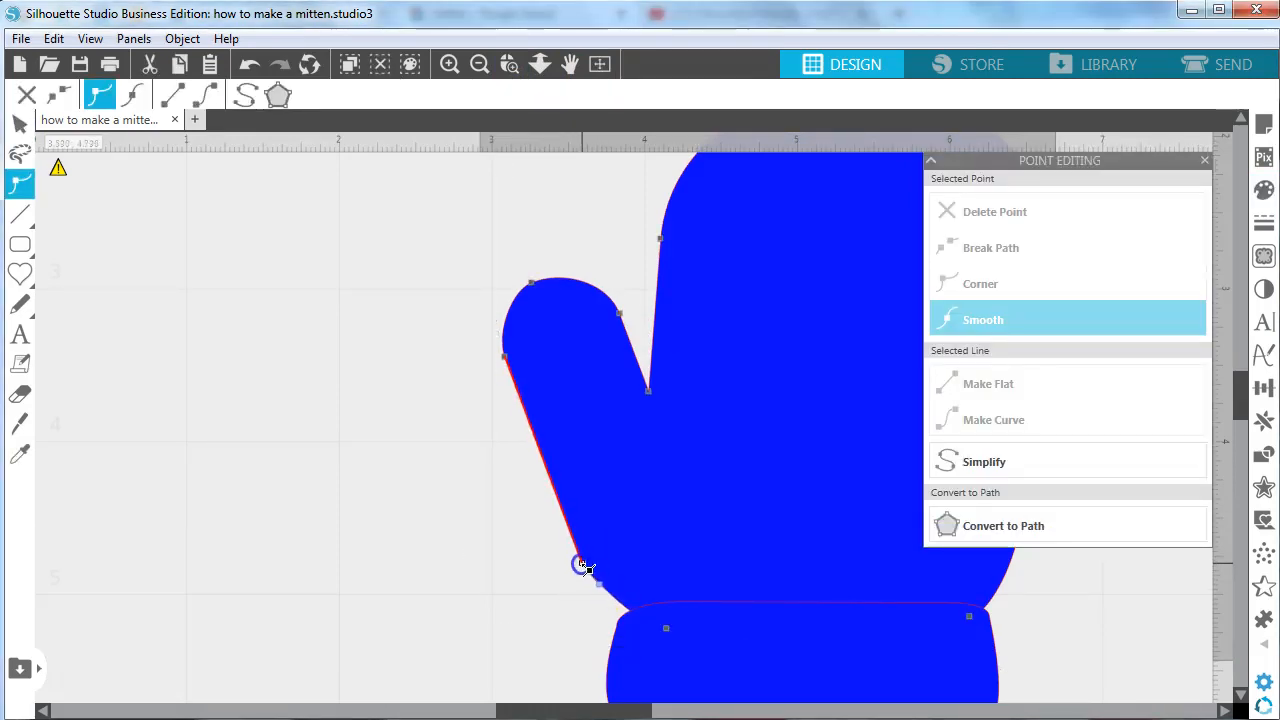
{"action": "left_click", "coordinate": [577, 557]}
{"action": "left_click", "coordinate": [988, 320]}
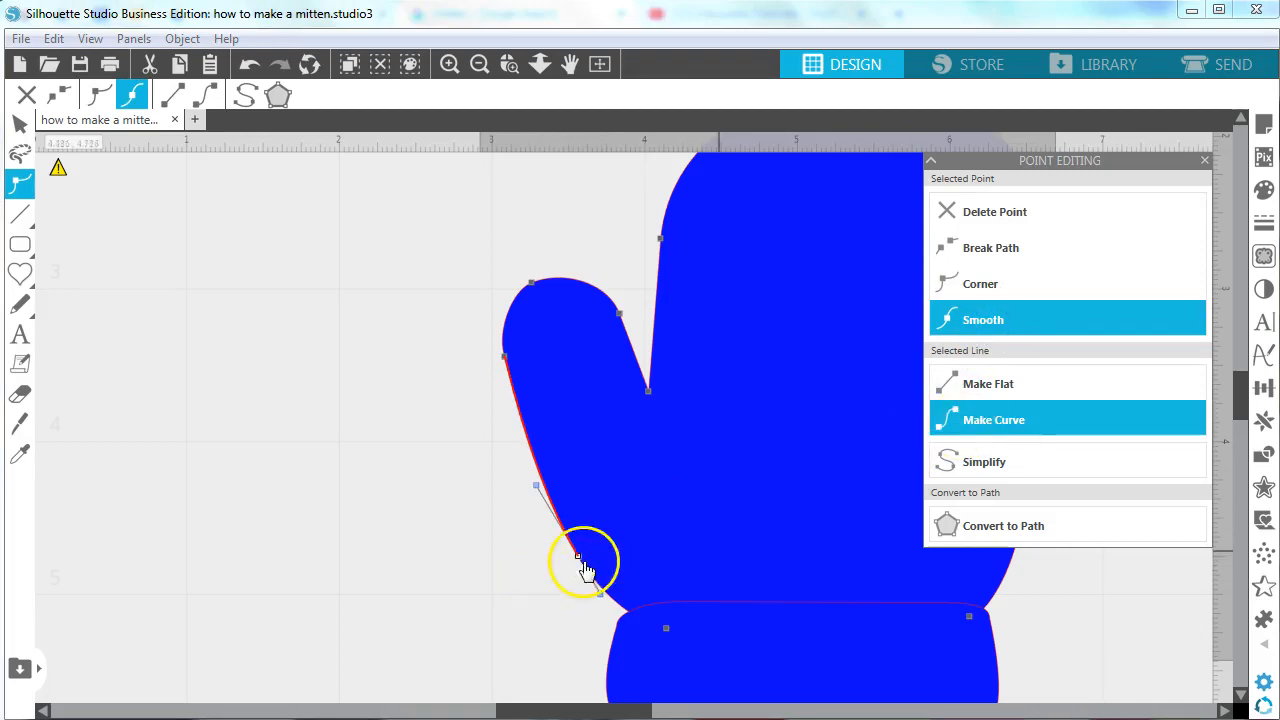
{"action": "left_click", "coordinate": [537, 486]}
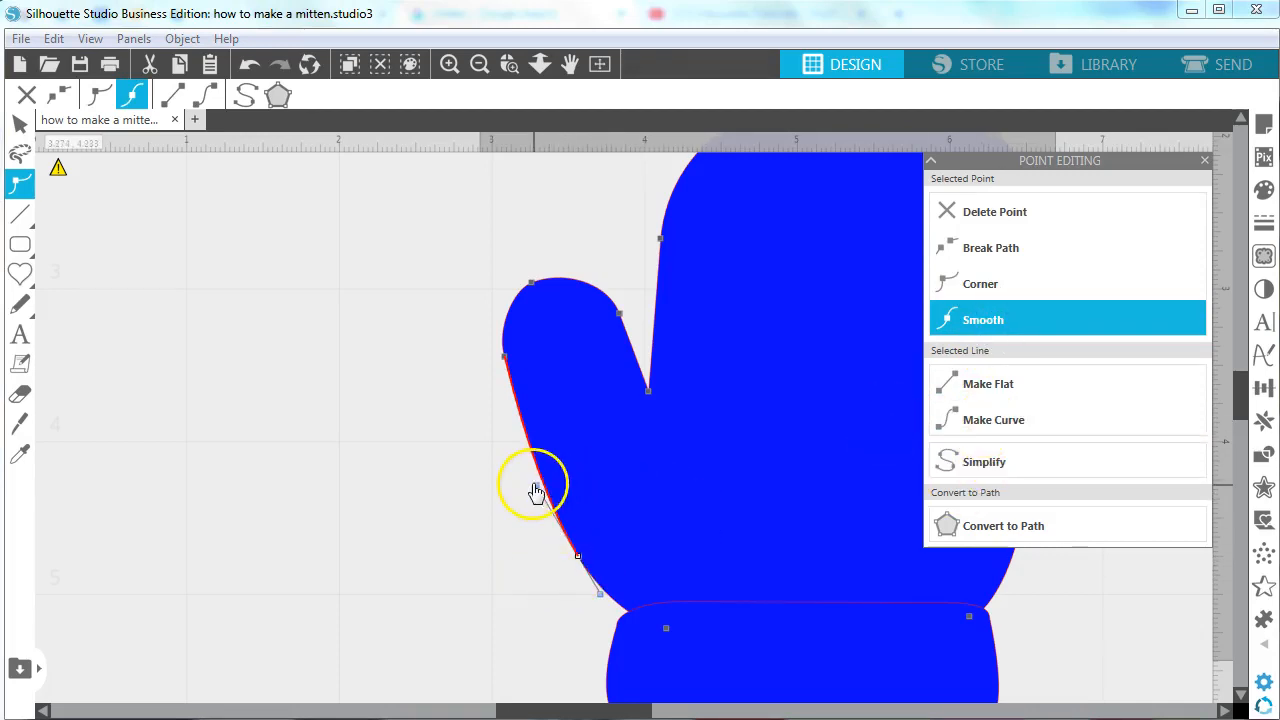
{"action": "left_click", "coordinate": [520, 171]}
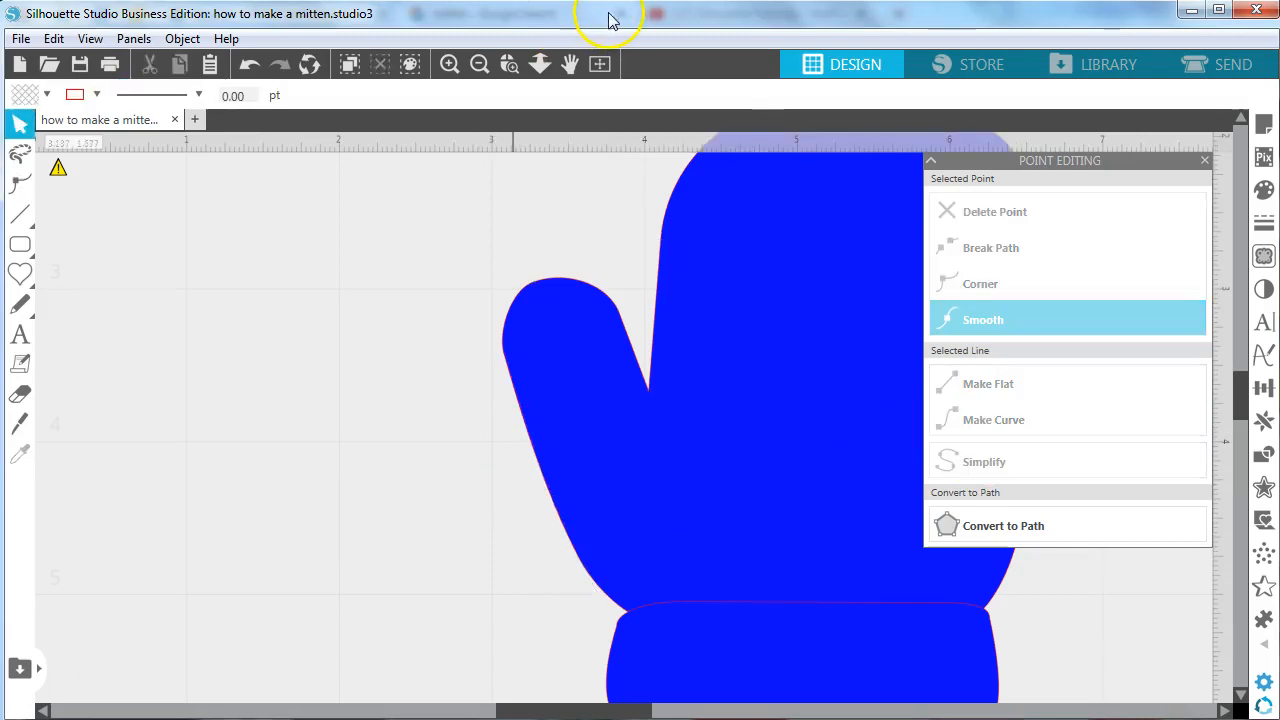
{"action": "left_click", "coordinate": [478, 64]}
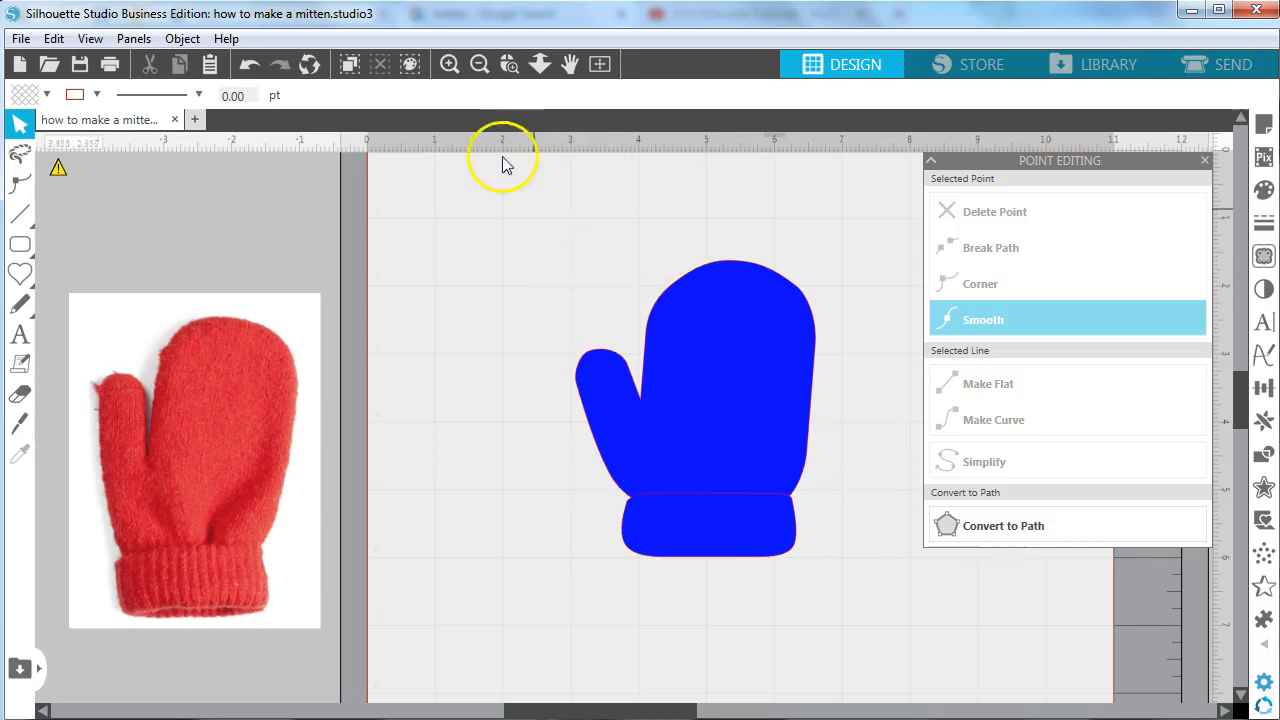
- Fill the mitten body with dark red 900007 and the cuff with dark blue 000583 using custom colors
{"action": "left_click", "coordinate": [600, 66]}
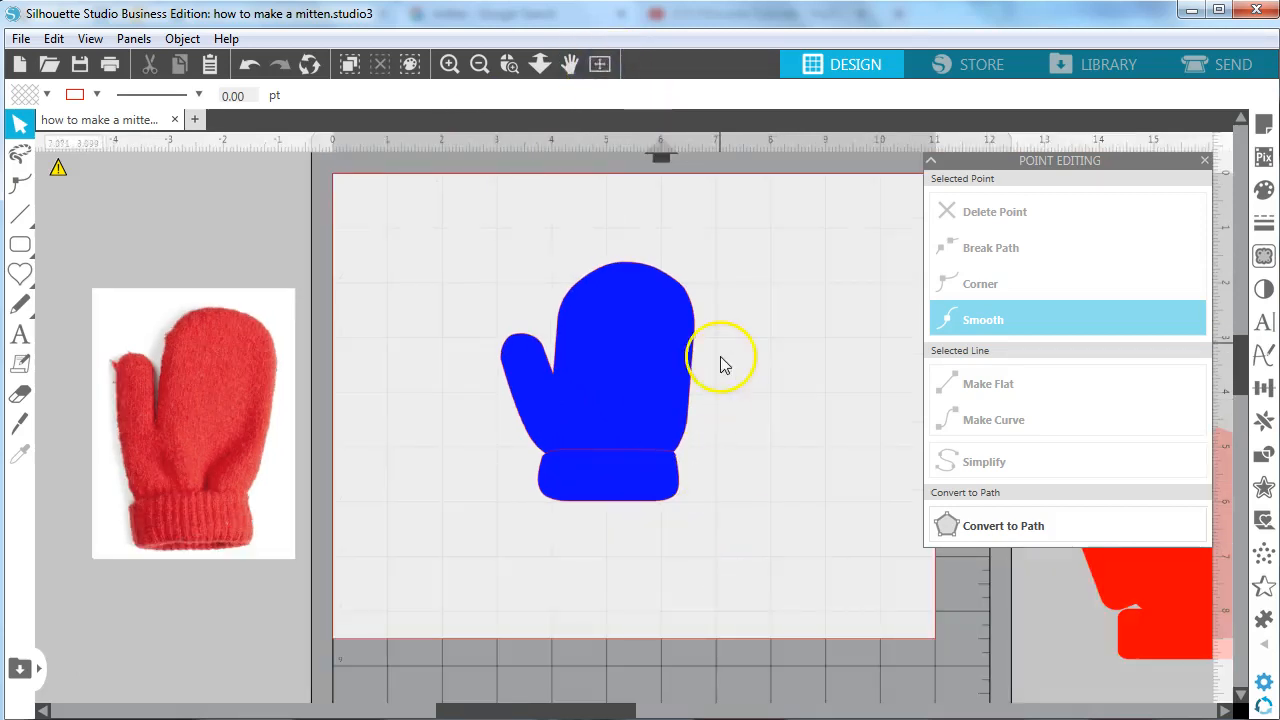
{"action": "left_click", "coordinate": [661, 366]}
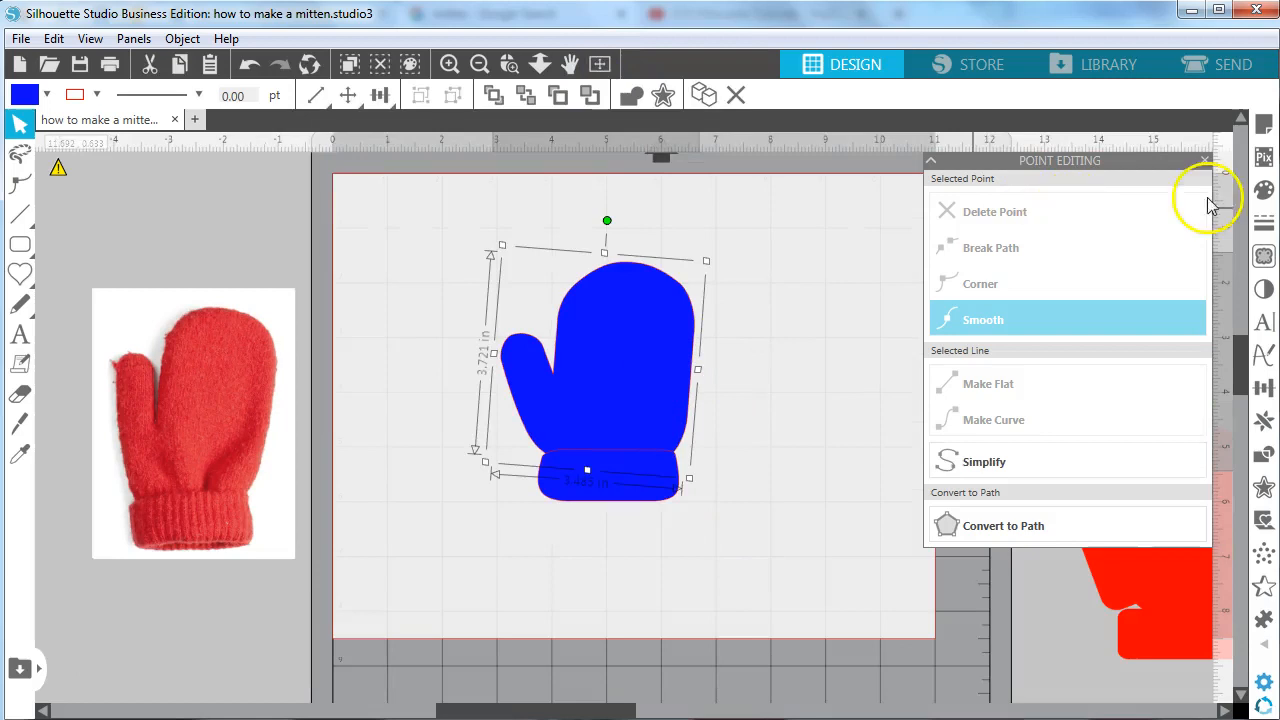
{"action": "left_click", "coordinate": [1265, 190]}
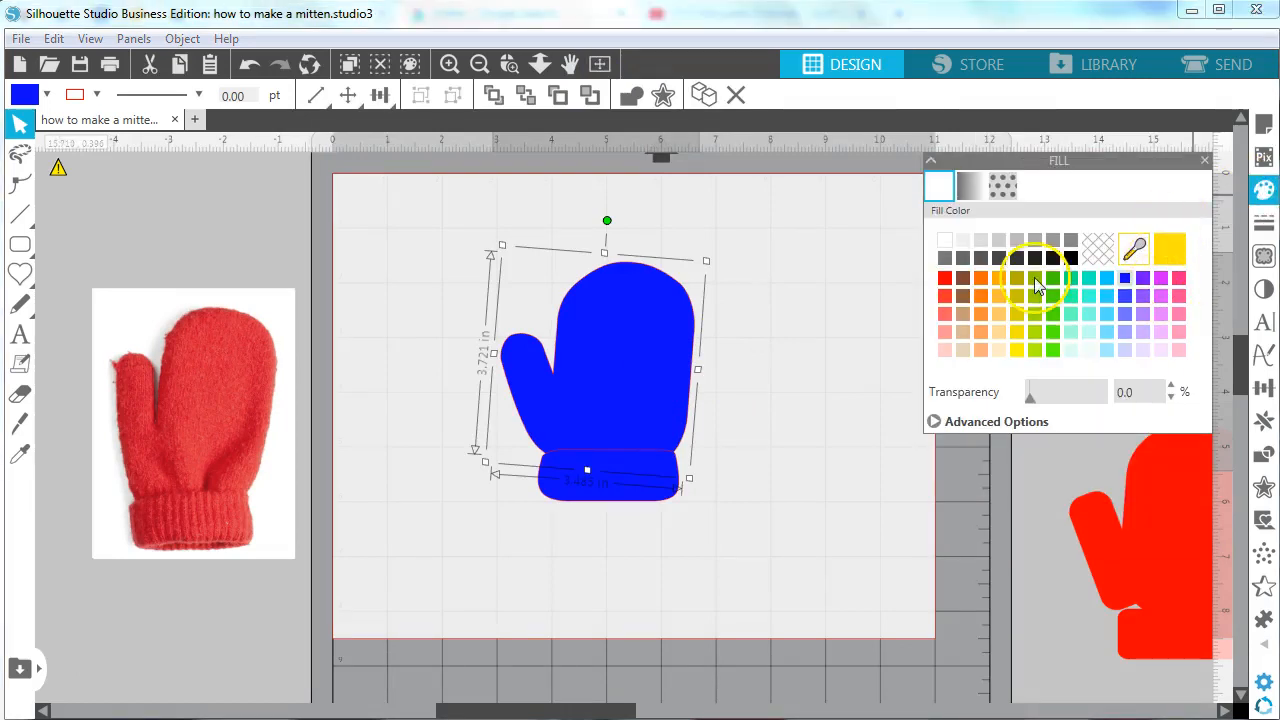
{"action": "left_click", "coordinate": [955, 421]}
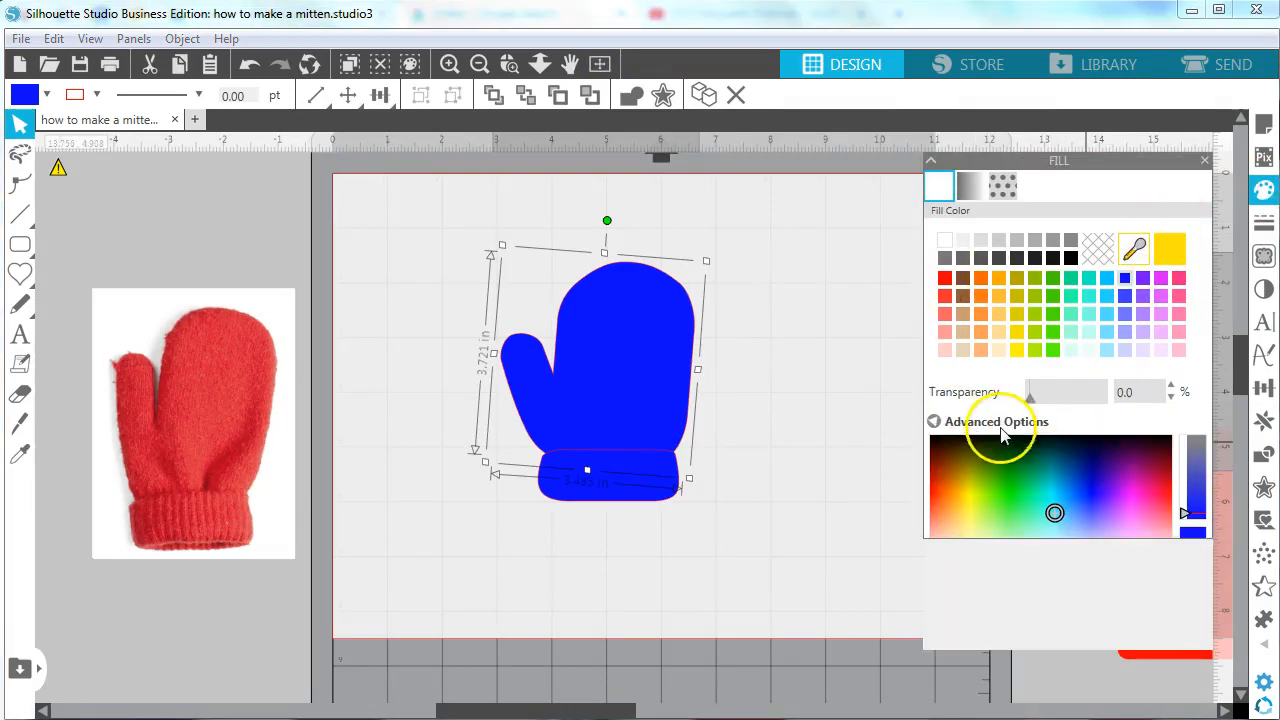
{"action": "left_click", "coordinate": [1170, 468]}
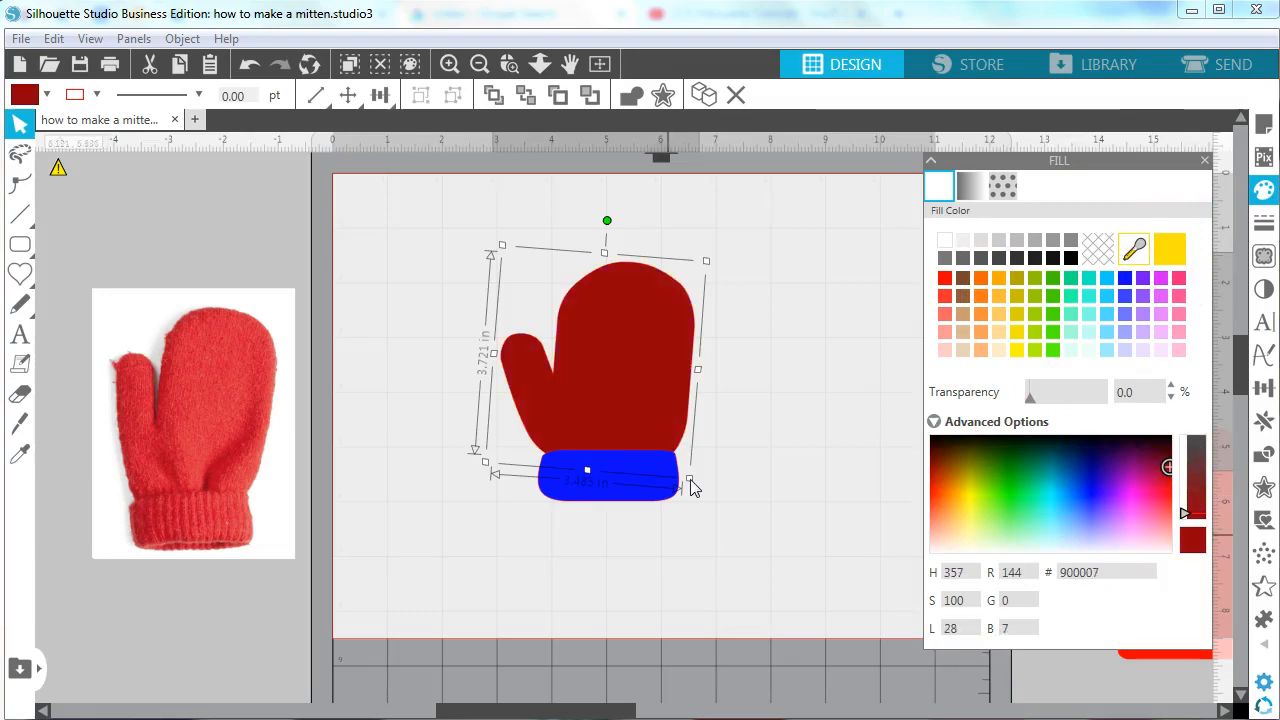
{"action": "left_click", "coordinate": [608, 511]}
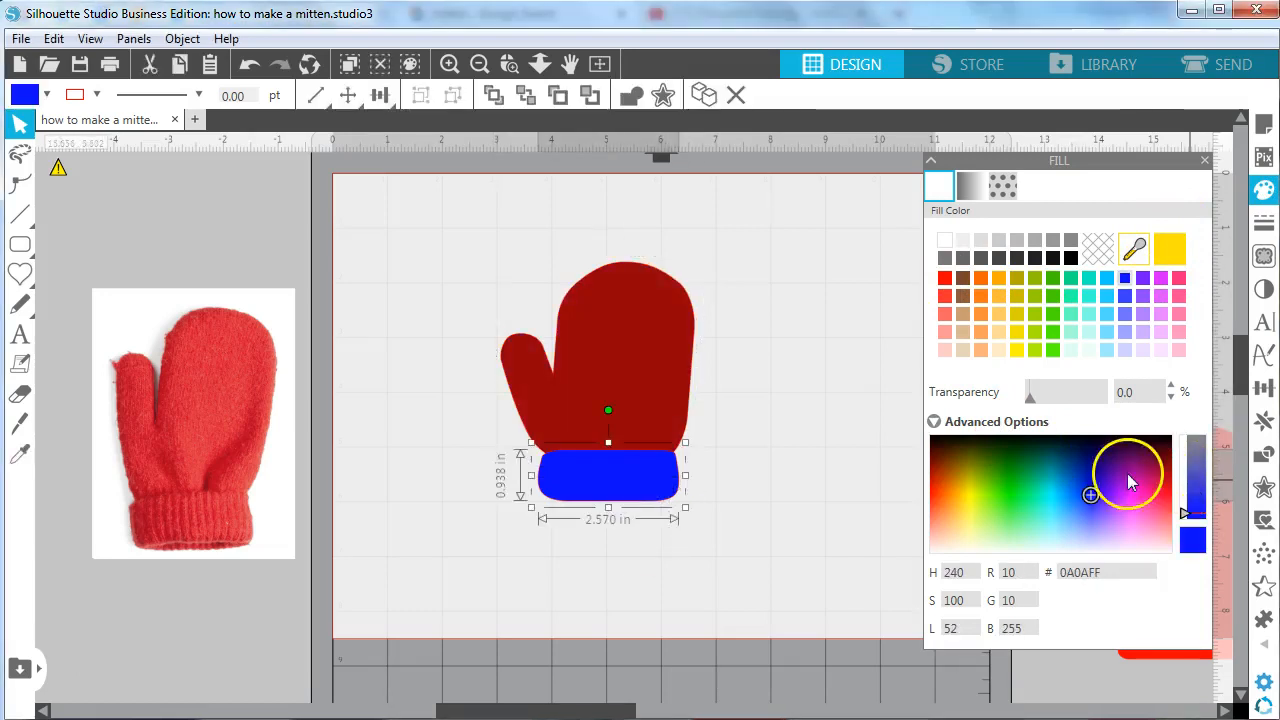
{"action": "left_click", "coordinate": [1088, 464]}
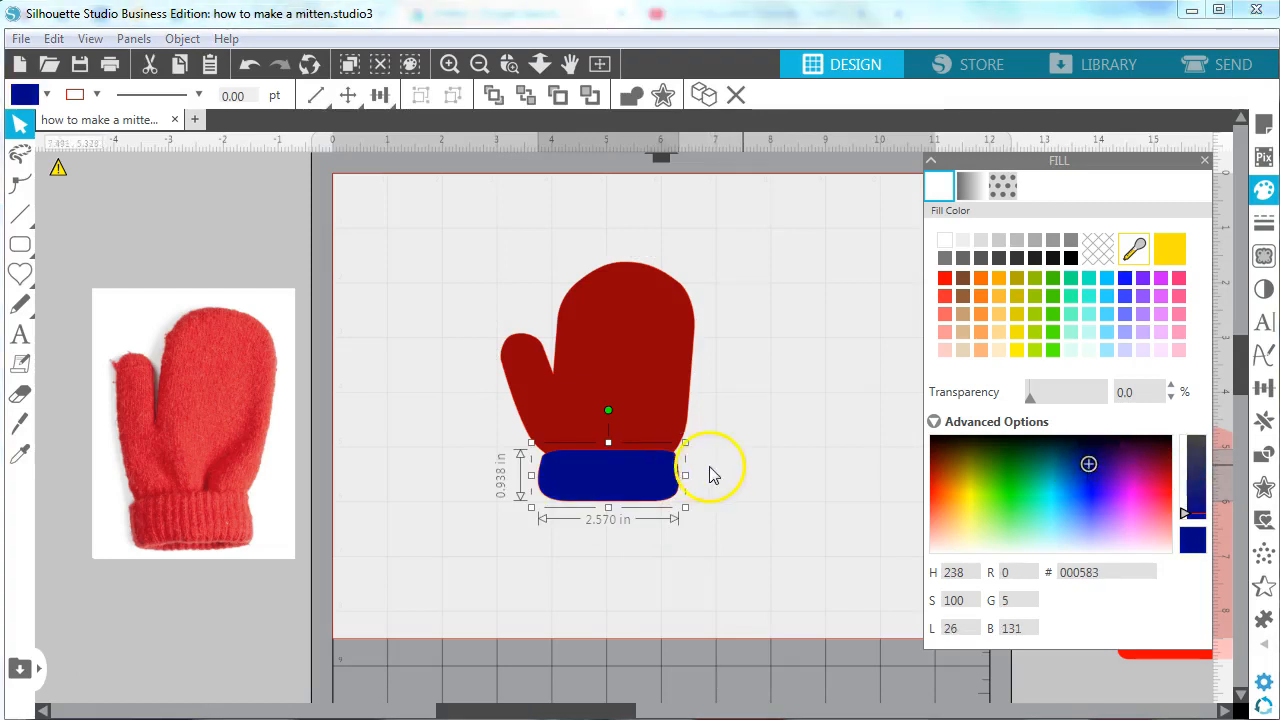
- Try white and cream FFEBC6 fills on the cuff and settle on beige E4D3B7
{"action": "left_click", "coordinate": [945, 244]}
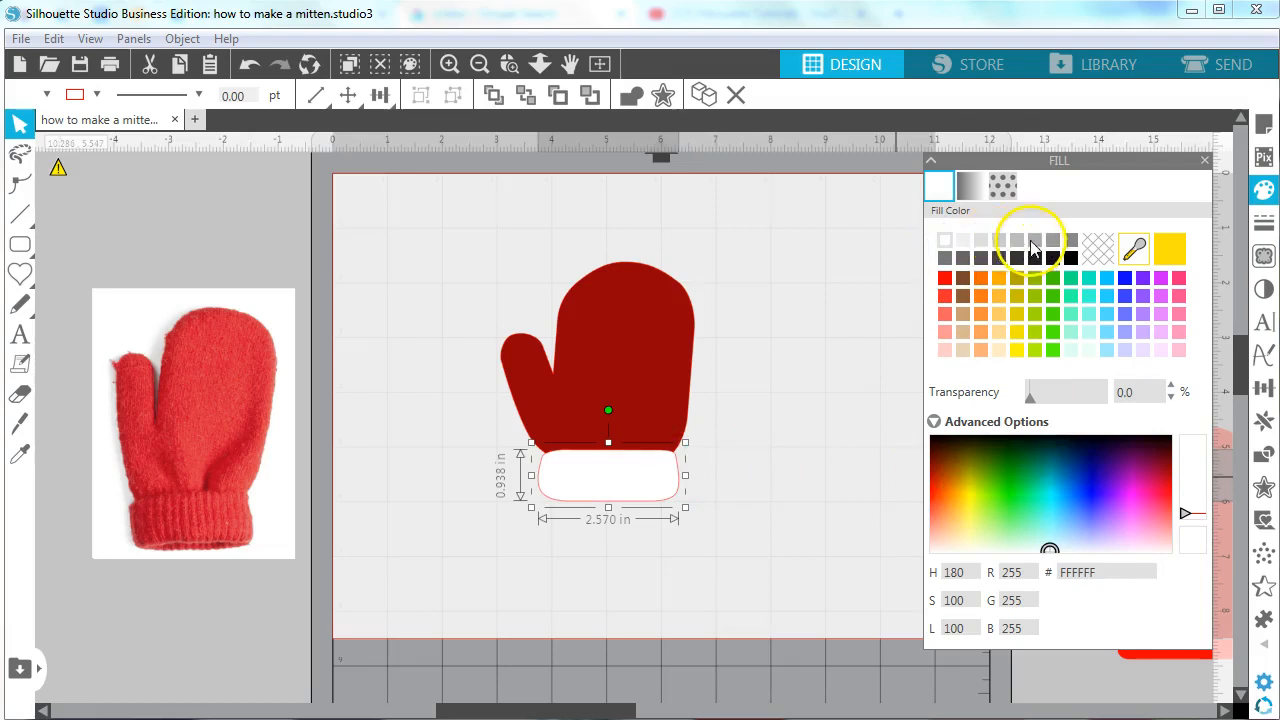
{"action": "left_click", "coordinate": [999, 352]}
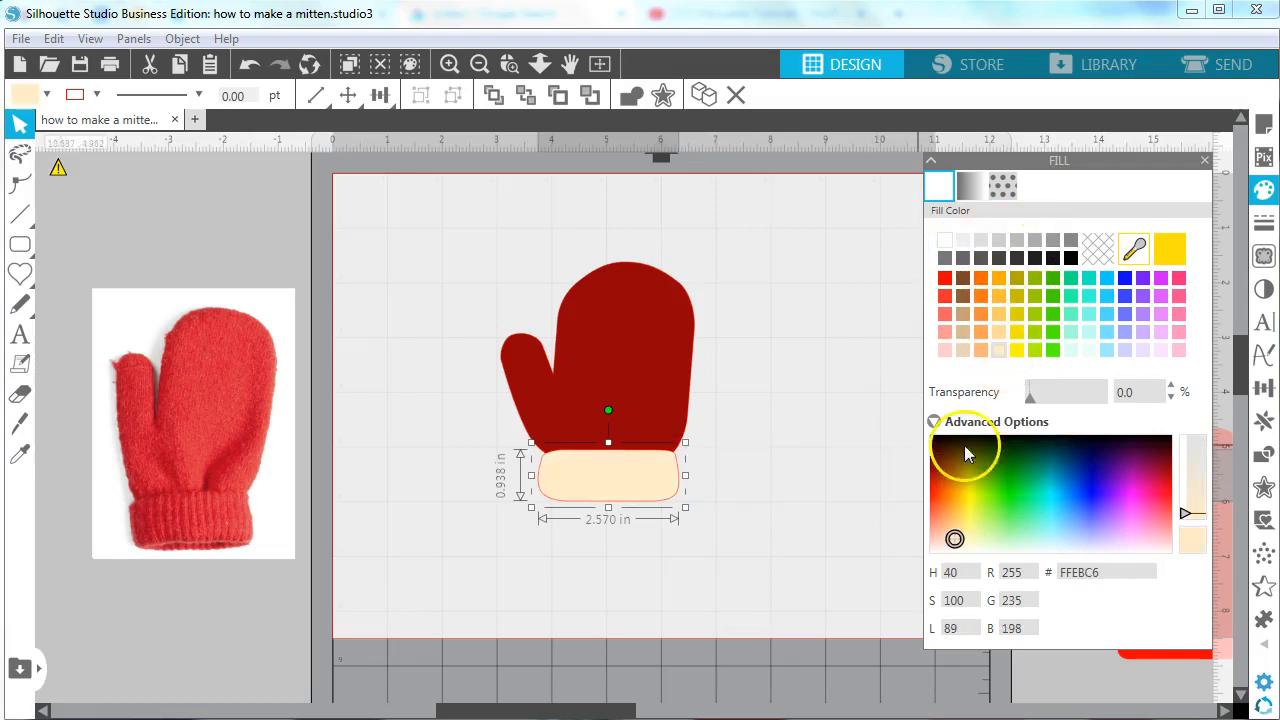
{"action": "left_click", "coordinate": [966, 354]}
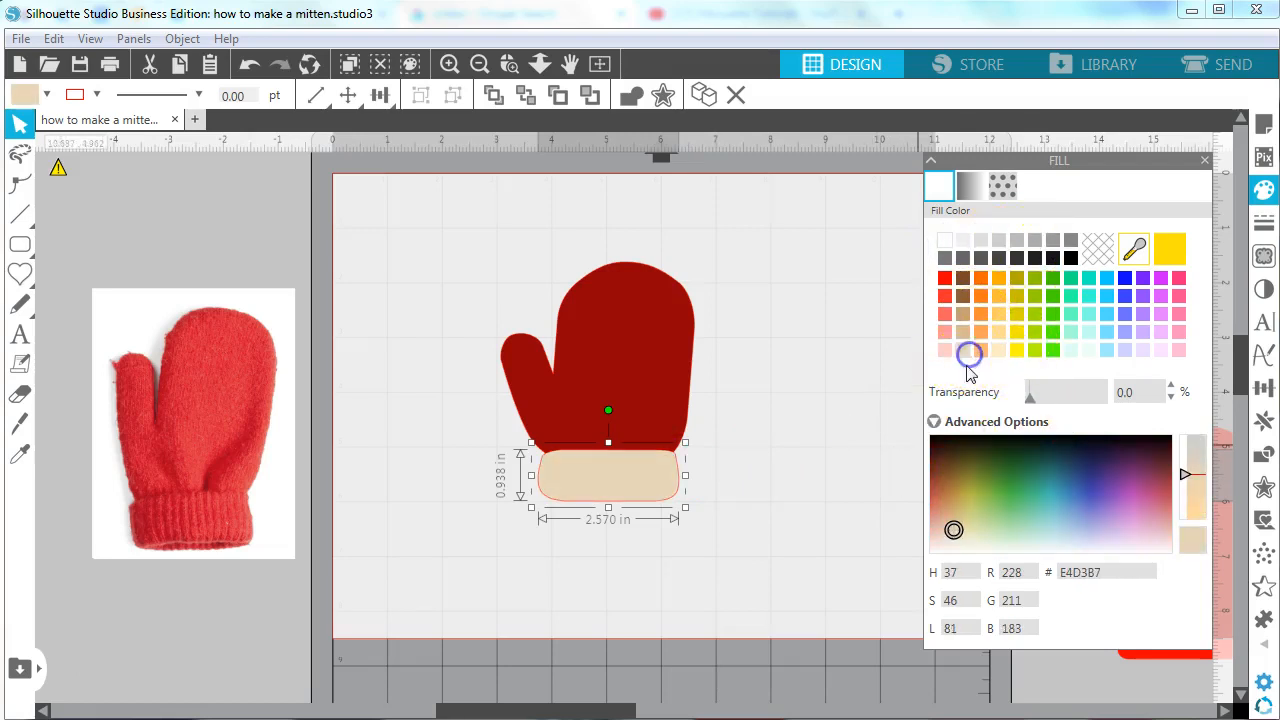
{"action": "left_click", "coordinate": [611, 534]}
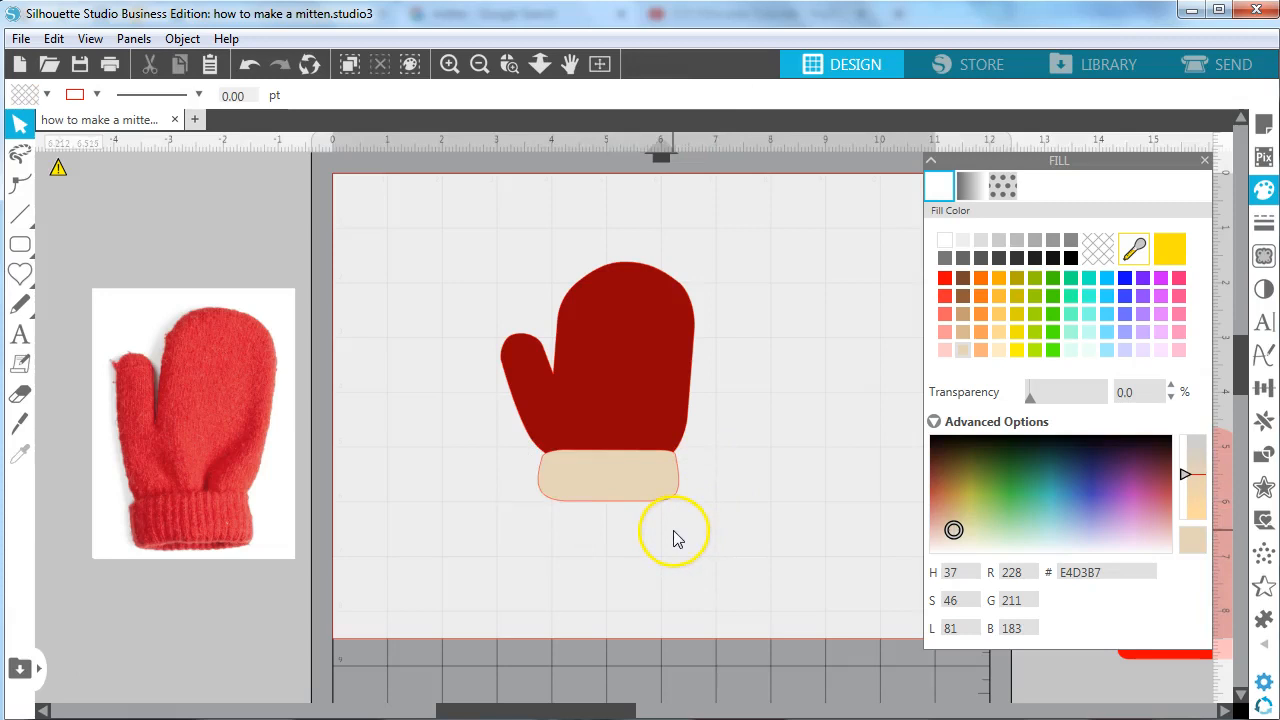
- Stretch the beige cuff downward to a height of 1.120 in, keeping its upper edge against the mitten body
{"action": "left_click_drag", "start_coordinate": [604, 489], "coordinate": [637, 617]}
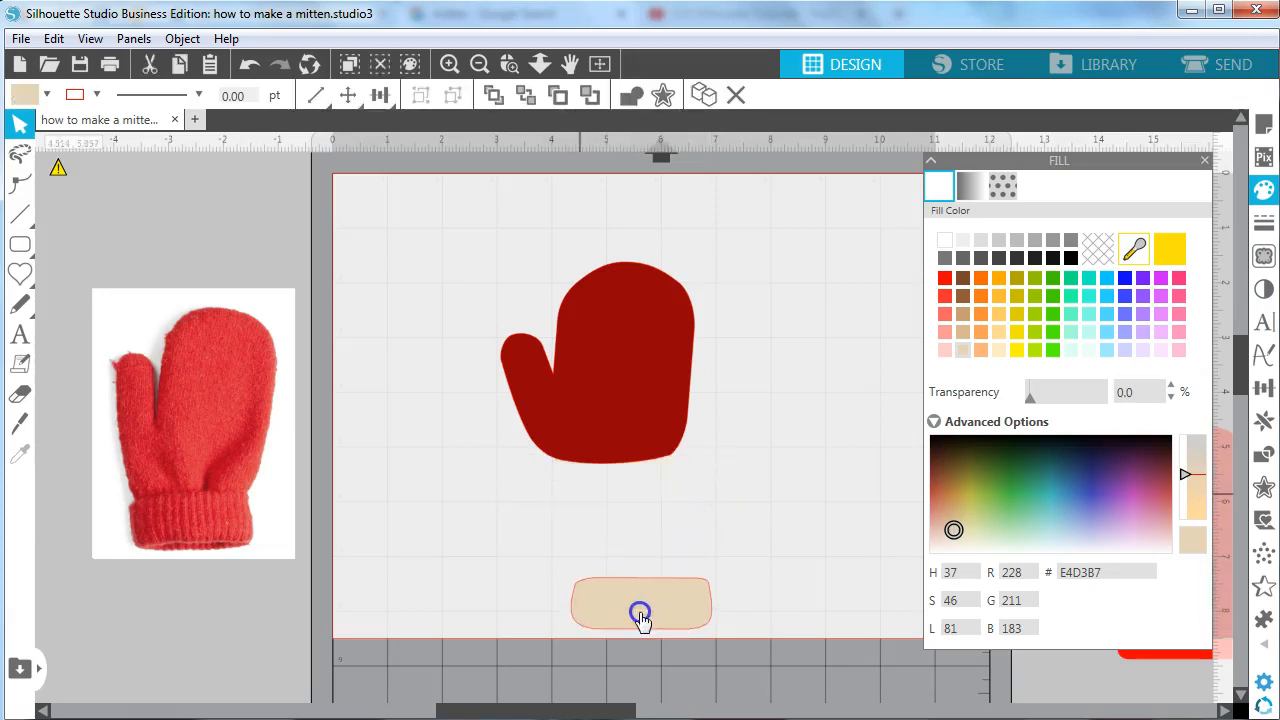
{"action": "left_click", "coordinate": [249, 64]}
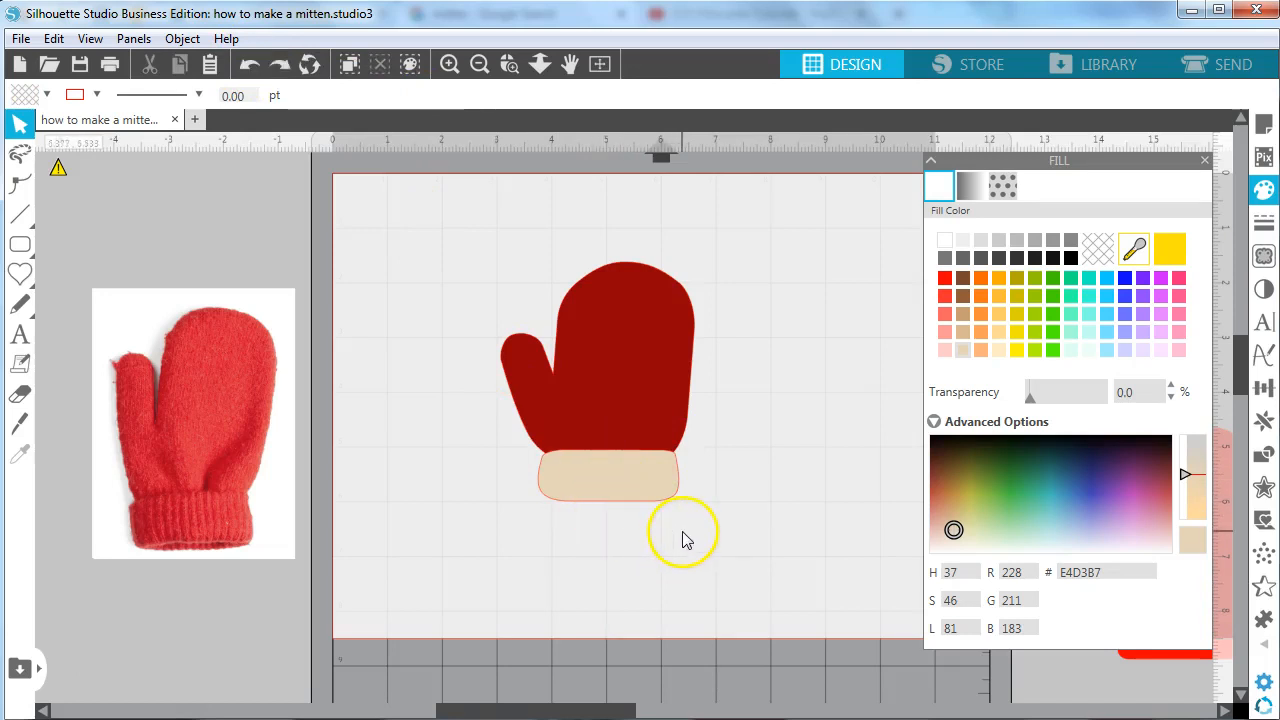
{"action": "left_click", "coordinate": [645, 500]}
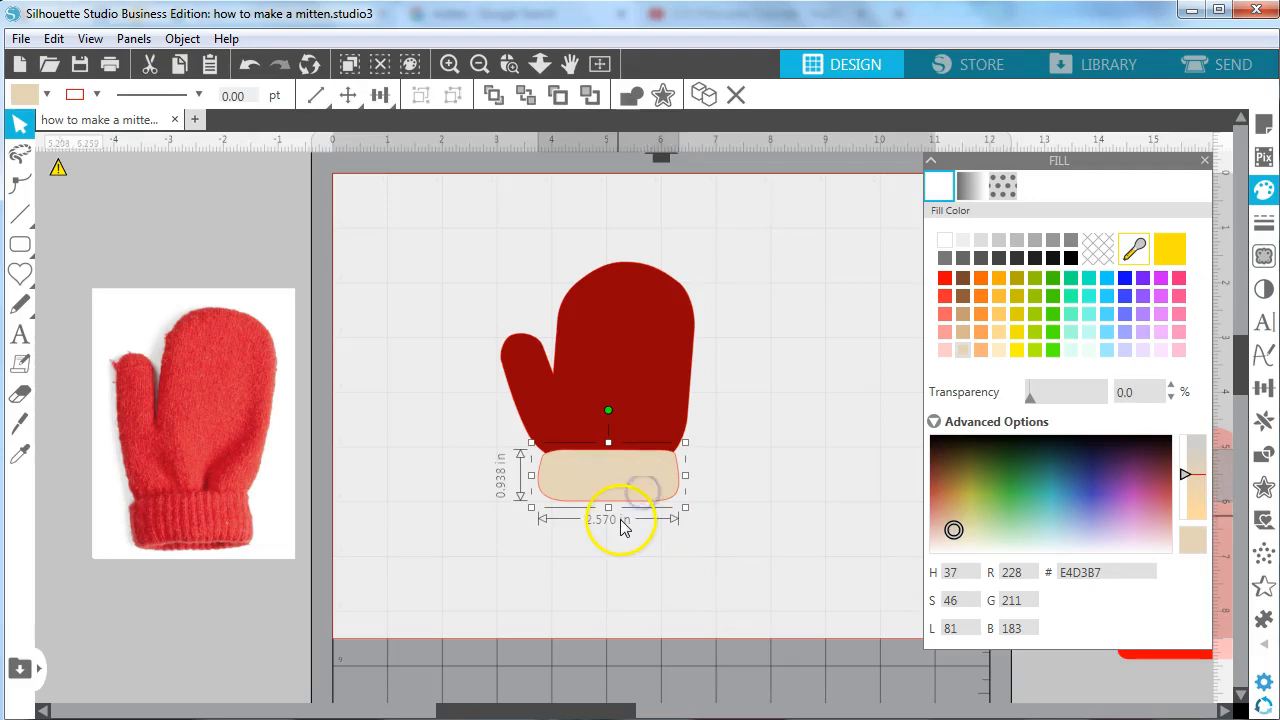
{"action": "left_click_drag", "start_coordinate": [608, 508], "coordinate": [611, 519]}
{"action": "left_click", "coordinate": [671, 529]}
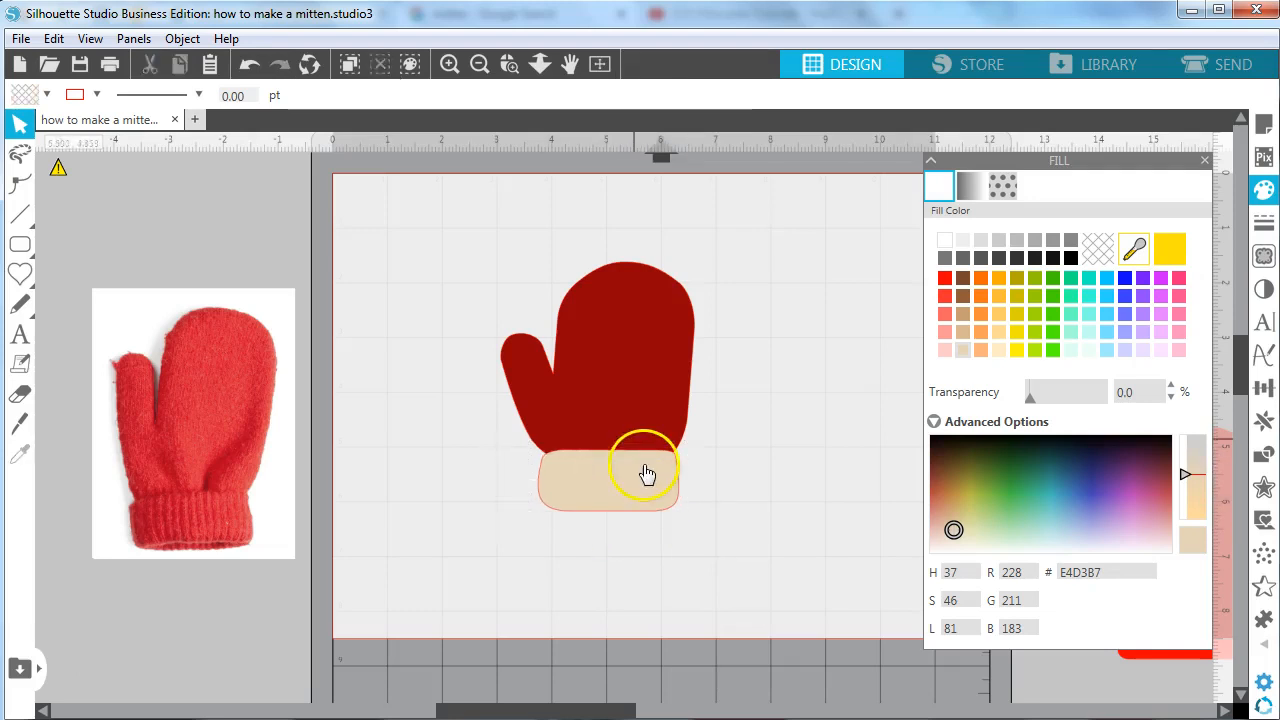
- Stretch the red mitten body slightly upward to a height of about 3.79 in
{"action": "left_click", "coordinate": [634, 301]}
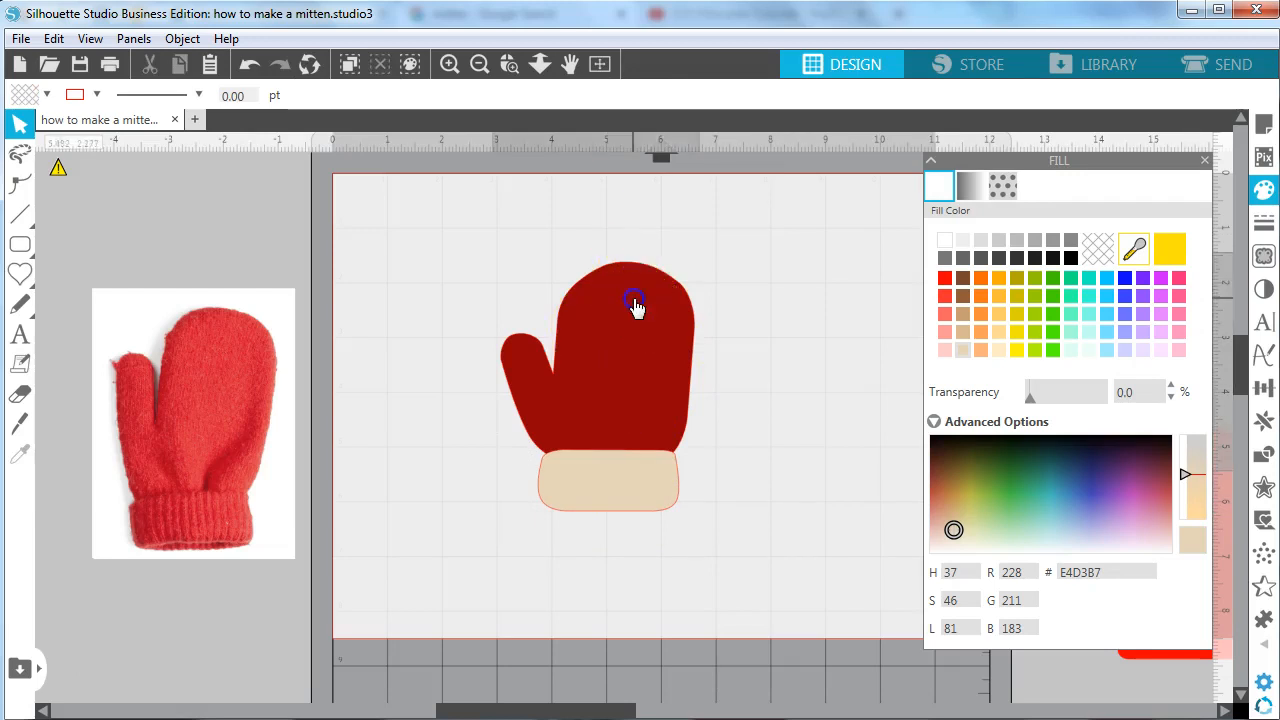
{"action": "left_click_drag", "start_coordinate": [607, 263], "coordinate": [606, 250]}
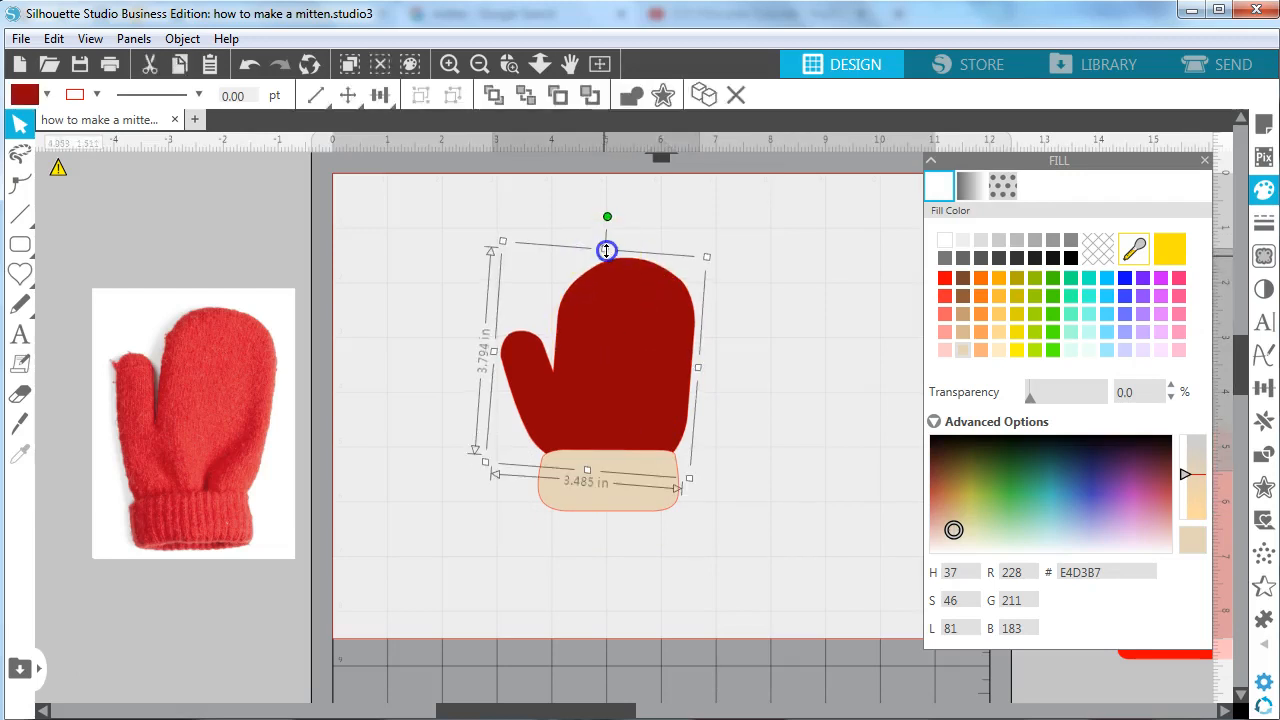
{"action": "left_click", "coordinate": [753, 393]}
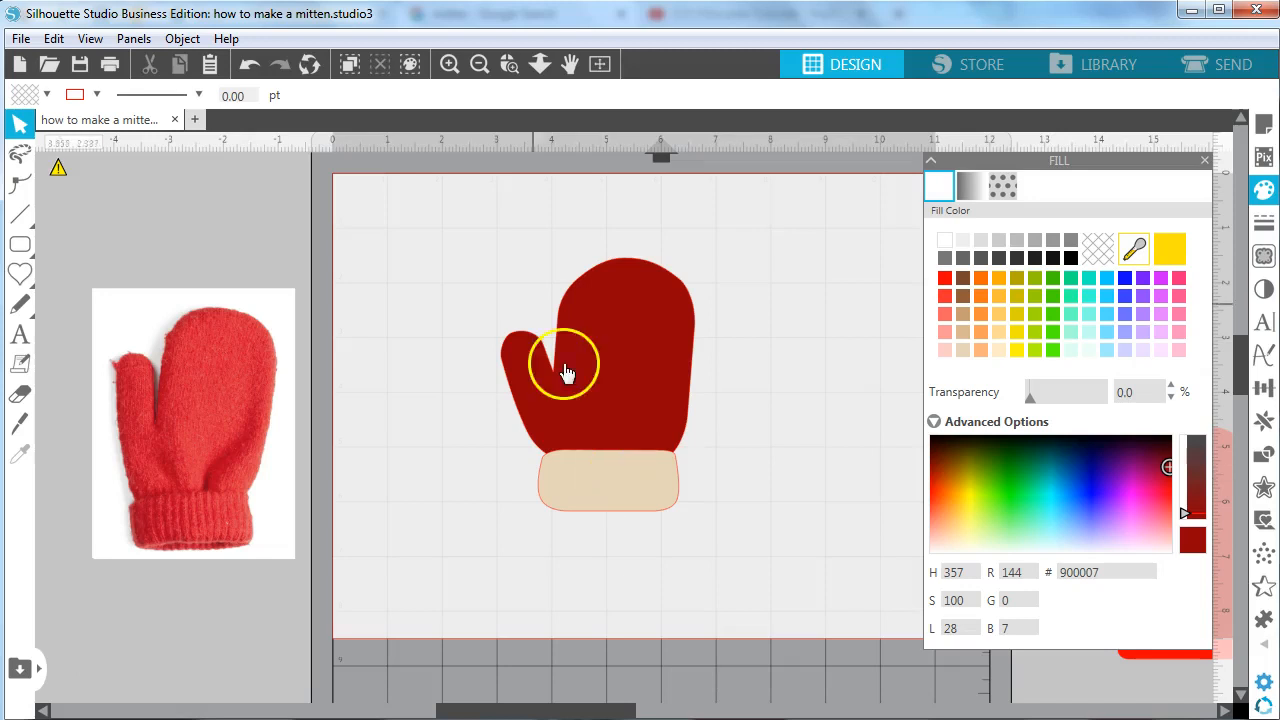
- Move the mitten body and cuff together to the left side of the page, leaving empty space beside them
{"action": "left_click", "coordinate": [571, 409]}
{"action": "left_click", "coordinate": [665, 515], "text": "shift"}
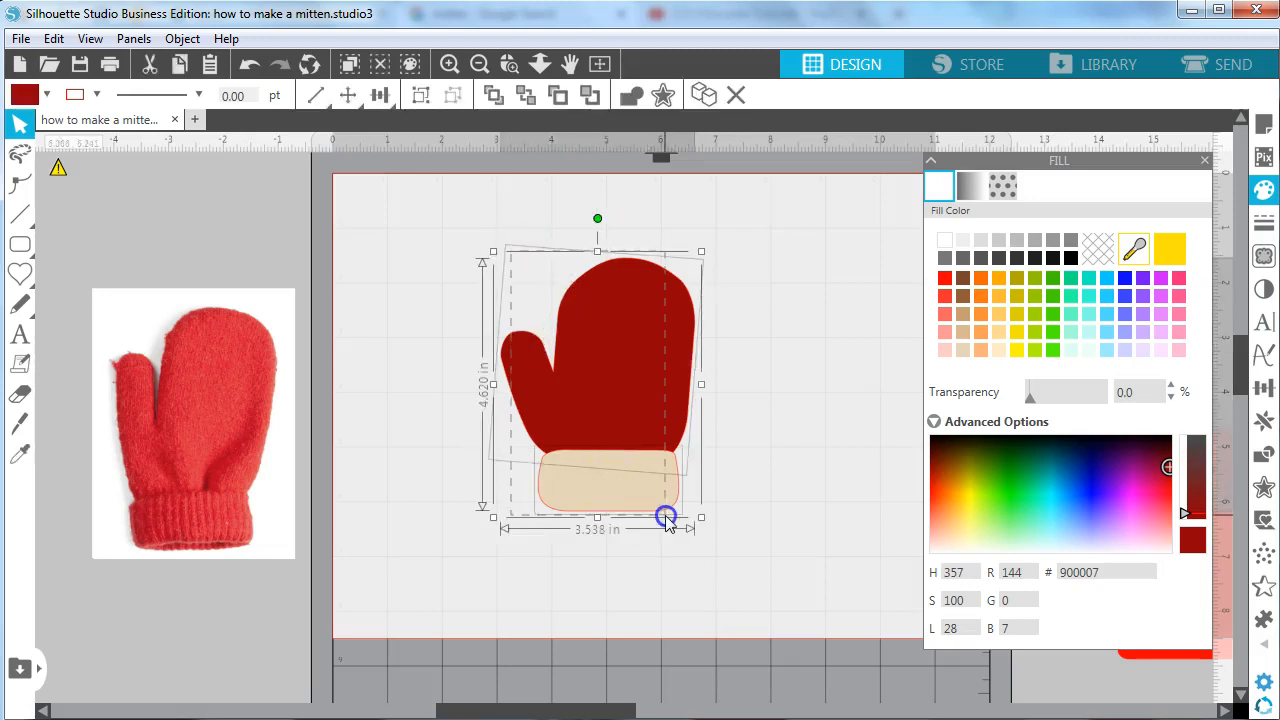
{"action": "left_click_drag", "start_coordinate": [666, 520], "coordinate": [498, 482]}
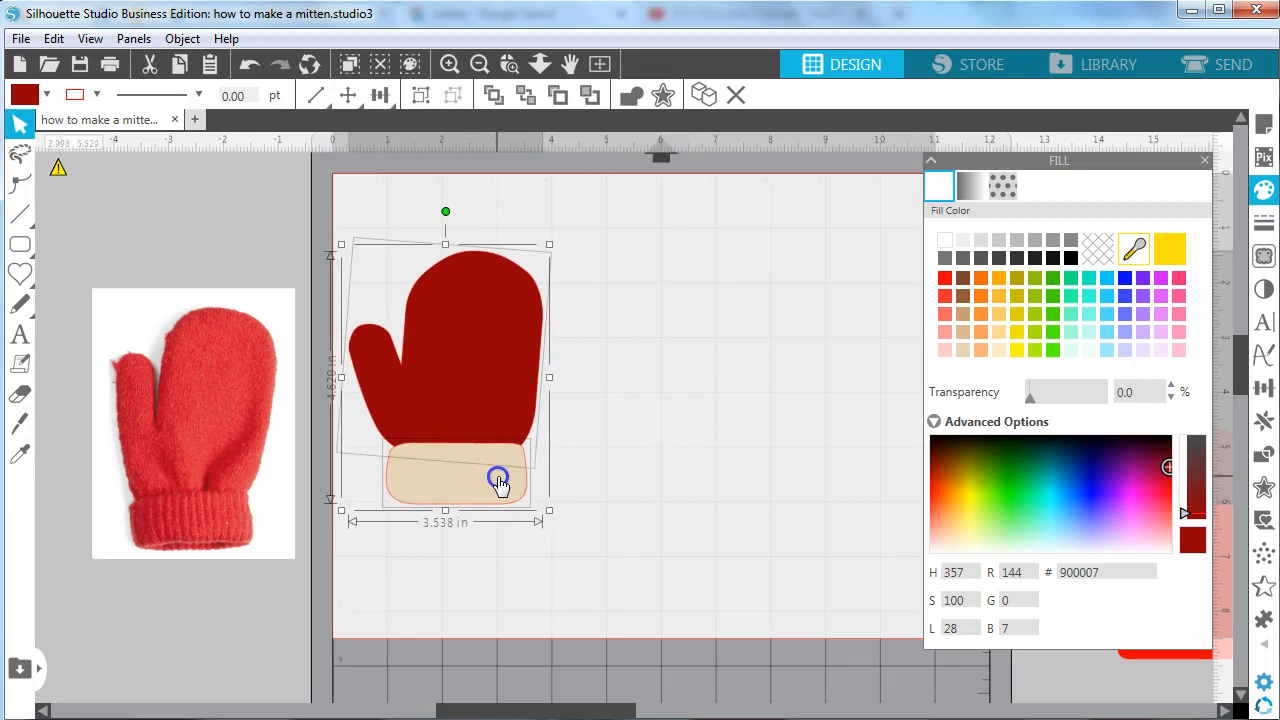
{"action": "left_click", "coordinate": [606, 513]}
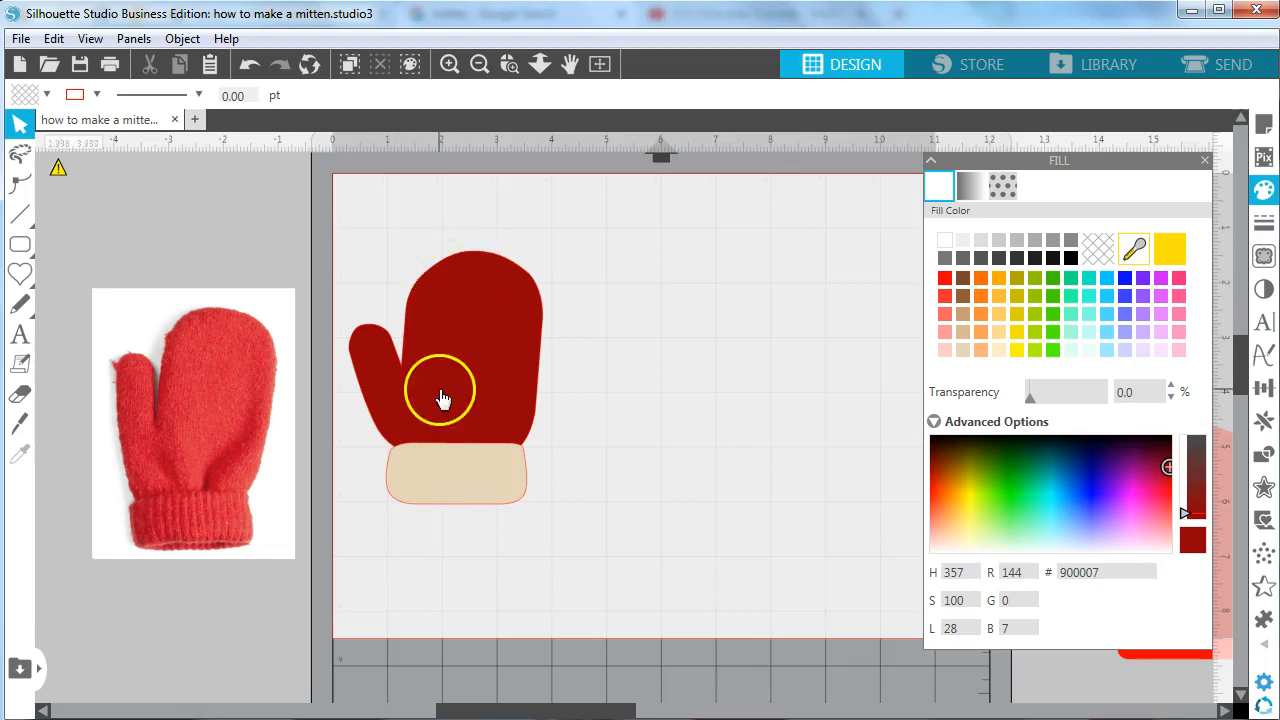
- Try placing a copy of the cuff in the empty area beside the mitten and remove it again
{"action": "left_click", "coordinate": [458, 473]}
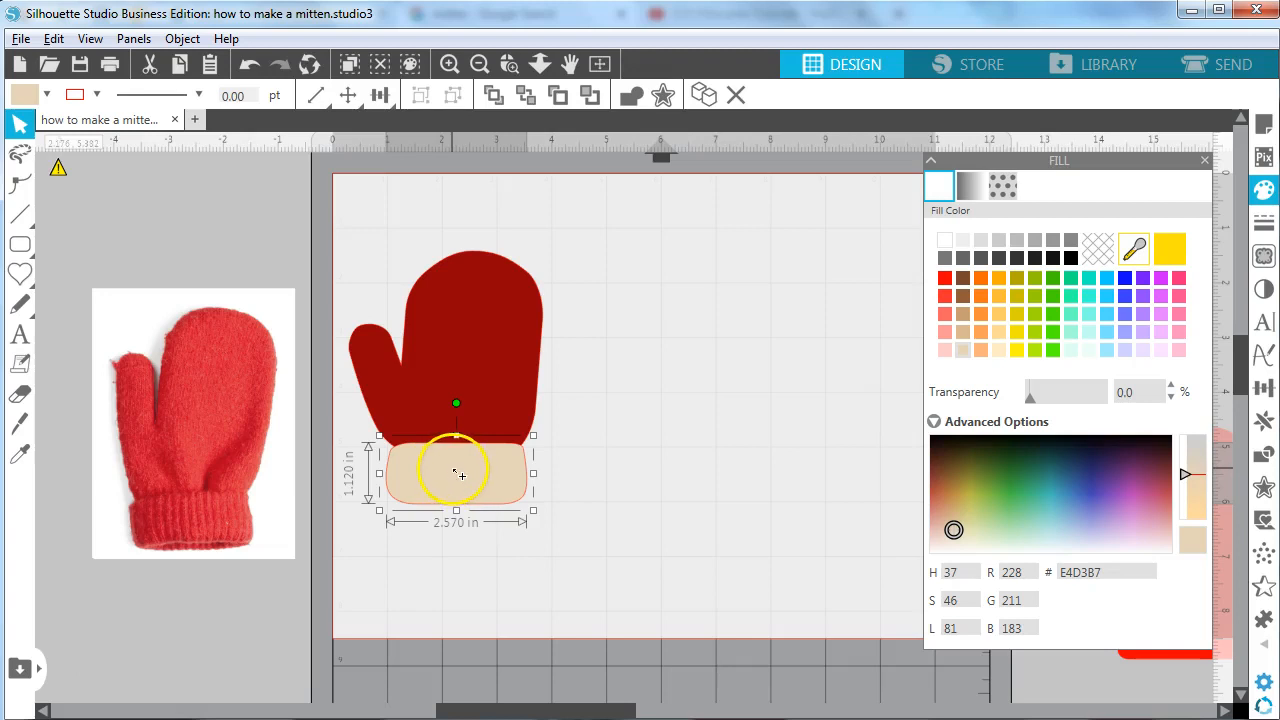
{"action": "left_click_drag", "start_coordinate": [451, 469], "coordinate": [703, 531]}
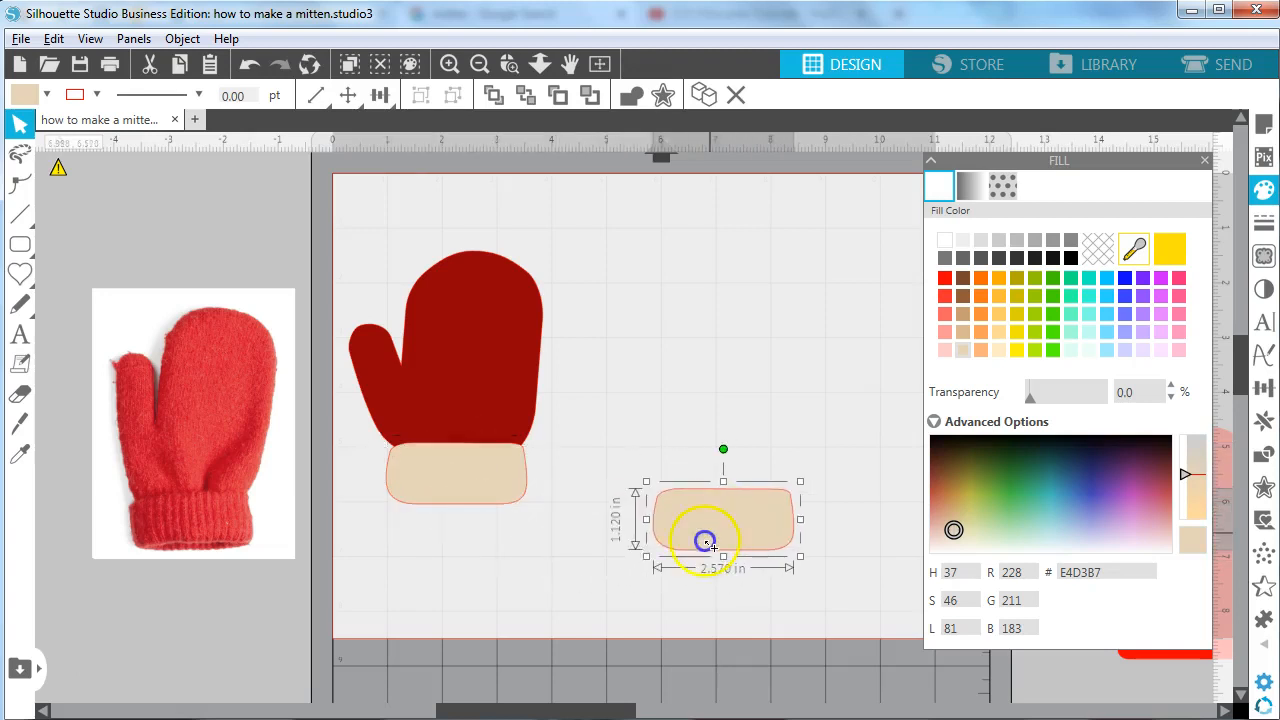
{"action": "key", "text": "Delete"}
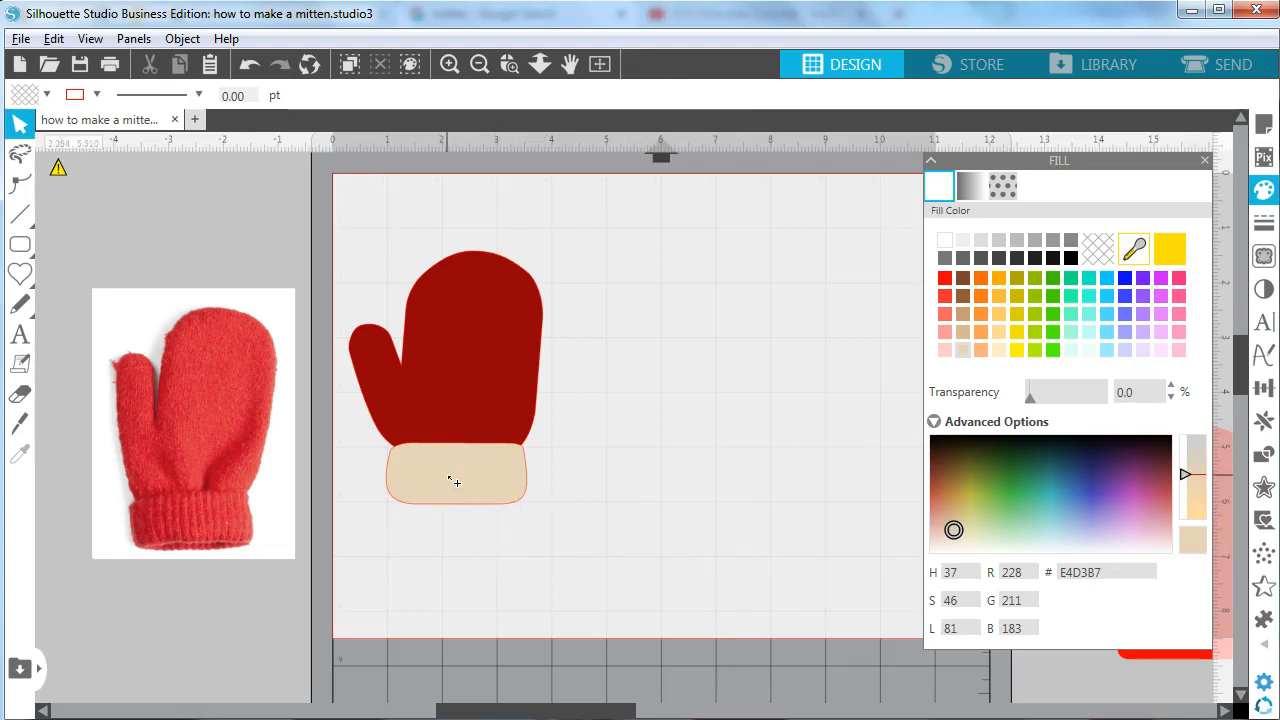
{"action": "left_click", "coordinate": [453, 482]}
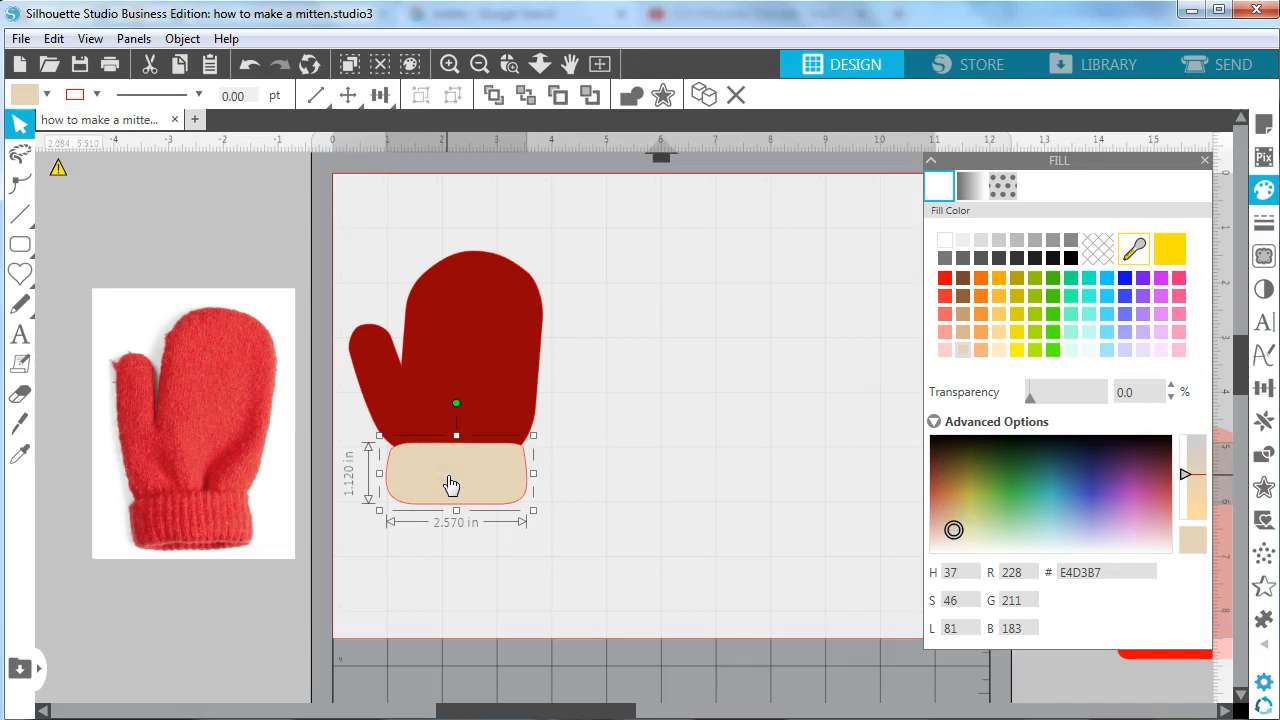
{"action": "left_click_drag", "start_coordinate": [453, 482], "coordinate": [760, 484]}
{"action": "left_click", "coordinate": [248, 64]}
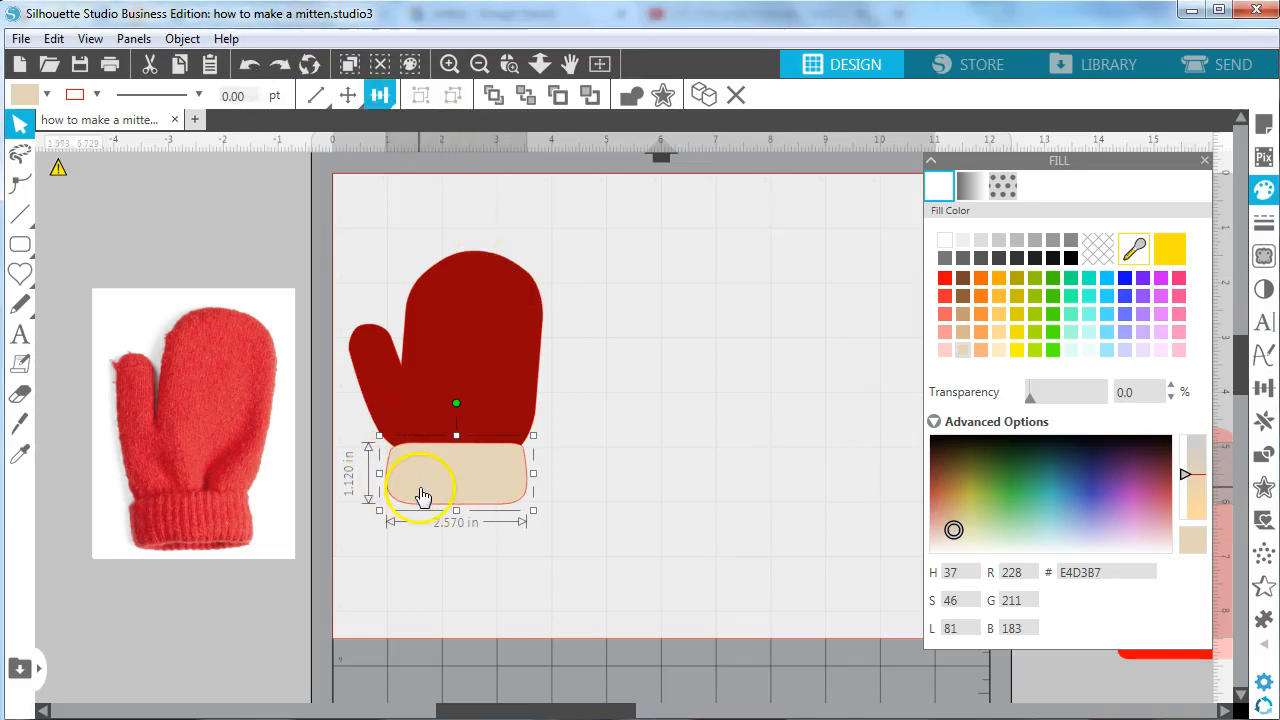
{"action": "left_click_drag", "start_coordinate": [612, 566], "coordinate": [368, 214]}
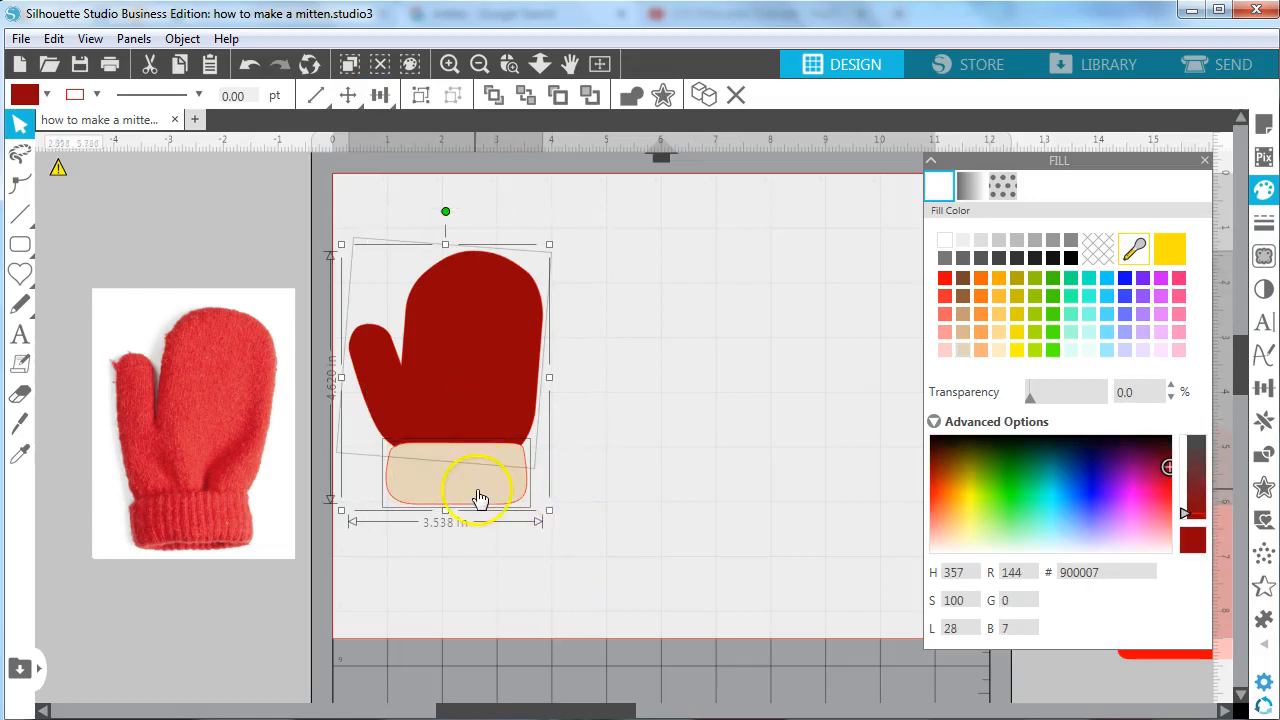
{"action": "left_click", "coordinate": [529, 548]}
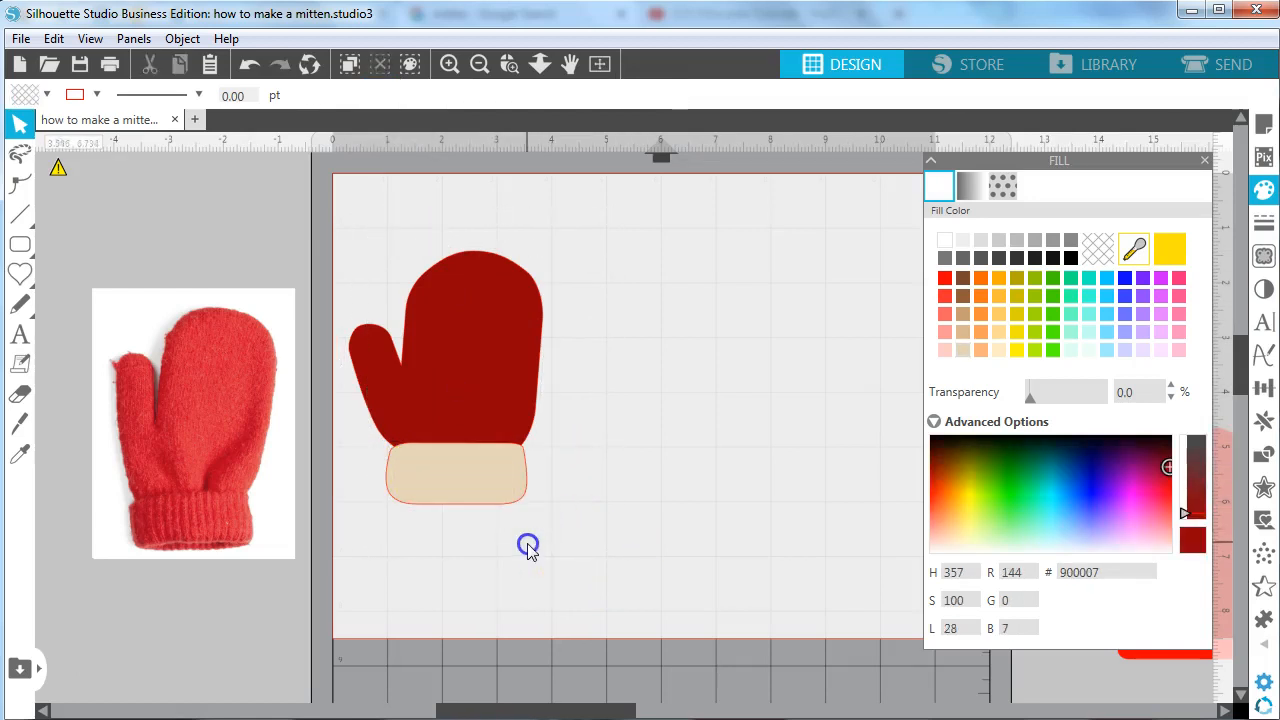
{"action": "left_click", "coordinate": [469, 481]}
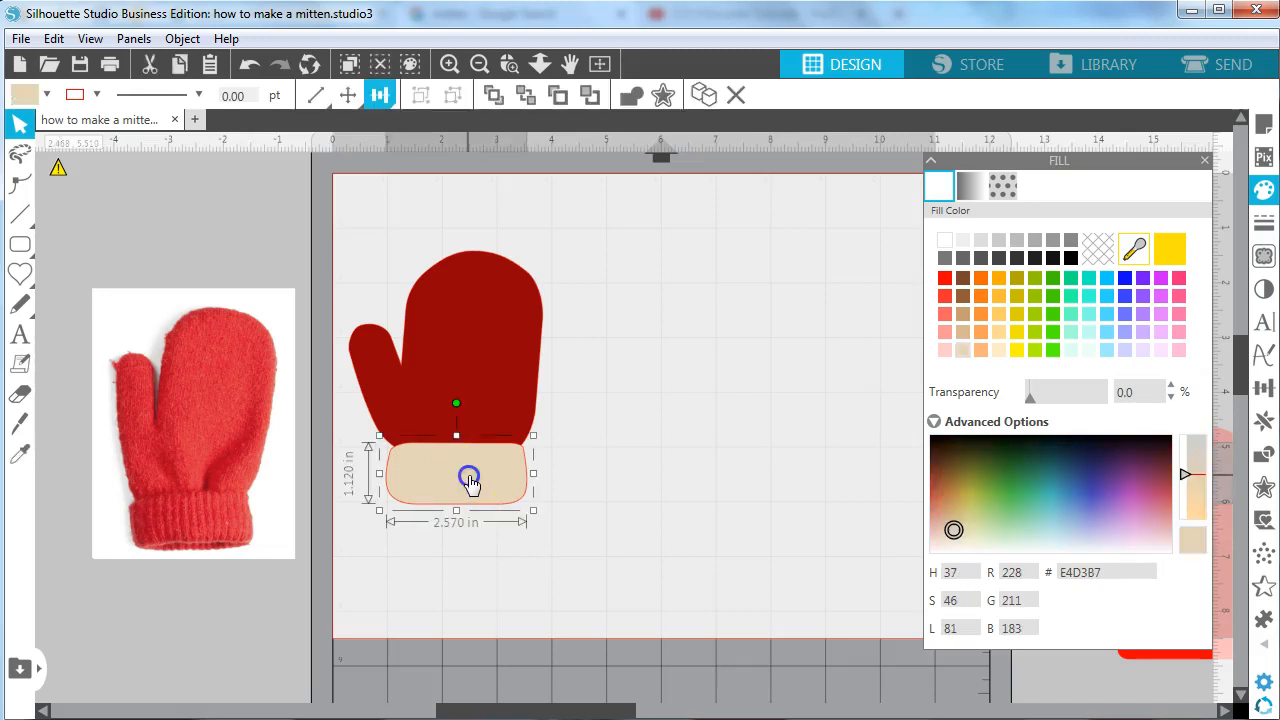
{"action": "left_click", "coordinate": [463, 306]}
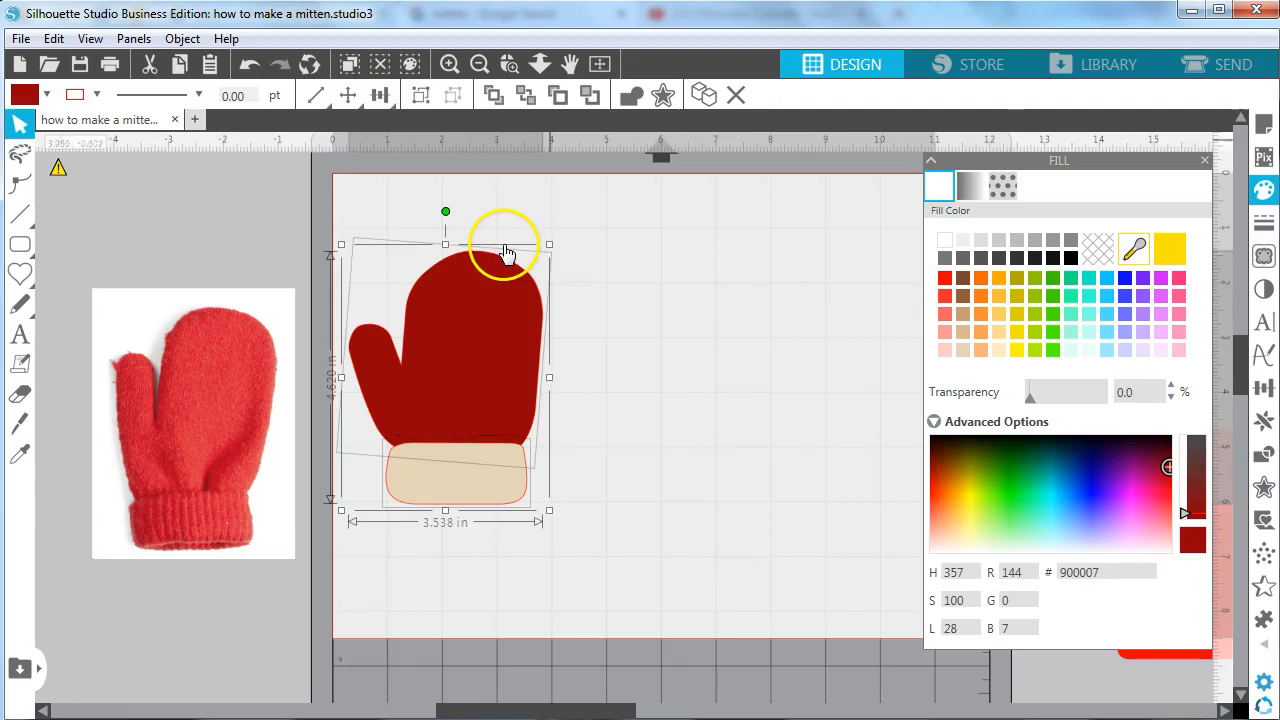
{"action": "left_click", "coordinate": [631, 95]}
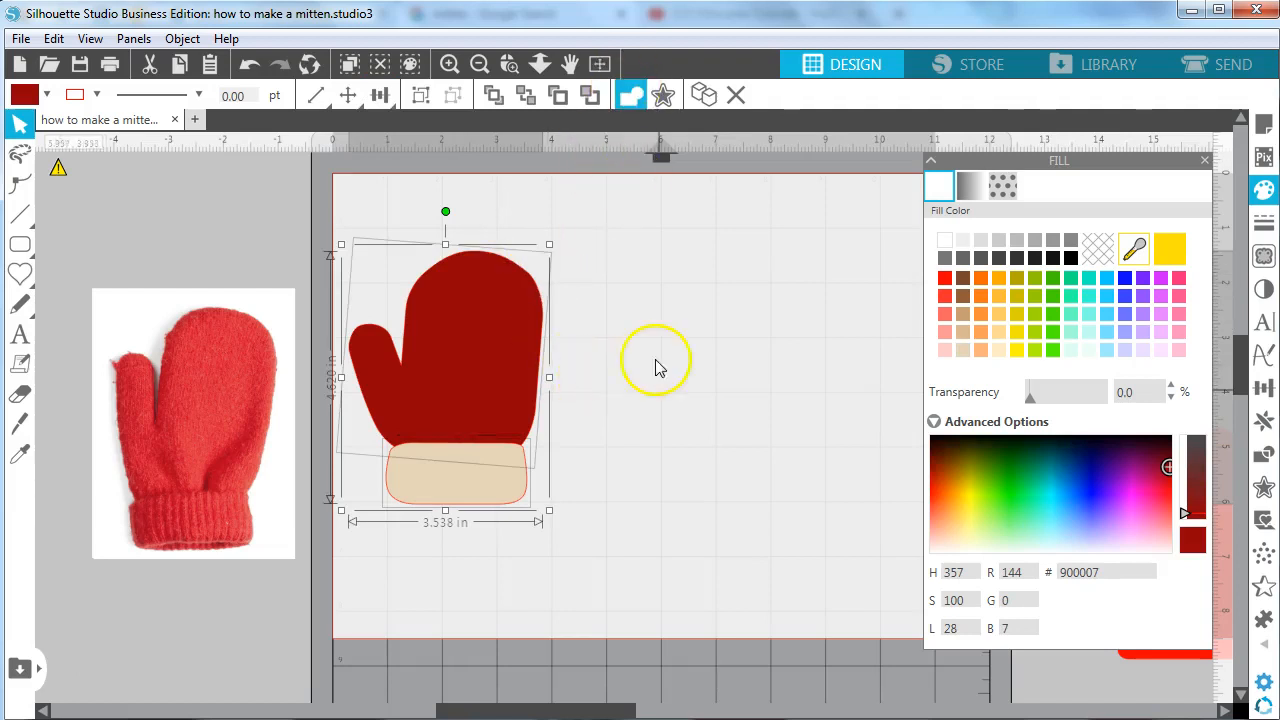
- Duplicate the whole mitten, body and cuff together, onto the empty right side of the page
{"action": "left_click_drag", "start_coordinate": [620, 538], "coordinate": [393, 240]}
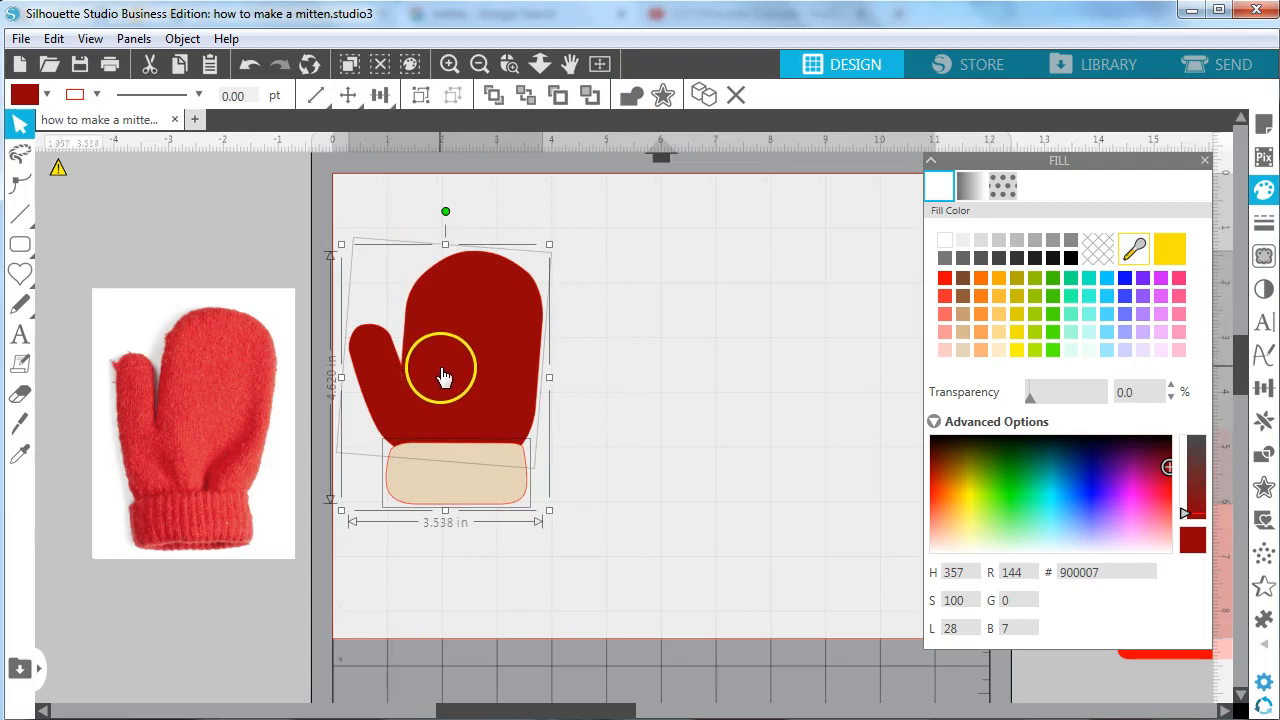
{"action": "left_click_drag", "start_coordinate": [435, 368], "coordinate": [811, 399]}
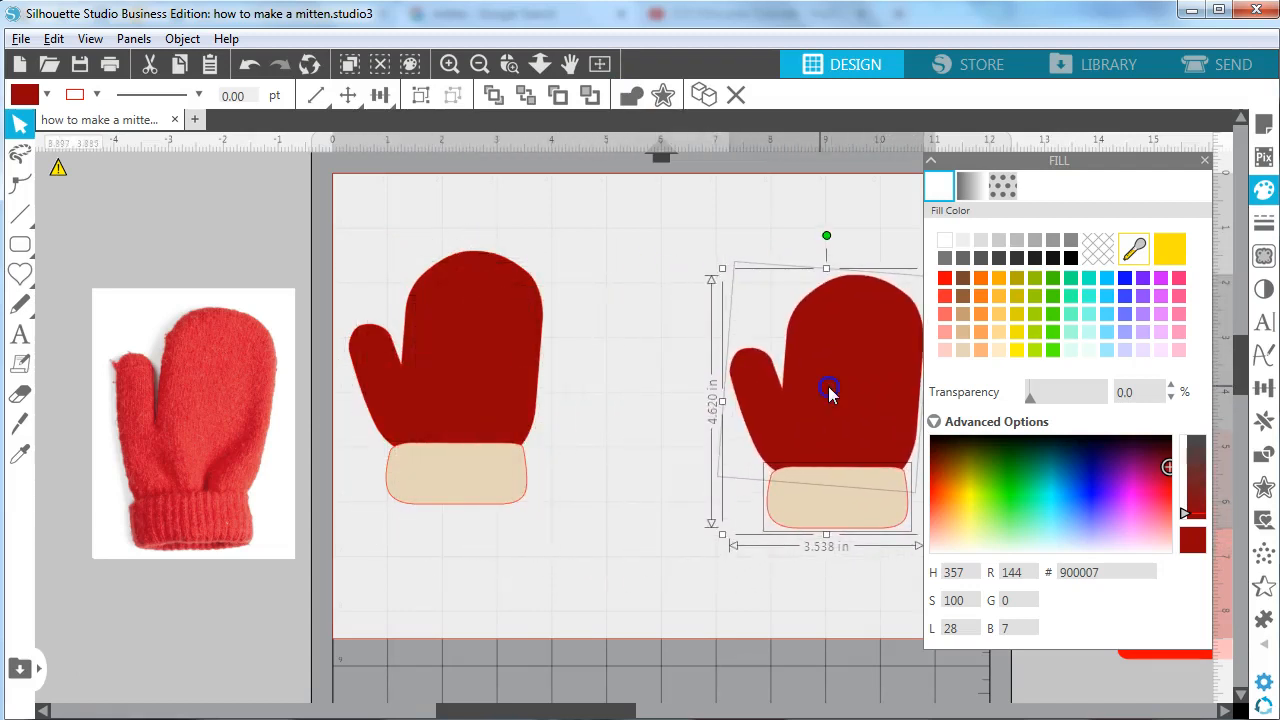
{"action": "left_click", "coordinate": [563, 526]}
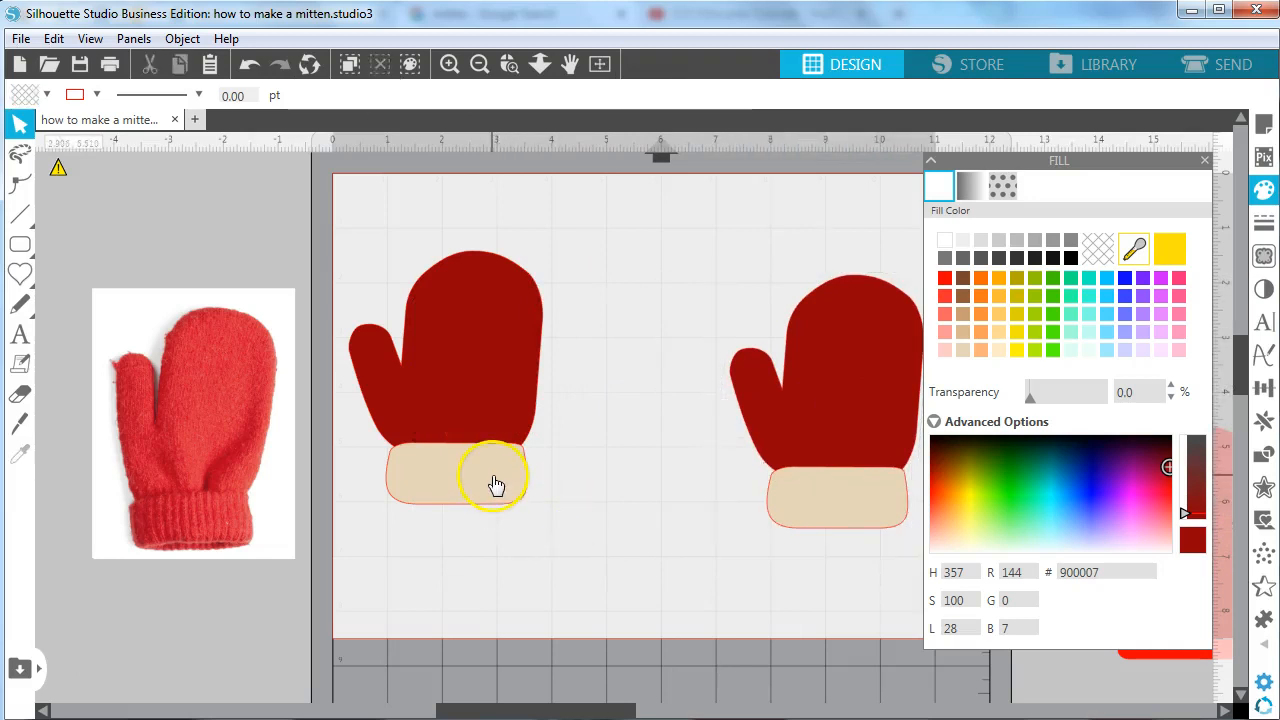
- Weld the original mitten's body and cuff into one shape and send that shape to the back behind the beige cuff
{"action": "left_click", "coordinate": [493, 480]}
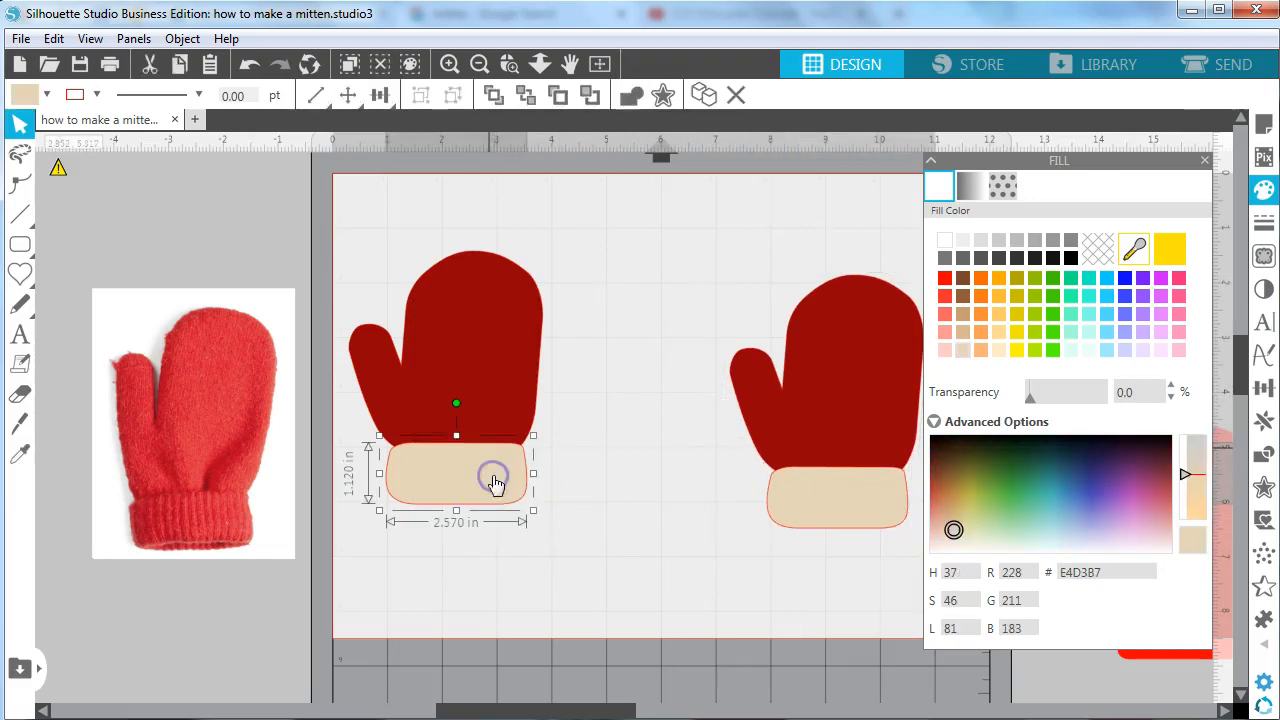
{"action": "left_click", "coordinate": [478, 284], "text": "shift"}
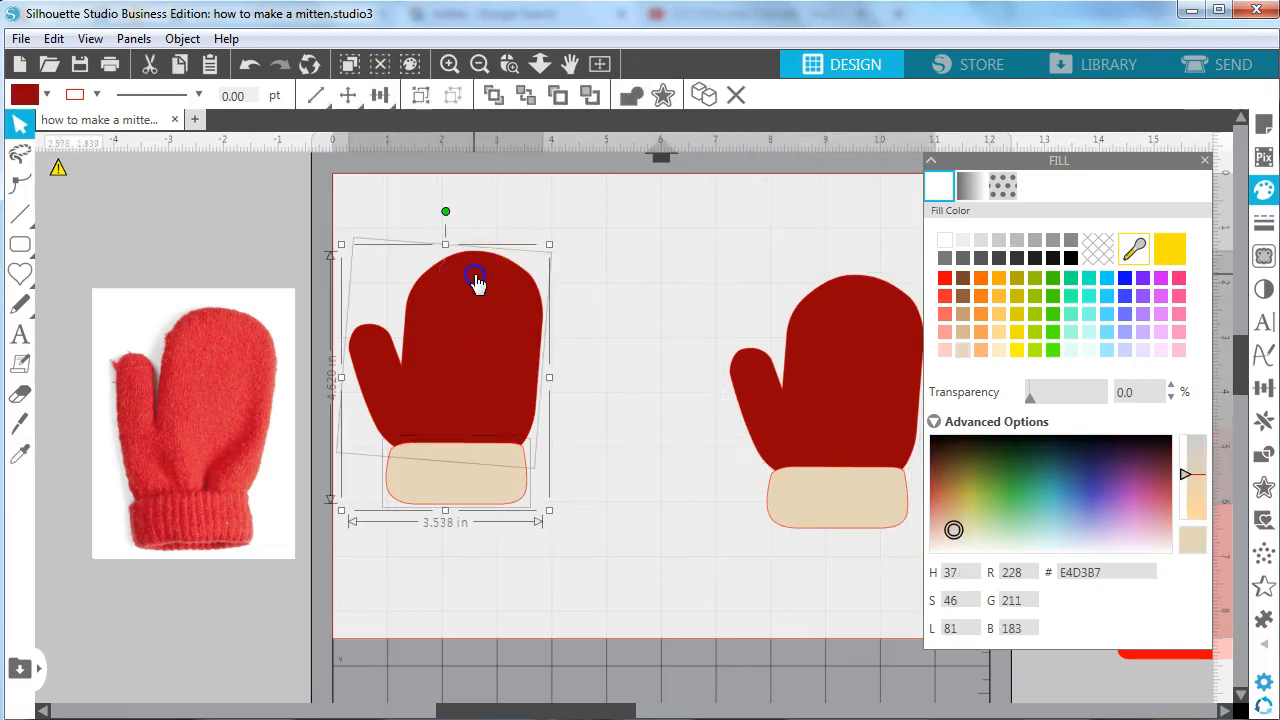
{"action": "left_click", "coordinate": [633, 100]}
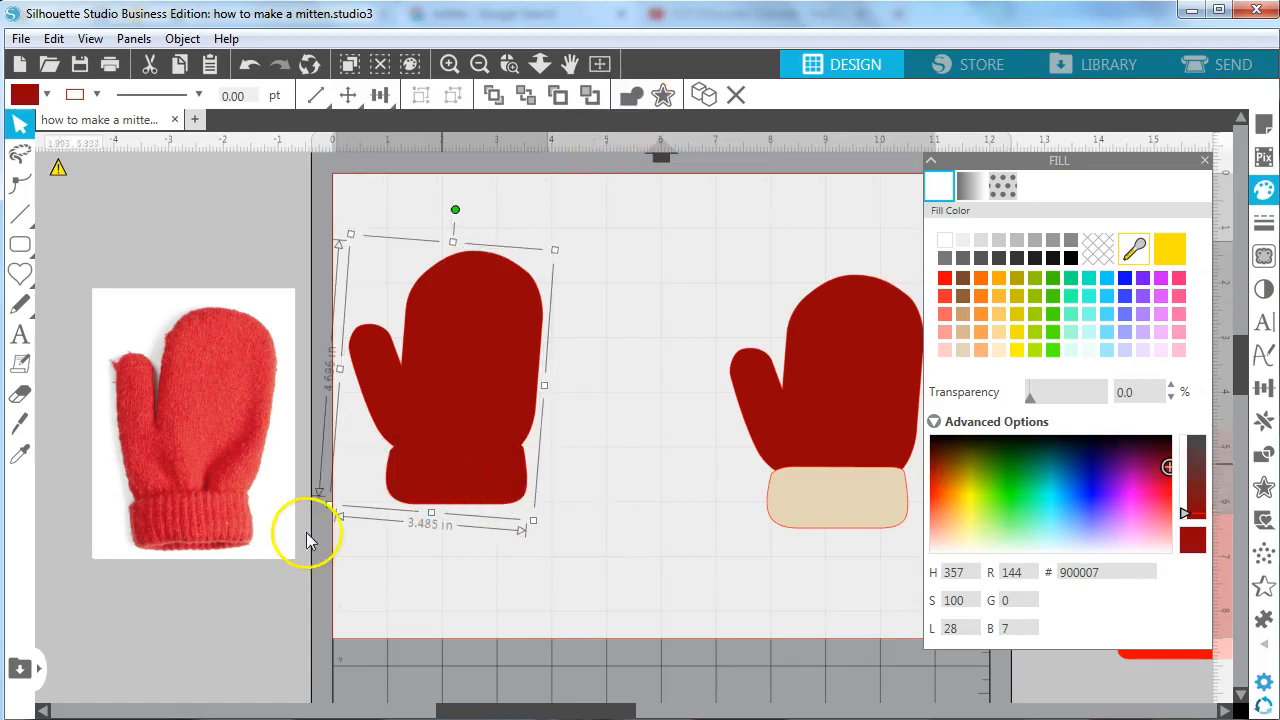
{"action": "right_click", "coordinate": [436, 441]}
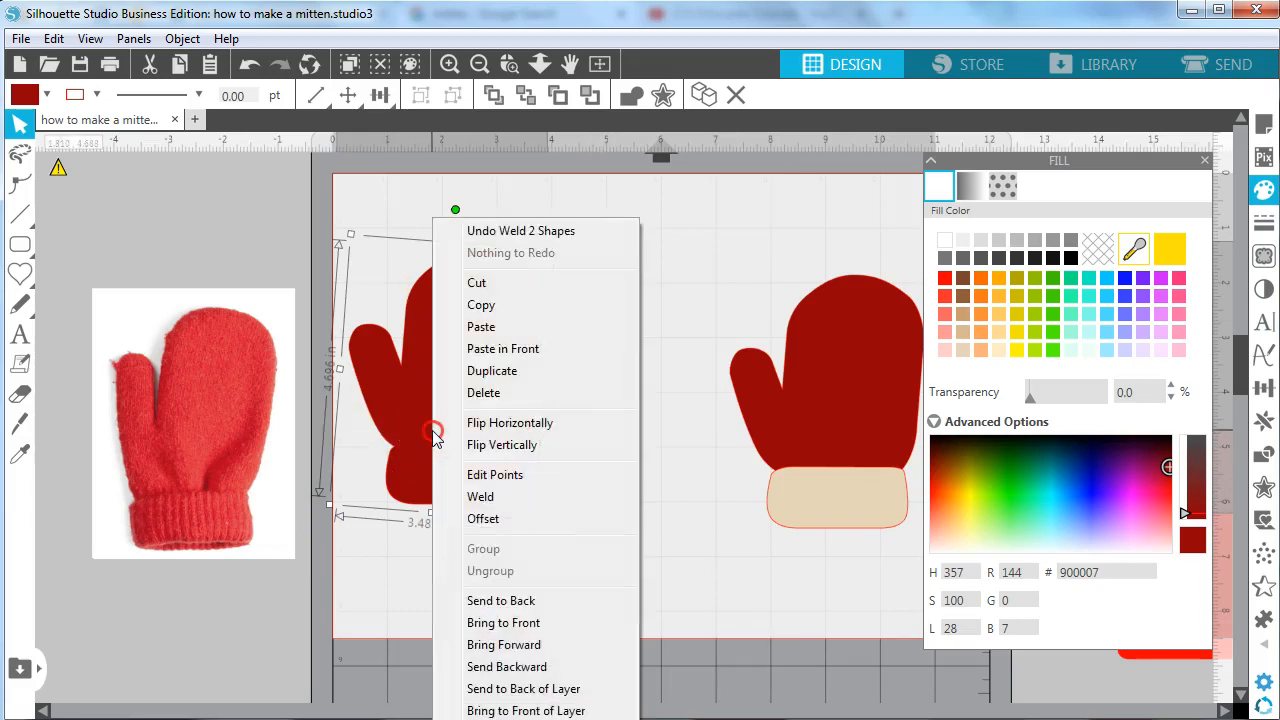
{"action": "left_click", "coordinate": [498, 600]}
{"action": "left_click", "coordinate": [594, 545]}
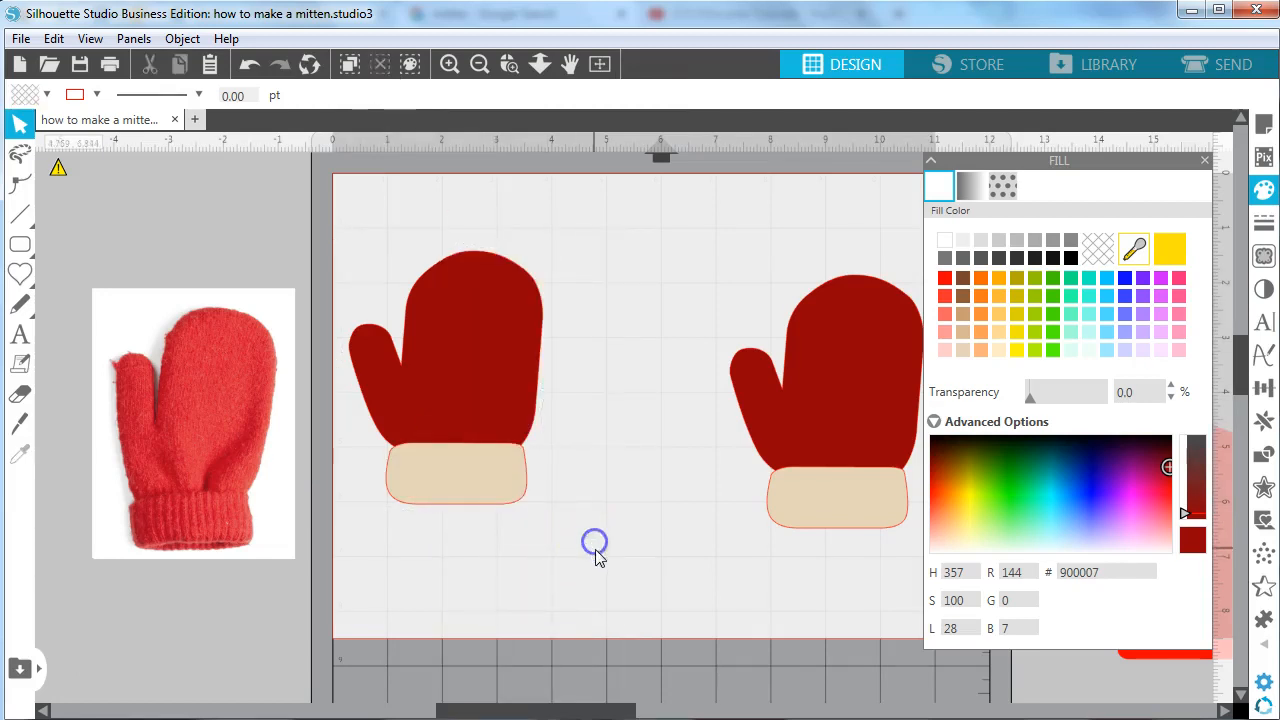
{"action": "left_click_drag", "start_coordinate": [491, 514], "coordinate": [483, 487]}
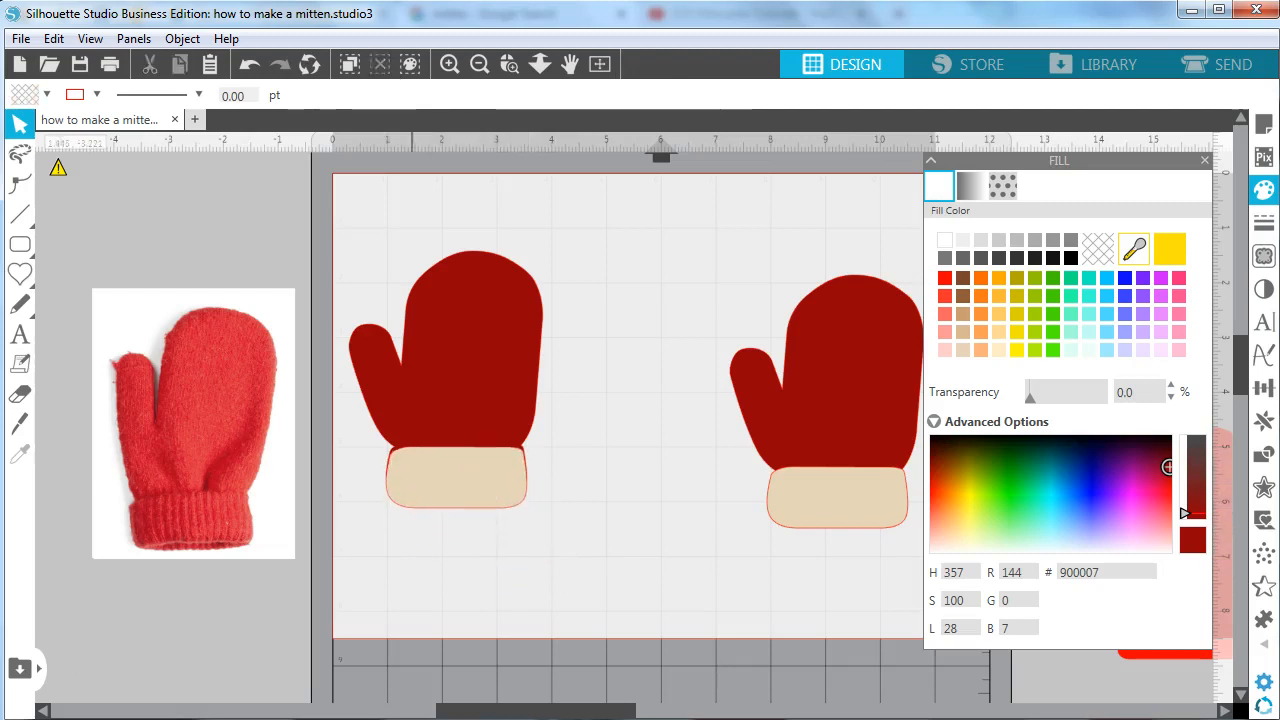
{"action": "left_click", "coordinate": [258, 66]}
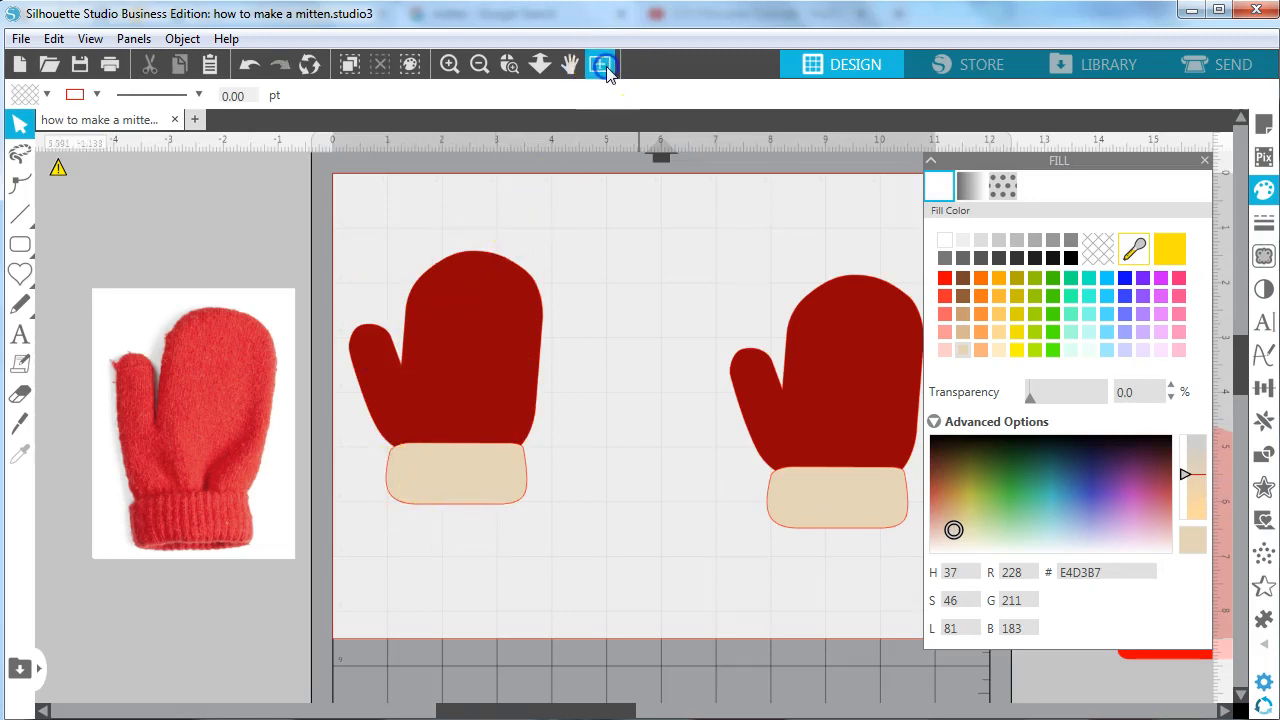
- Enlarge the small purple mitten to about 3.69 by 4.71 in and place it above the page beside the outlined mittens
{"action": "left_click", "coordinate": [479, 64]}
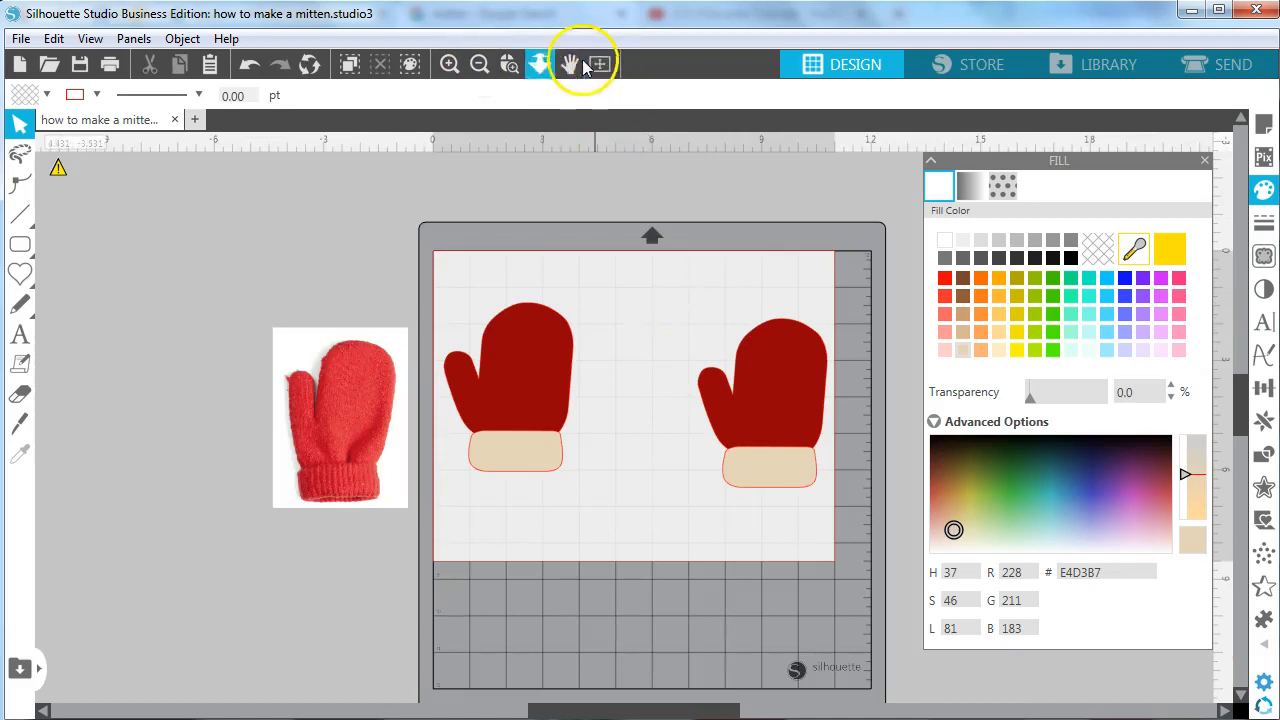
{"action": "left_click", "coordinate": [481, 65]}
{"action": "left_click", "coordinate": [481, 65]}
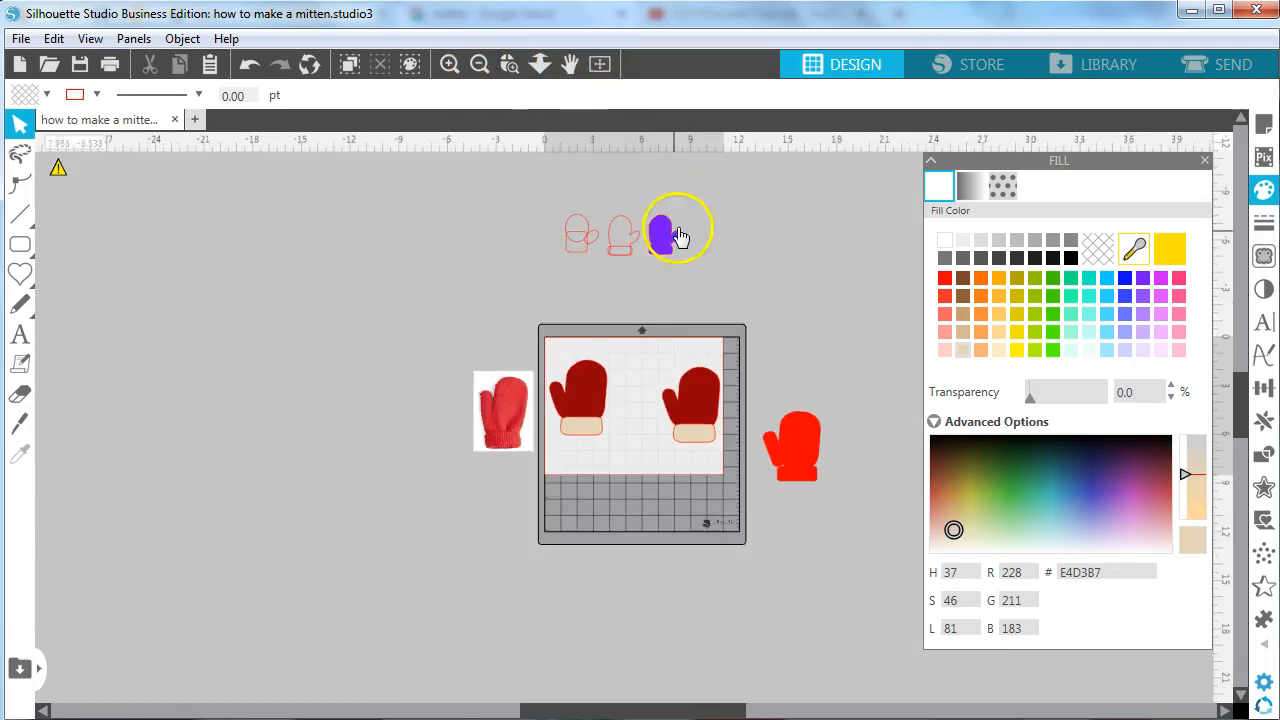
{"action": "left_click_drag", "start_coordinate": [668, 236], "coordinate": [647, 412]}
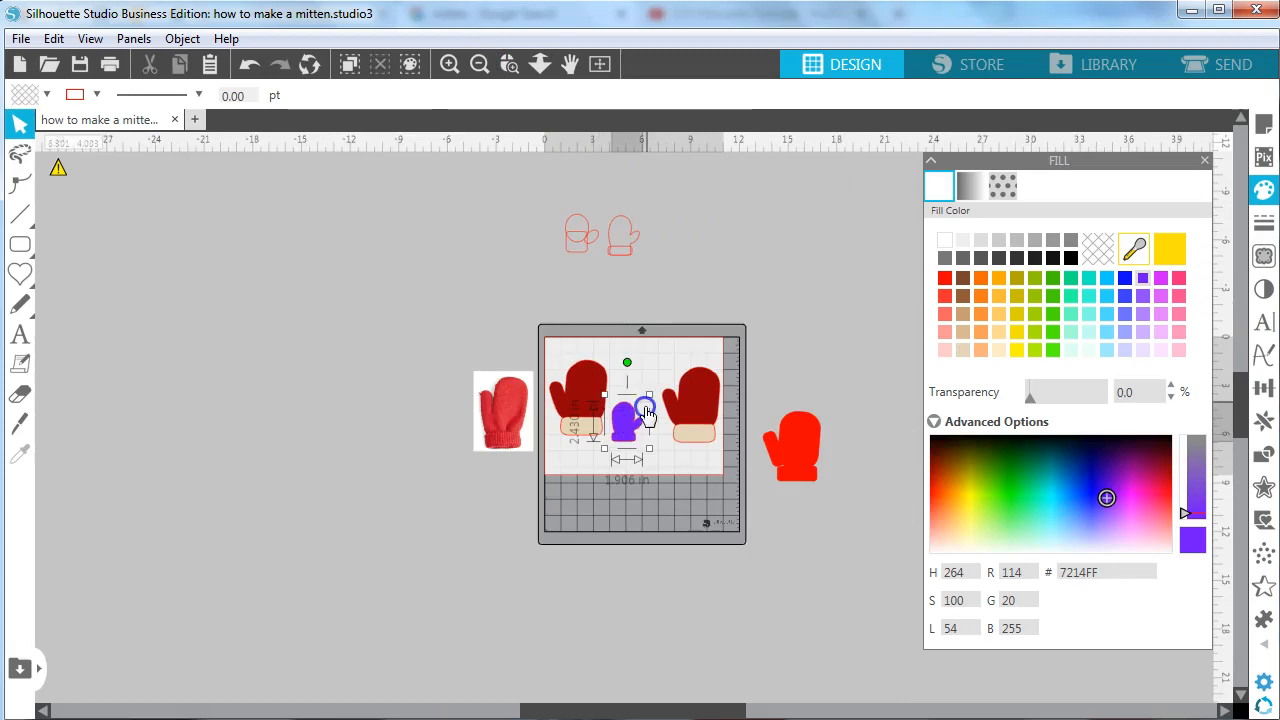
{"action": "left_click", "coordinate": [649, 391]}
{"action": "left_click", "coordinate": [627, 416]}
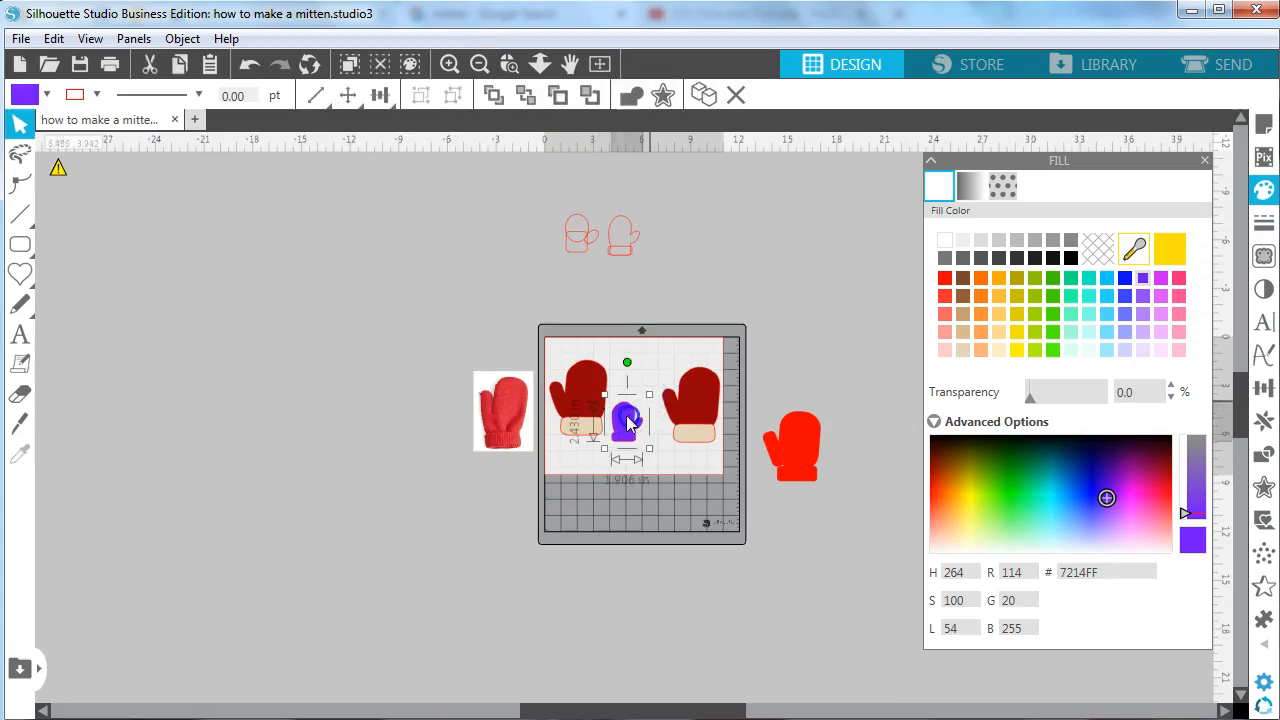
{"action": "left_click_drag", "start_coordinate": [649, 394], "coordinate": [692, 368]}
{"action": "left_click_drag", "start_coordinate": [629, 410], "coordinate": [696, 266]}
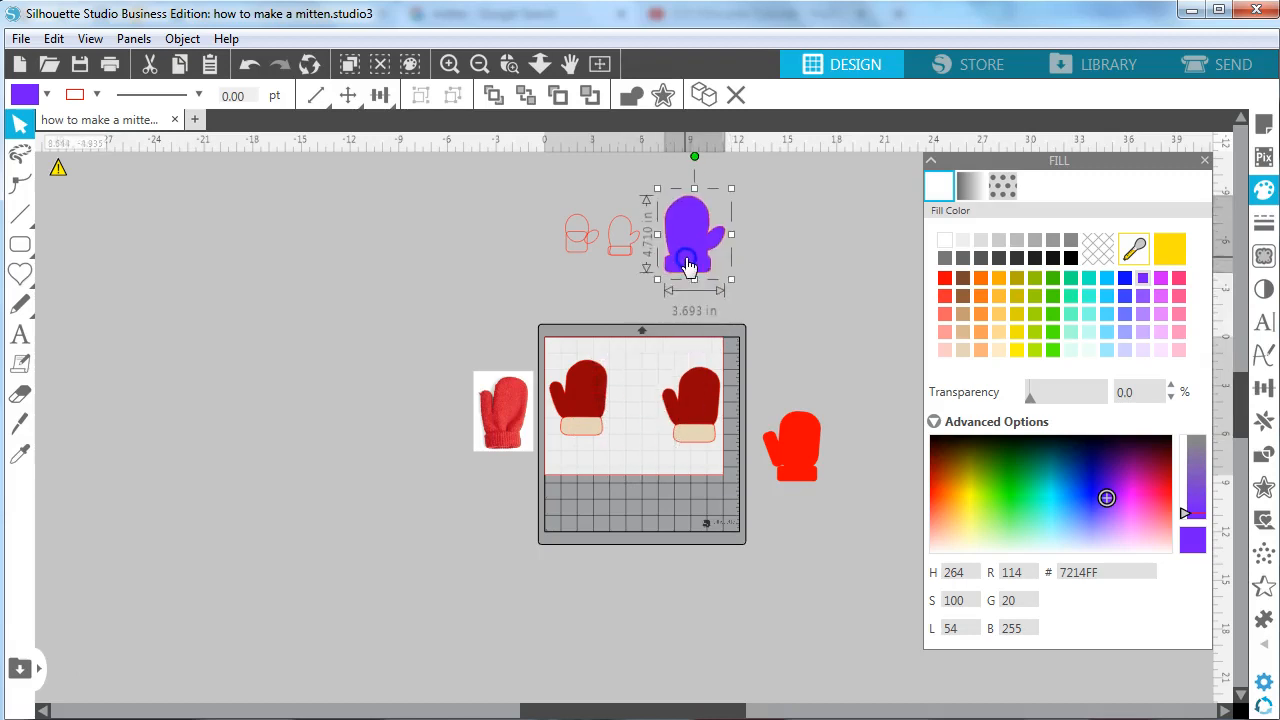
{"action": "left_click", "coordinate": [599, 64]}
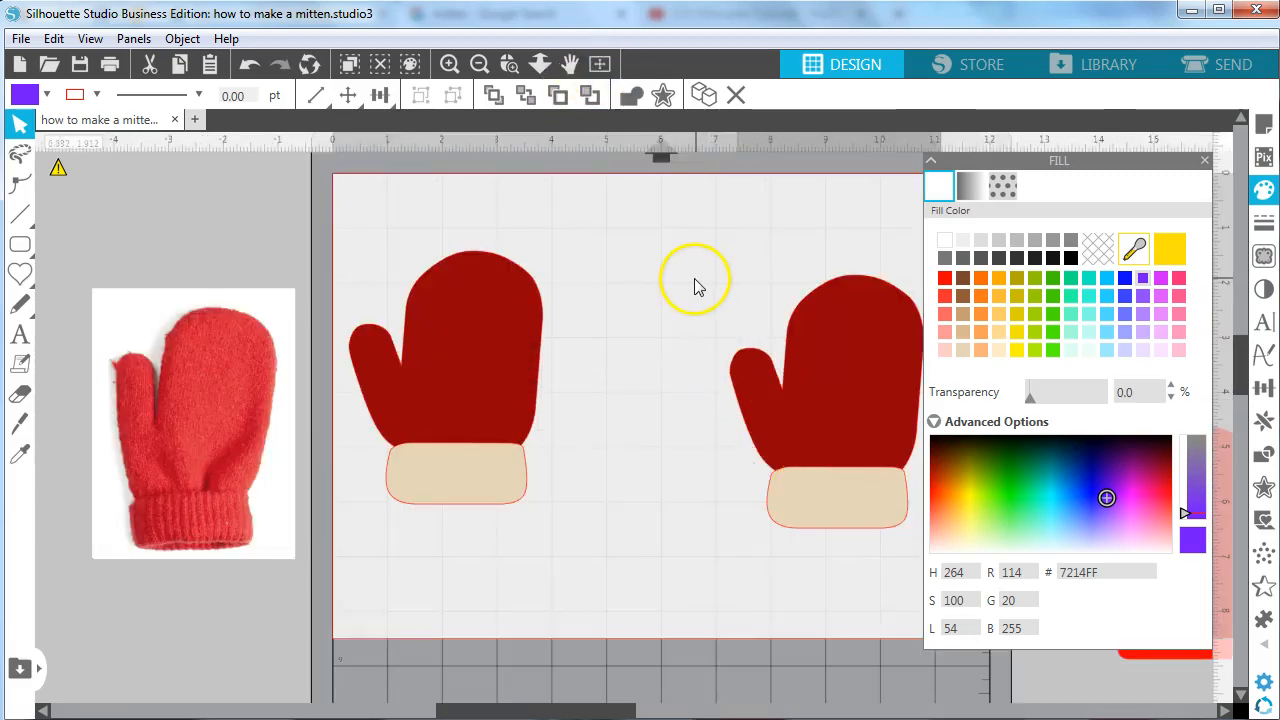